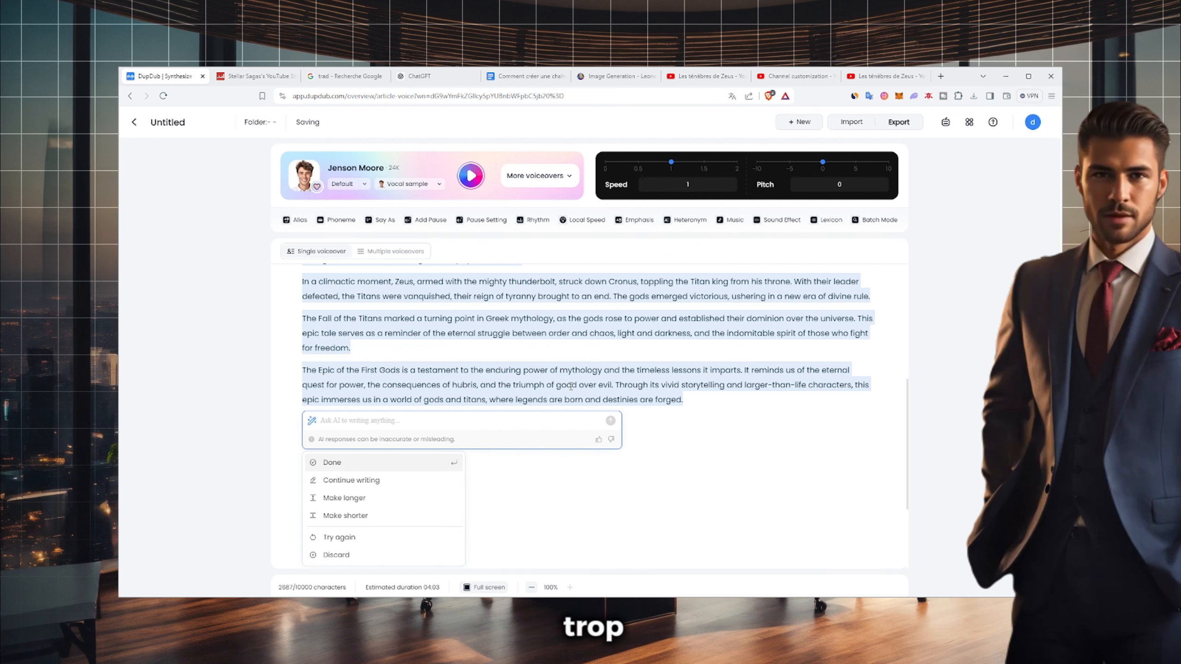
- Review the generated Titans script and submit its full text to ChatGPT with the prompt "traduit ce texte en Français :"
scroll(571, 386, up, 10)
scroll(571, 386, down, 15)
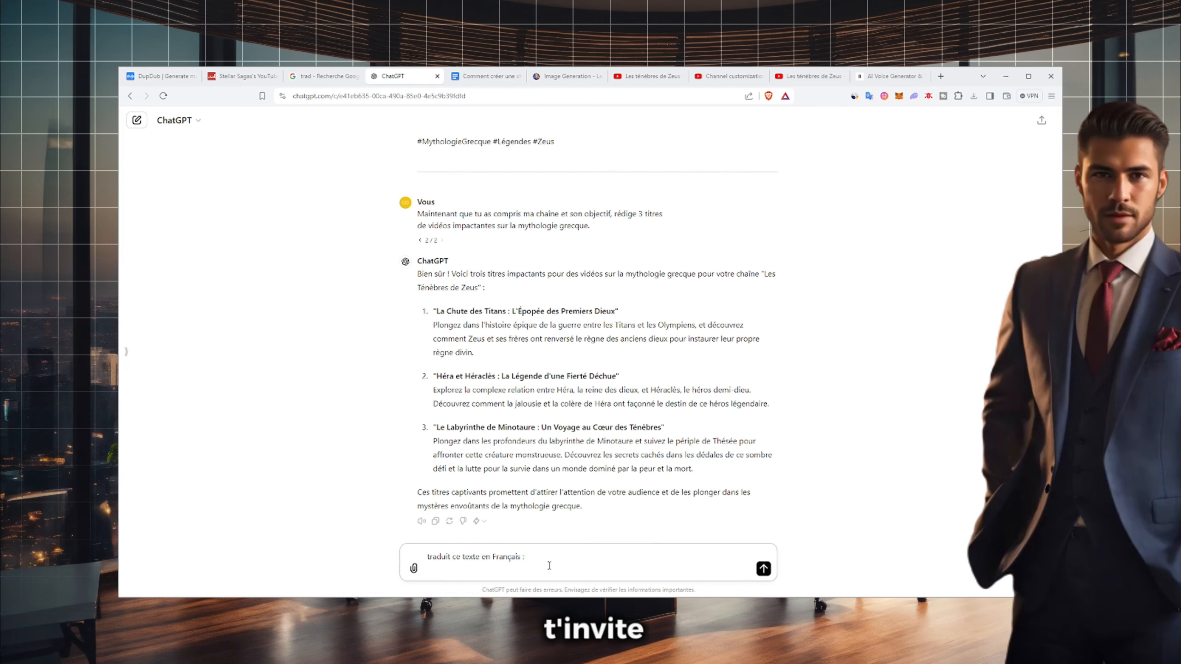
key(ctrl+v)
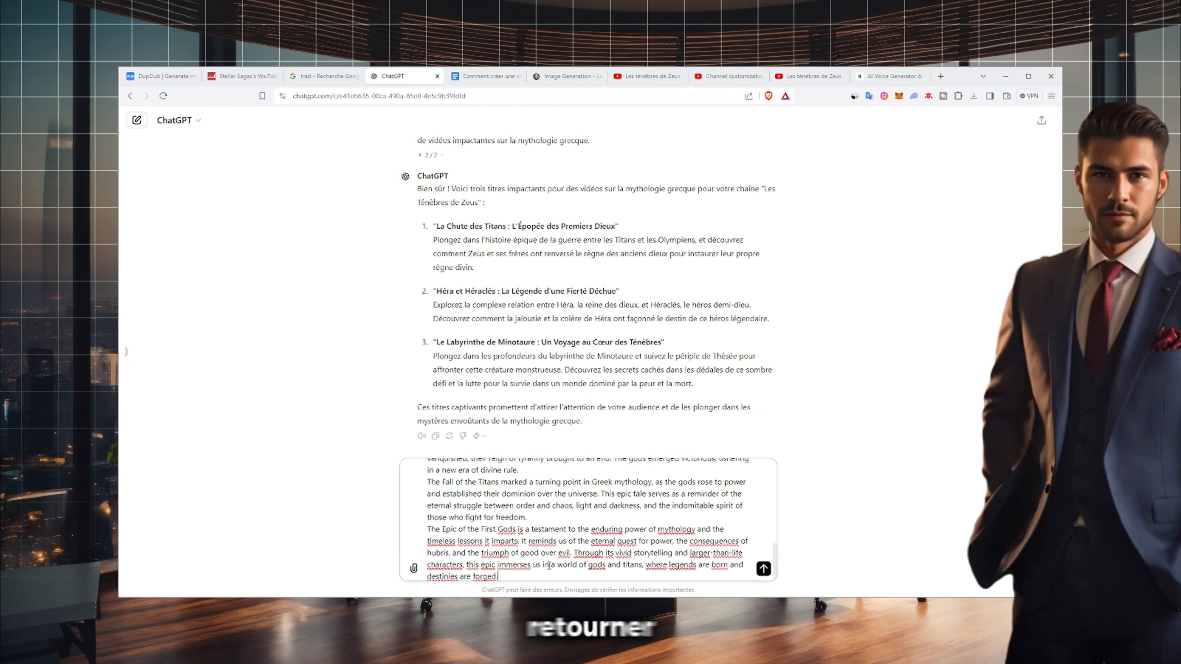
key(Return)
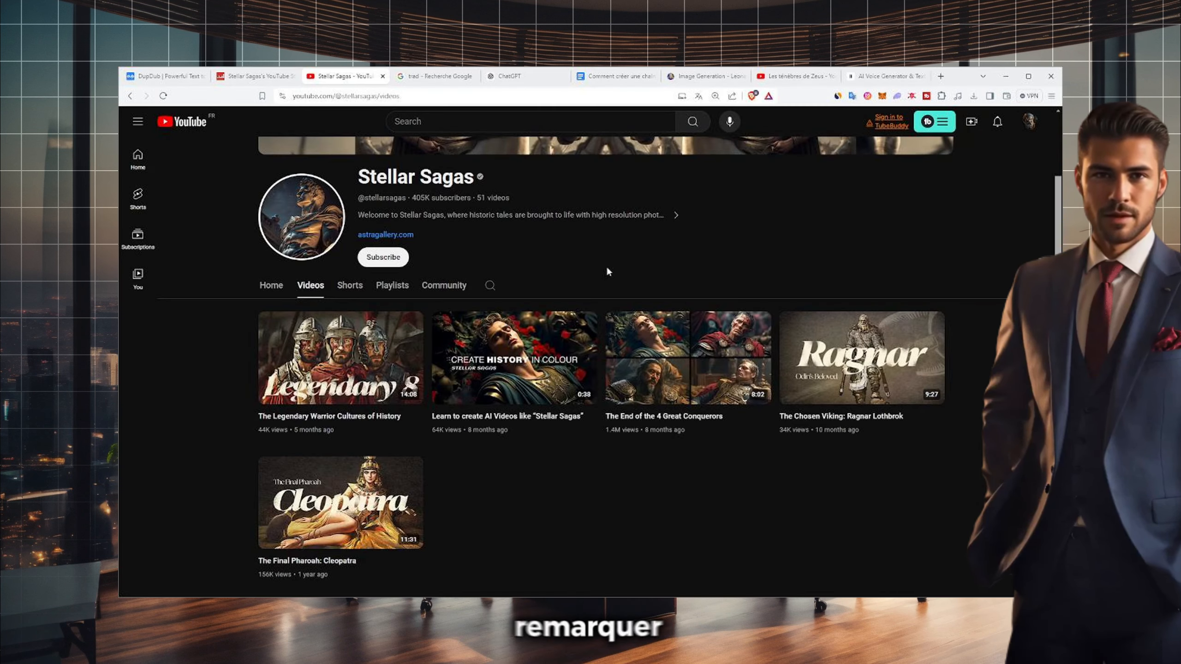
- Open the Stellar Sagas video "The End of the 4 Great Conquerors" on YouTube and copy its link
scroll(606, 271, up, 2)
scroll(606, 271, down, 2)
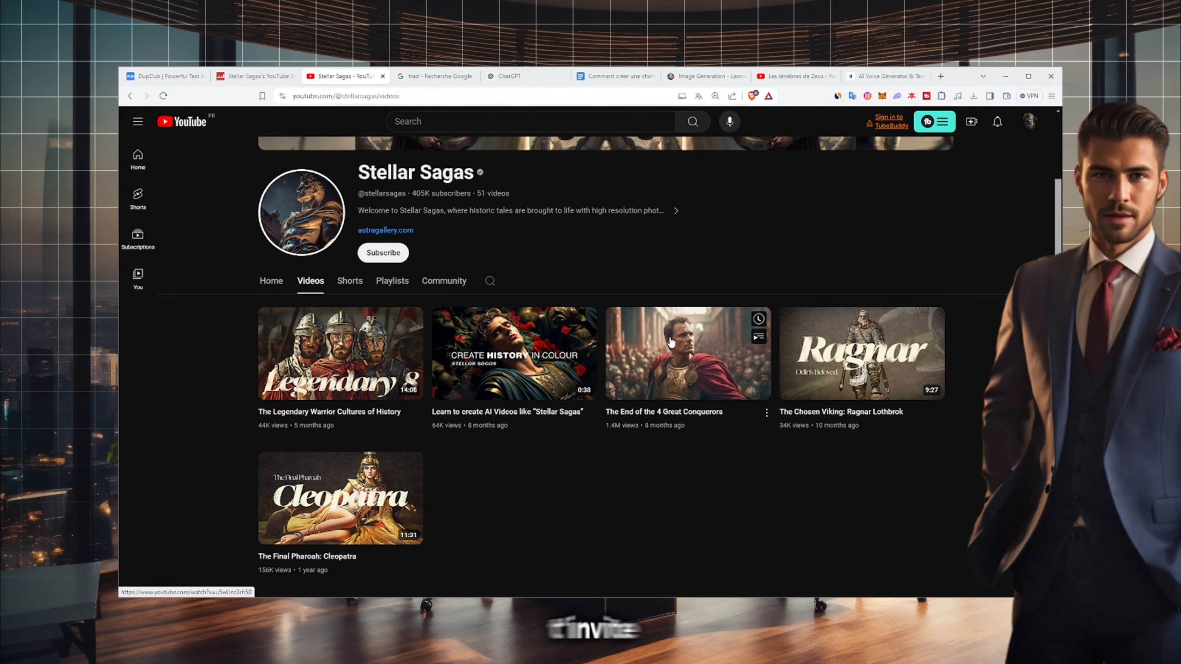
click(671, 342)
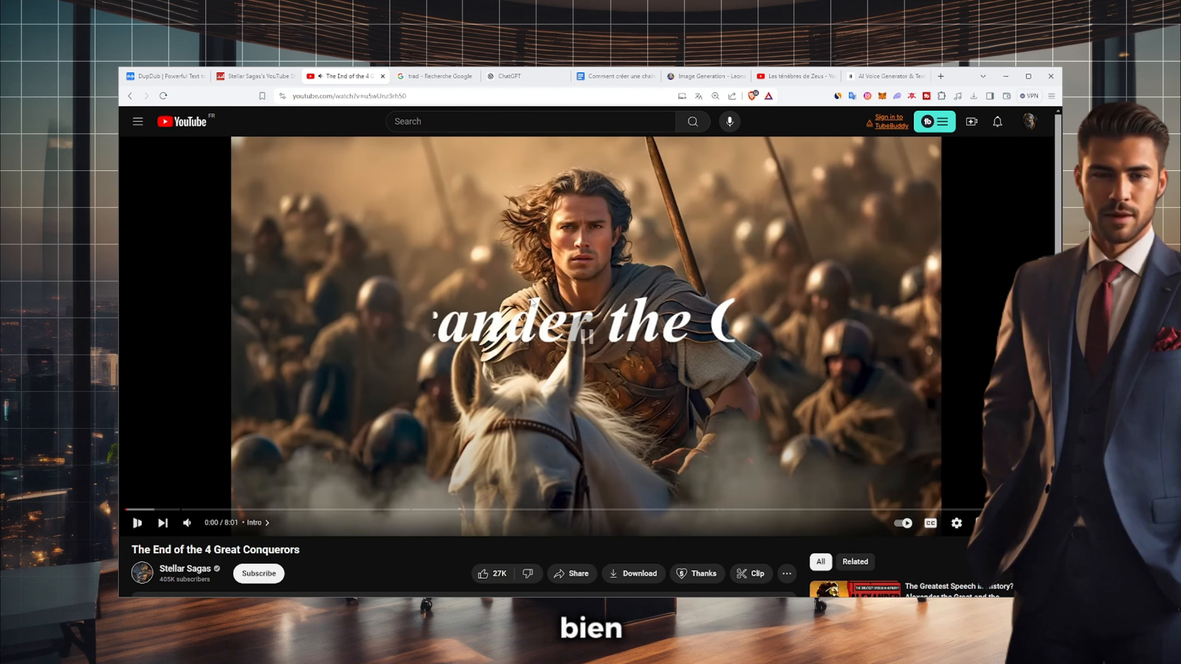
click(407, 98)
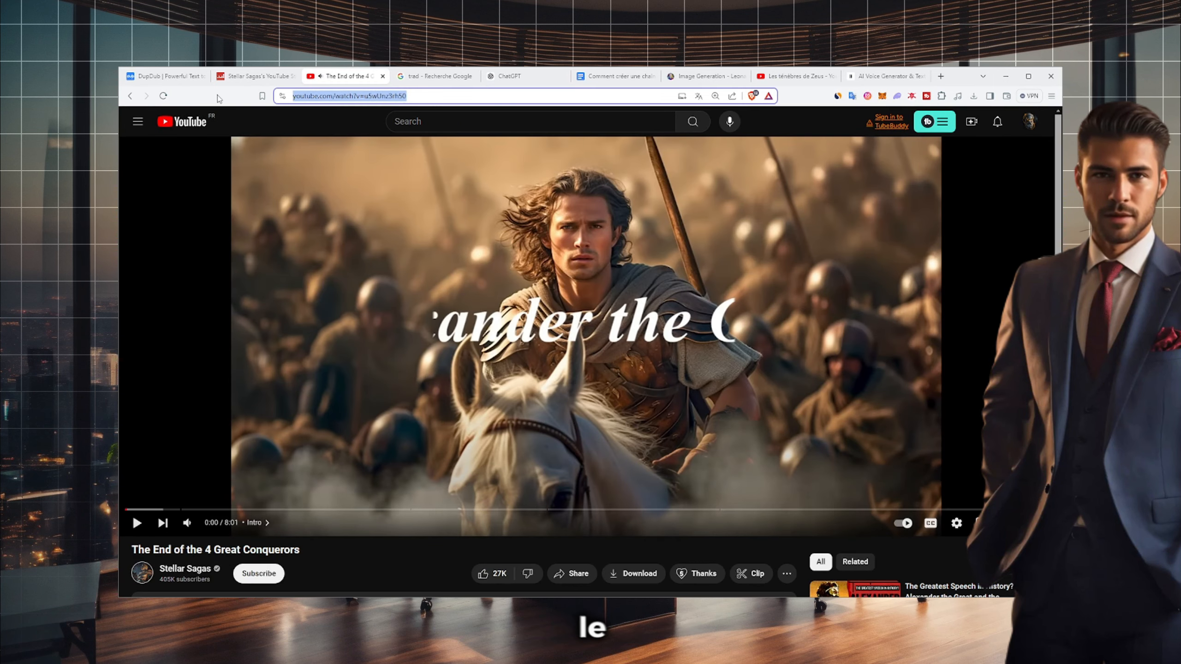
- Transcribe the YouTube video from its copied link with DupDub's AI transcription, using English as the language
click(164, 76)
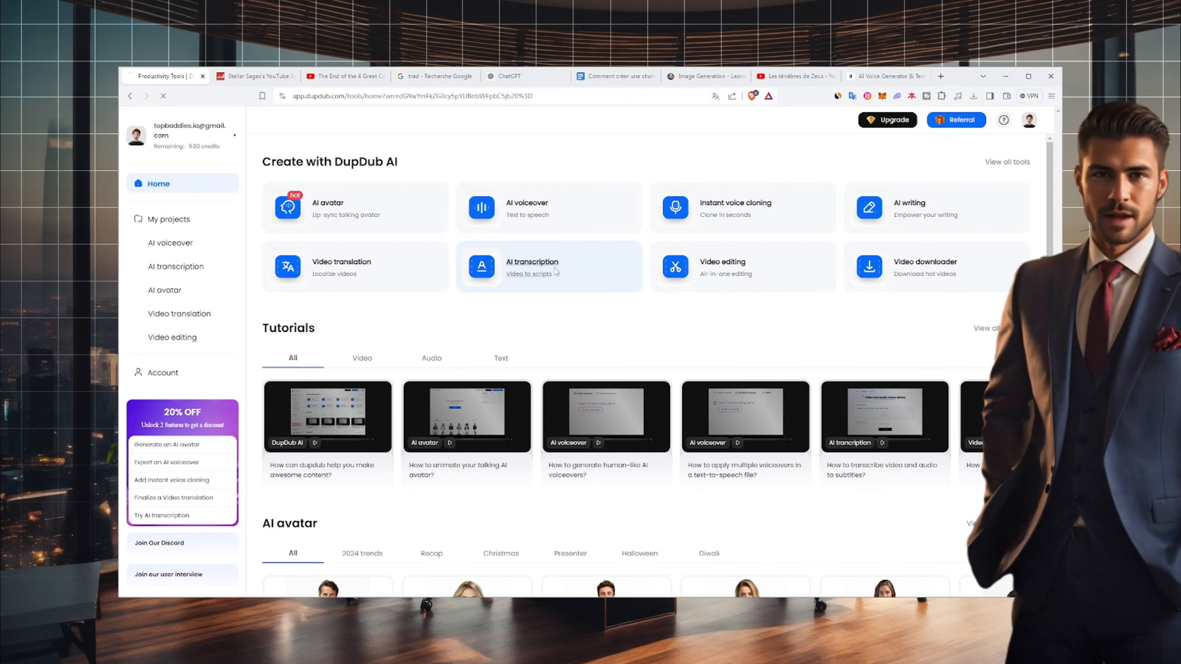
click(554, 273)
click(394, 285)
click(468, 311)
text(https://www.youtube.com/watch?v=J5wUnz3rh50)
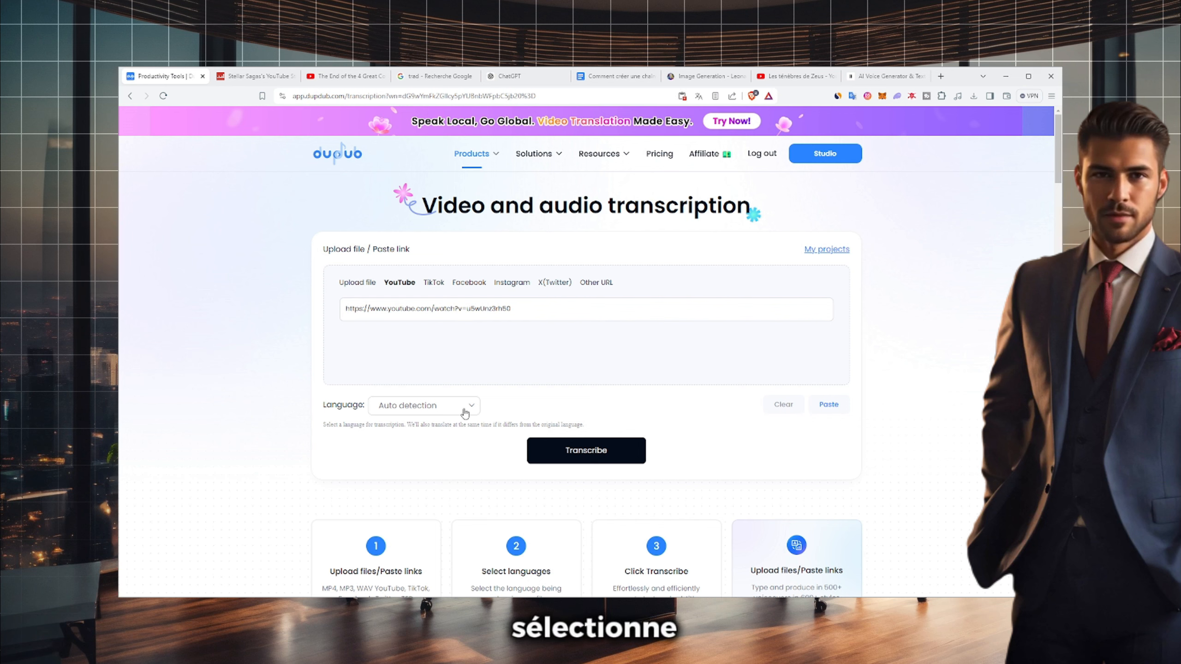
click(465, 412)
click(395, 488)
click(585, 450)
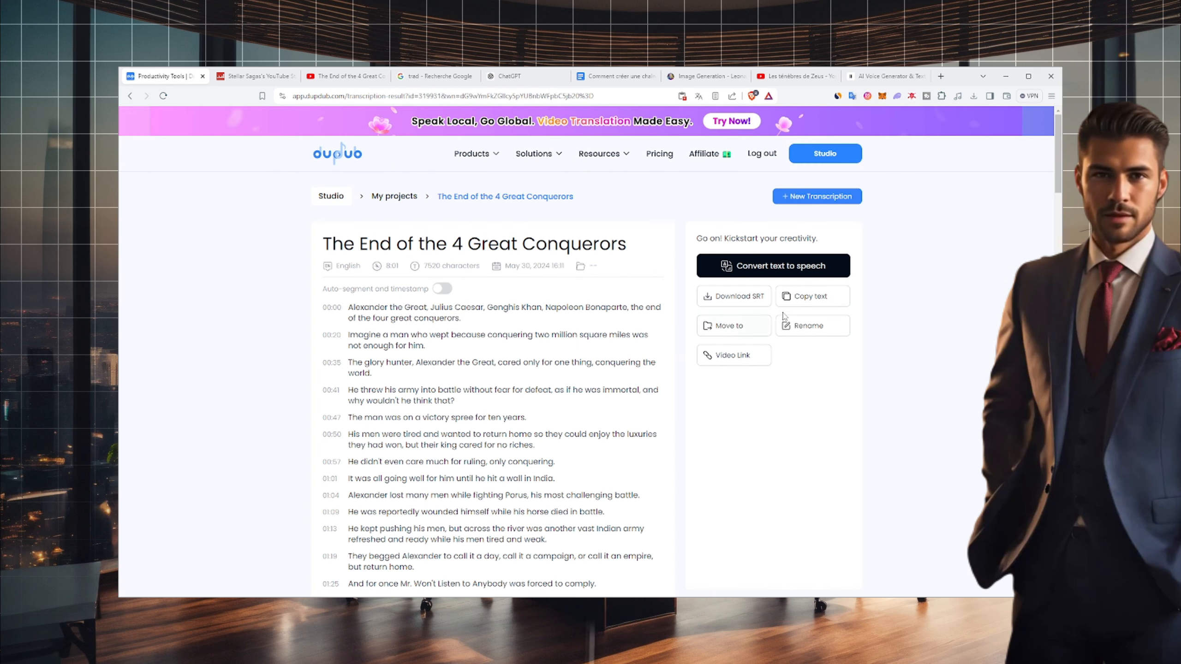
- Copy the video's transcript and submit it to ChatGPT for translation with the prompt "Traduit ce texte"
click(825, 303)
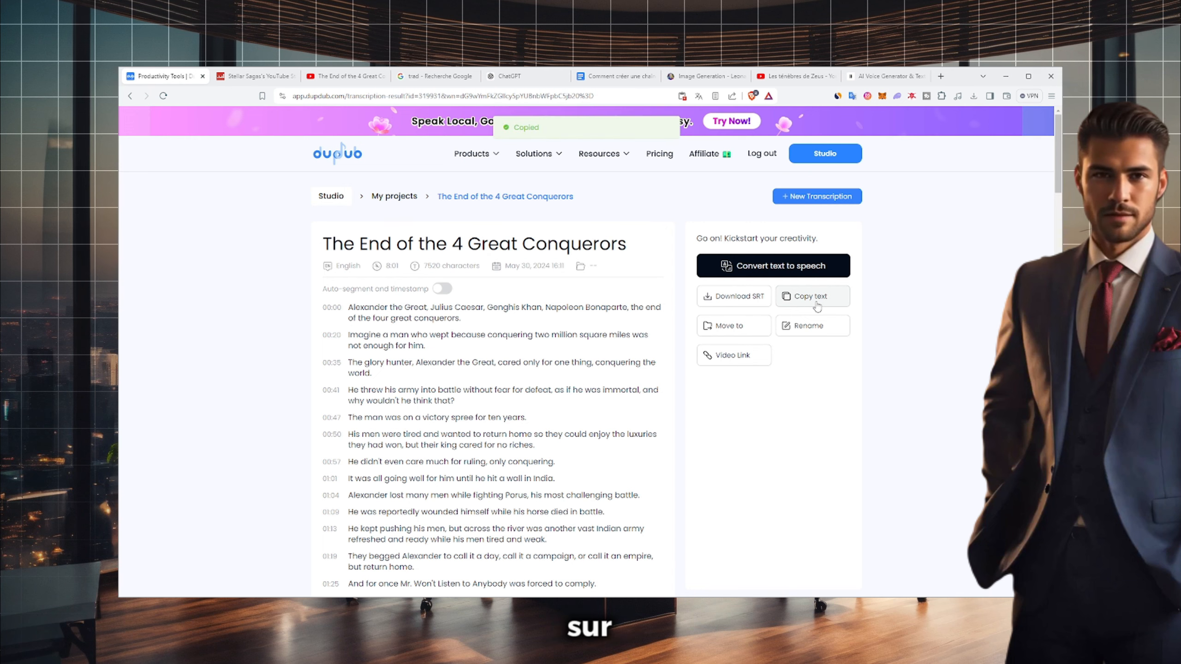
click(507, 76)
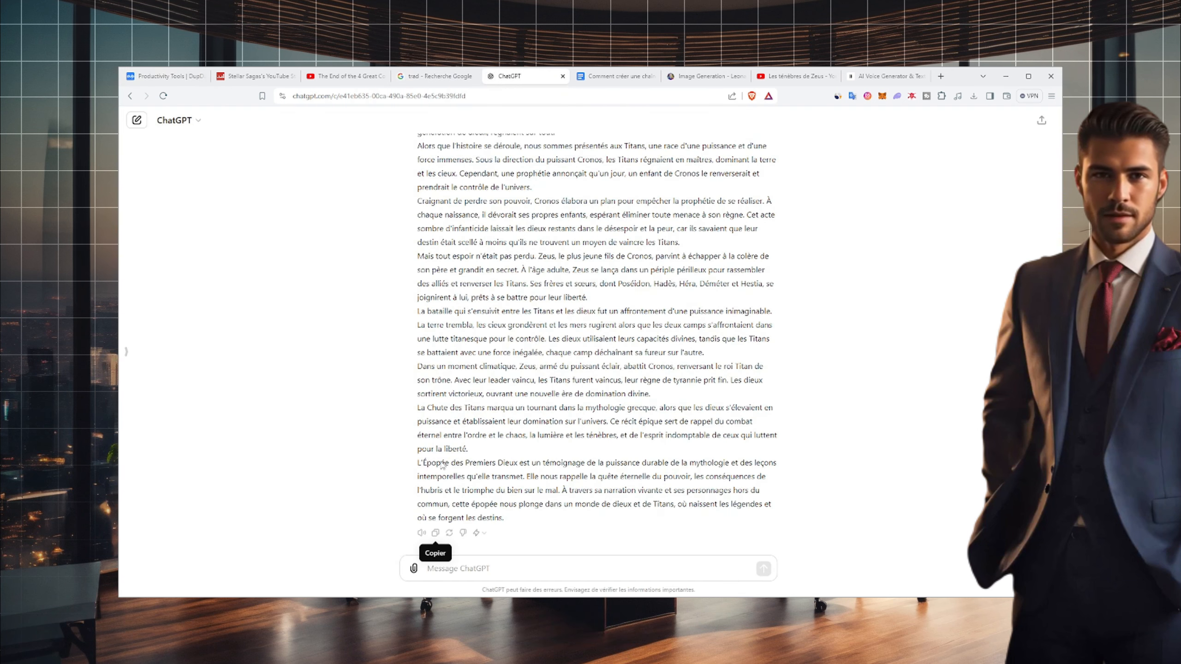
click(468, 568)
text(Traduit)
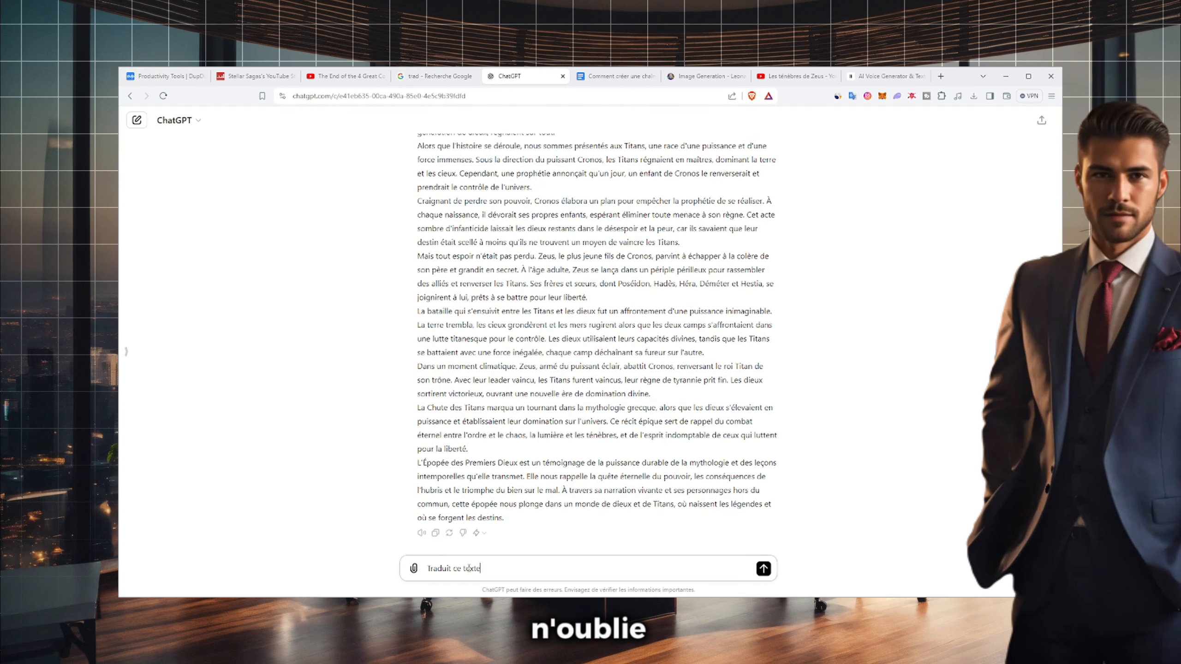
text( ce texte)
key(ctrl+v)
key(Return)
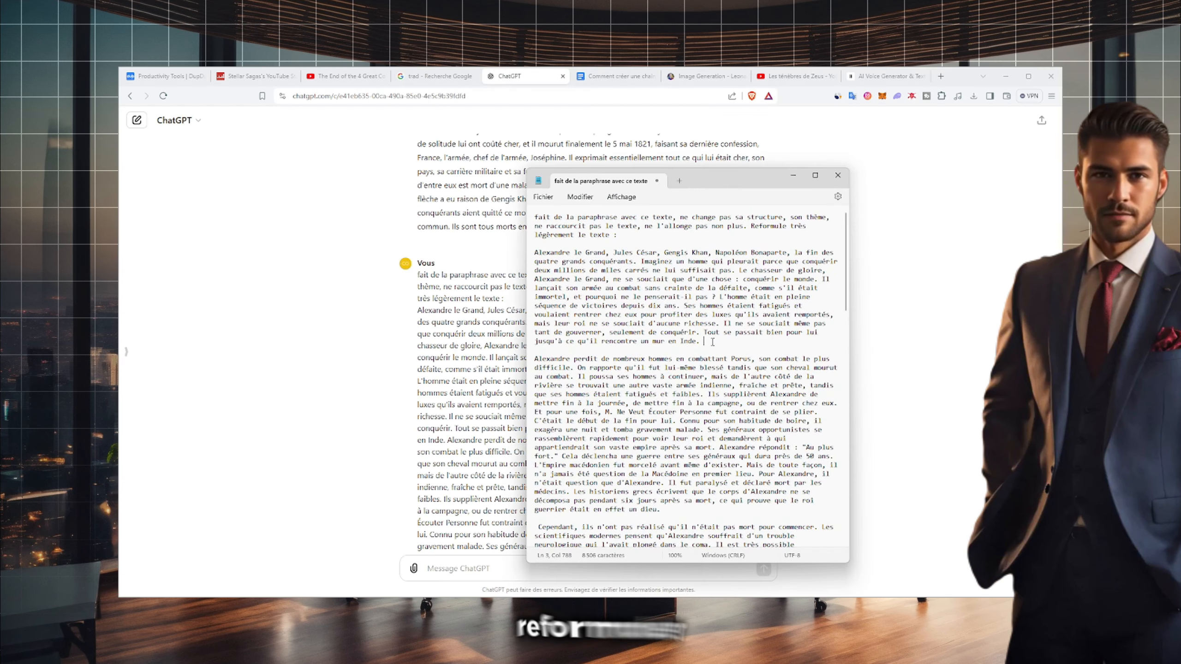
- Copy the opening paragraph about Alexandre le Grand from the text file into ChatGPT for light paraphrasing
drag(712, 341, 534, 252)
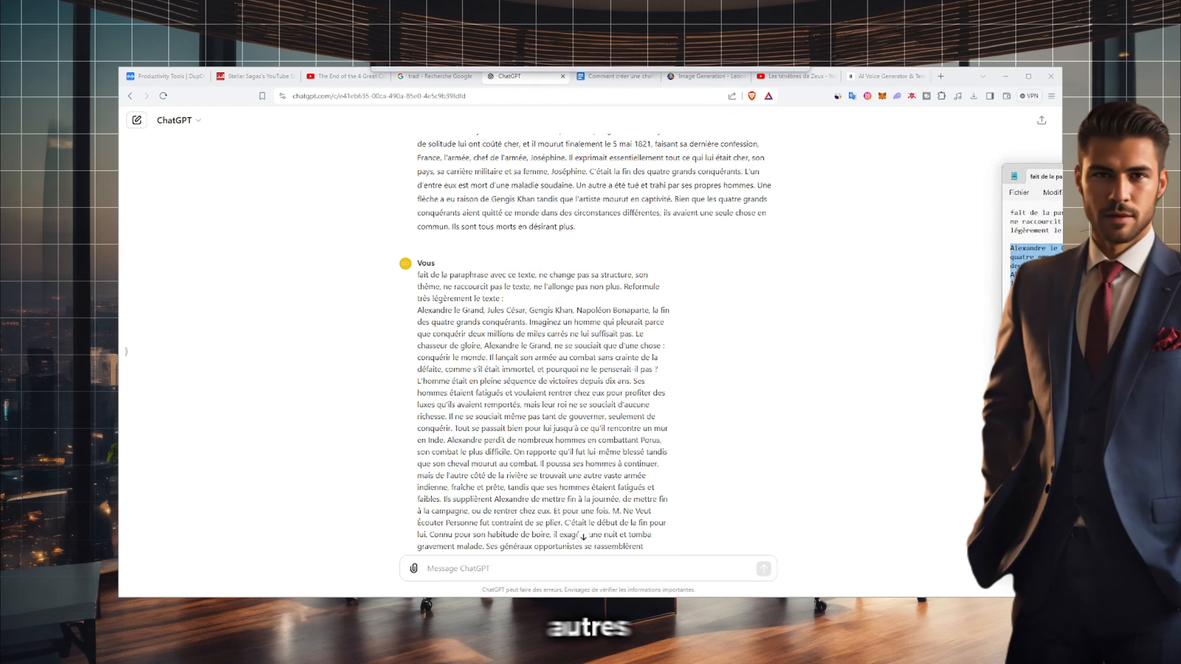
click(573, 568)
key(ctrl+v)
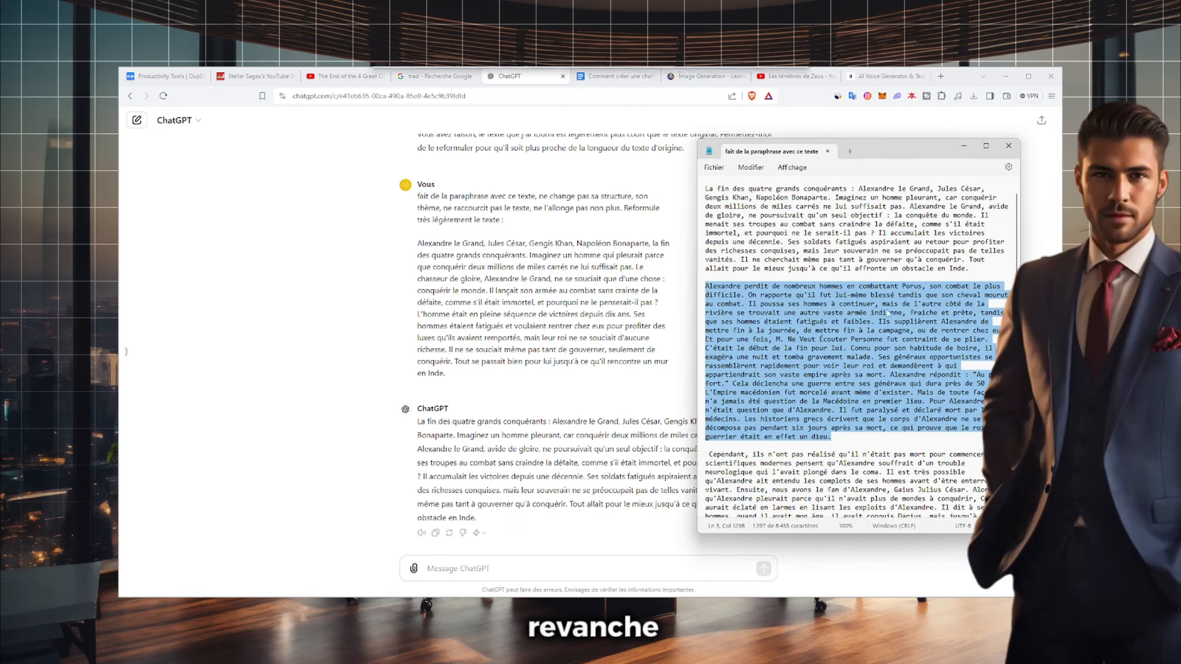
- Submit the second paragraph, beginning "Alexandre perdit de nombreux hommes", to ChatGPT for paraphrasing
scroll(851, 349, up, 1)
click(514, 566)
key(ctrl+v)
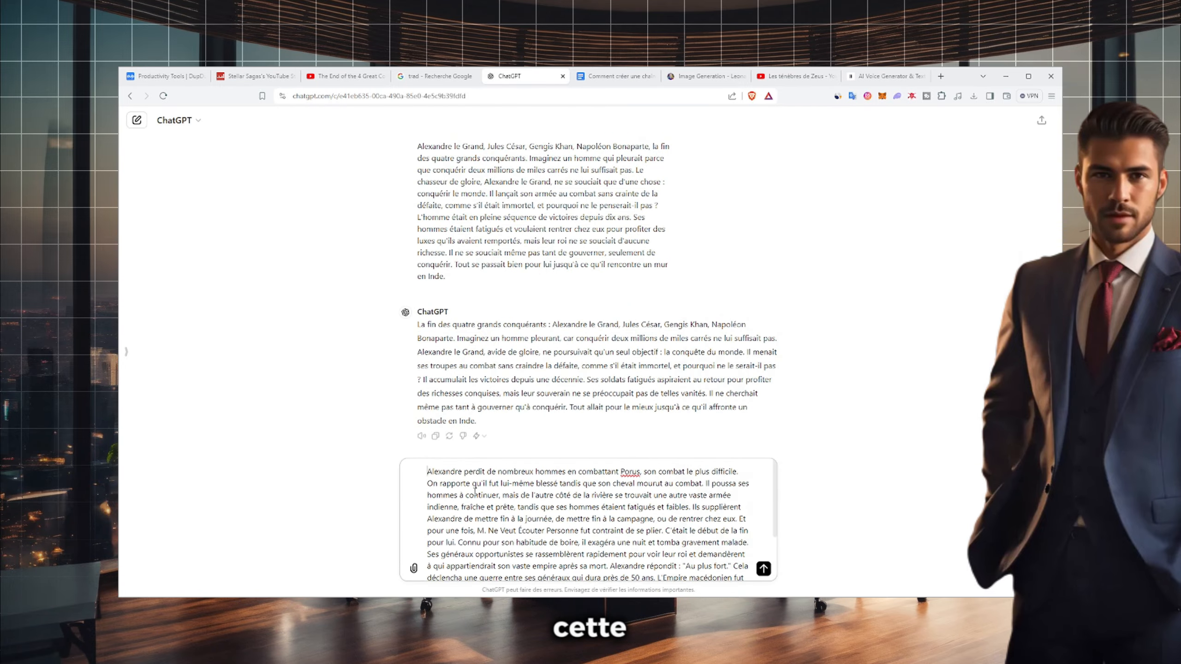
key(Return)
- Select the third paragraph, beginning "Cependant, ils n'ont pas réalisé", in the text file and submit it to ChatGPT for paraphrasing
key(alt+Tab)
scroll(850, 348, down, 5)
drag(707, 384, 928, 422)
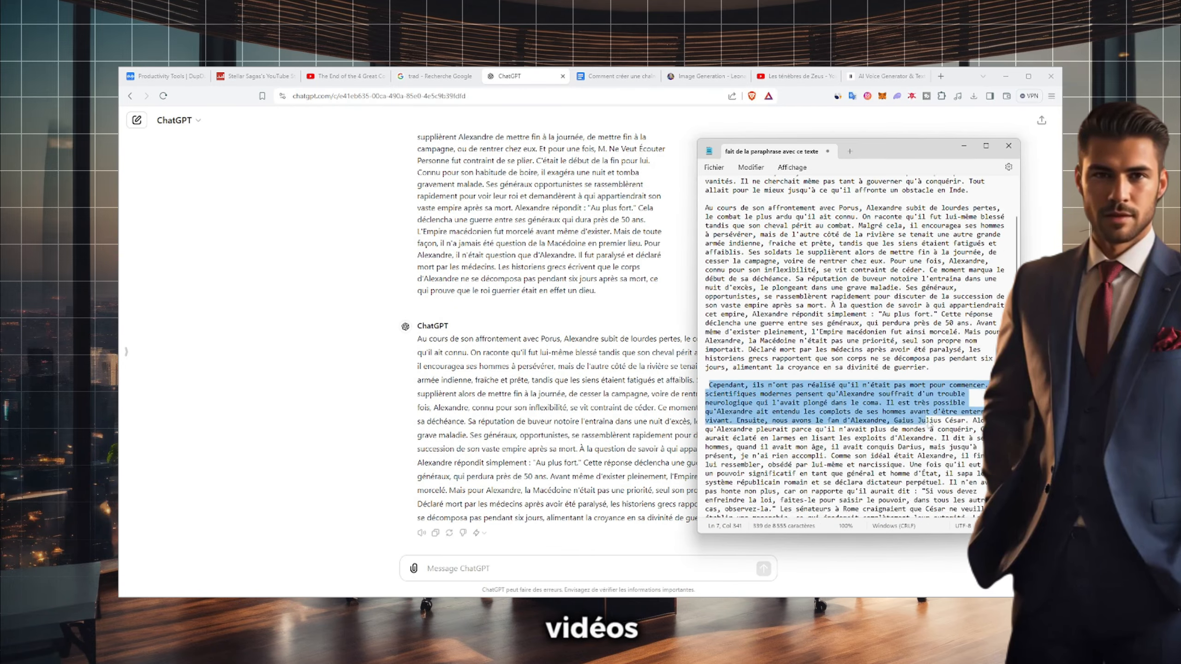
key(ctrl+v)
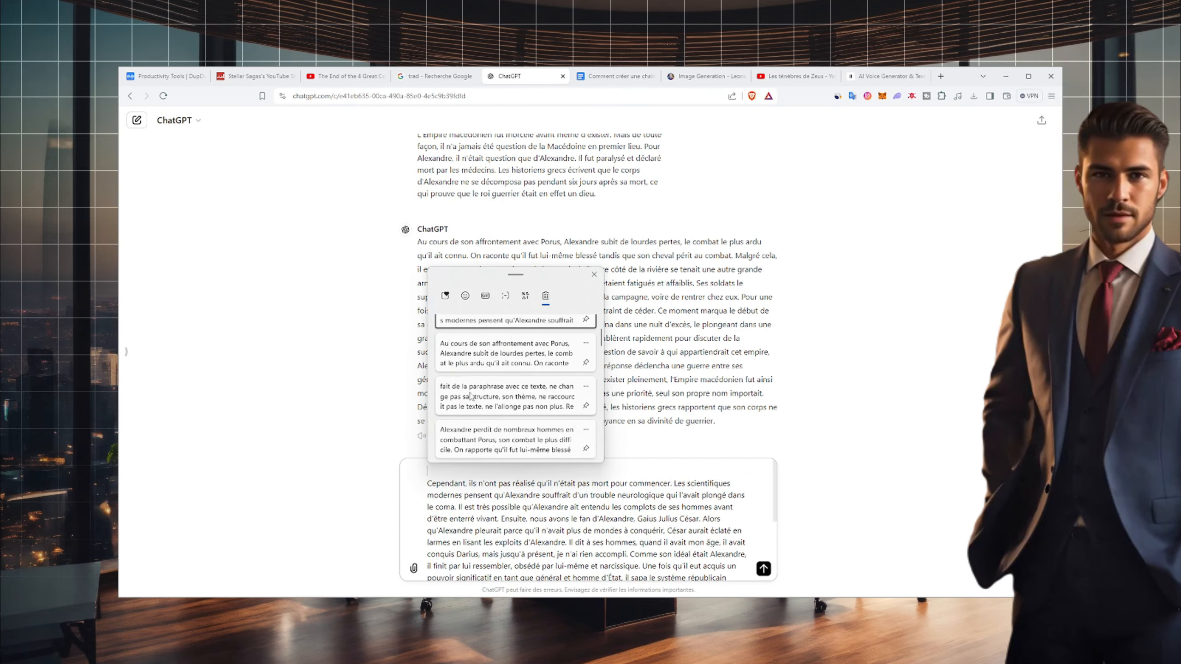
key(Return)
- Submit the Gengis Khan paragraph, beginning "Alors qu'elle était principalement célèbre", to ChatGPT and clear the leftover prompt from the message box
key(alt+Tab)
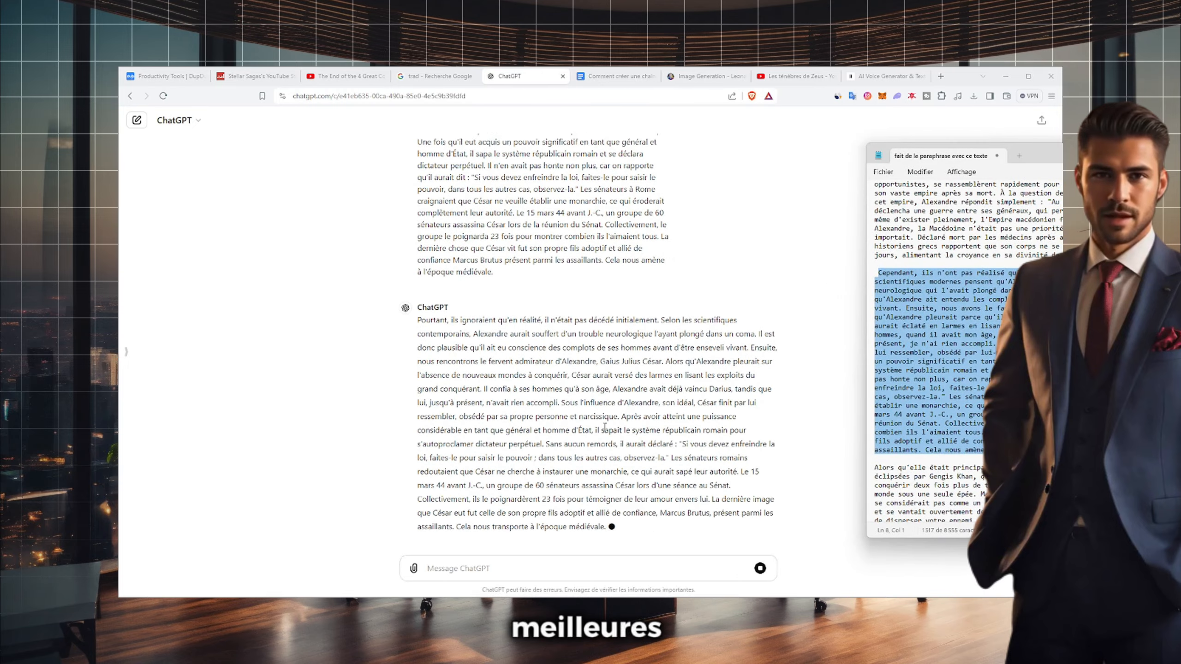
key(alt+Tab)
key(ctrl+v)
key(Return)
key(ctrl+v)
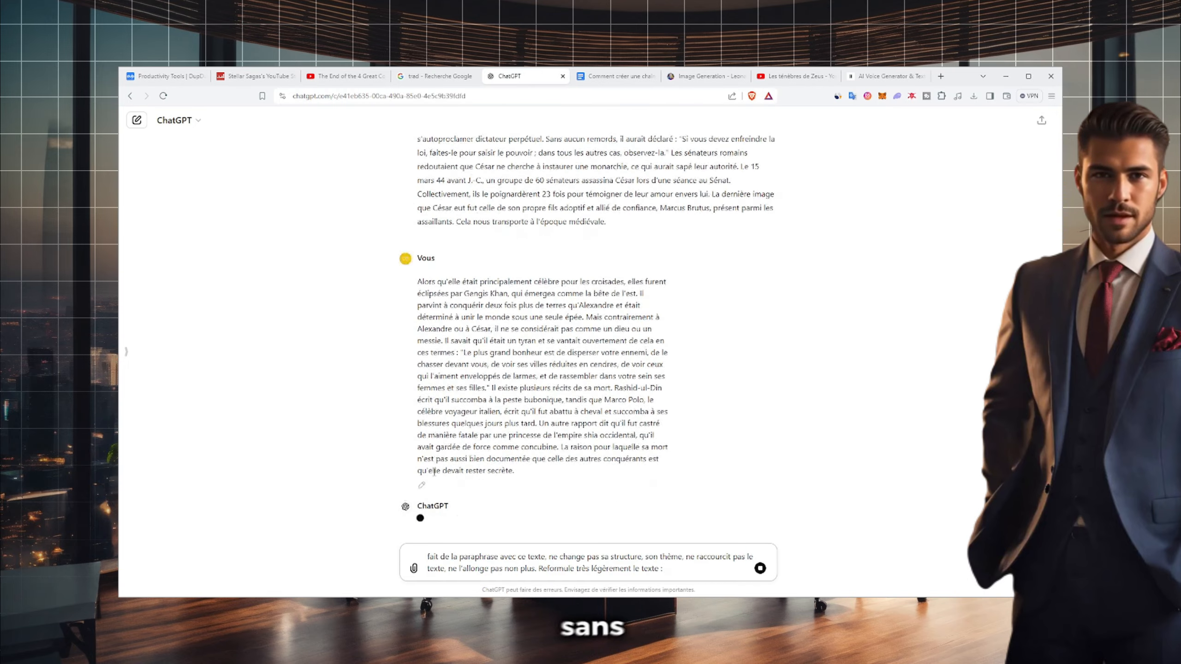
key(ctrl+a)
key(BackSpace)
- Replace the Gengis Khan paragraph in the text file with ChatGPT's paraphrased version
click(435, 533)
key(alt+Tab)
scroll(930, 348, down, 6)
drag(875, 237, 963, 459)
key(ctrl+v)
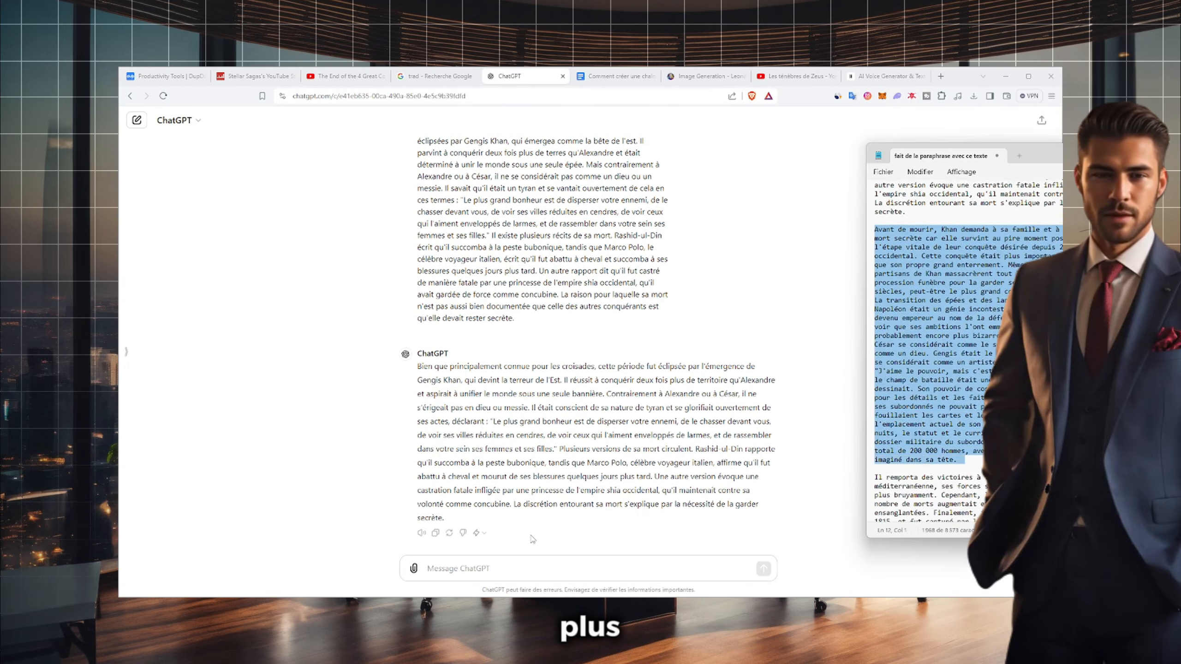
- Copy the paragraph beginning "Avant de mourir, Khan demanda" from the text file and submit it to ChatGPT for paraphrasing
key(ctrl+c)
key(alt+Tab)
key(ctrl+v)
key(Return)
- Replace the "Avant de mourir, Khan demanda" paragraph in the text file with ChatGPT's paraphrased version
click(435, 533)
key(alt+Tab)
click(875, 227)
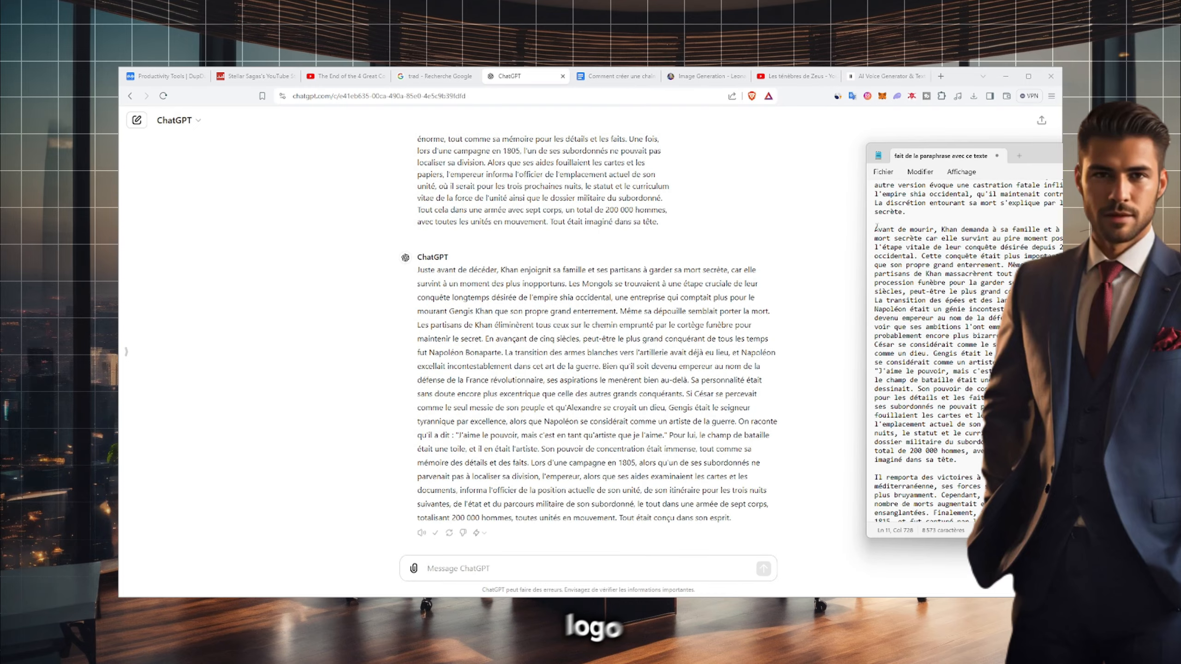
drag(874, 229, 956, 460)
key(ctrl+v)
- Submit the remaining Napoléon text to ChatGPT, preceded by the instruction "Pareil pour ces deux derniers paragraphes"
drag(875, 318, 969, 421)
key(ctrl+c)
key(alt+Tab)
key(ctrl+v)
click(448, 474)
text(Pariil pour ces deux derniers para)
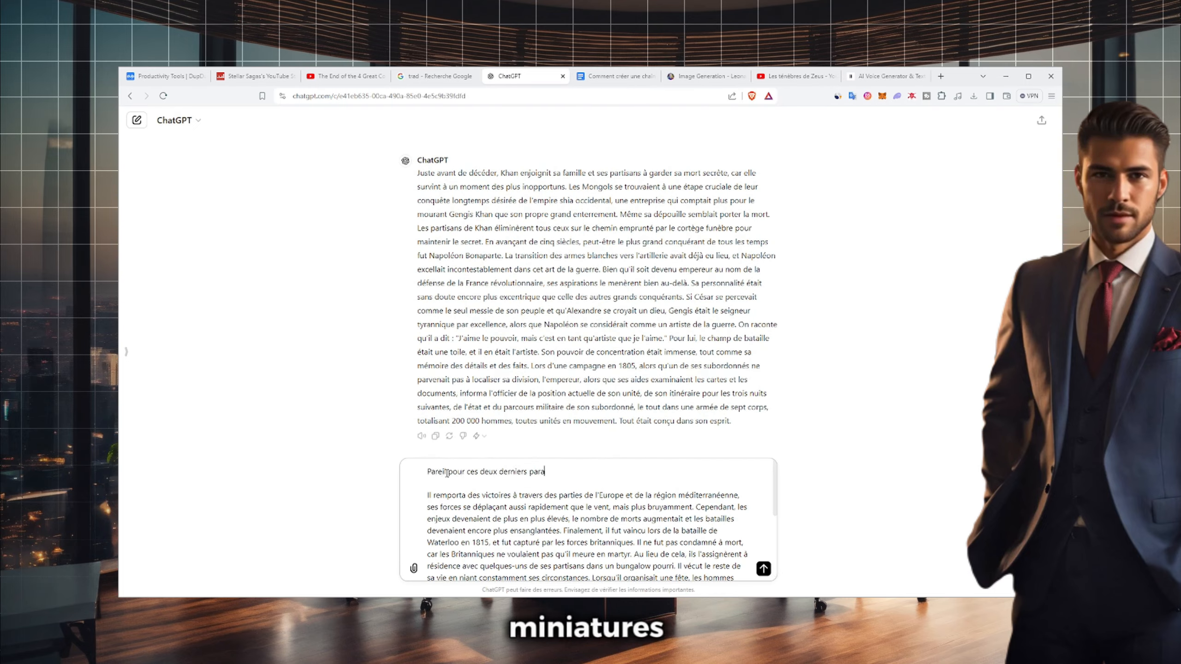
text(graphes)
key(Return)
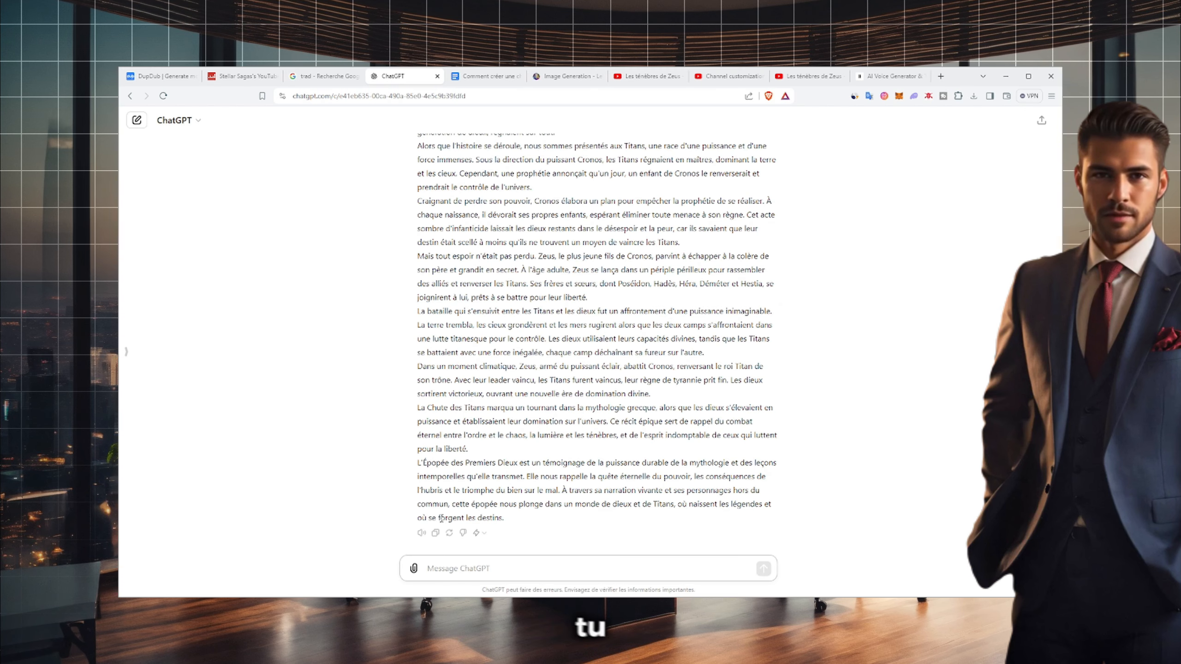
- Copy ChatGPT's French translation of the Titans script and paste it into the ElevenLabs Speech Synthesis text field
click(435, 534)
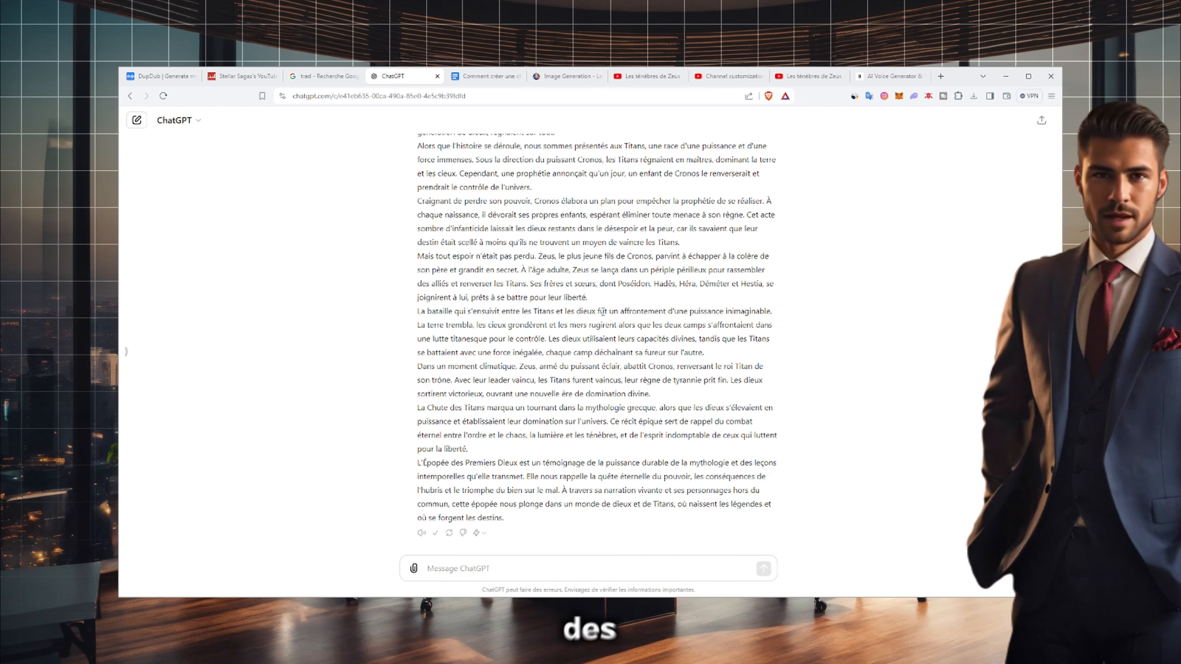
click(885, 77)
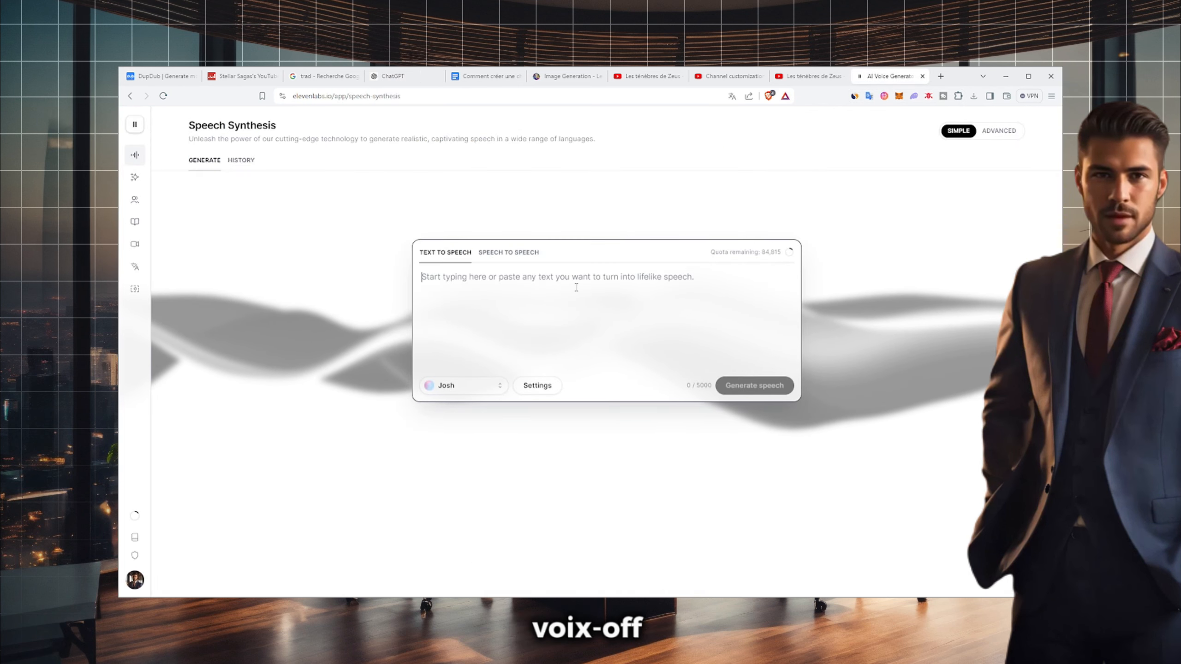
click(603, 291)
key(ctrl+v)
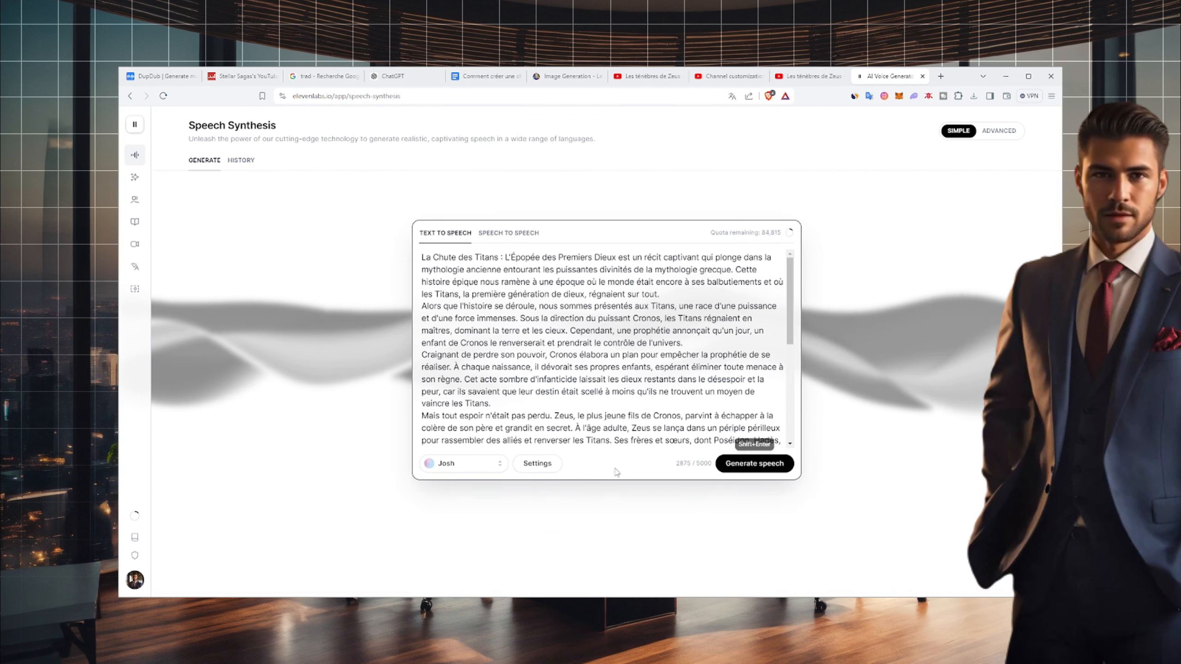
- Listen to the previews of the premade voices Adam and Alice
click(477, 465)
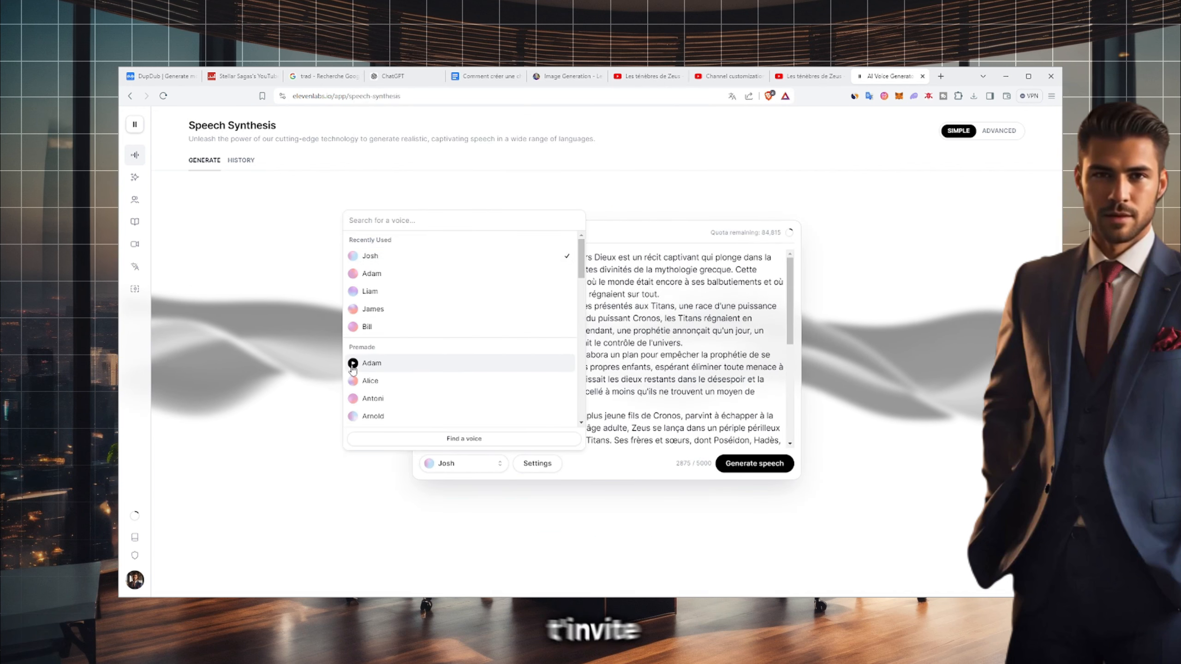
click(352, 363)
scroll(353, 349, down, 2)
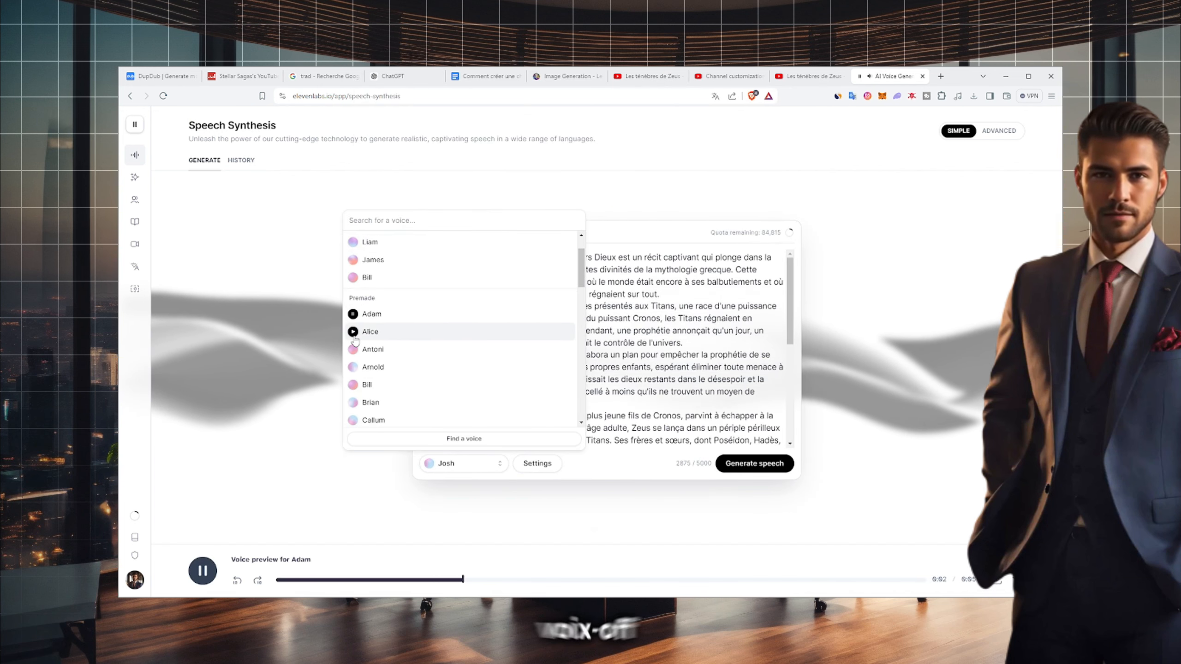
click(353, 332)
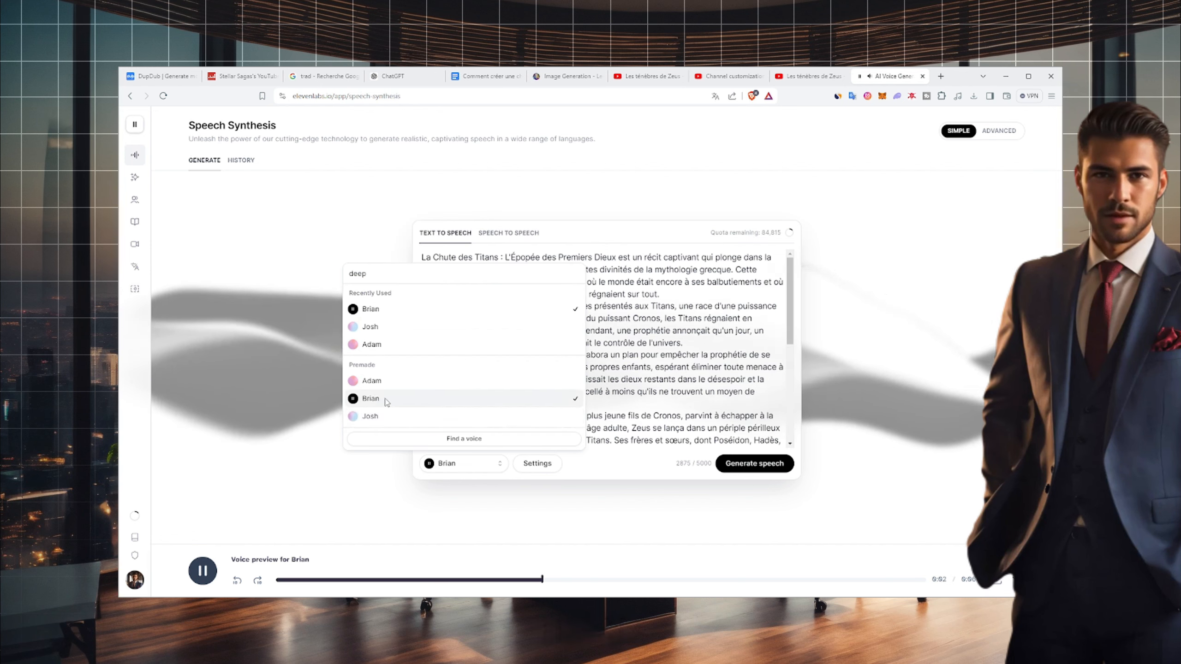
- Generate the script's speech with the premade voice Brian and download the audio
click(386, 399)
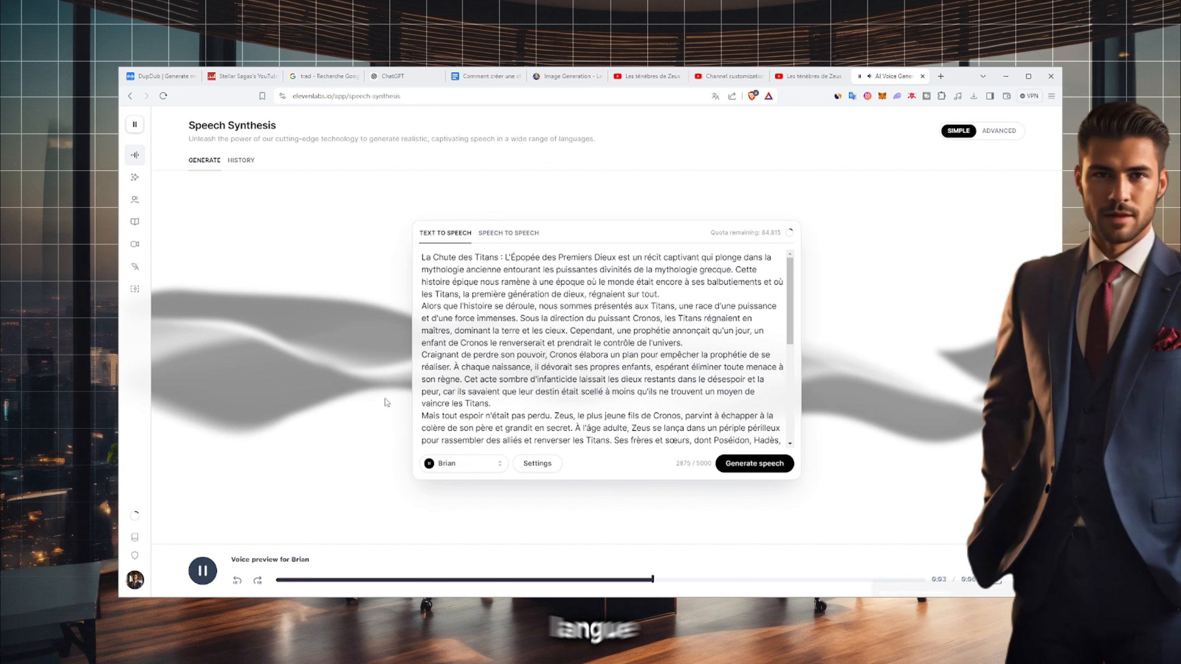
click(754, 464)
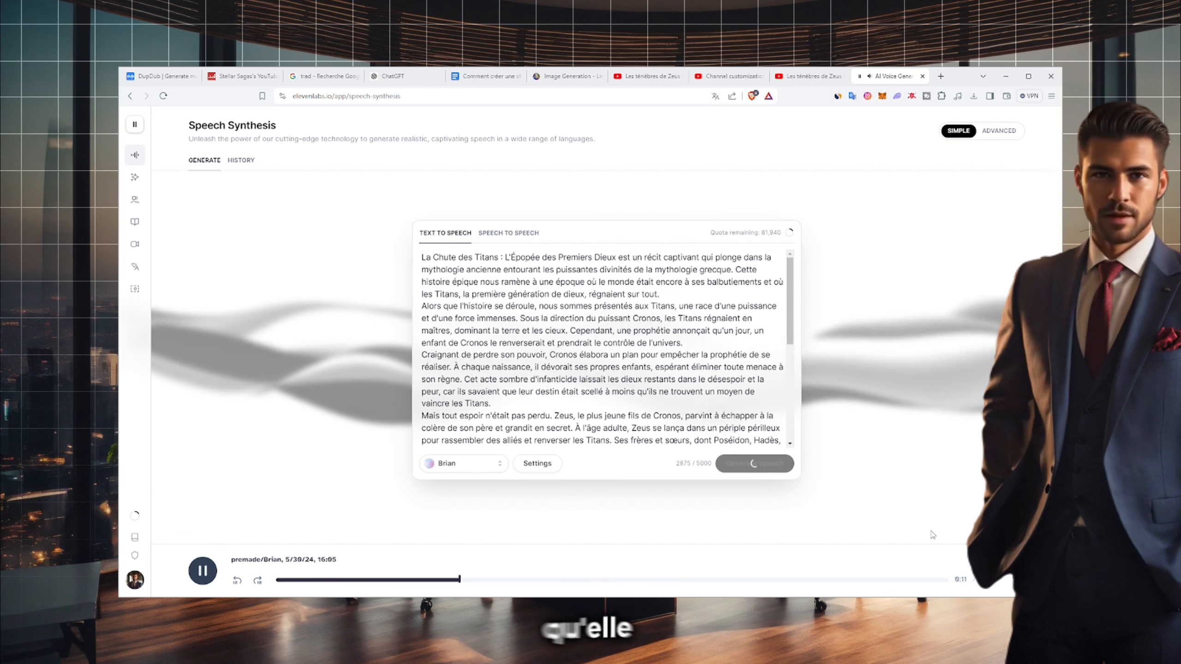
click(996, 579)
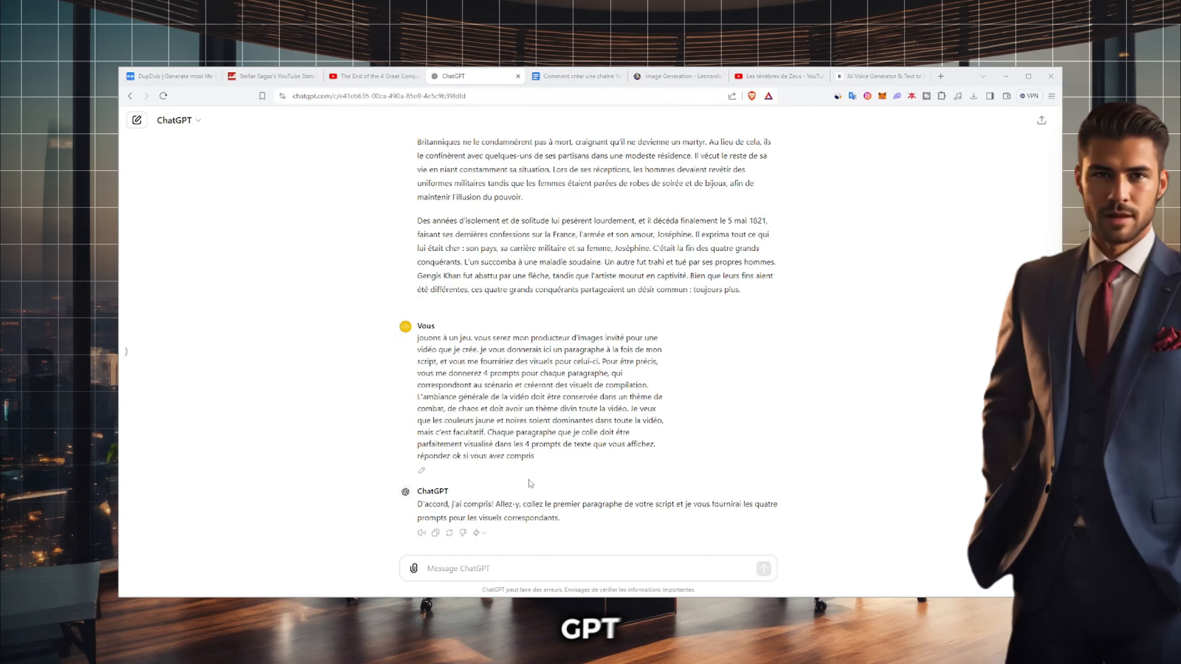
- Submit the Titans script's opening paragraph to ChatGPT for four image prompts, and request their English translation with "traduit les en anglais"
drag(539, 462, 417, 336)
click(417, 336)
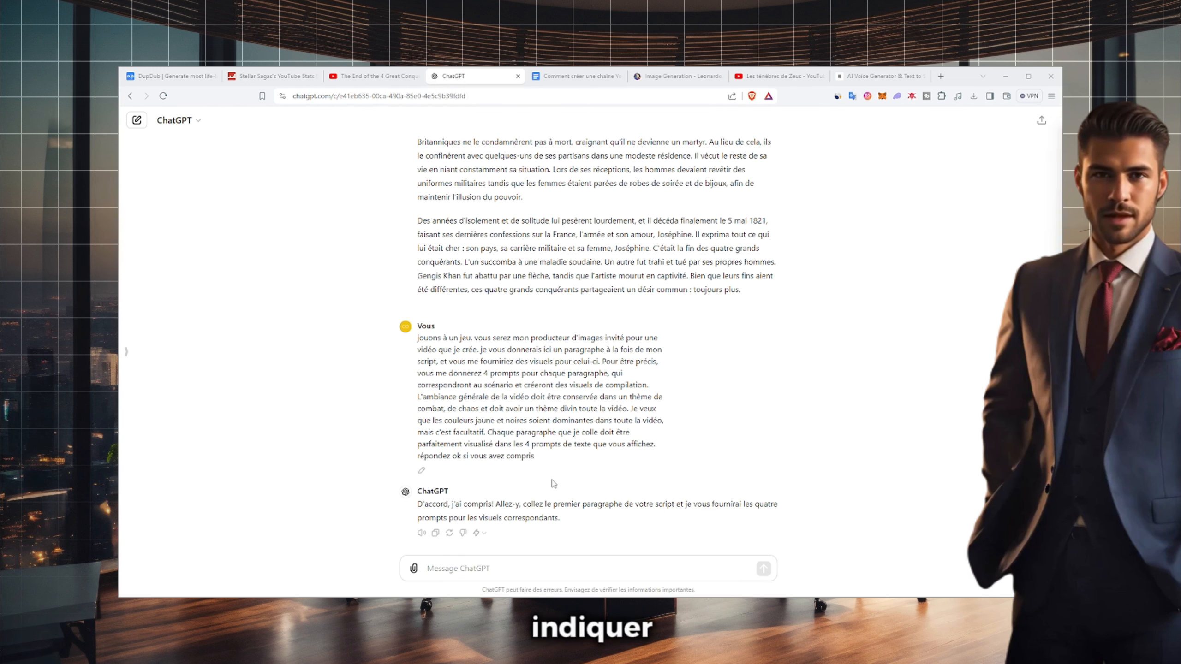
key(ctrl+v)
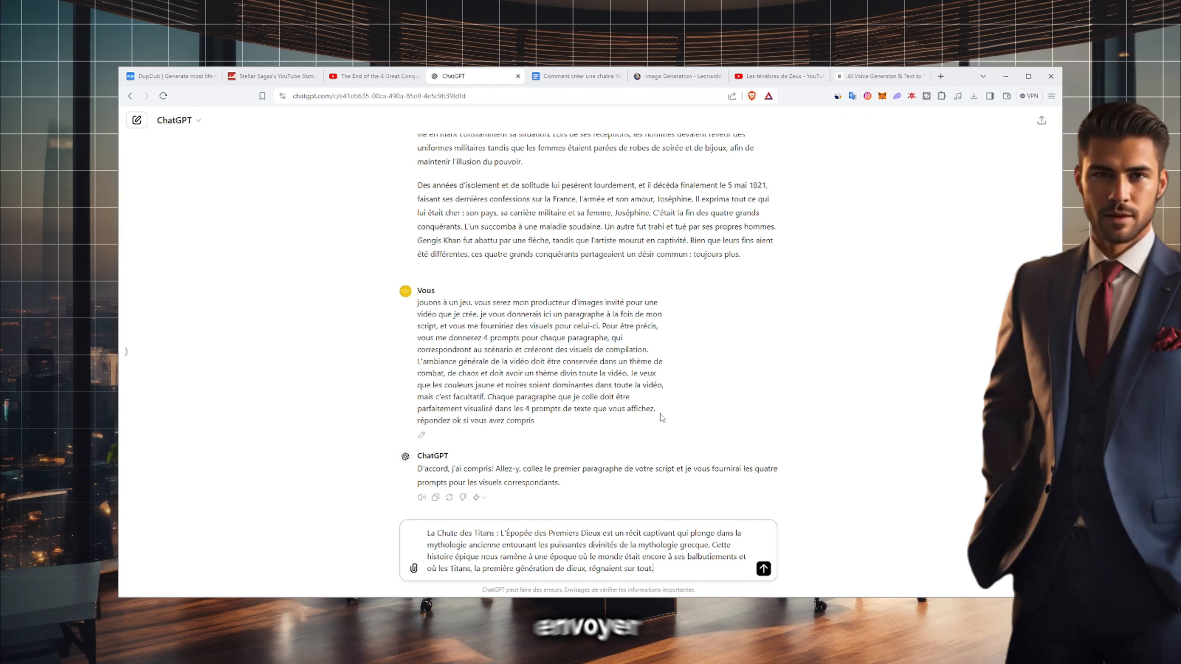
key(Return)
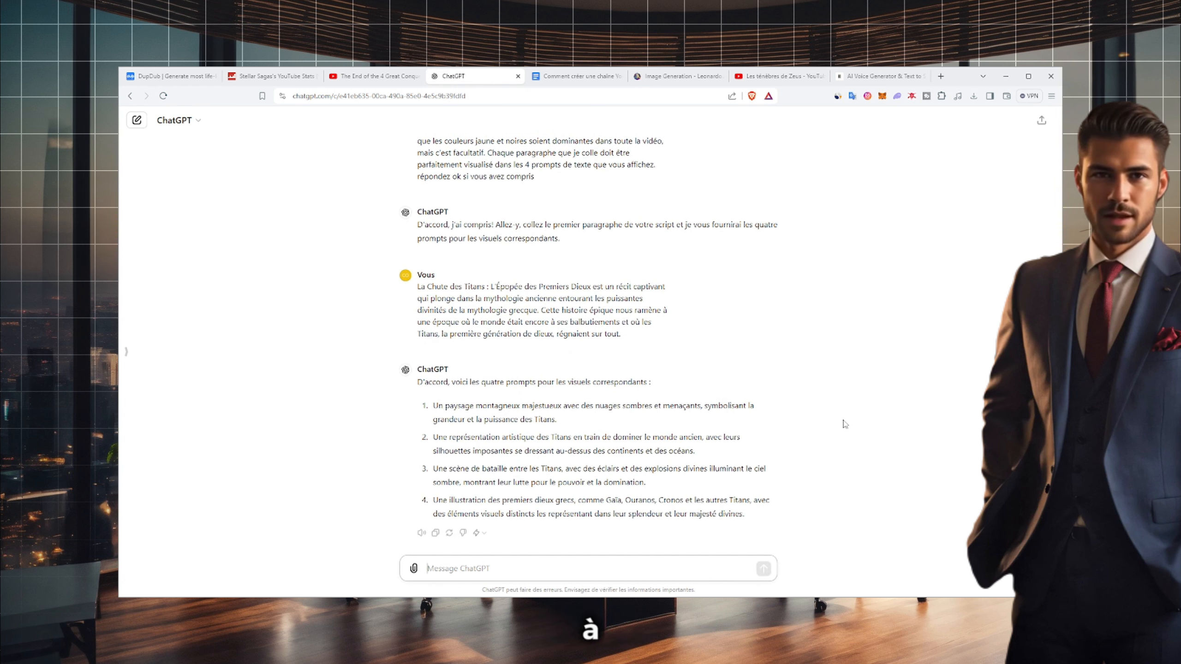
text(traduit les en anglais)
key(Return)
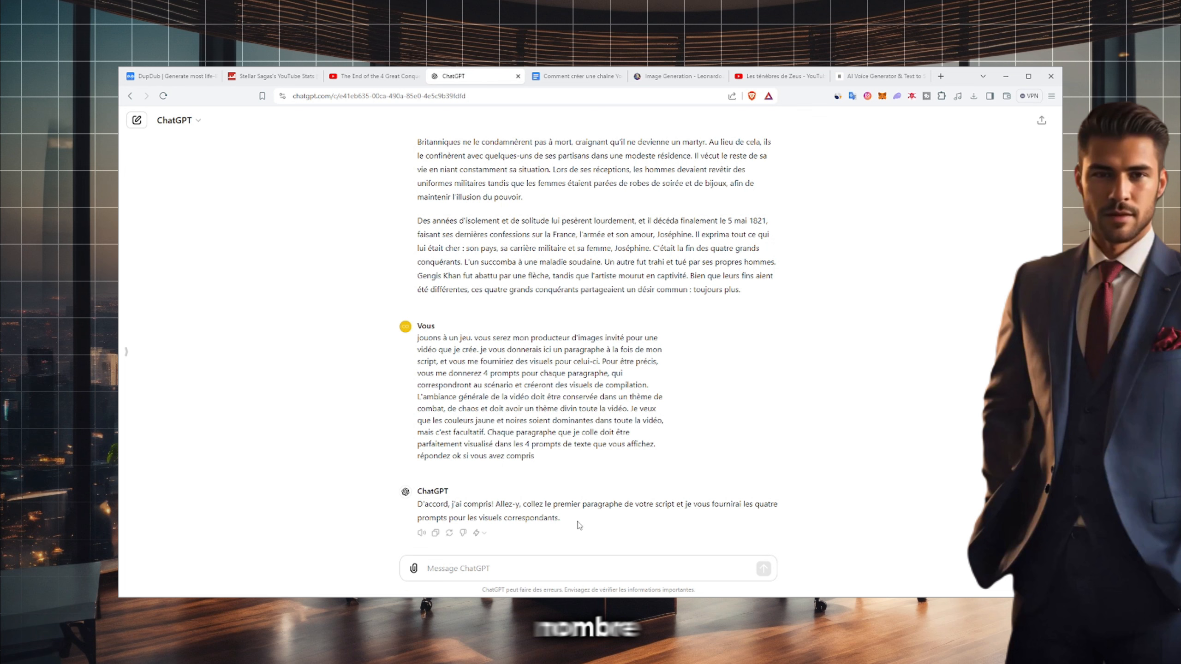
drag(579, 524, 421, 504)
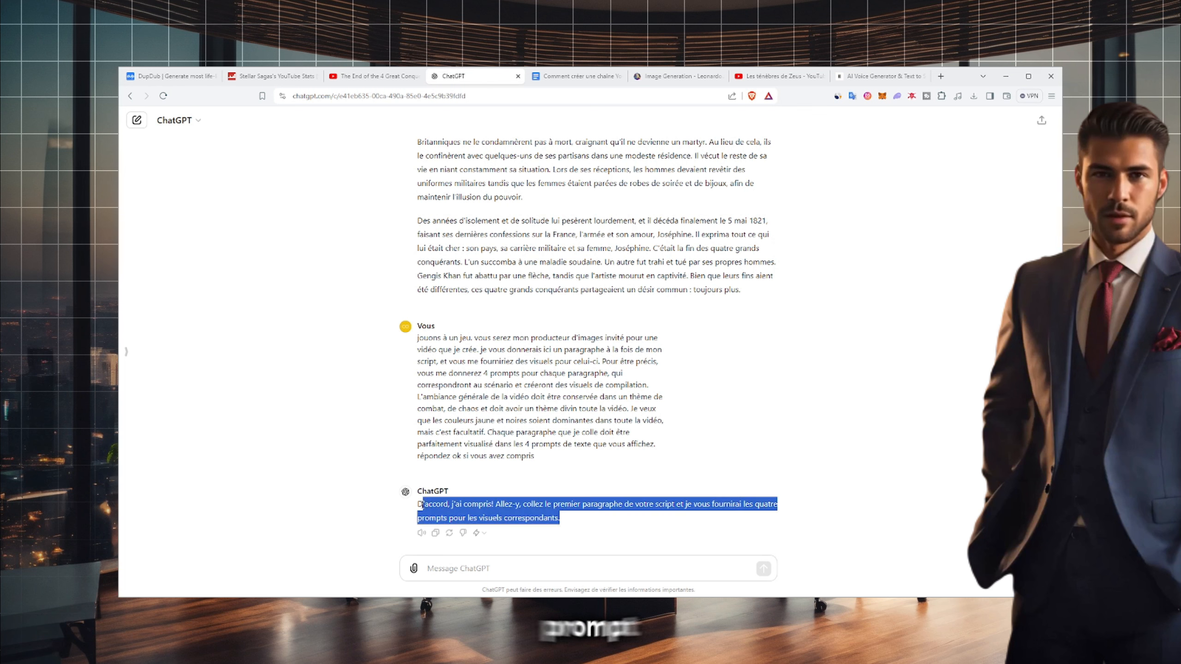
click(518, 486)
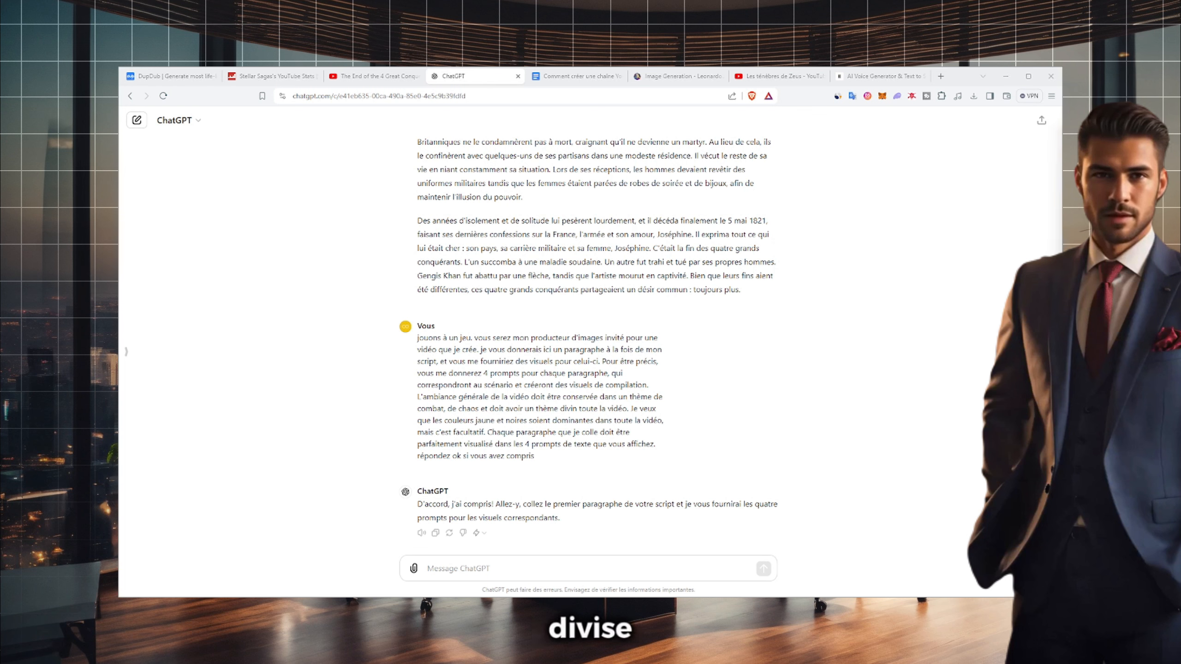
click(515, 569)
key(ctrl+v)
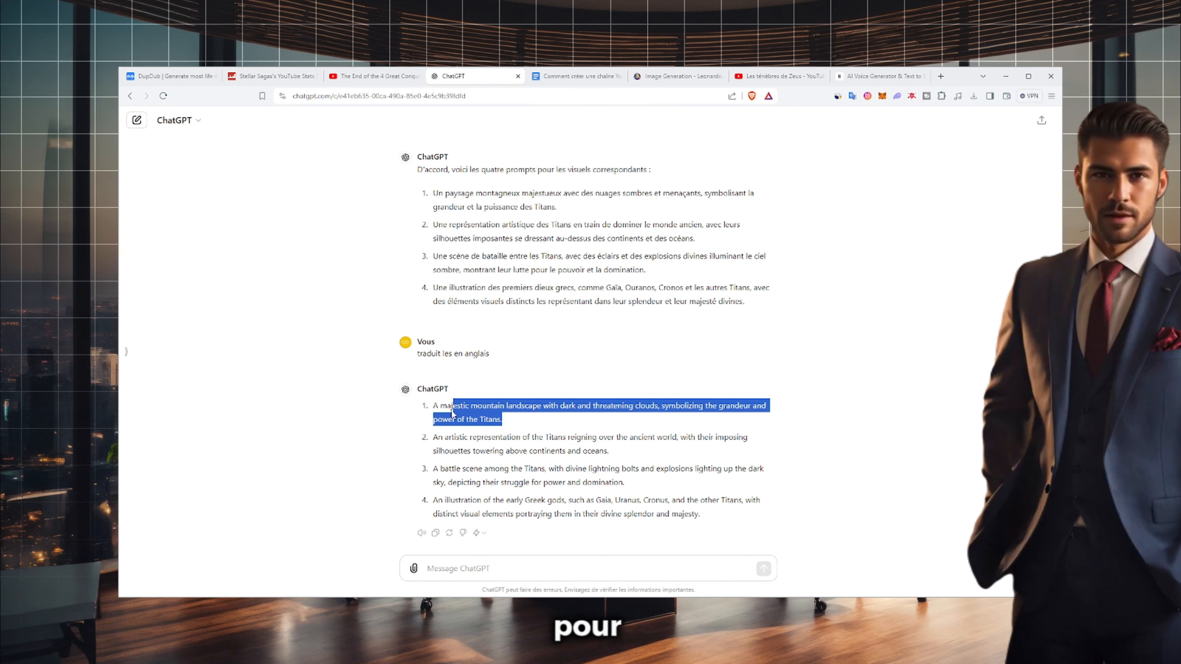
- Copy ChatGPT's first English prompt and configure Leonardo.Ai for one 16:9 image per generation with the Leonardo Kino XL model
drag(455, 401, 432, 401)
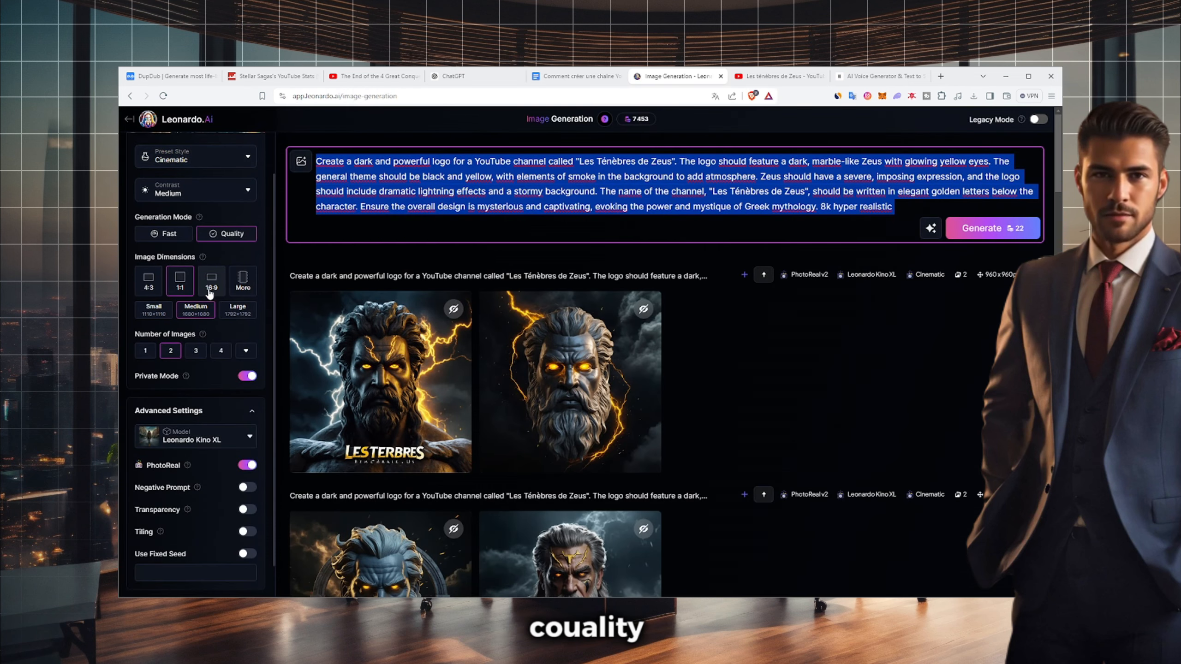
click(214, 284)
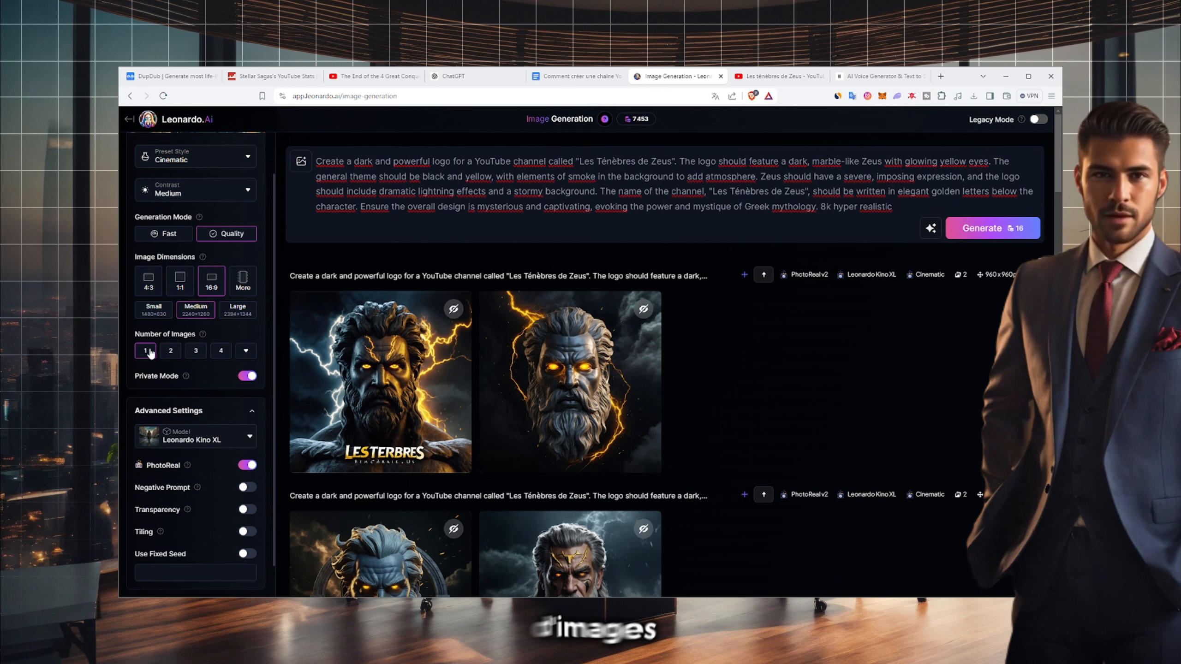
click(204, 436)
click(250, 318)
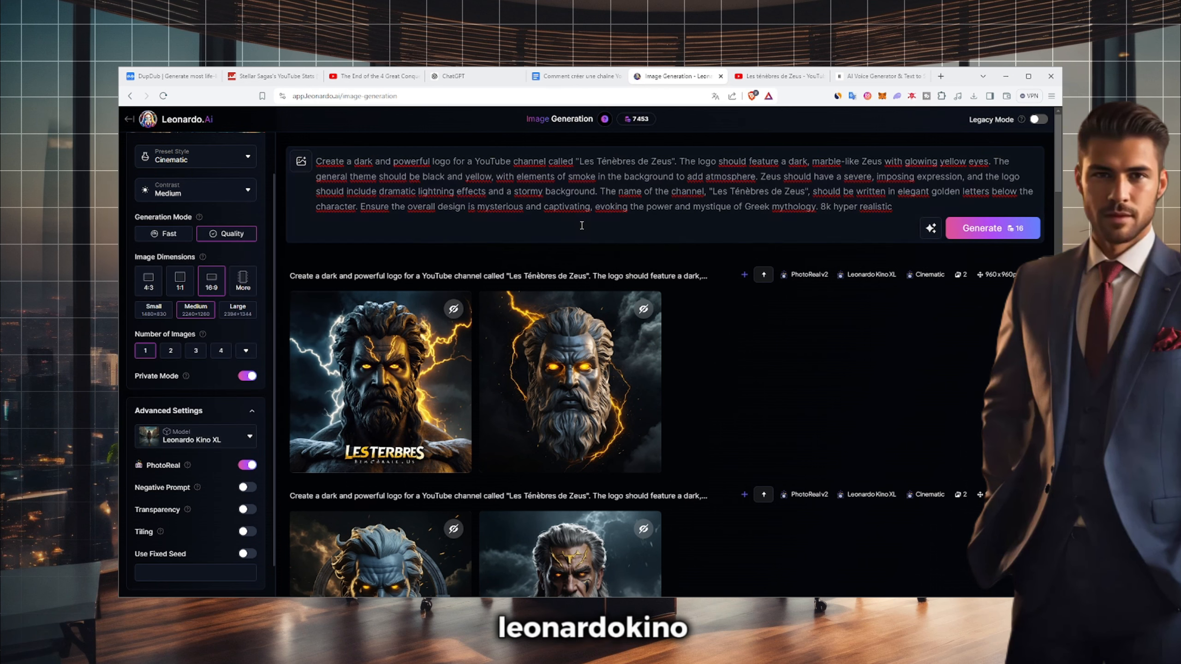
- Generate Leonardo.Ai images from the first paragraph's English prompts, replacing the logo prompt and starting with the majestic mountain landscape
triple_click(495, 189)
key(ctrl+v)
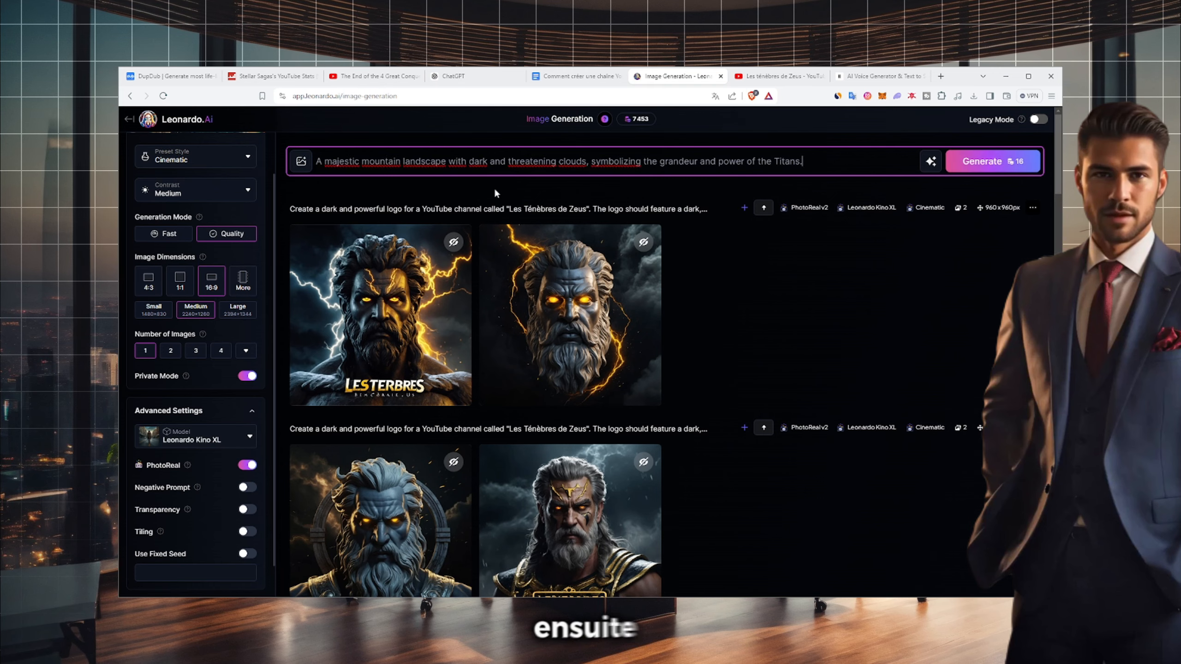
key(Return)
drag(476, 75, 578, 84)
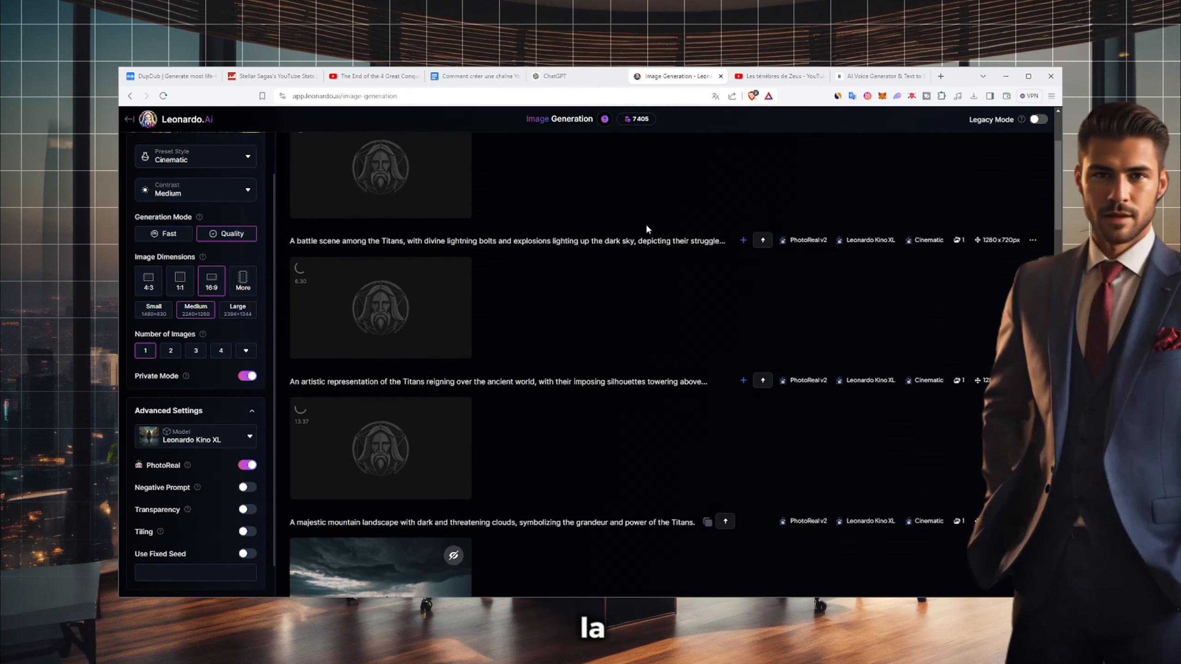
scroll(646, 223, down, 3)
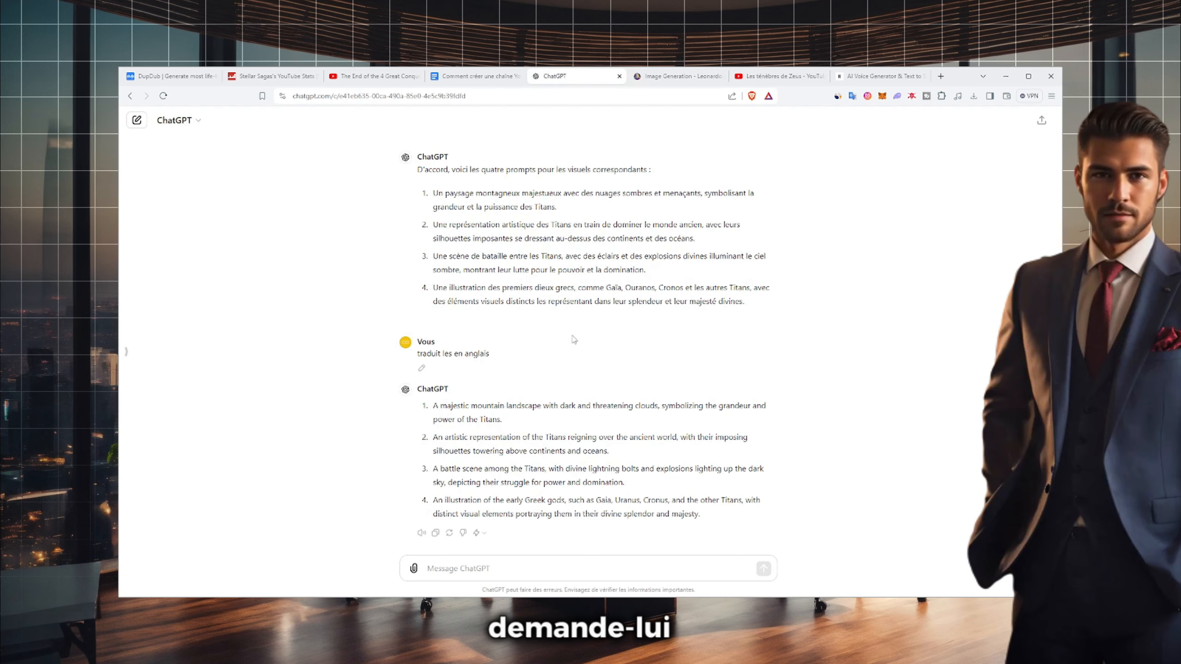
- Submit the following script paragraph to ChatGPT for prompts and generate its images in Leonardo.Ai
key(ctrl+v)
key(Return)
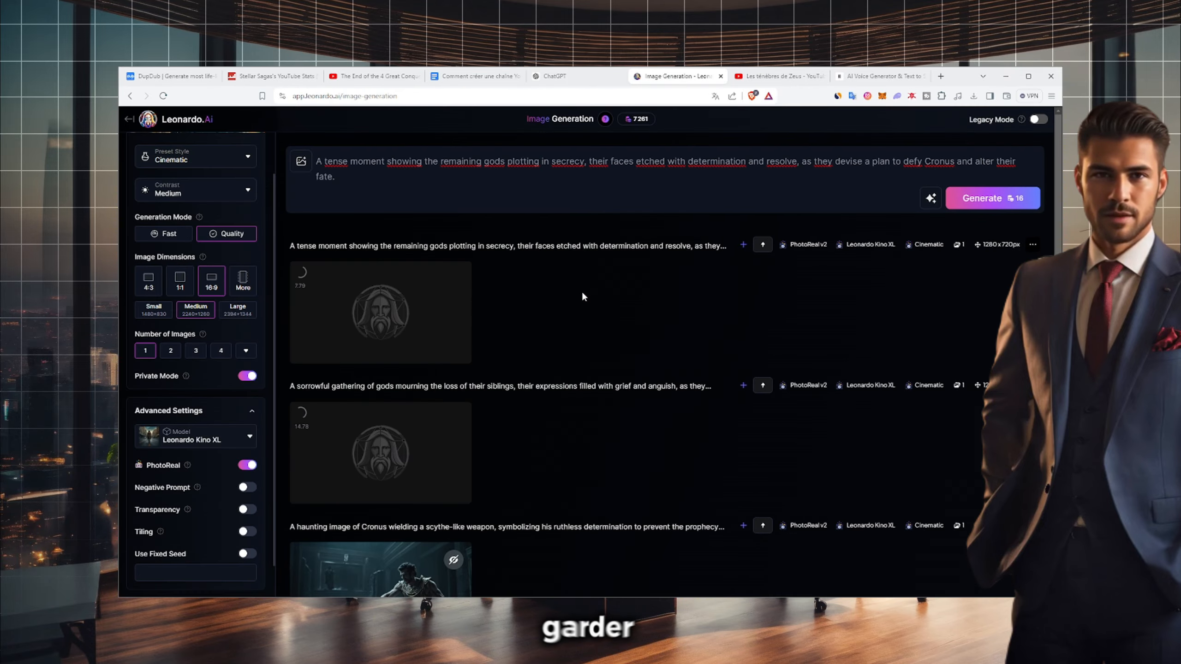
scroll(581, 289, down, 3)
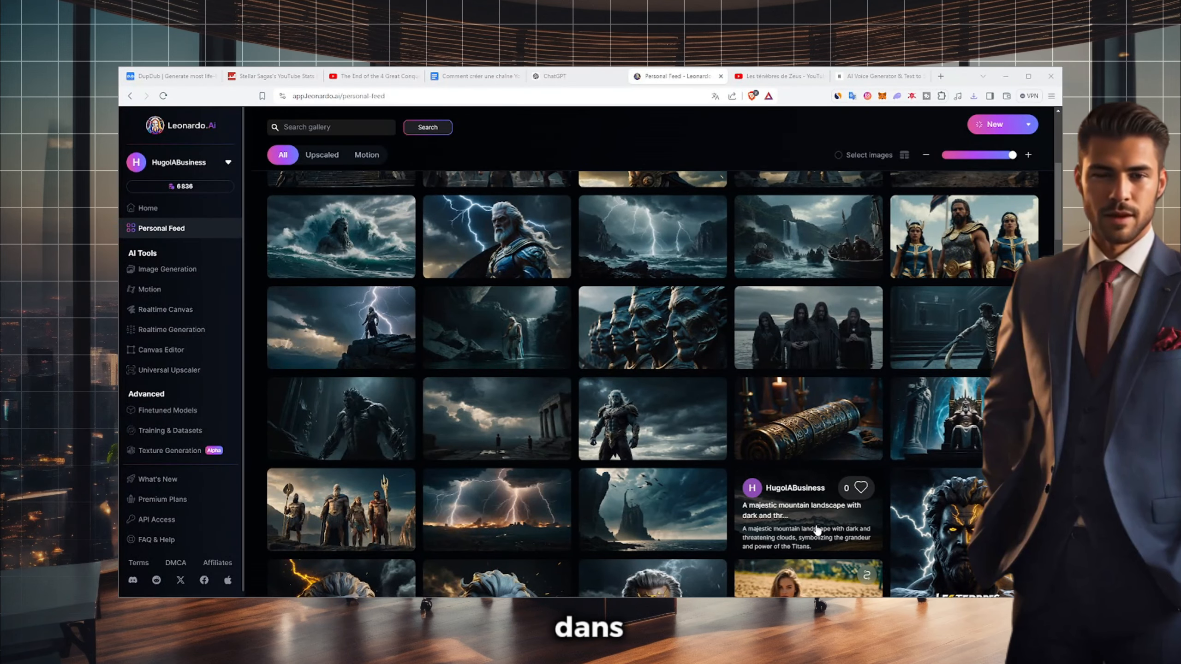
- Open the majestic mountain landscape image from the Personal Feed and animate it using Image2Motion with motion strength 3 and private visibility
click(806, 521)
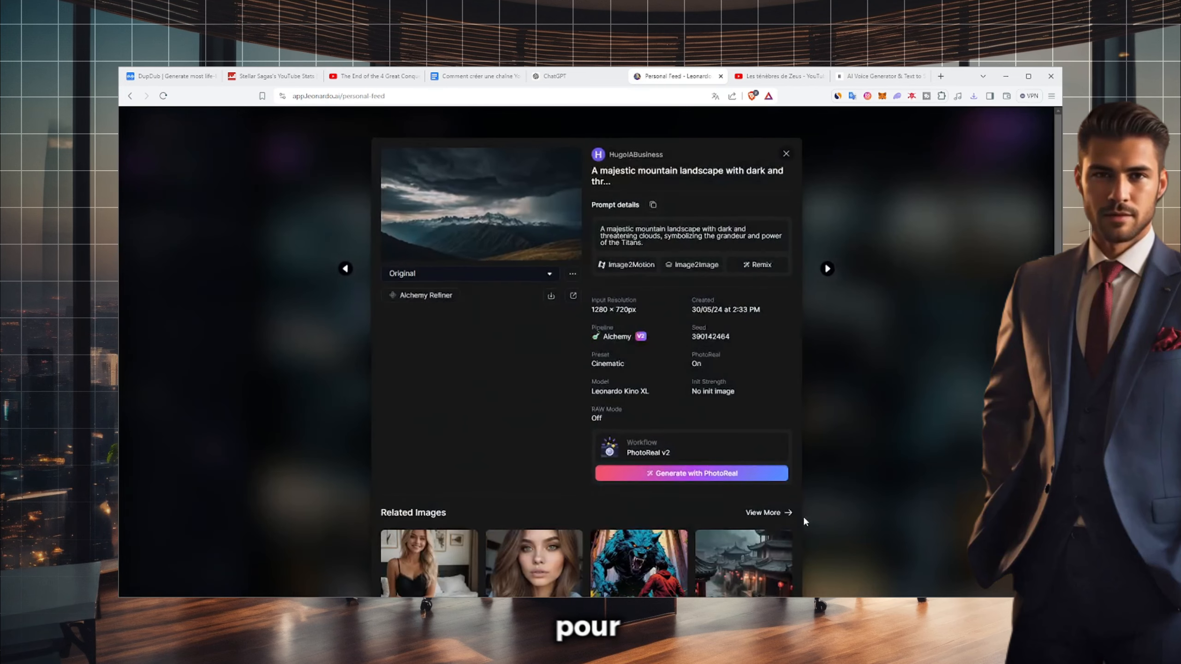
click(617, 266)
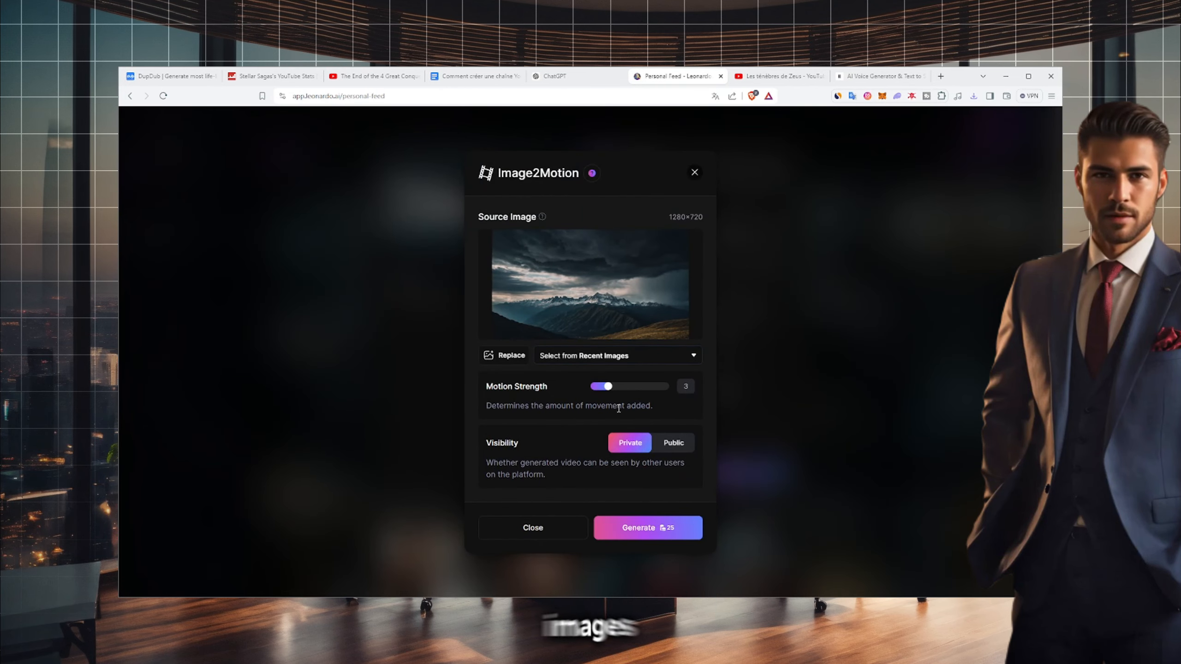
click(614, 528)
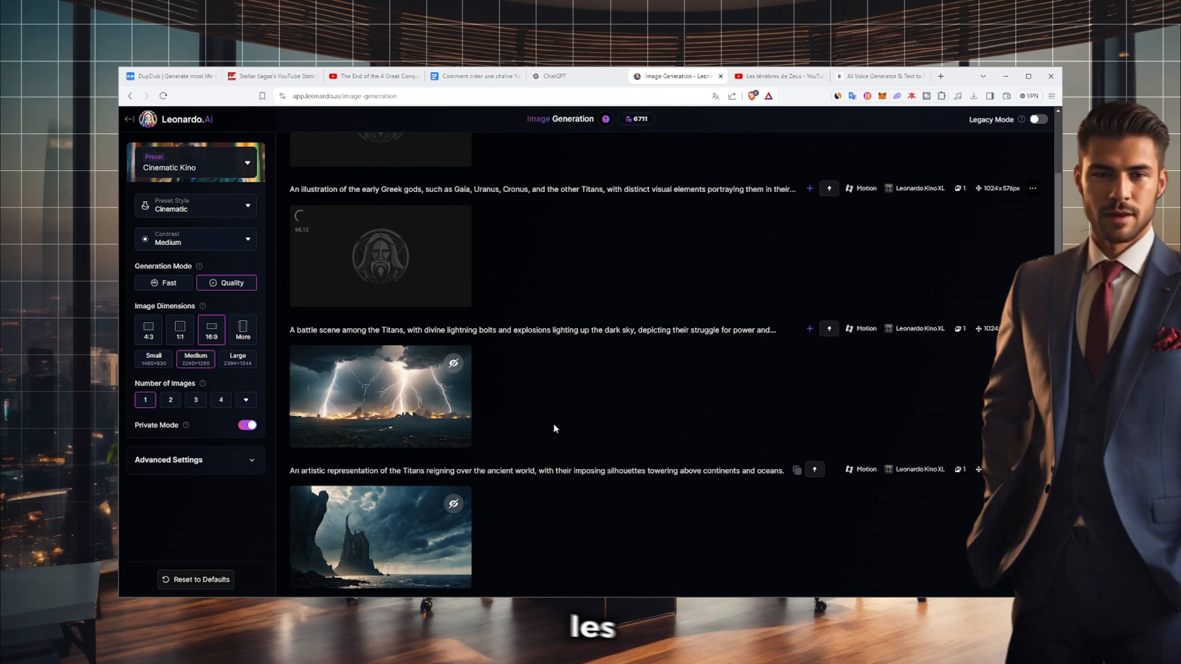
- Preview the motion video generated from the Titans battle scene and return to the generation list
click(411, 391)
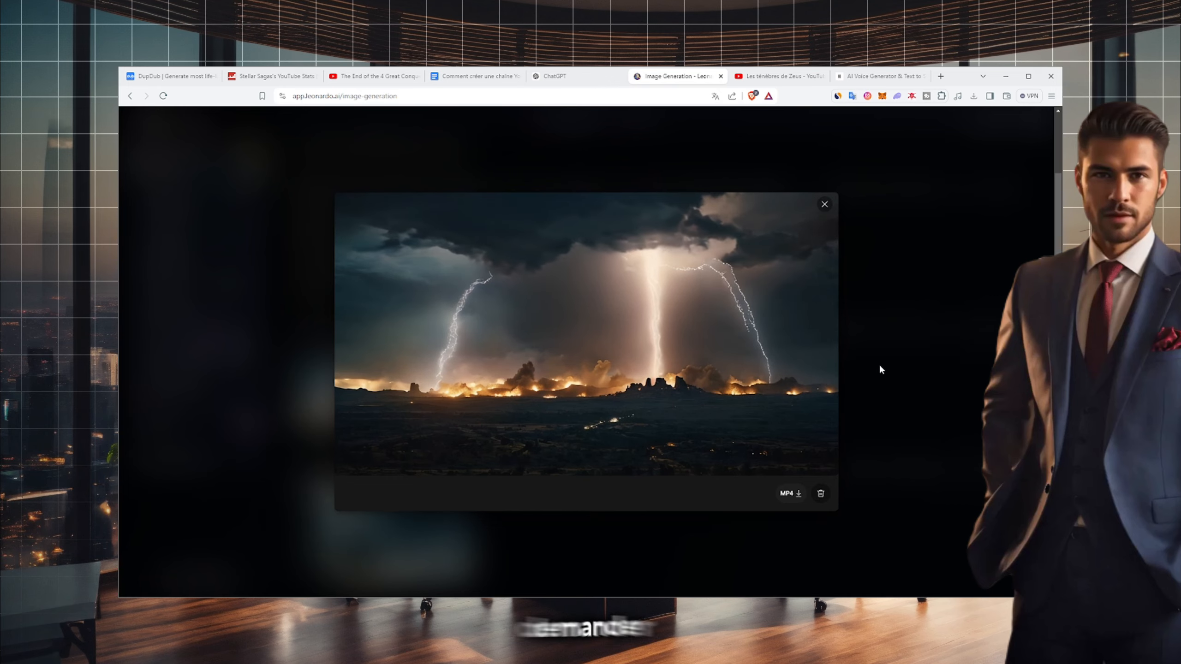
click(878, 364)
scroll(585, 396, up, 1)
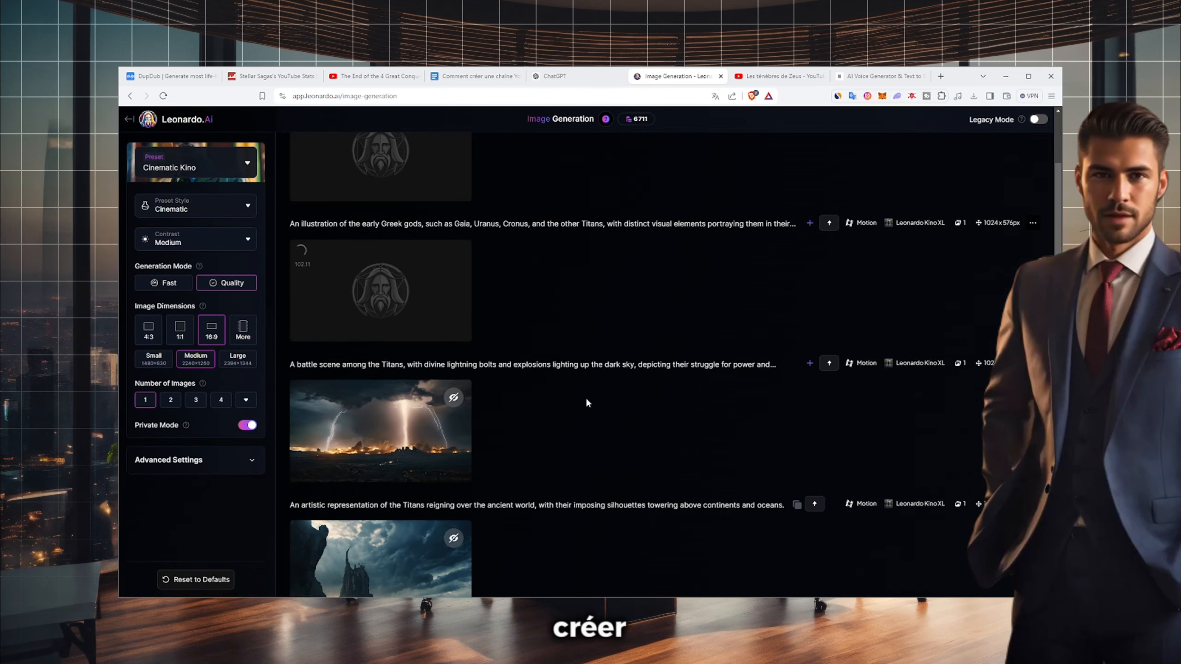
scroll(585, 396, up, 2)
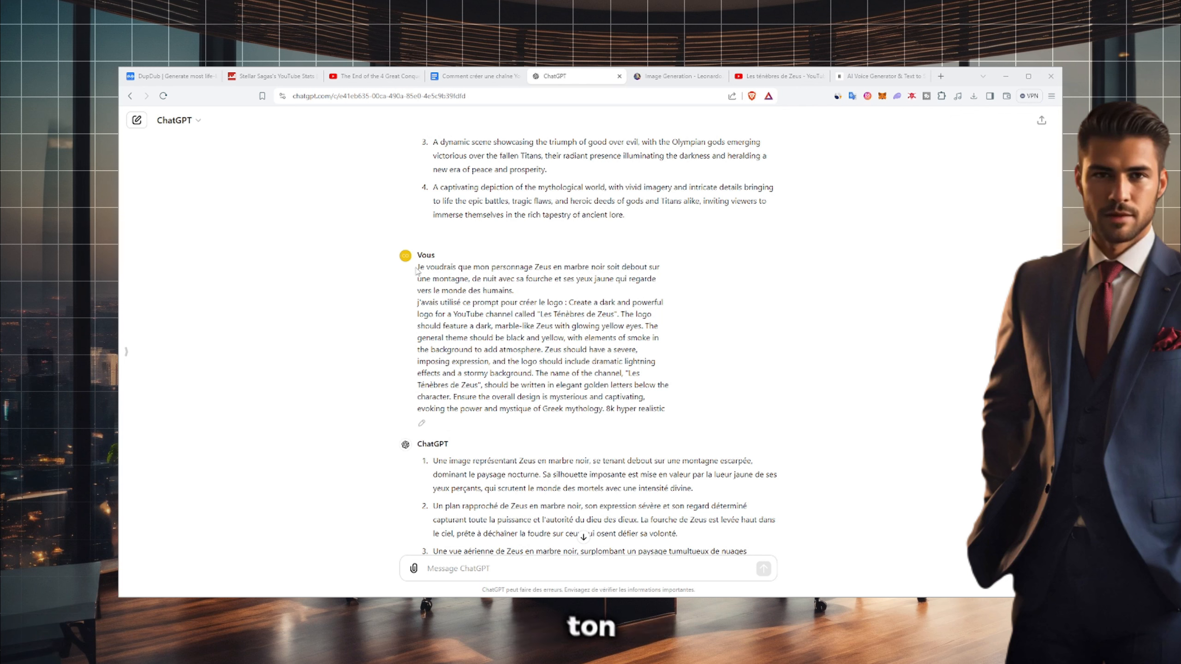
- Review the black-marble Zeus request in ChatGPT and its image prompt in Leonardo.Ai, and open the resulting motion video
drag(417, 271, 660, 404)
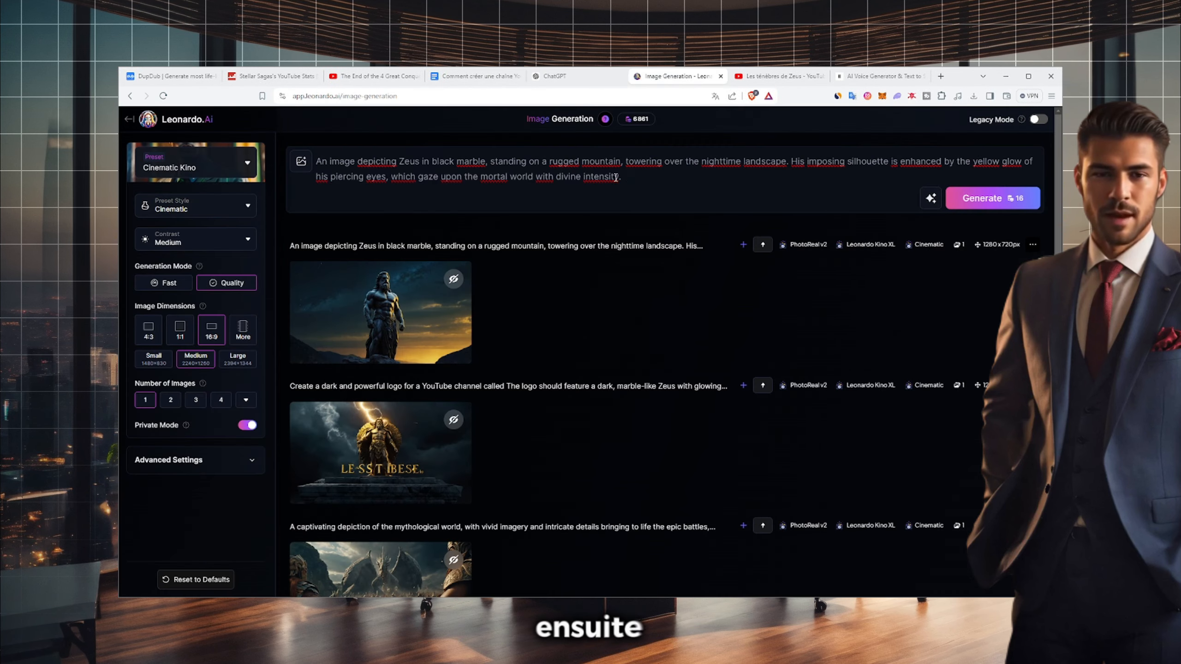
drag(621, 176, 316, 162)
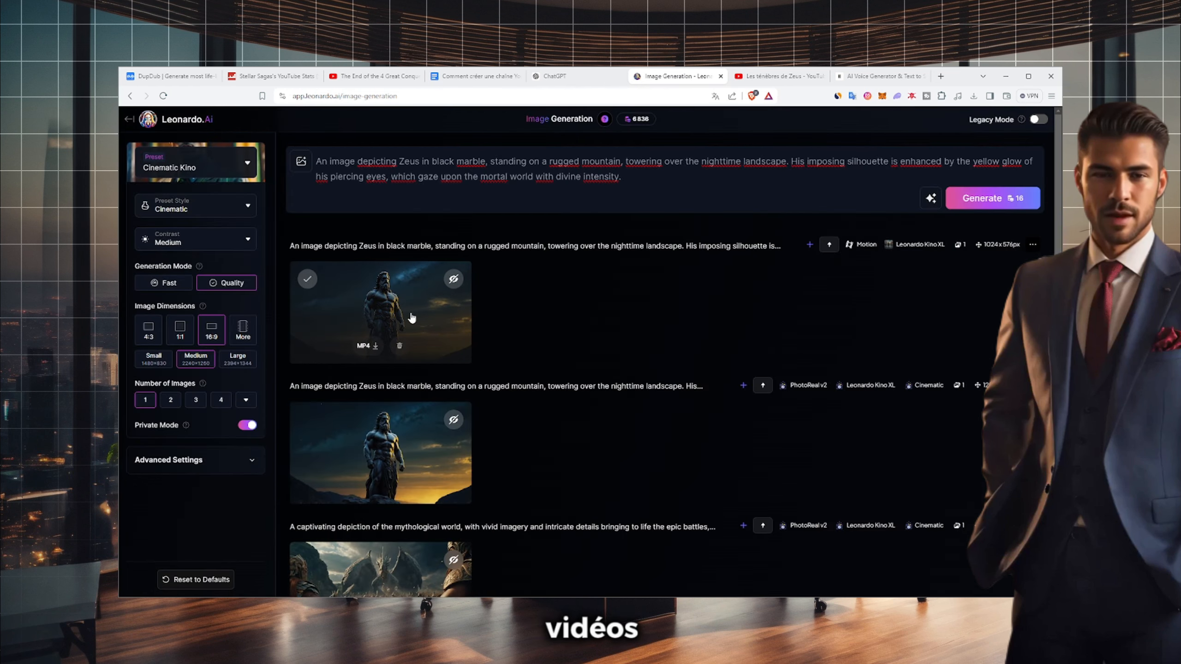
click(408, 316)
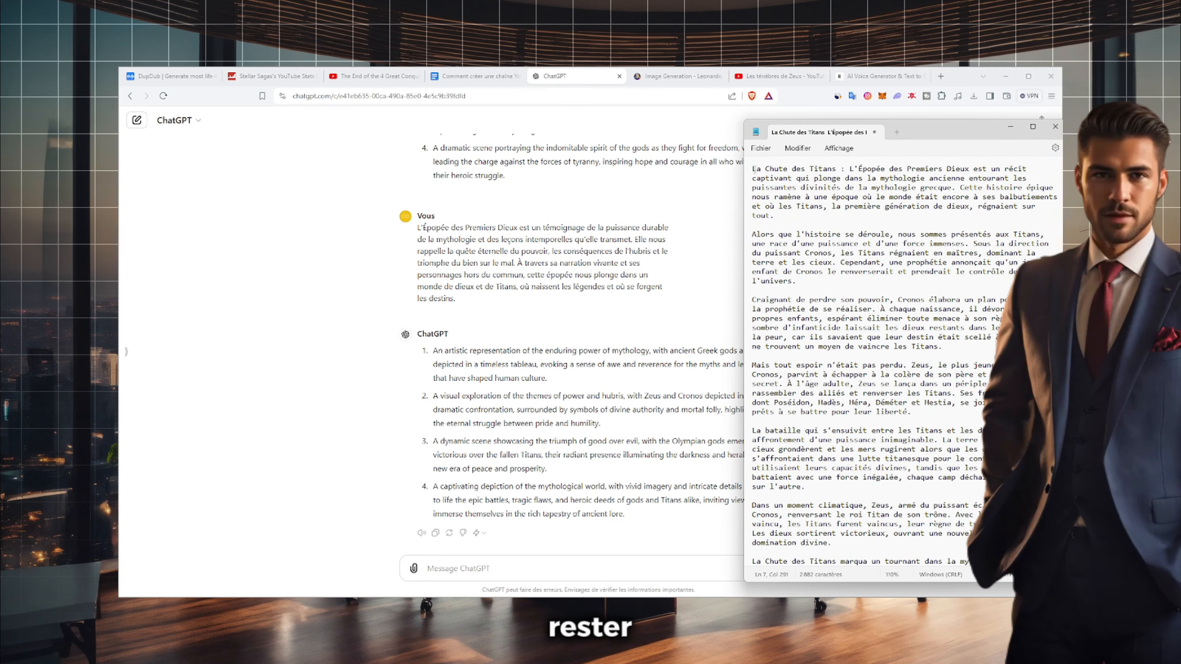
- Number the paragraphs of the Titans script in the text file from 1 through 7
text(1)
click(753, 234)
text(2)
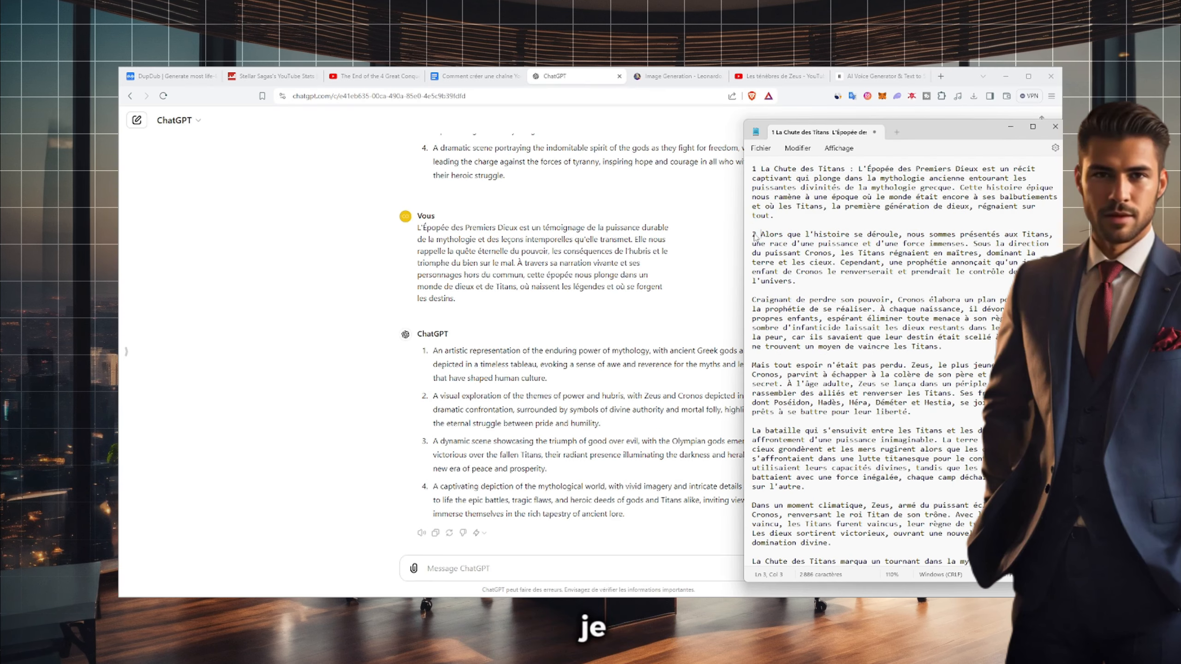
click(754, 300)
text(3)
click(754, 366)
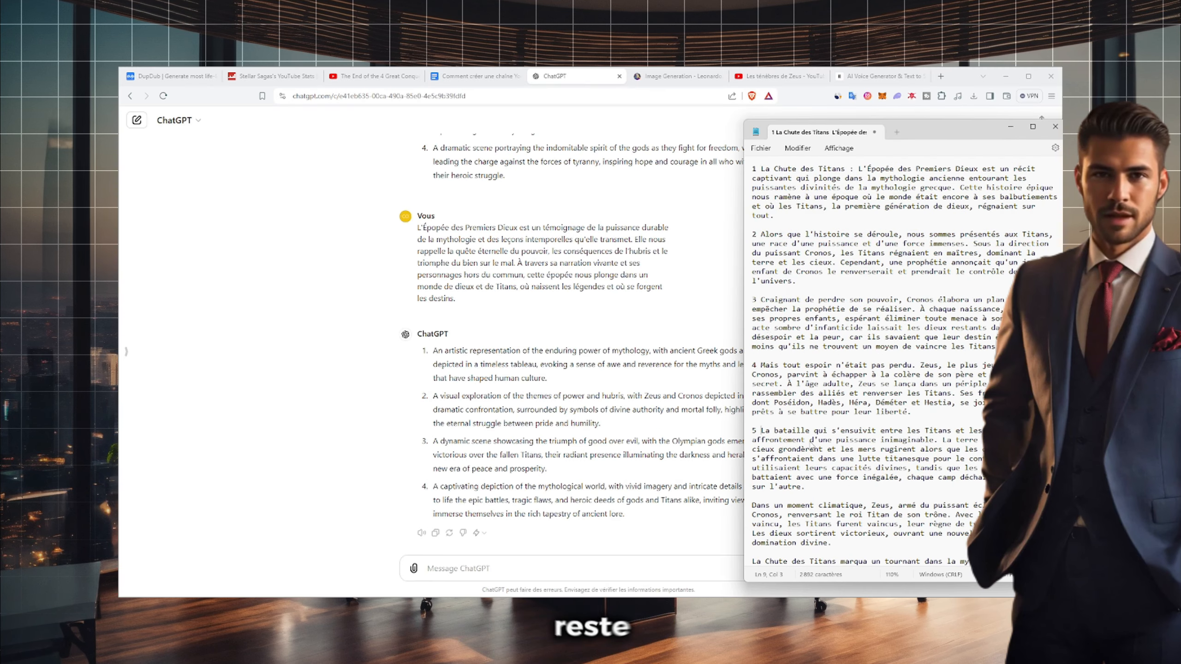
scroll(781, 518, down, 2)
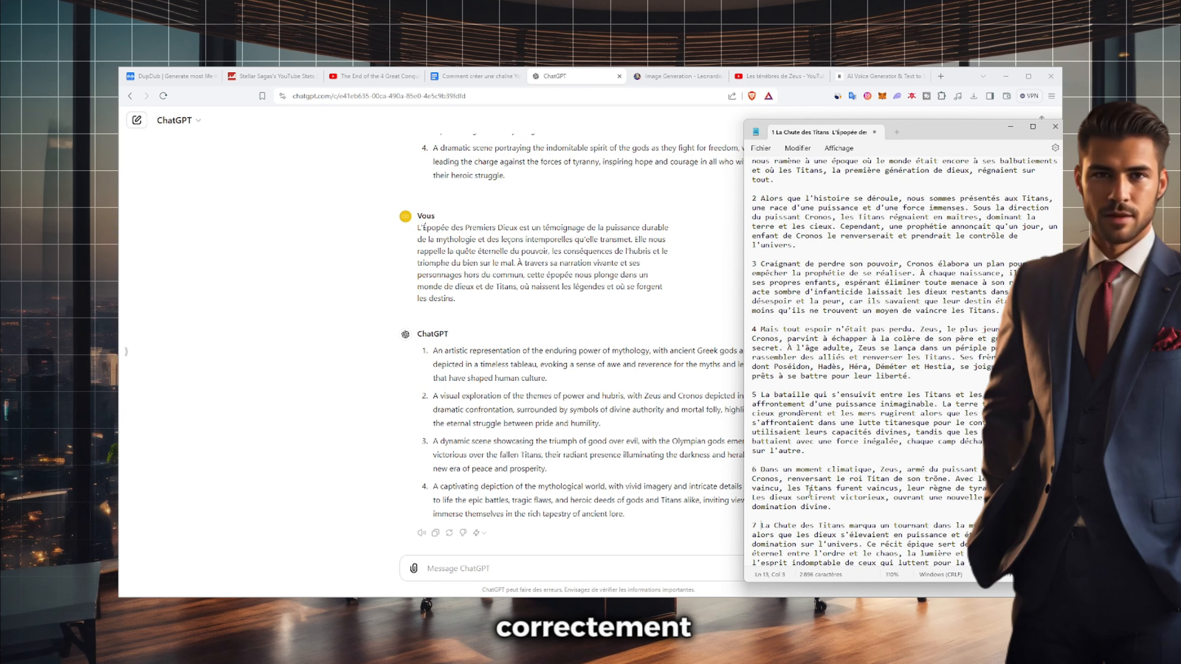
scroll(810, 493, down, 2)
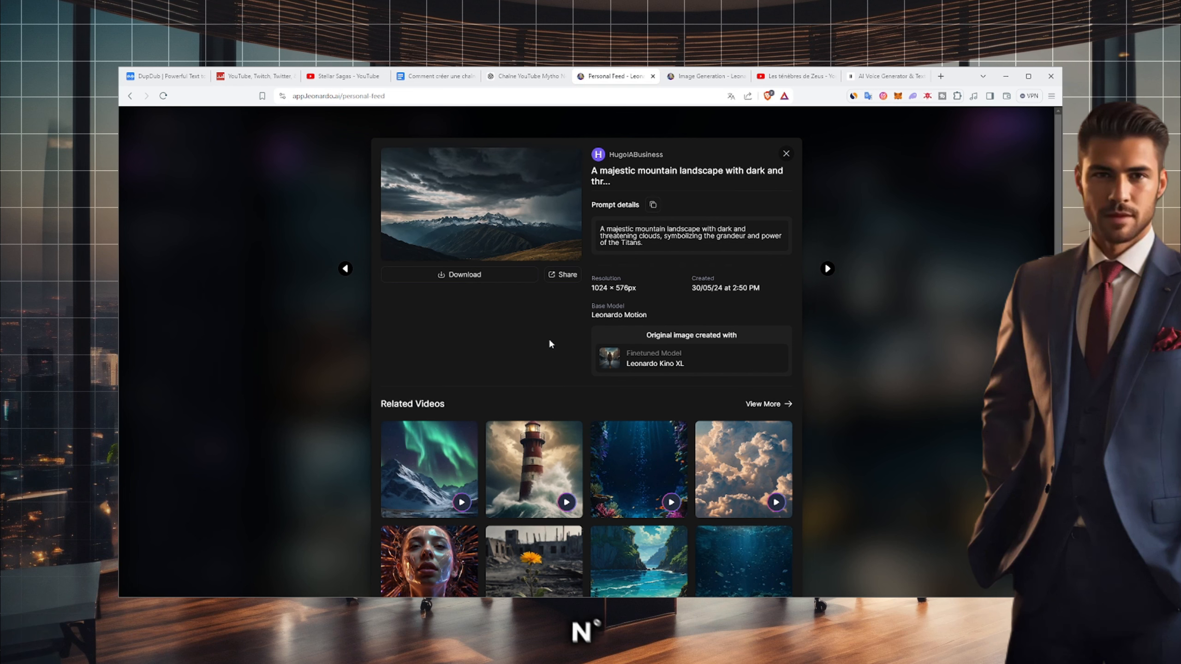
- Download the mountain landscape motion video into the Zeus folder as "1 - 1"
click(484, 275)
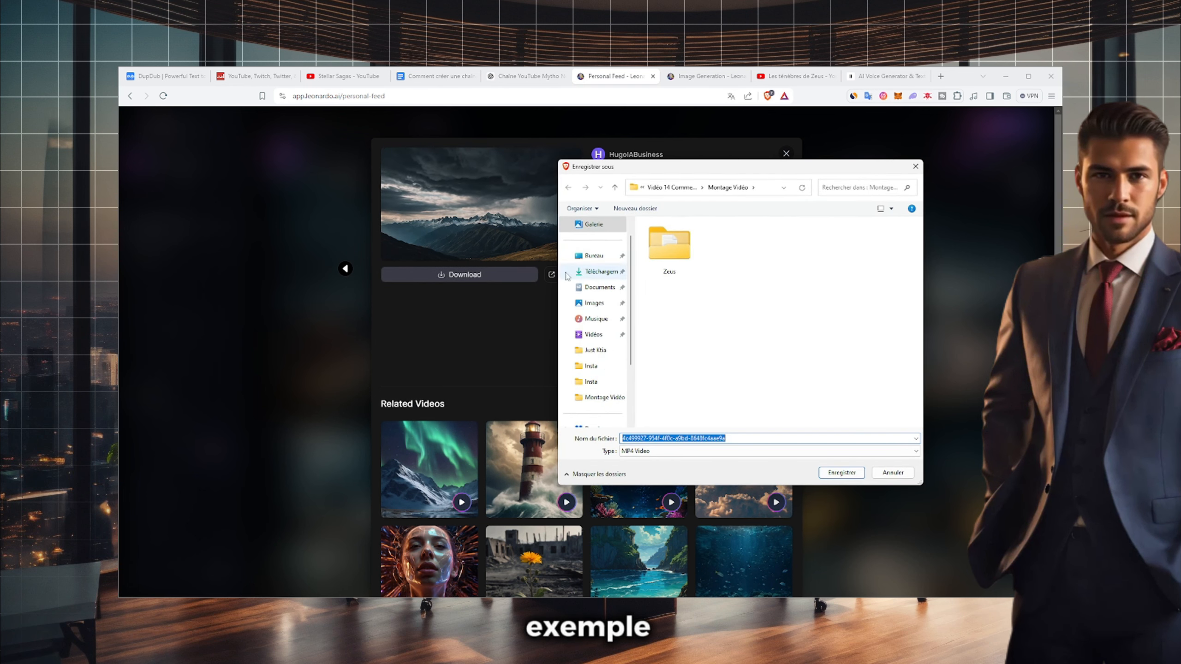
double_click(669, 244)
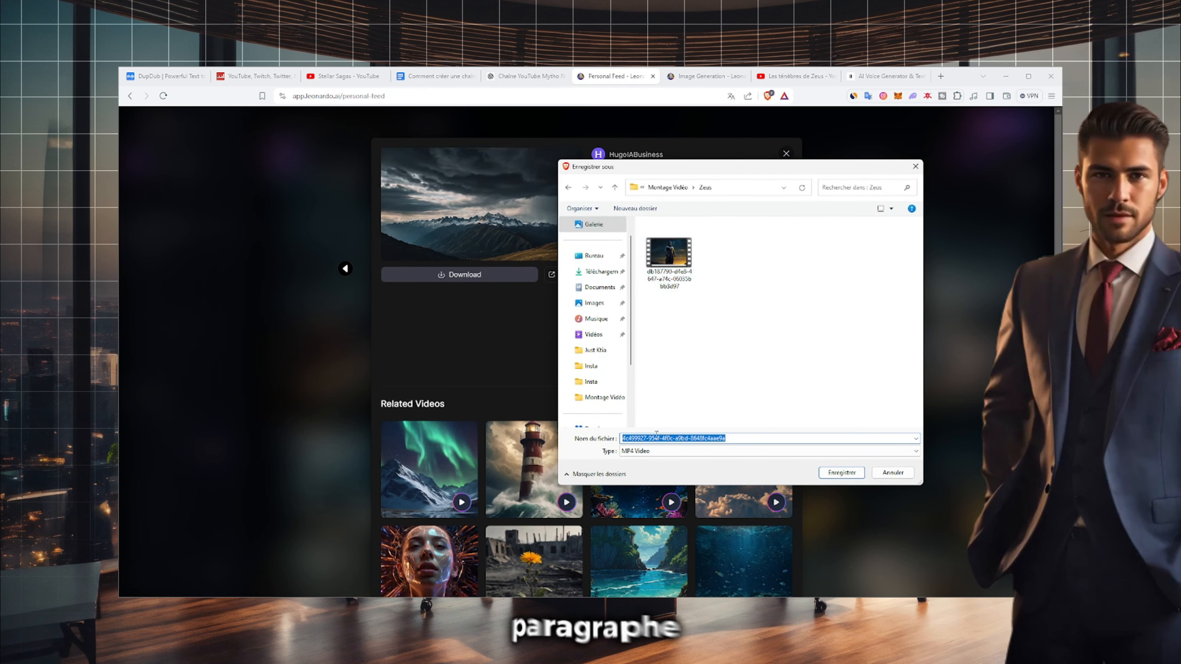
text(1 - 1)
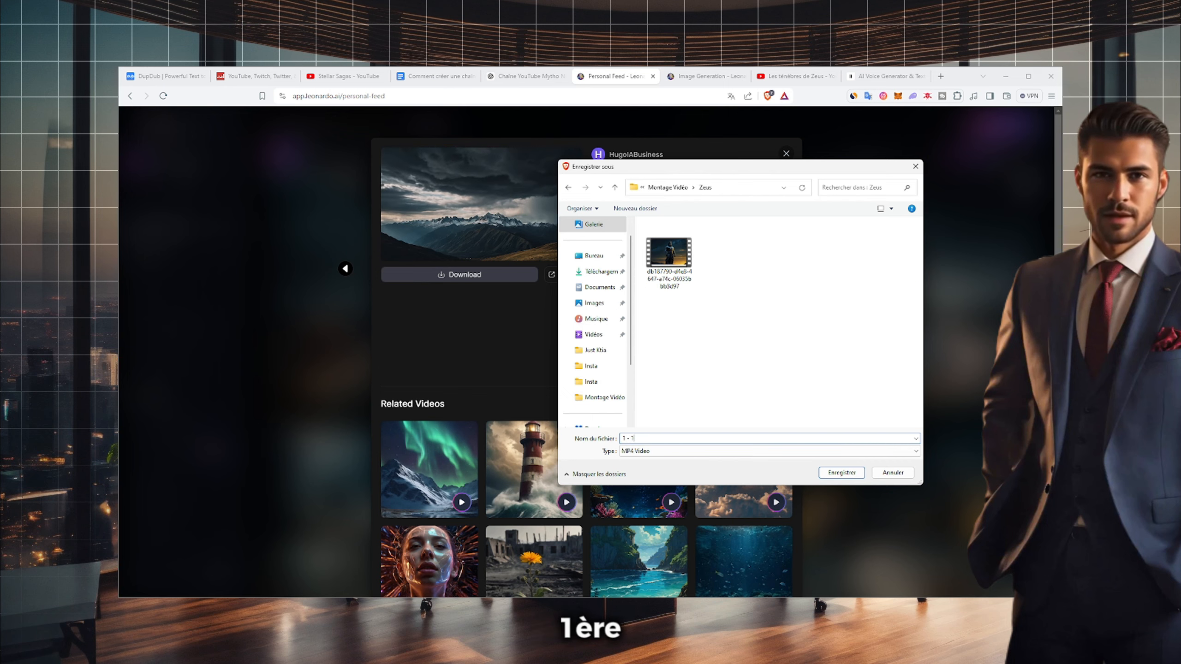
key(Return)
key(Escape)
- Open the motion video of the Titans reigning over the ancient world and download it with a file name starting with 1
click(597, 397)
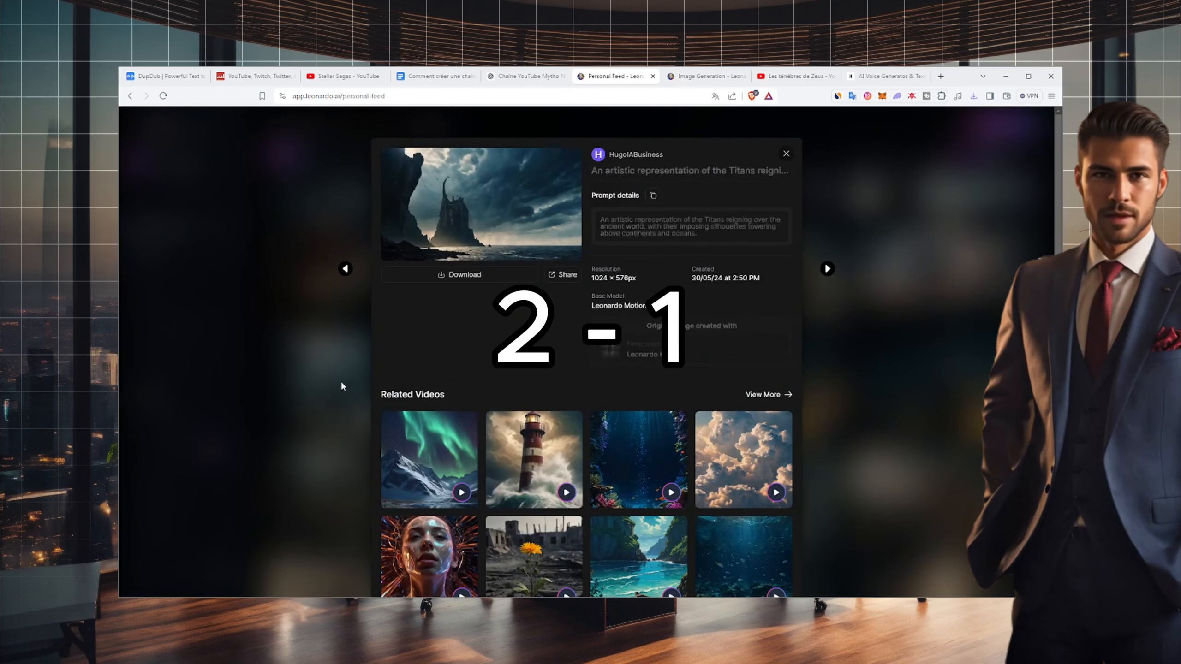
click(468, 275)
text(1)
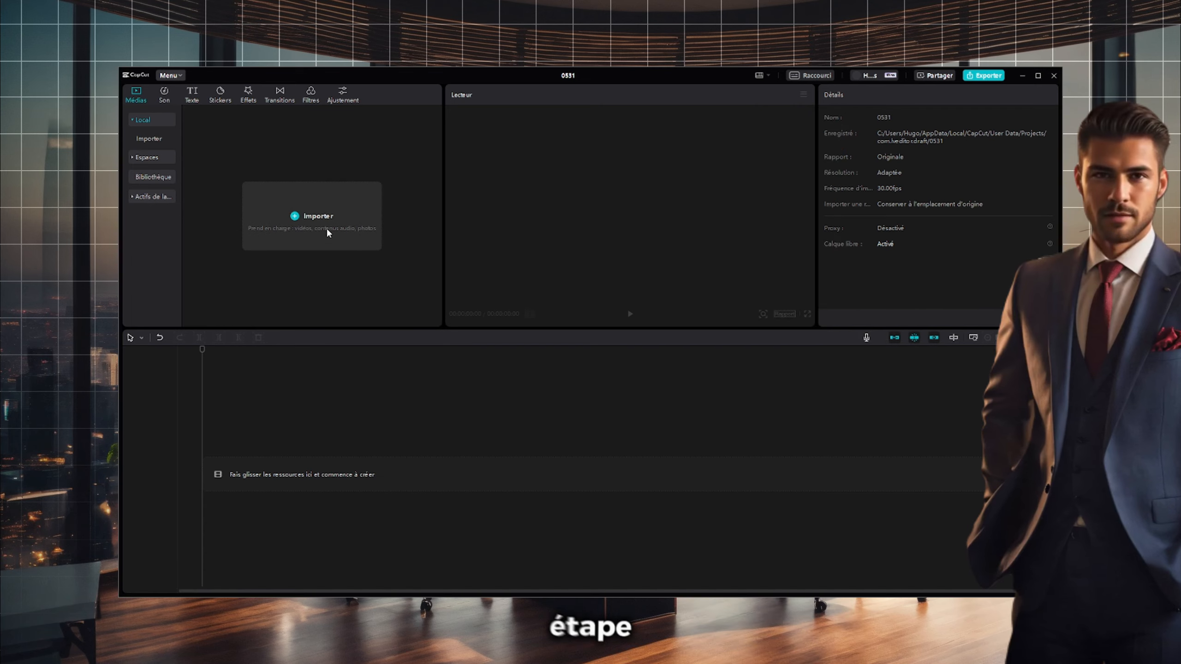
- In CapCut, import the Zeus folder and place the voiceover "Voix OFF Les dieux et les titans.mp3" at the start of the timeline
click(328, 231)
click(569, 317)
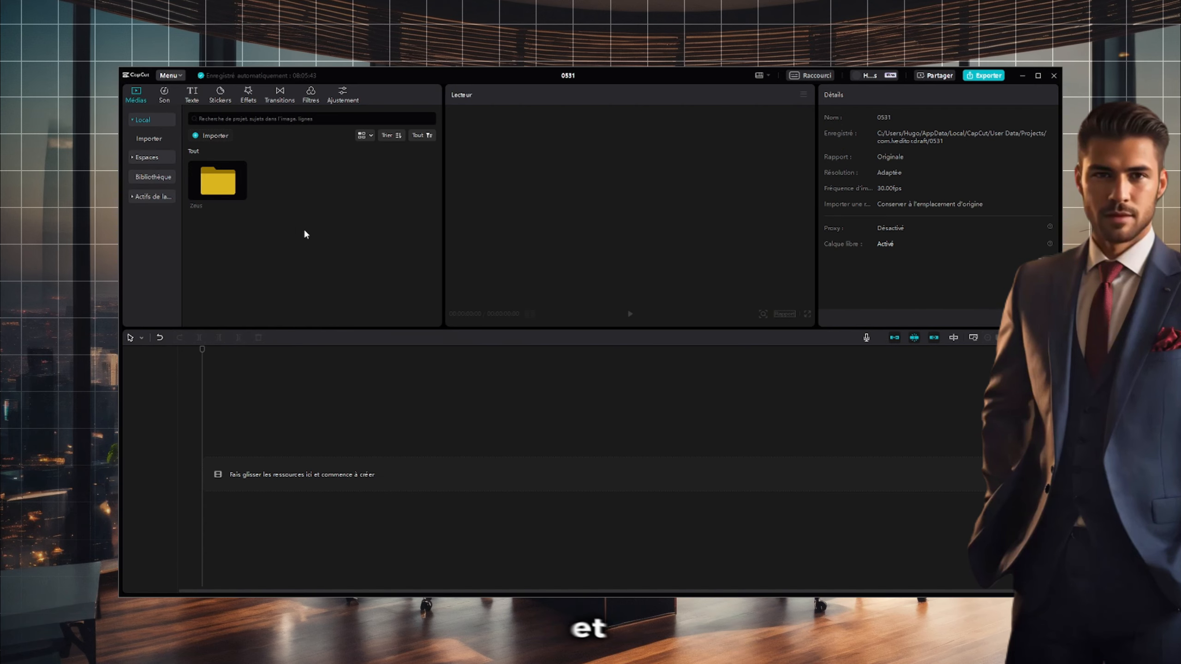
double_click(225, 189)
drag(218, 236, 205, 480)
key(space)
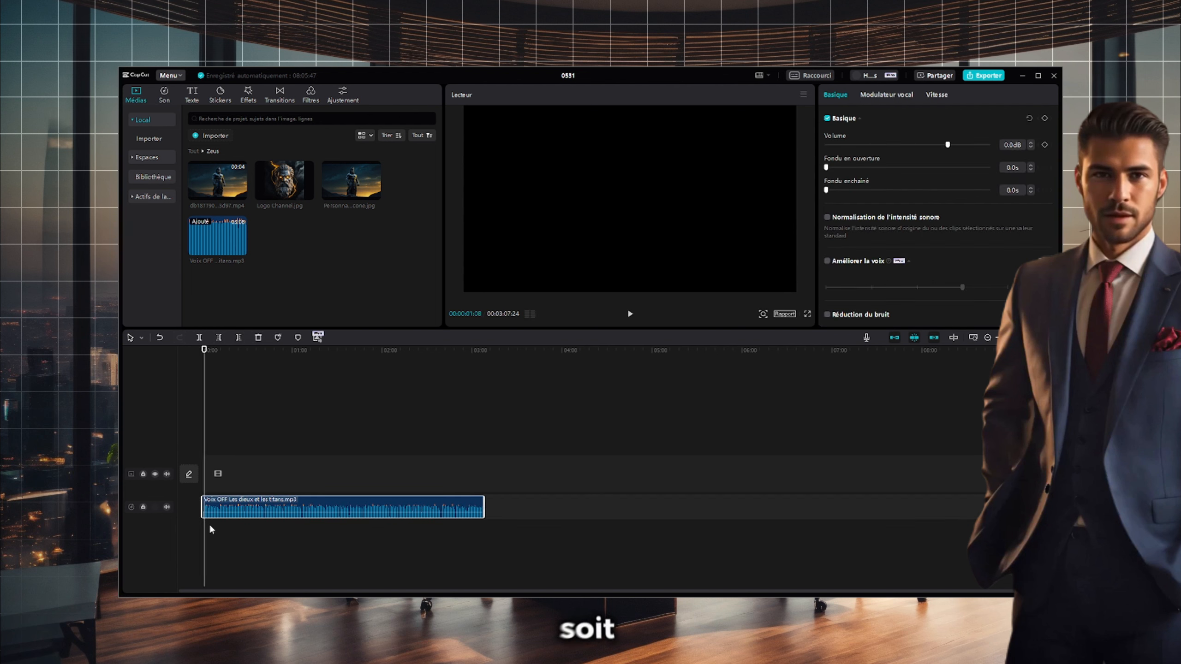
- Split the voiceover clip before and after each silent pause in the opening part of the timeline
scroll(200, 516, up, 10)
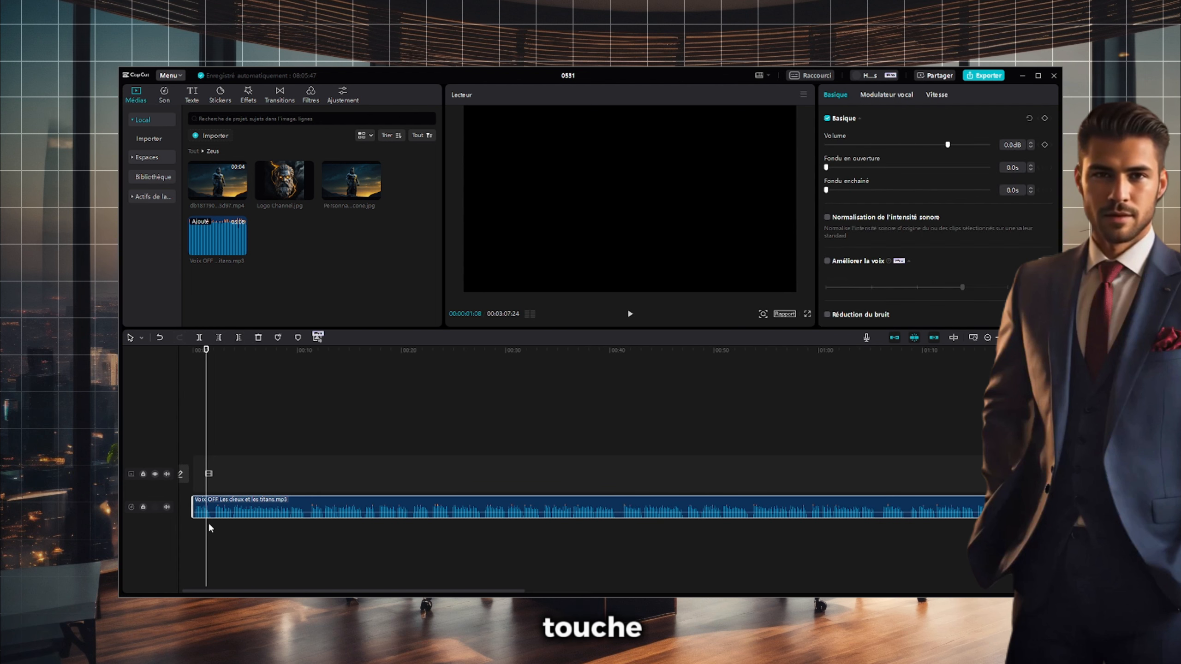
scroll(210, 528, up, 3)
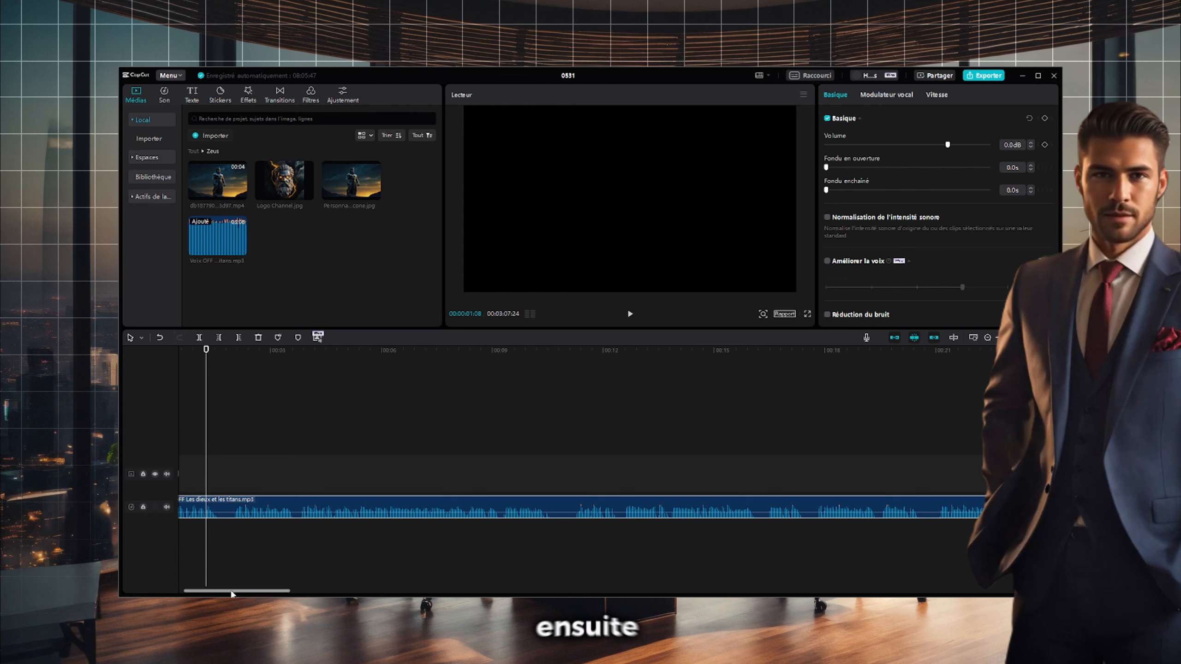
drag(232, 594, 227, 594)
click(141, 338)
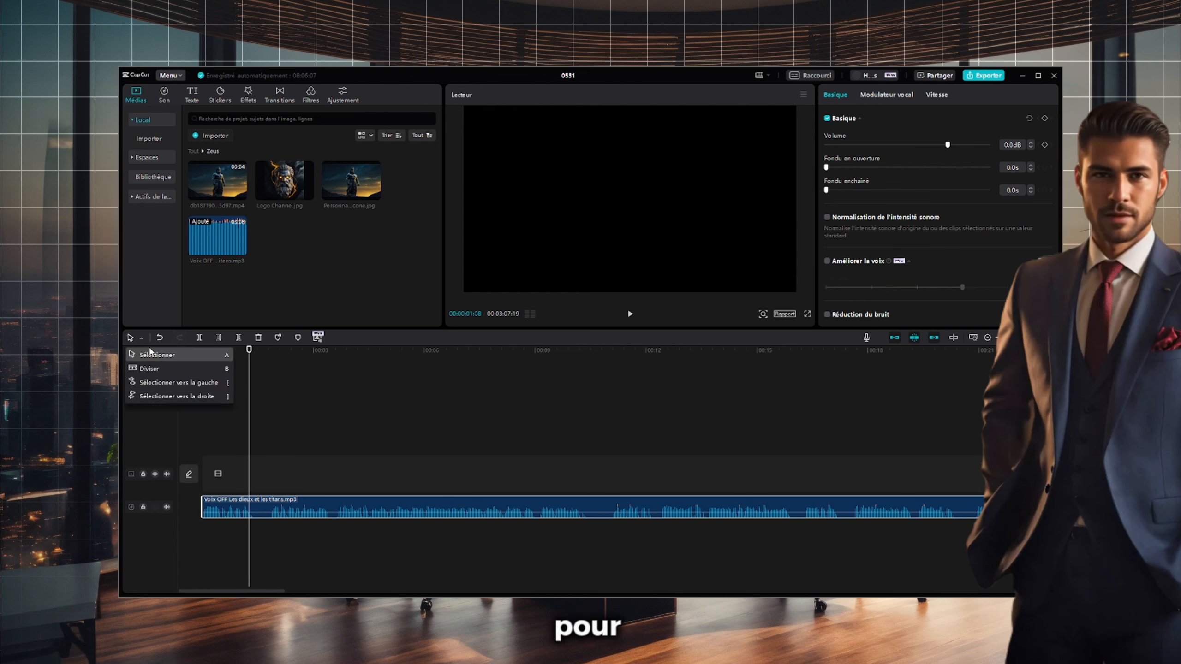
click(149, 368)
click(270, 507)
click(254, 507)
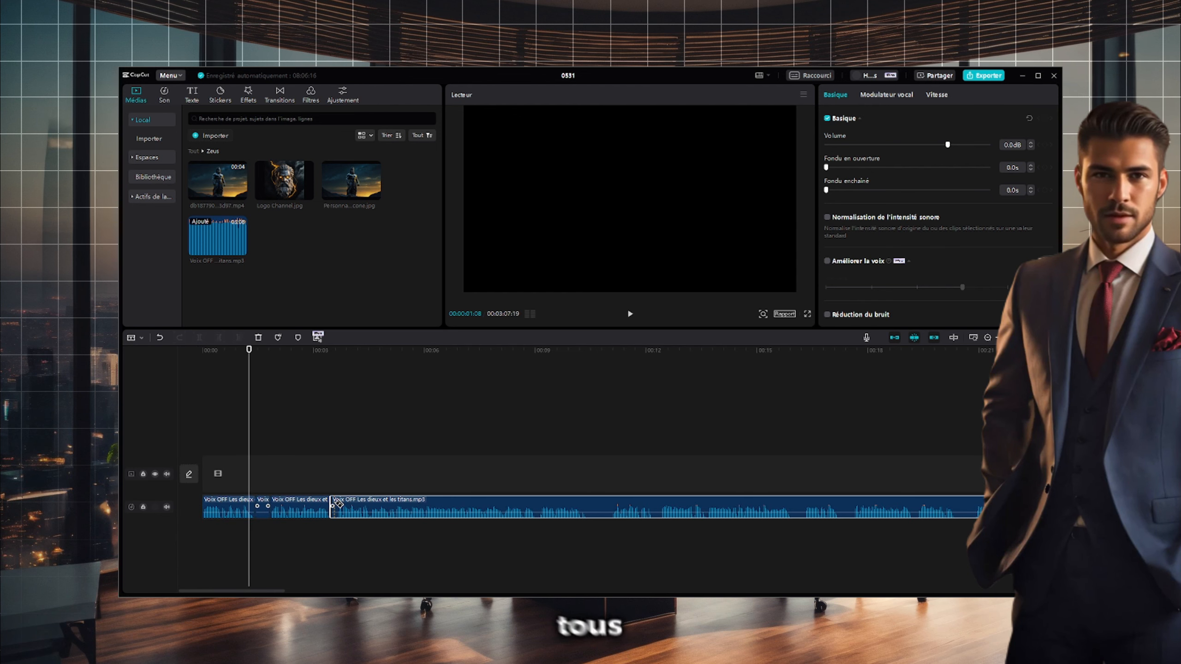
click(333, 505)
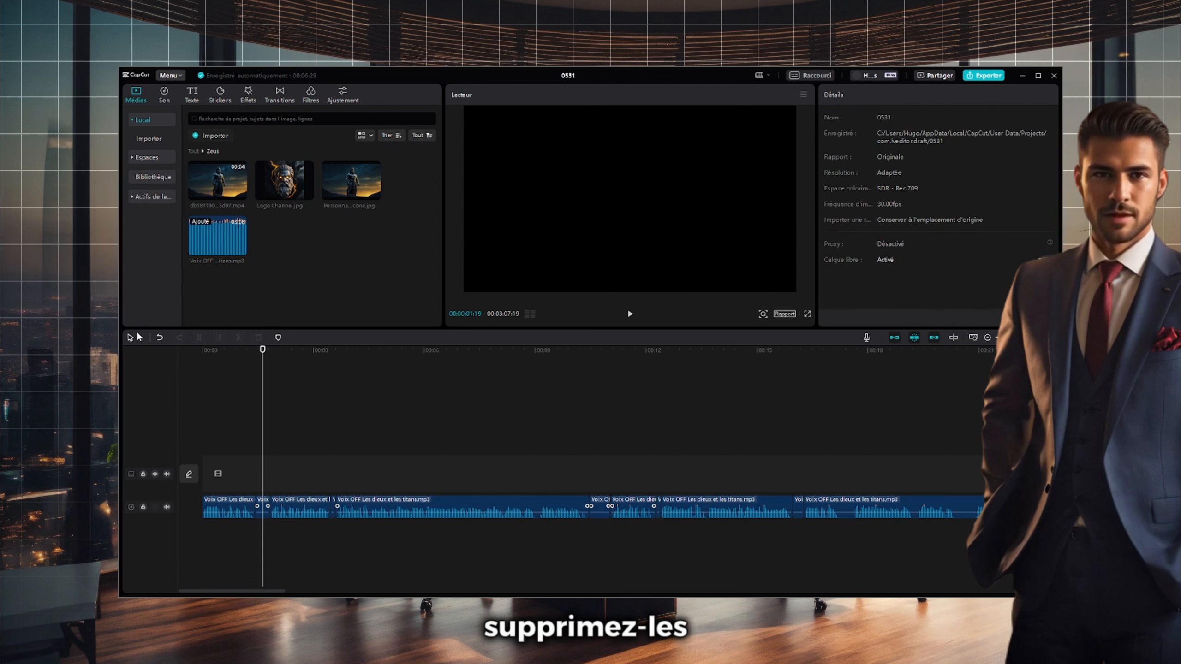
- Return to the selection tool and delete the silent segments cut out of the voiceover
click(141, 338)
click(149, 354)
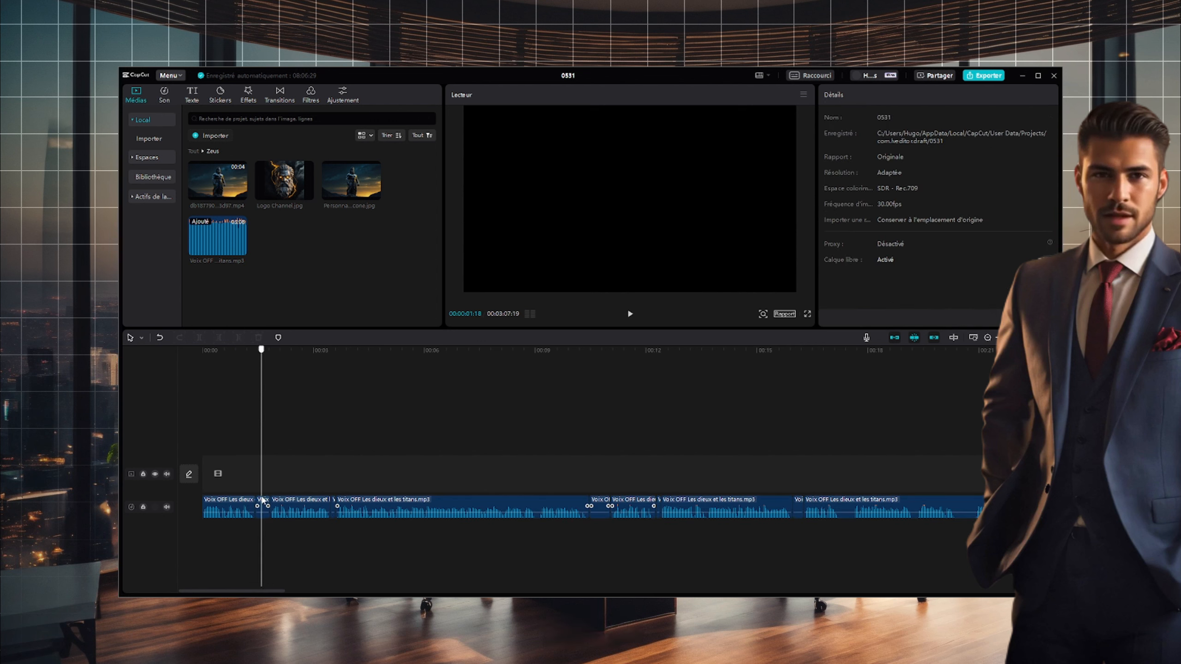
click(260, 505)
key(Delete)
click(656, 504)
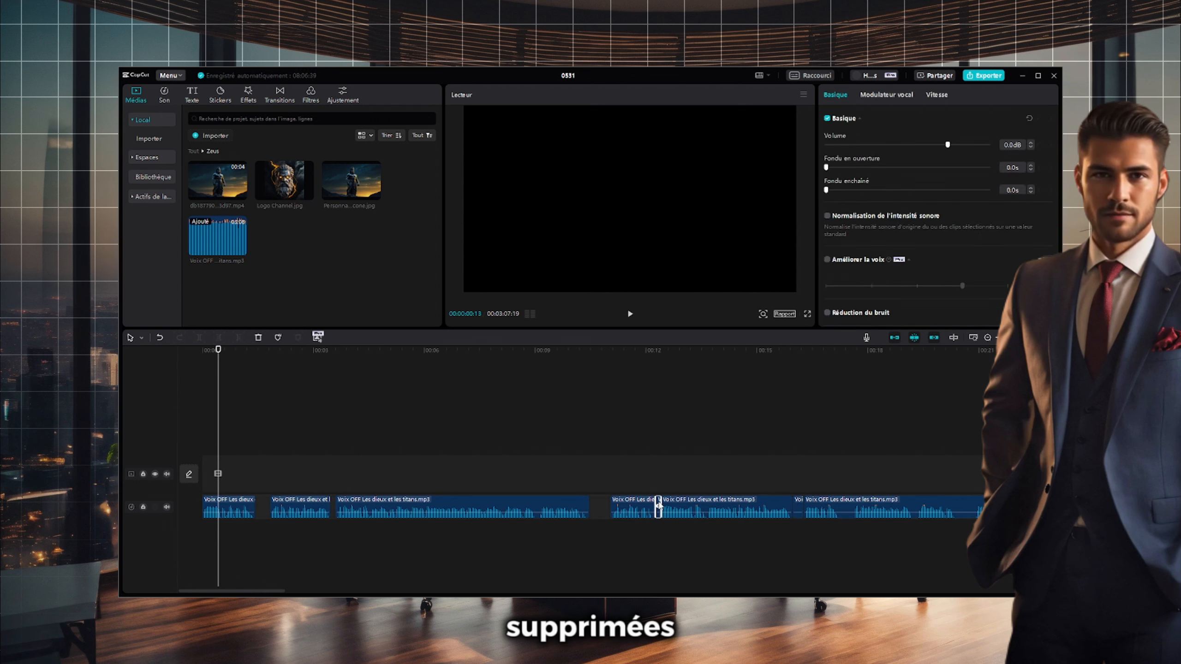
key(Delete)
- Move the remaining voiceover segments together to close the gaps between them
drag(303, 506, 291, 507)
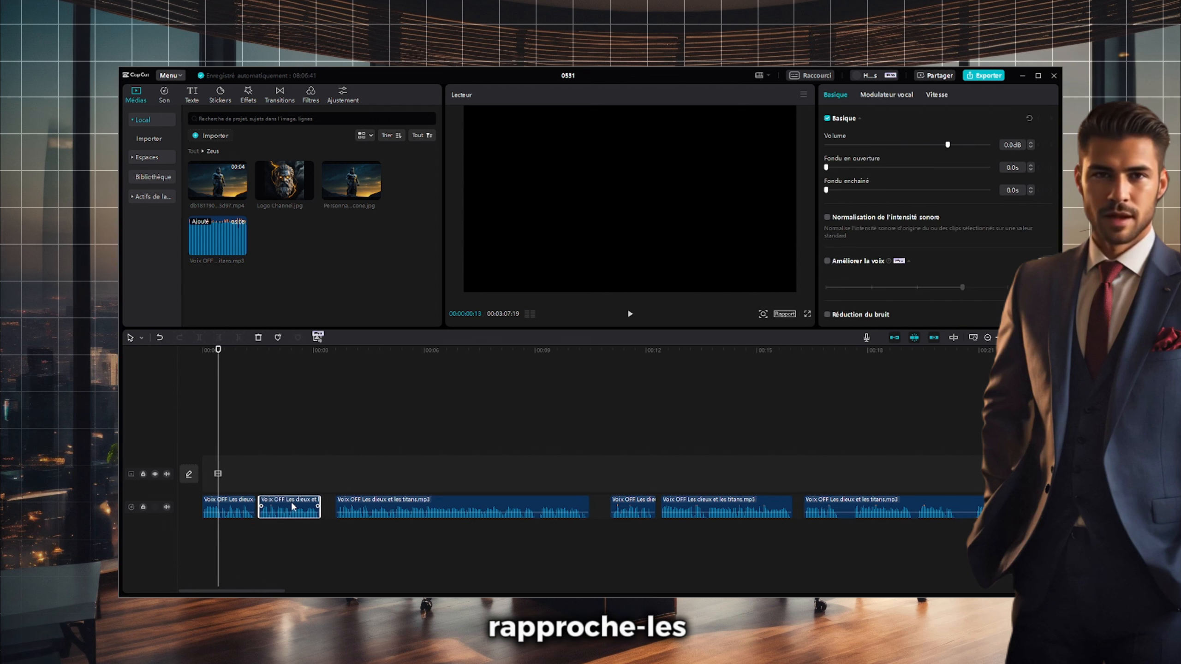
drag(376, 508, 356, 509)
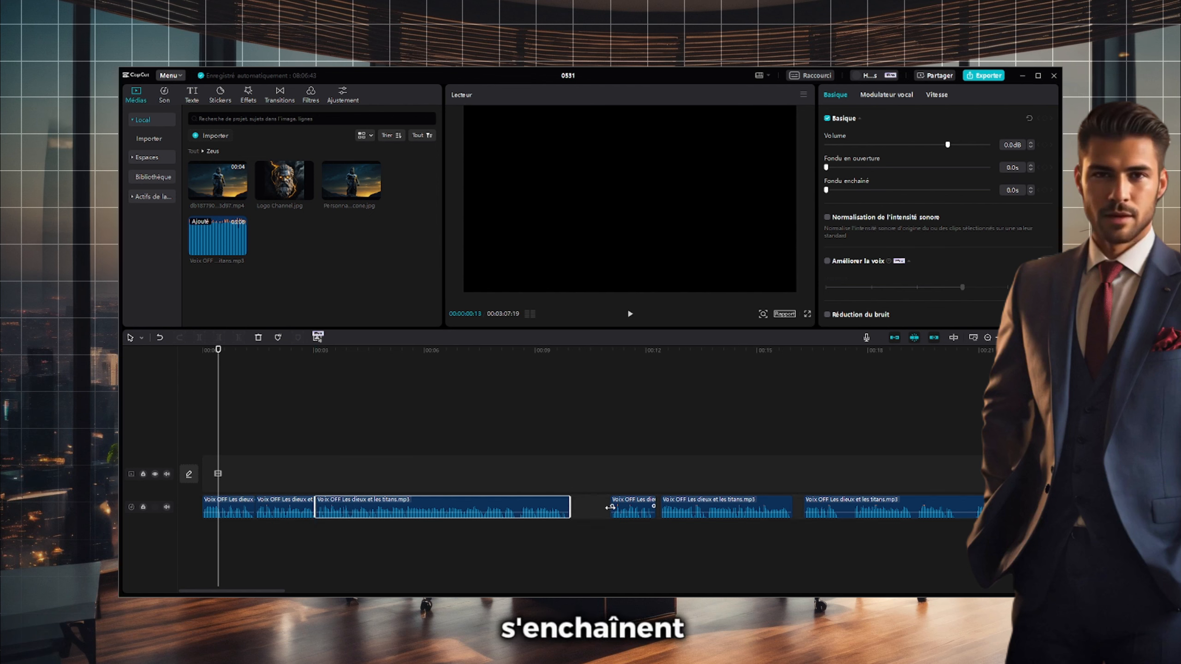
drag(609, 507, 576, 507)
drag(699, 508, 653, 508)
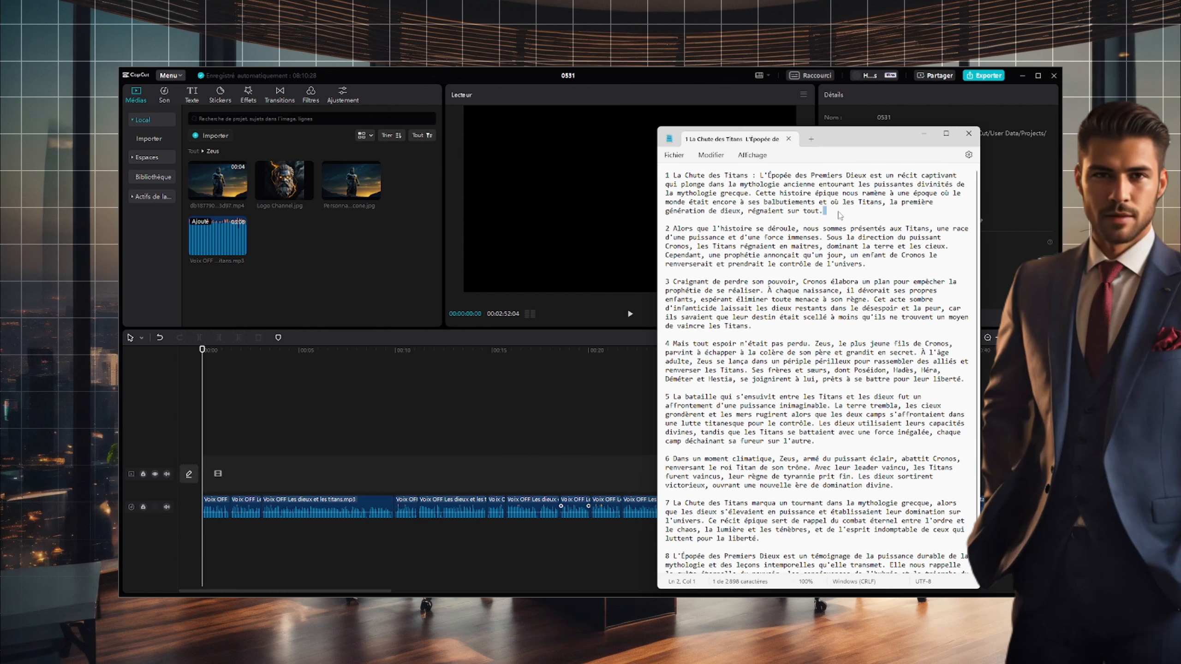
- Play the voiceover alongside the script file and pause it at the end of paragraph 1
drag(839, 215, 891, 206)
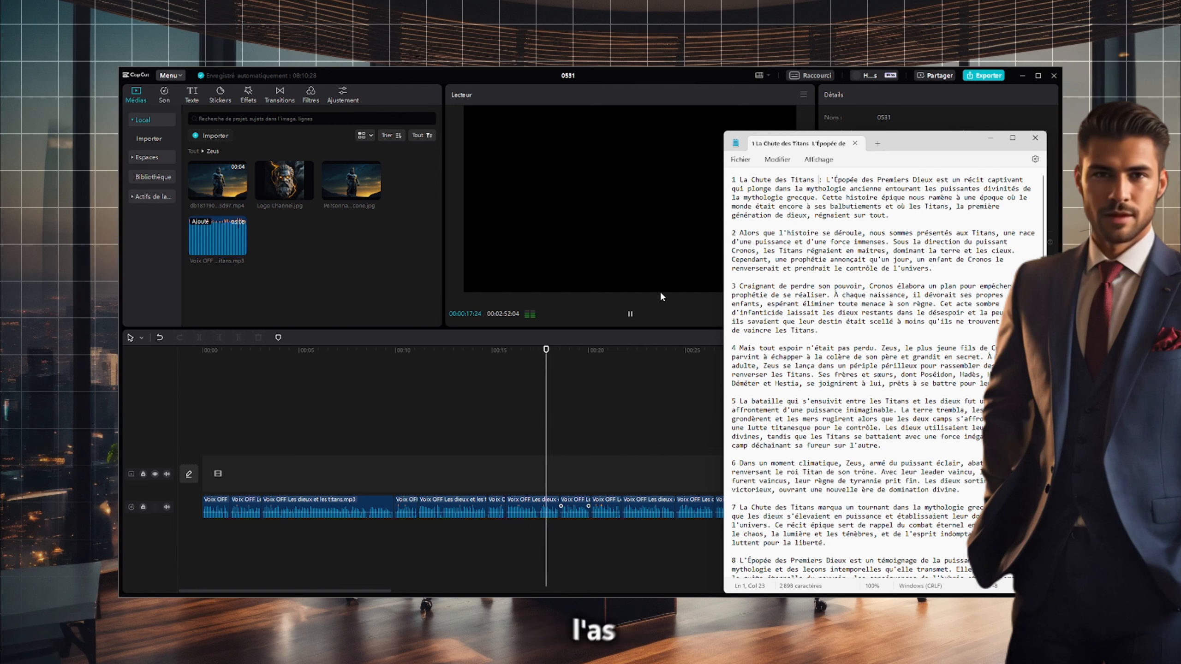
click(630, 314)
scroll(444, 412, up, 3)
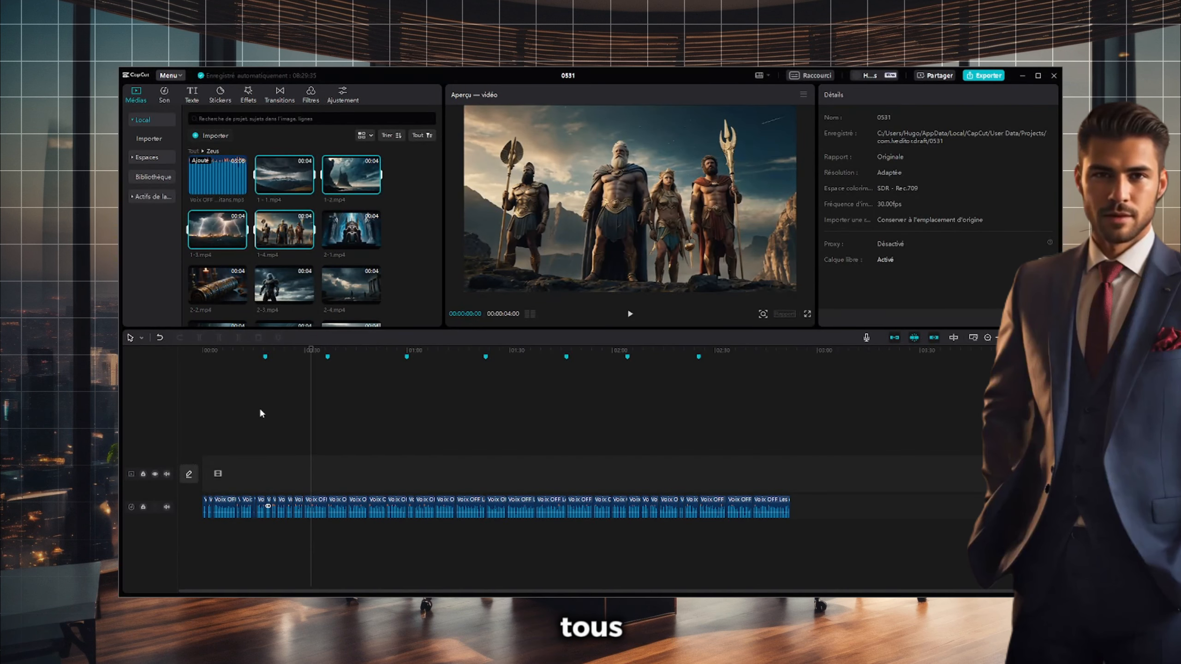
- Place the video clips 1-1 through 1-4 in order at the start of the video track, above the voiceover
click(261, 412)
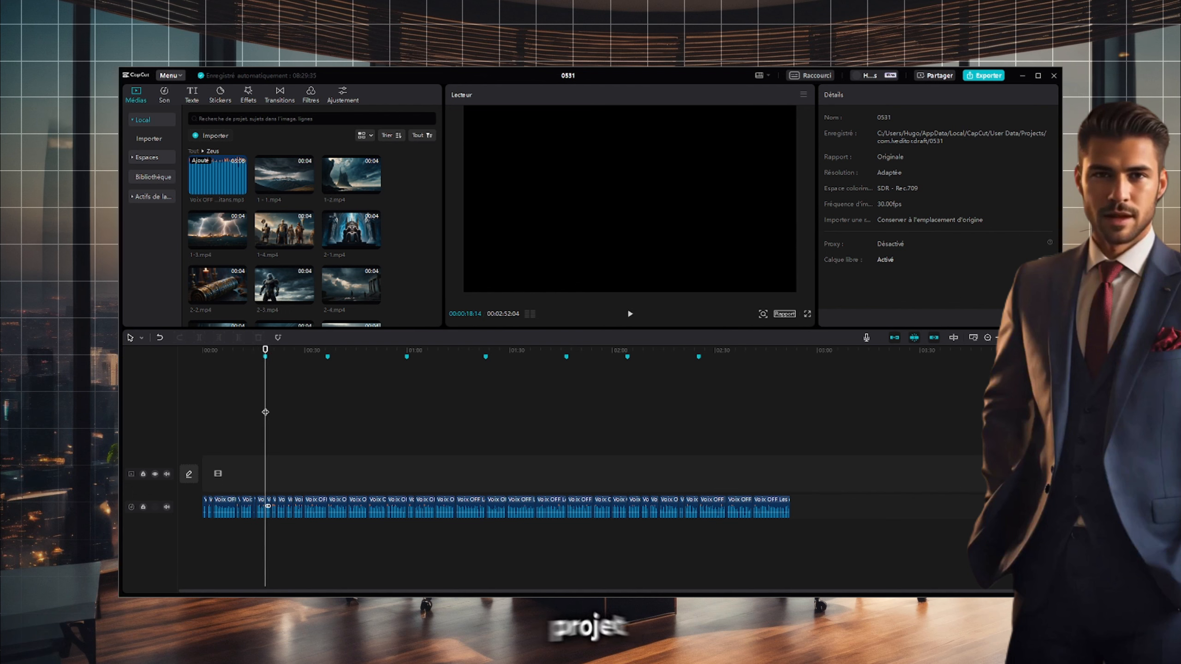
scroll(251, 445, up, 5)
drag(303, 592, 193, 590)
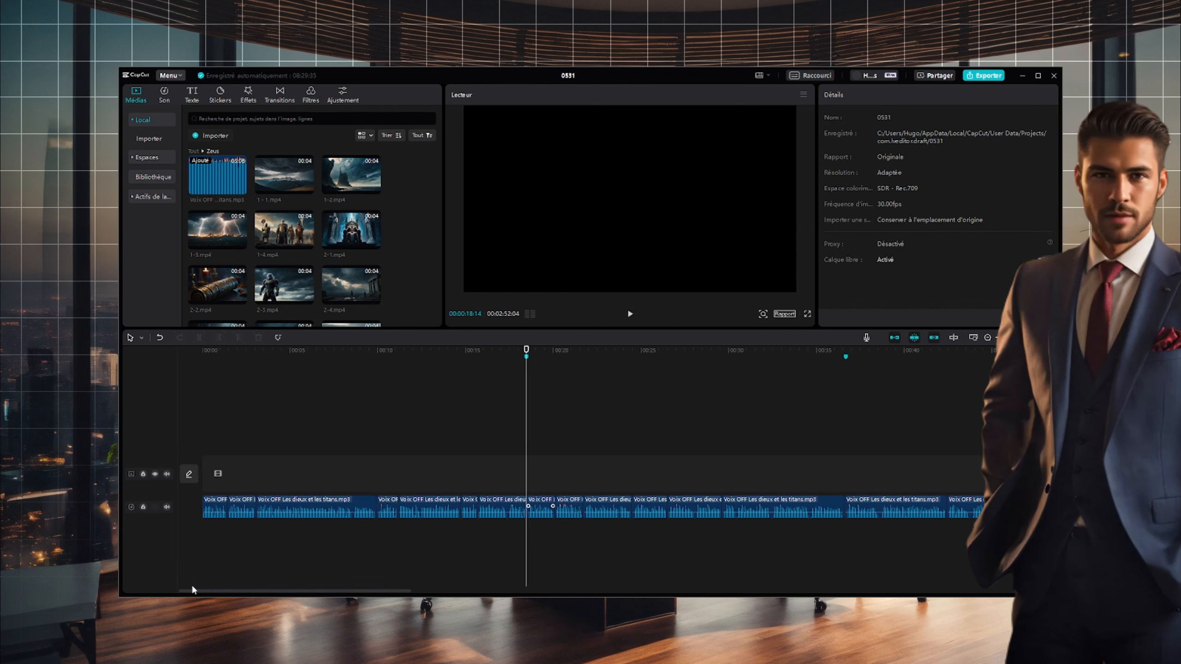
click(292, 186)
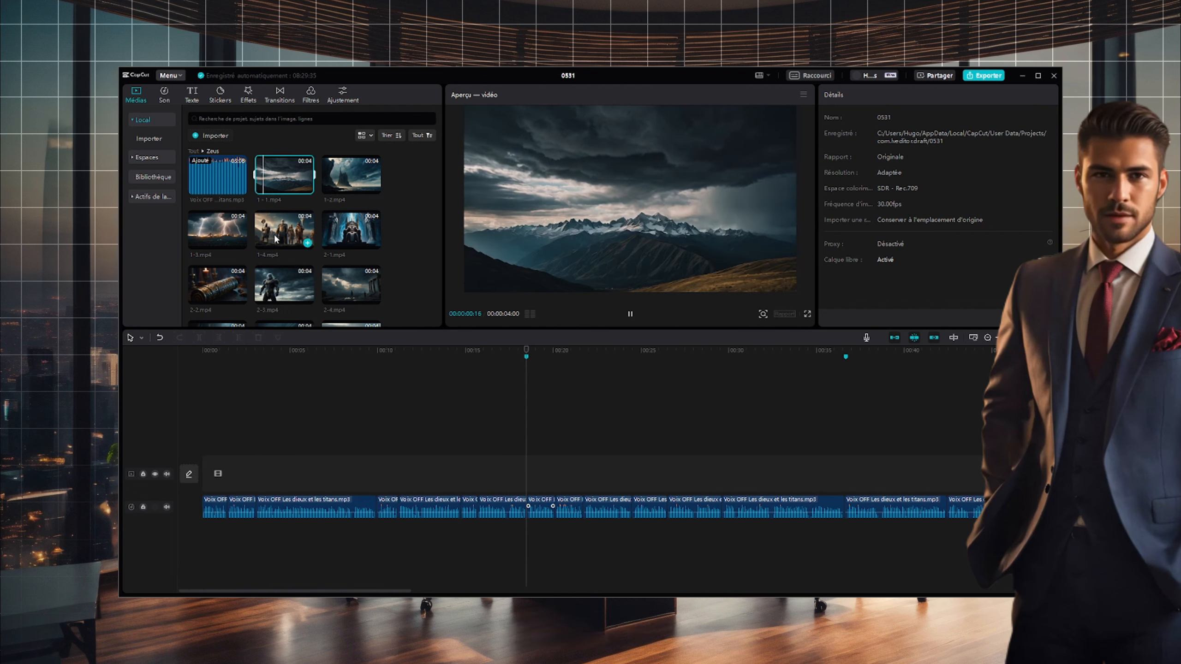
shift+click(287, 238)
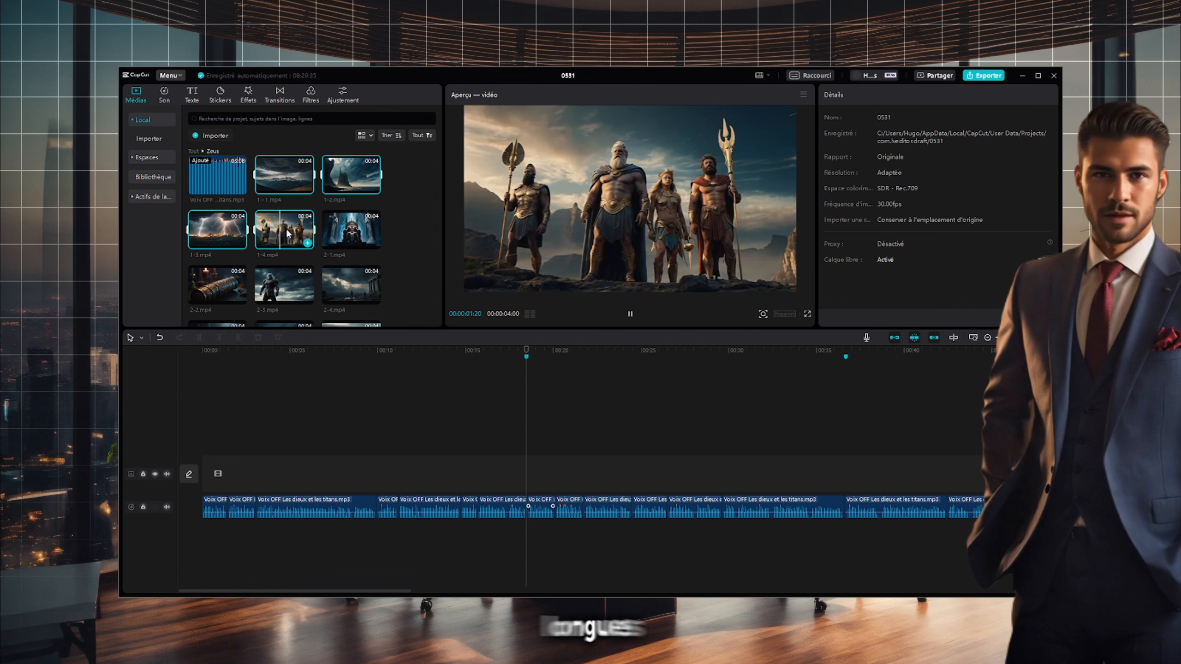
drag(287, 238, 253, 472)
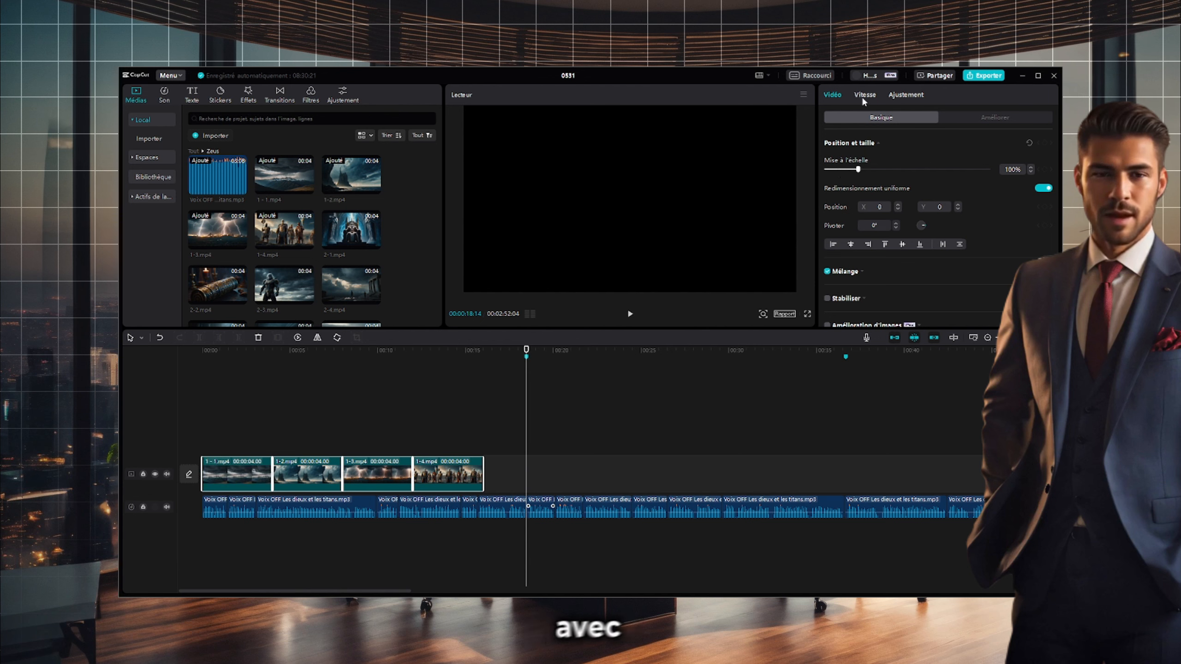
- Slow the four clips to 0.8x speed and trim the end of clip 1-4 to the first marker
click(864, 94)
click(858, 157)
drag(858, 158, 854, 158)
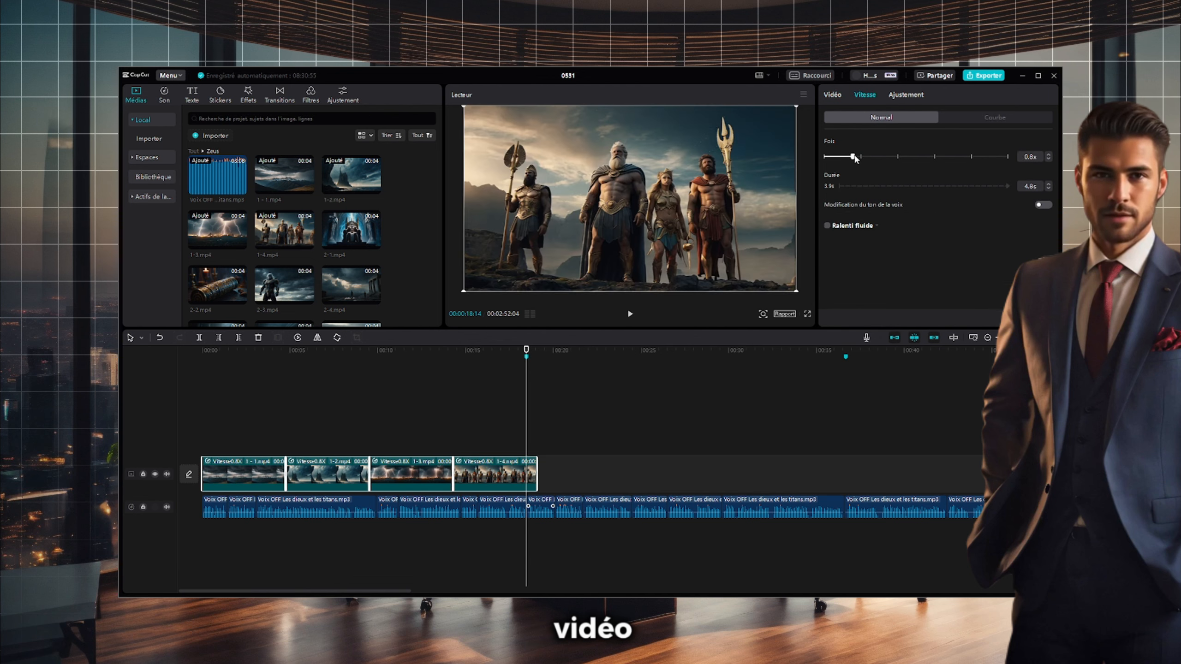
click(547, 450)
click(536, 473)
click(526, 426)
drag(536, 474, 526, 472)
- Add clips 2-1 through 2-4 right after clip 1-4 on the video track and open their speed settings
click(350, 231)
shift+click(352, 285)
drag(351, 232, 535, 474)
click(865, 94)
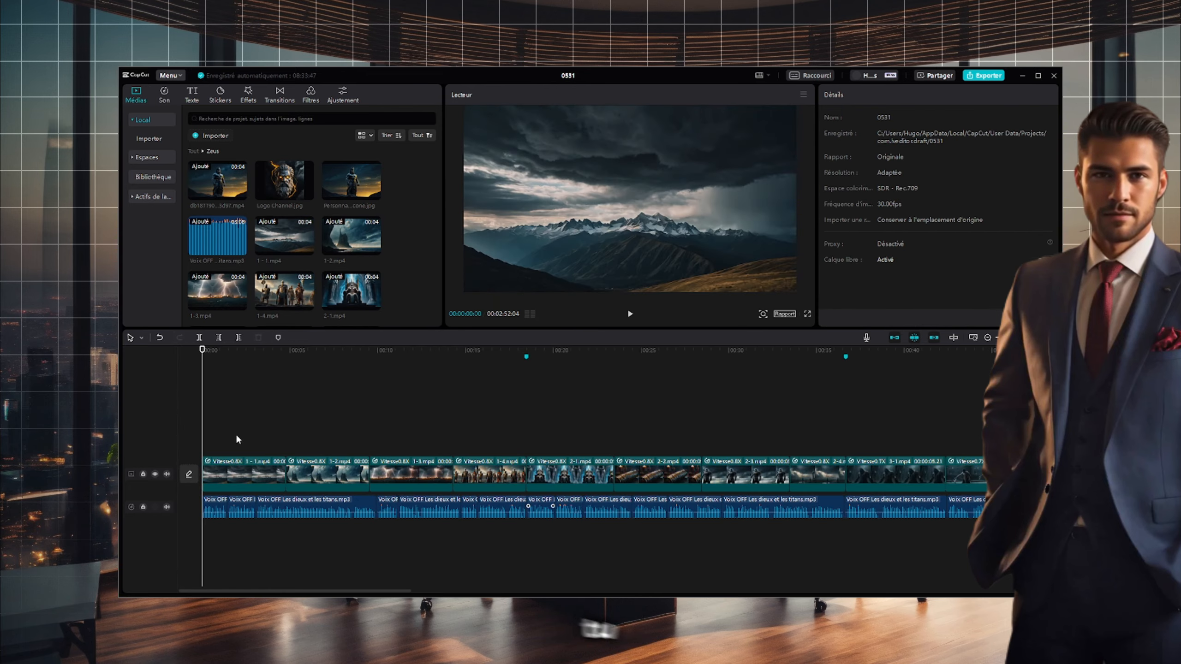
- Animate a zoom on clip 1-1 with position and size keyframes at its start (100%) and end (115%), and play it back
key(space)
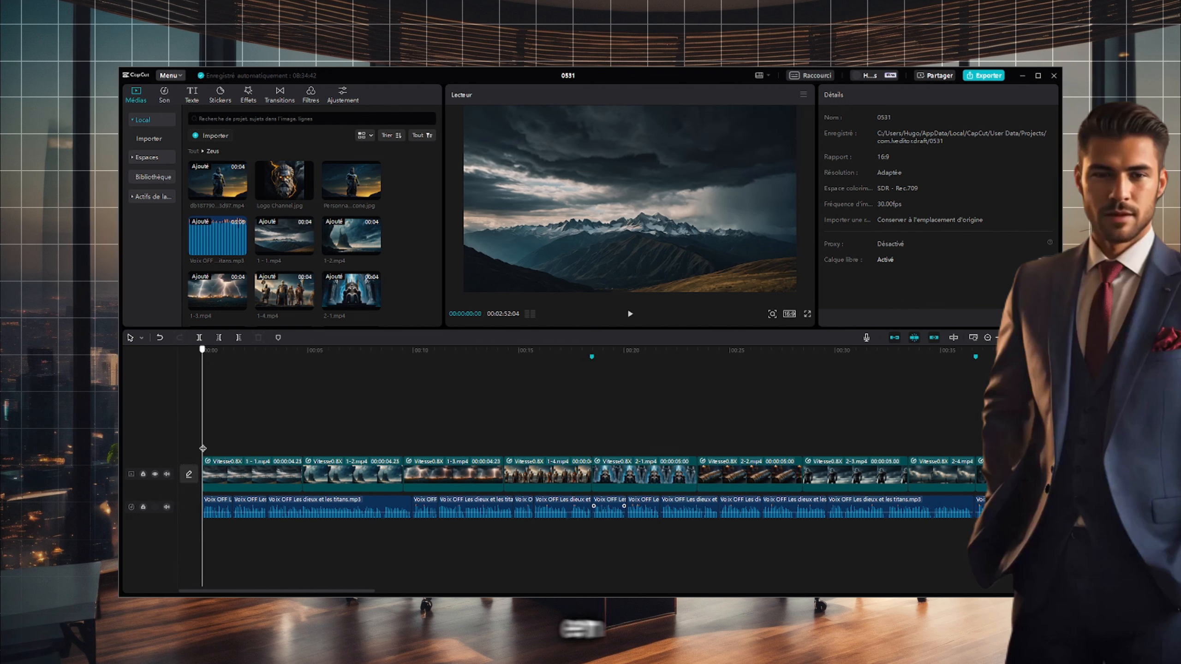
click(215, 479)
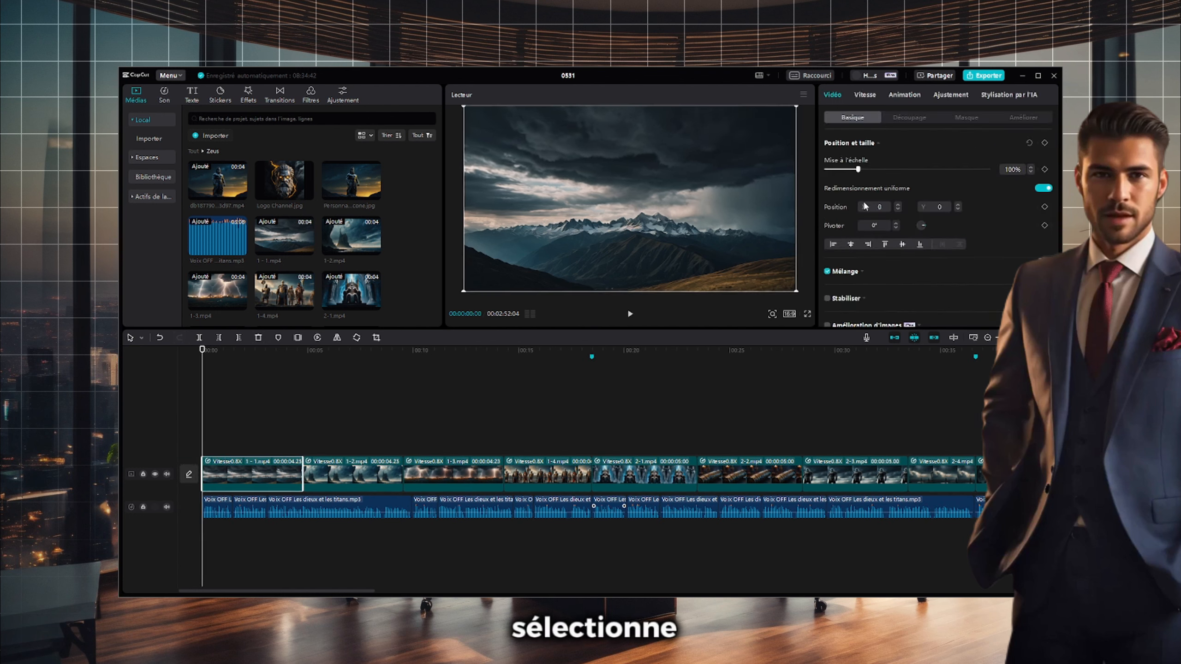
click(1044, 143)
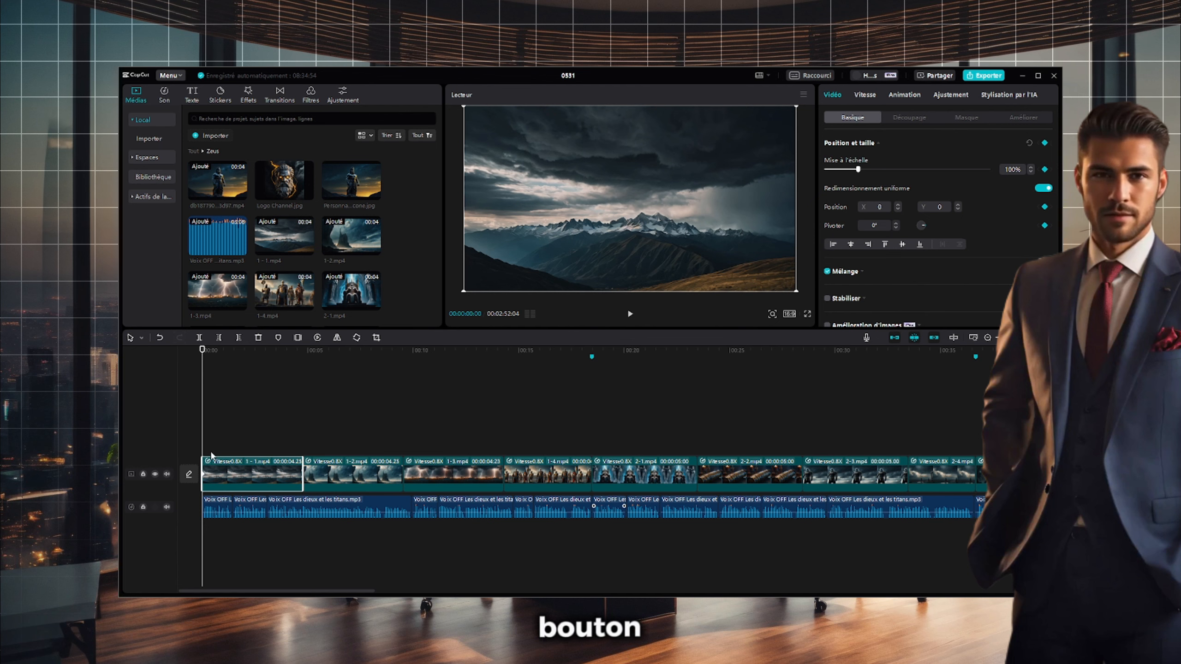
drag(203, 427, 302, 426)
click(1045, 143)
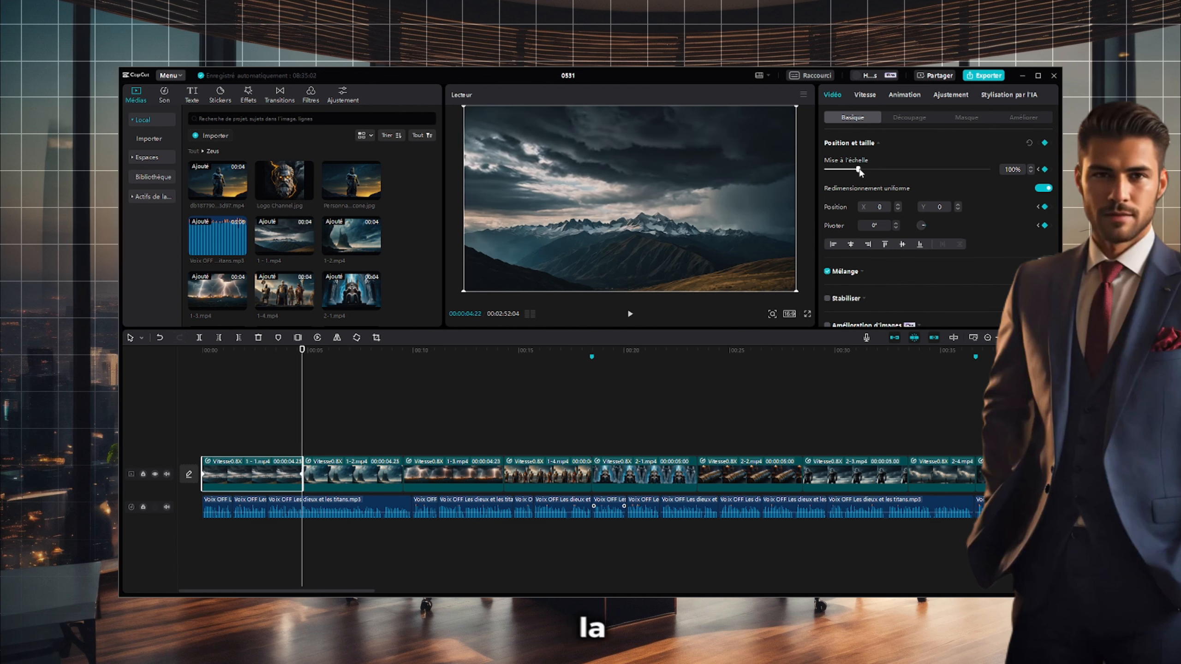
drag(859, 171, 864, 172)
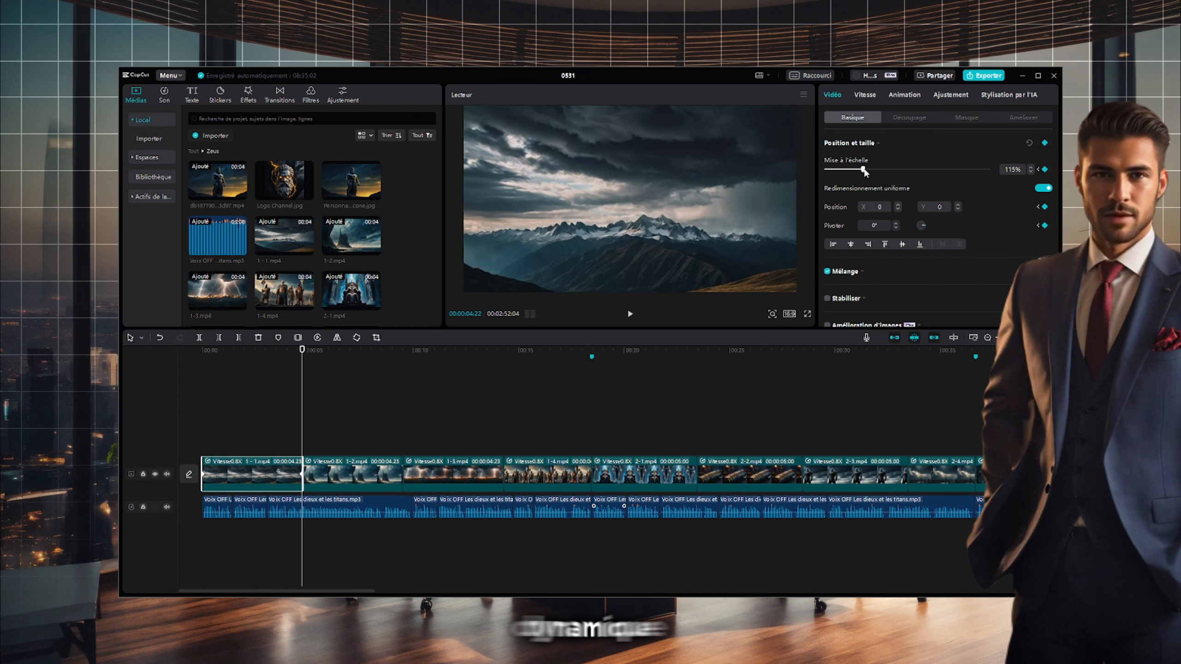
click(295, 433)
key(Home)
key(space)
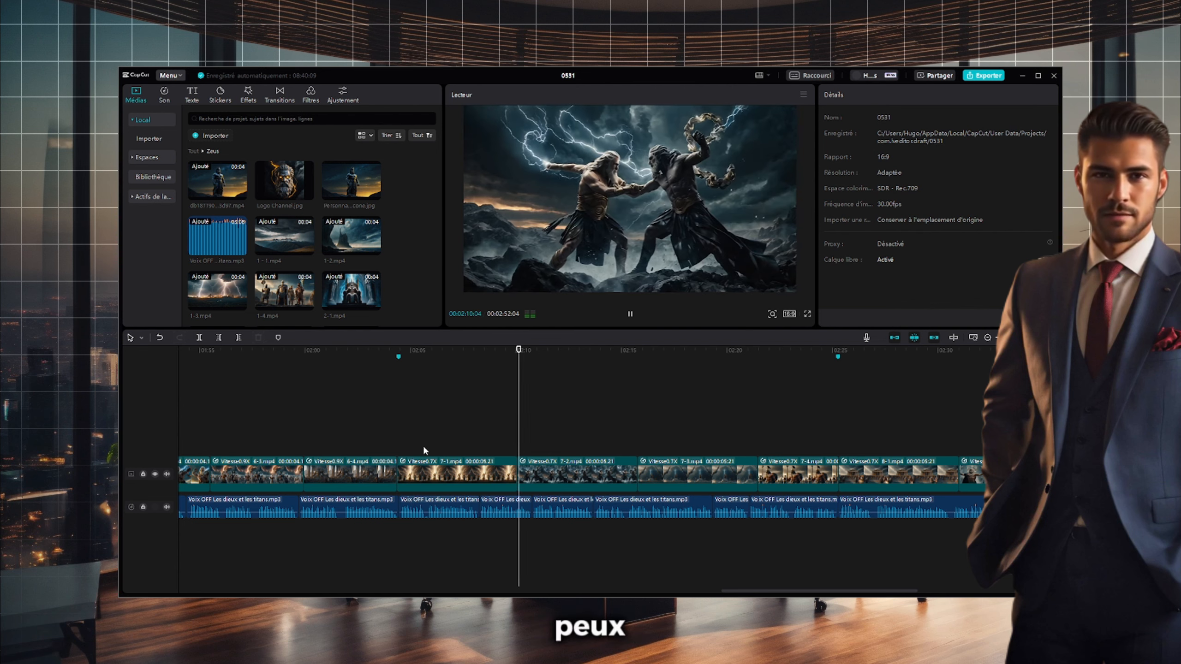
- Add a custom adjustment layer spanning the whole video and set its temperature to -9 and tint to 15
click(344, 101)
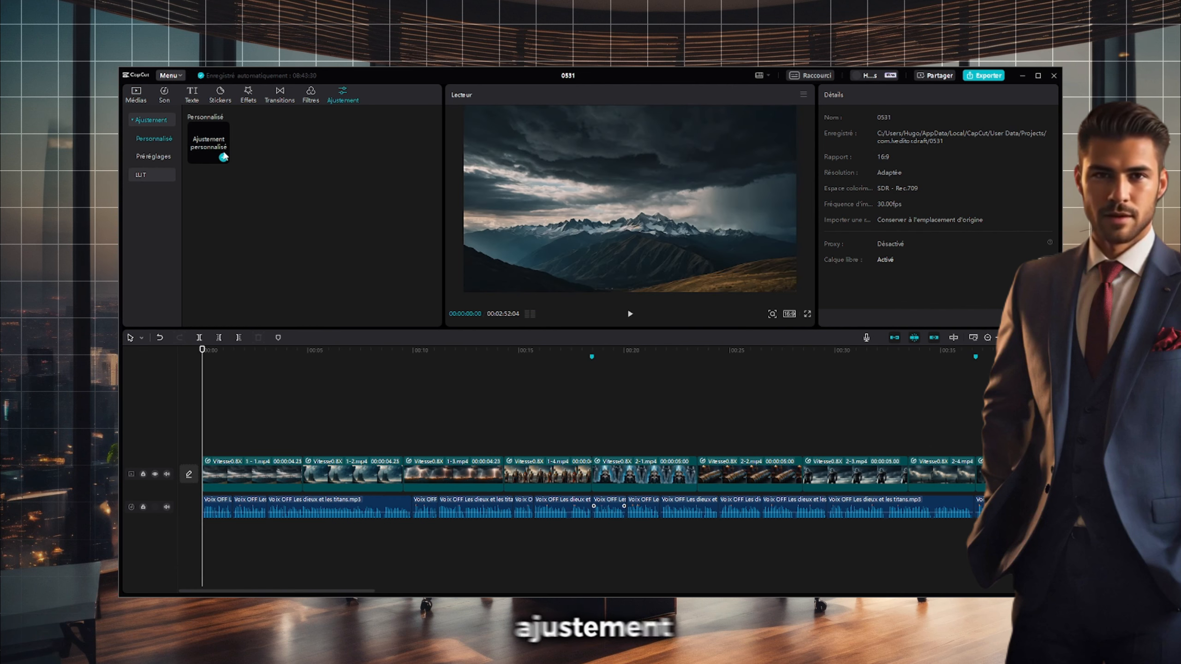
click(224, 158)
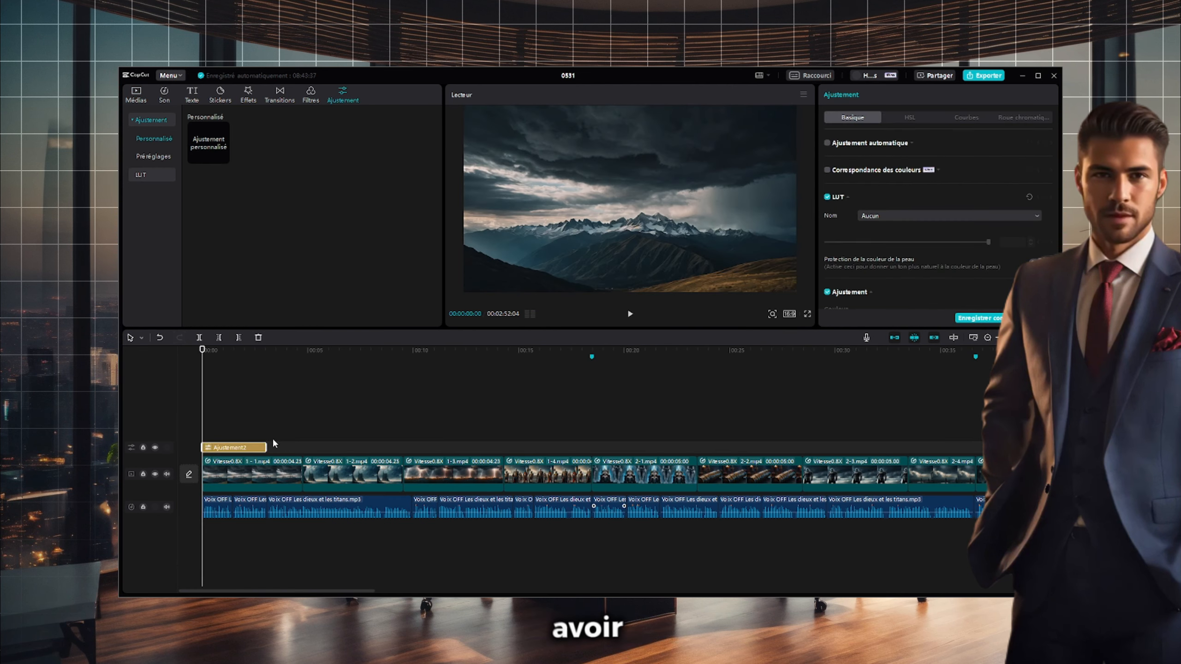
key(shift+z)
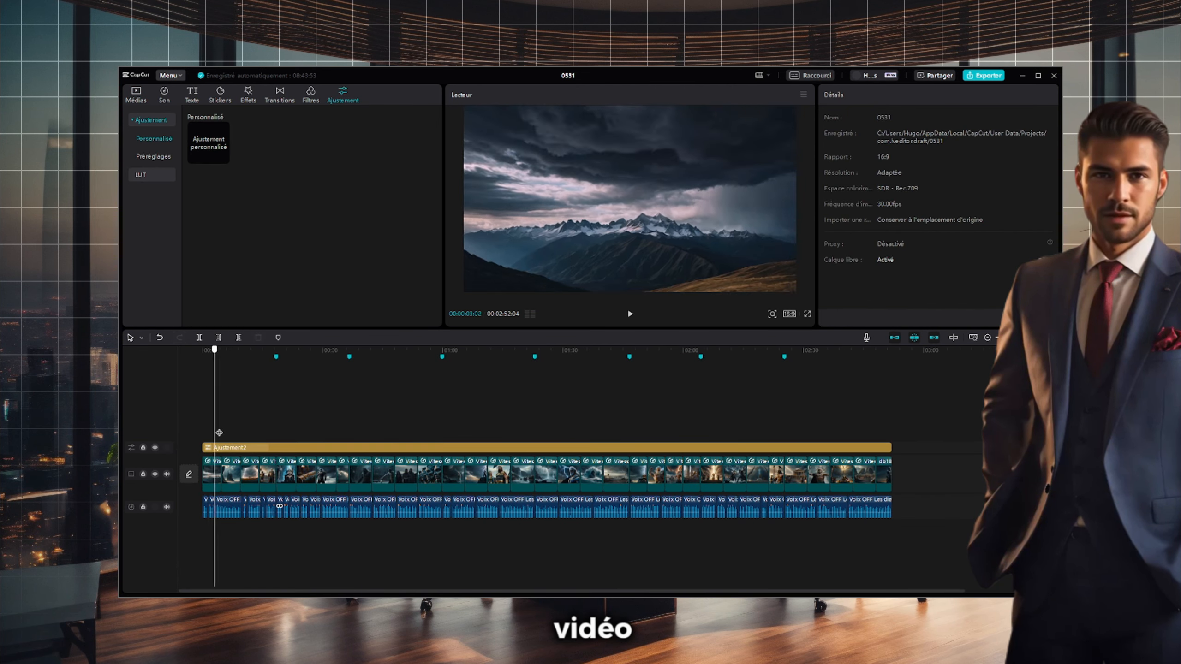
click(250, 434)
click(264, 434)
click(265, 447)
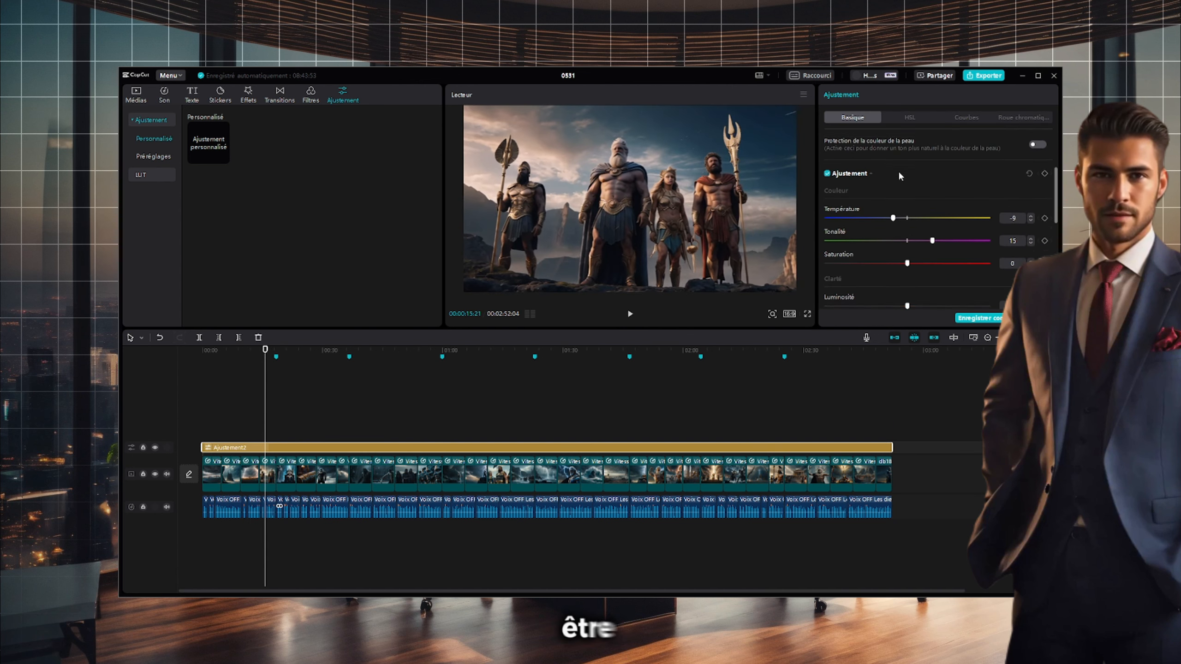
drag(906, 211, 923, 211)
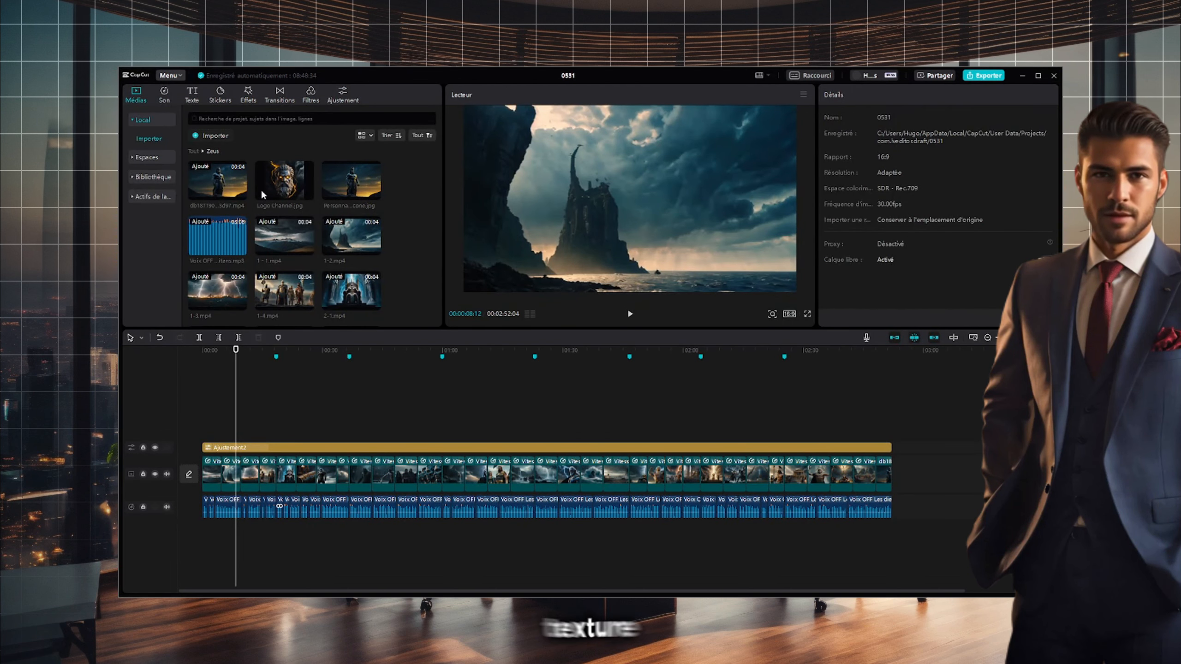
- Add the retro effect "Bruit noir" on its own track above the adjustment layer, spanning the whole video
click(248, 94)
click(143, 244)
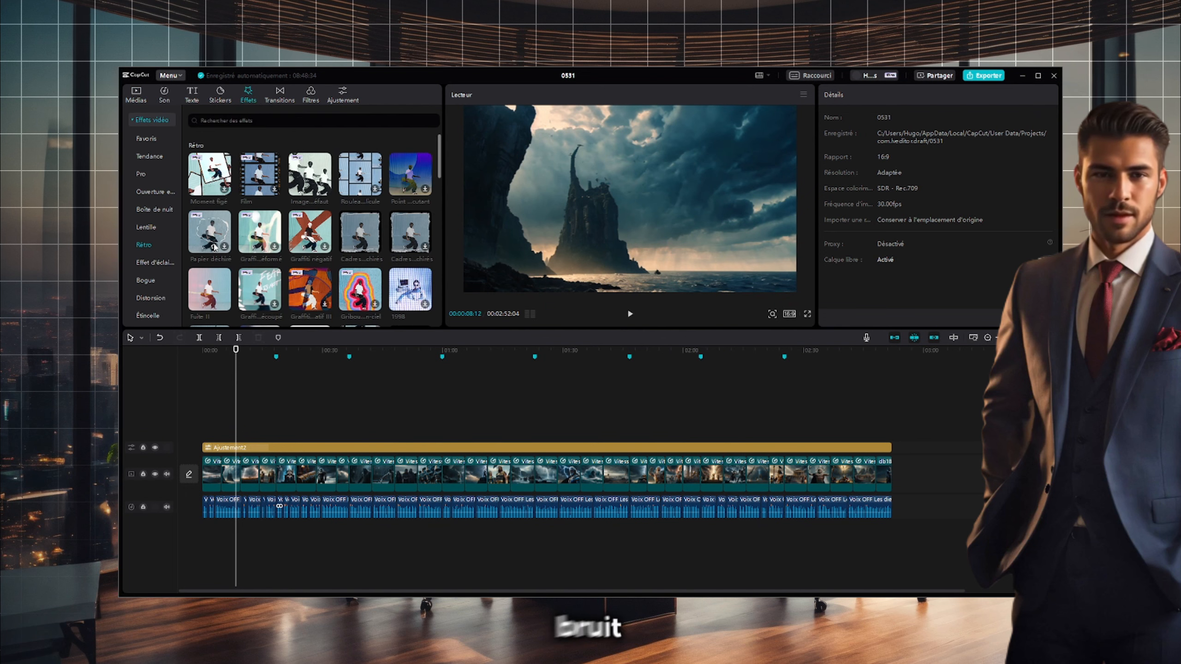
mouse_move(215, 247)
drag(212, 257, 891, 433)
click(218, 350)
- Add the nature effect "Craquement éclair" above the lightning clip 1-3 and preview it
scroll(150, 232, down, 5)
click(146, 191)
drag(410, 175, 247, 419)
key(space)
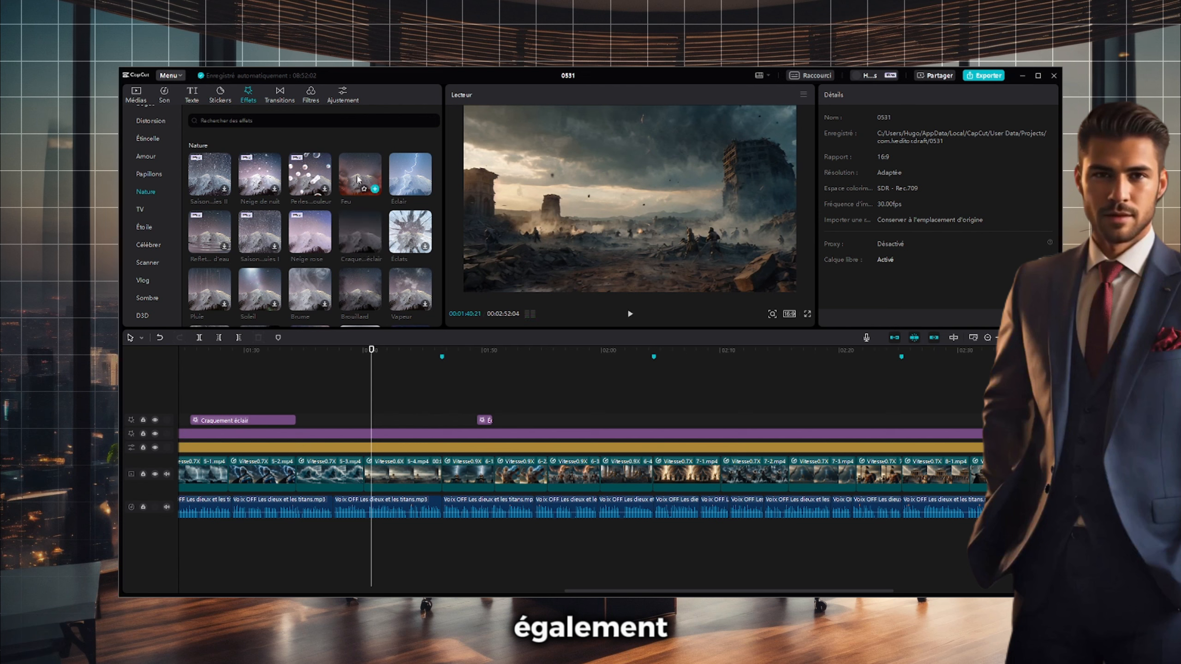
- Add the nature effect "Feu" over clip 5-4, lower its Ambiance intensity and preview it
drag(358, 179, 423, 420)
click(388, 420)
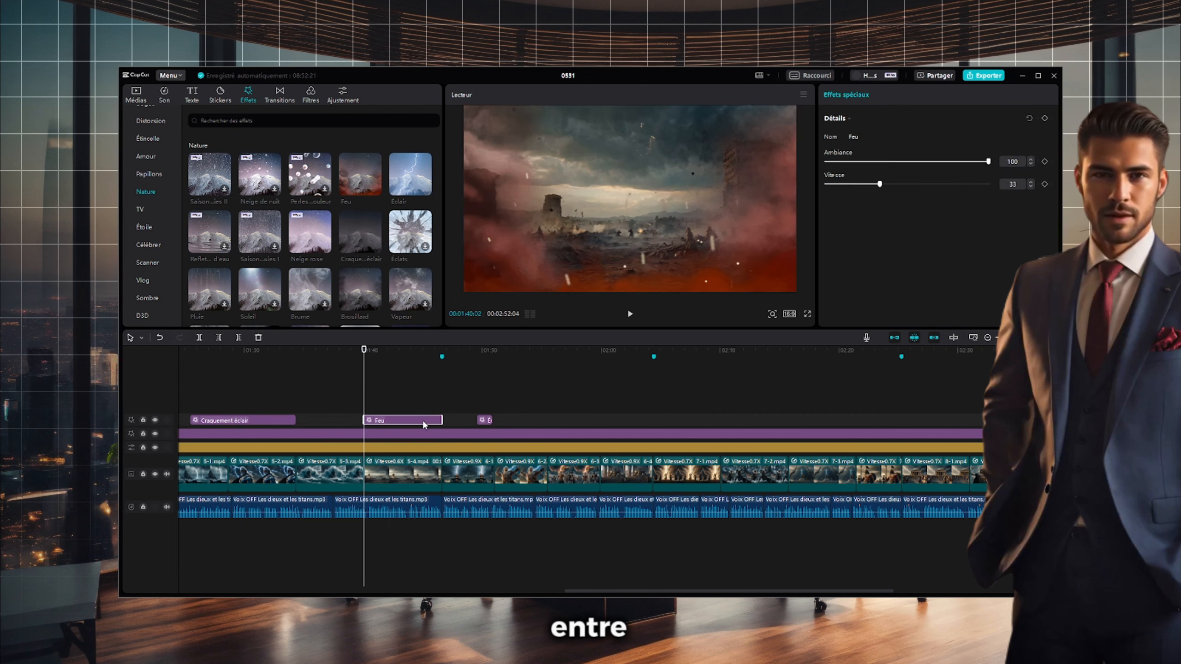
drag(988, 162, 884, 161)
key(space)
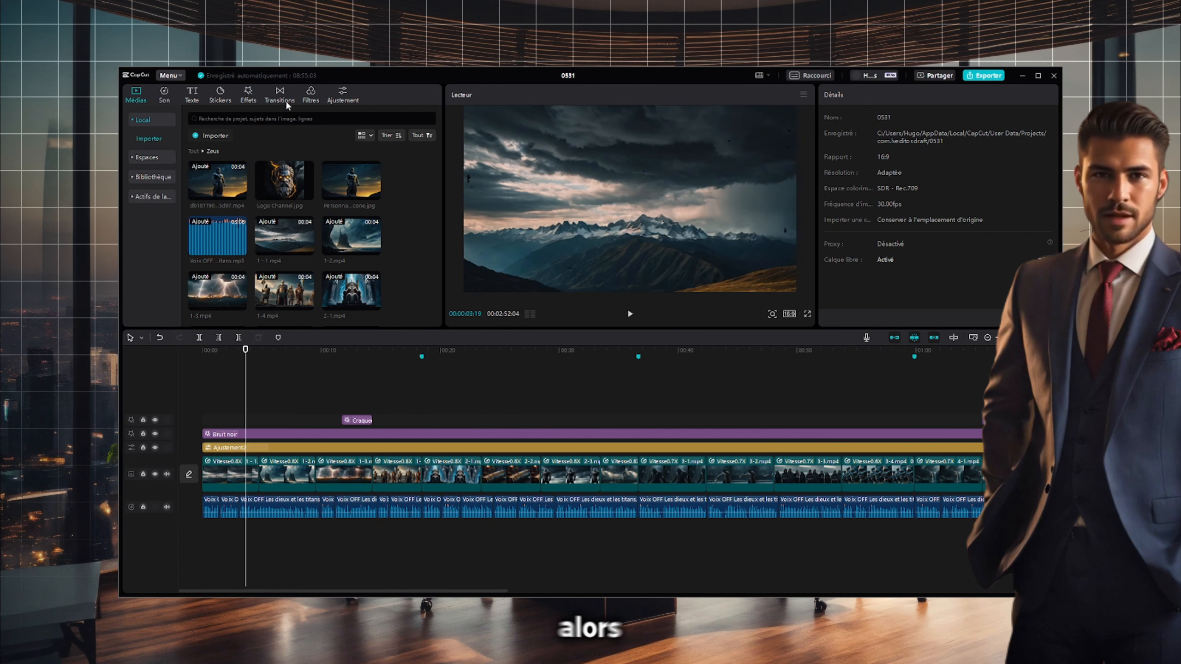
- Apply the camera transition "Agrandissement II" between all the clips and preview the start and end of the video
click(280, 95)
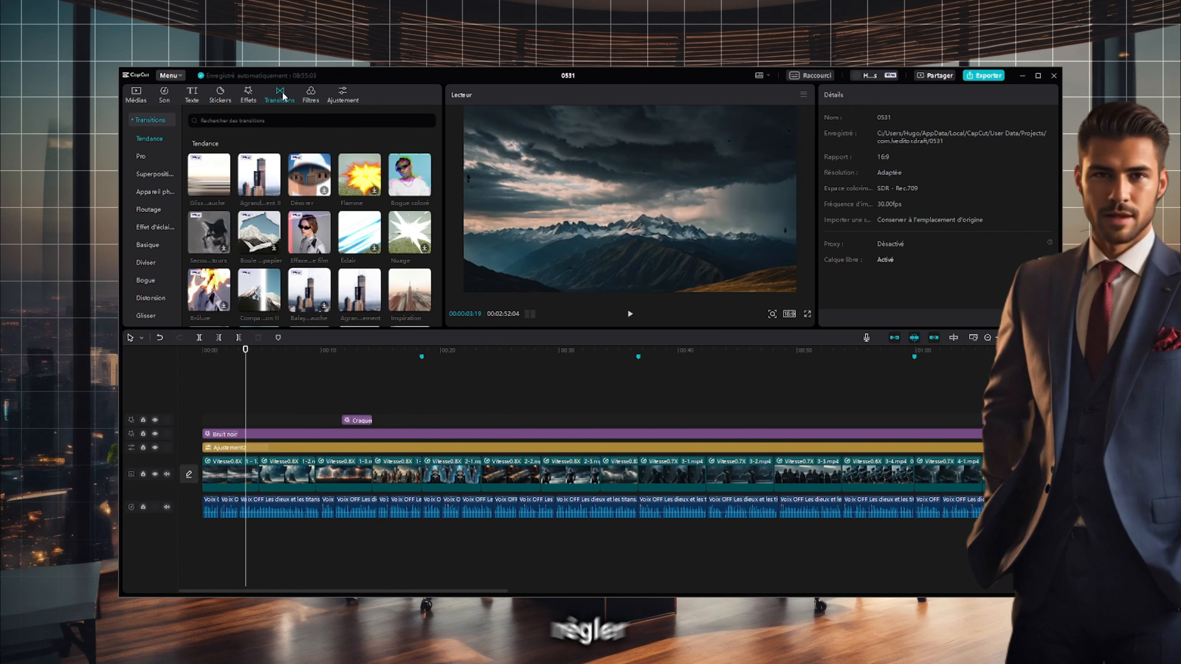
click(158, 193)
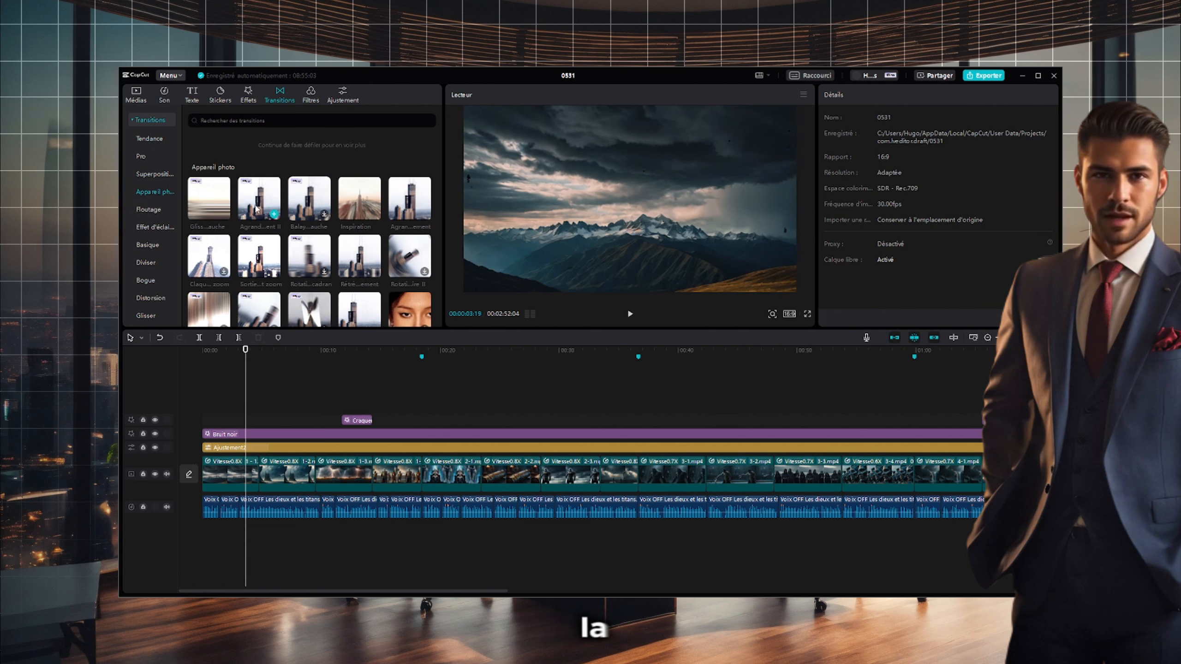
drag(262, 200, 258, 474)
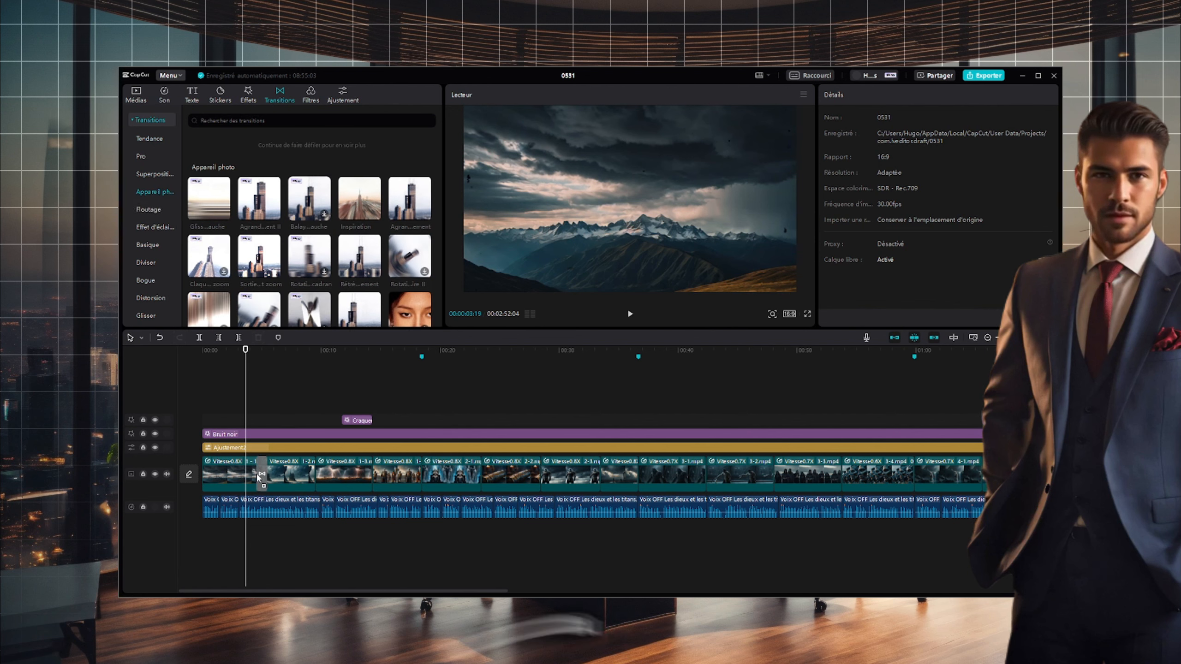
click(1030, 320)
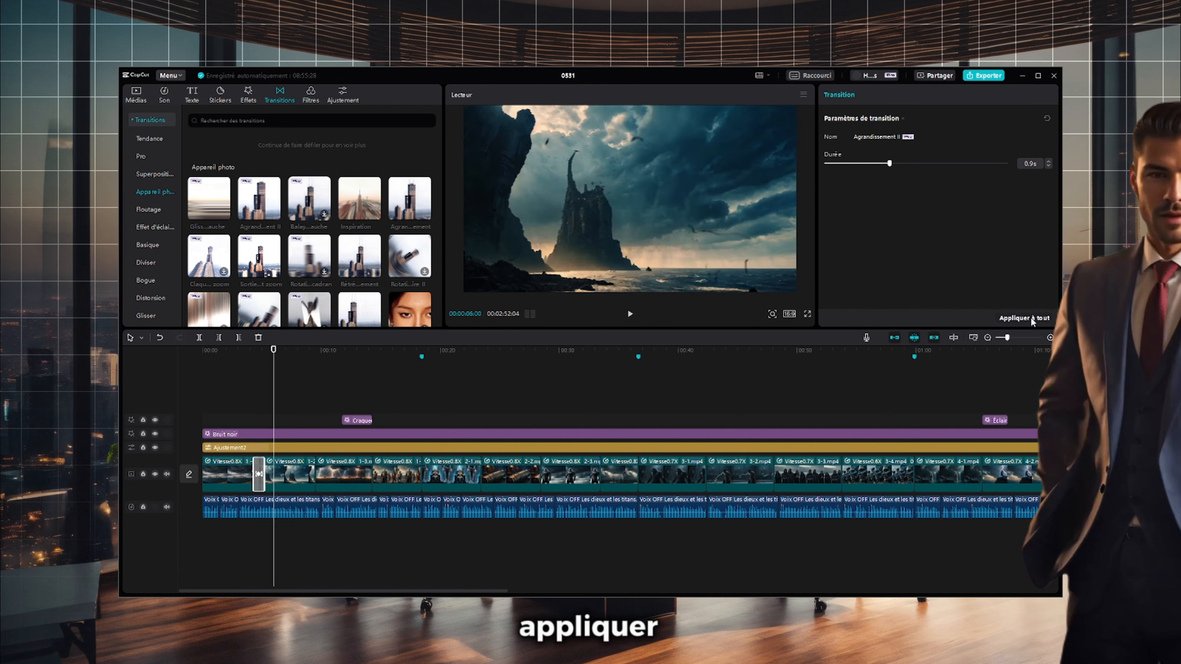
key(space)
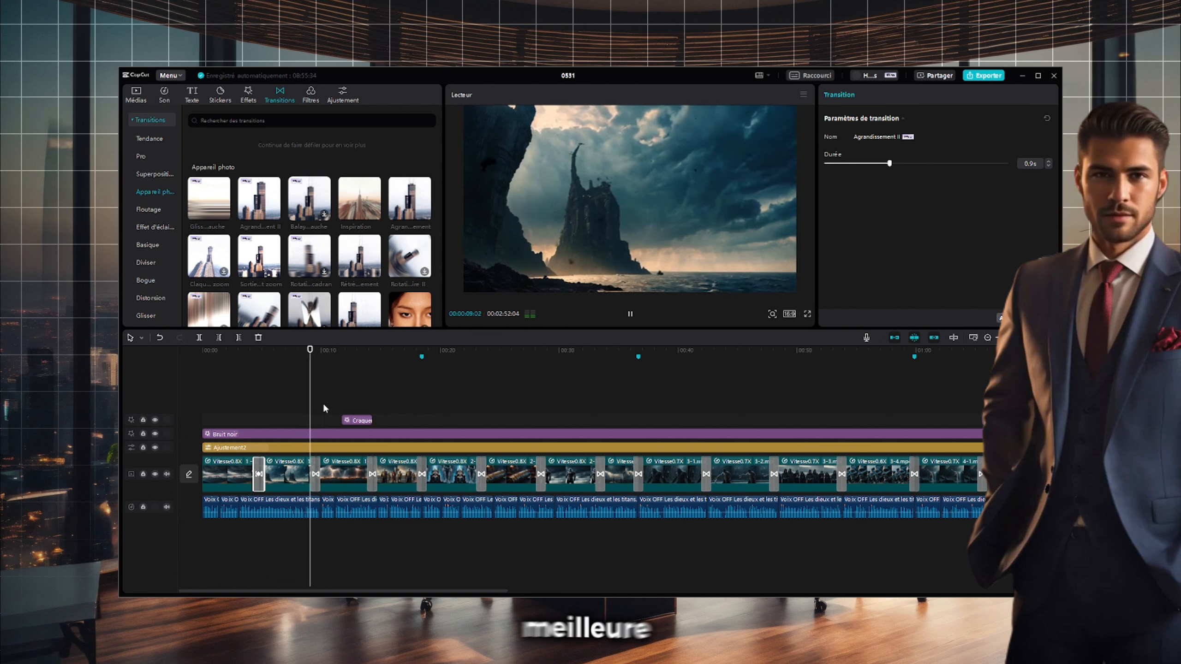
key(space)
ctrl+scroll(376, 452, down, 4)
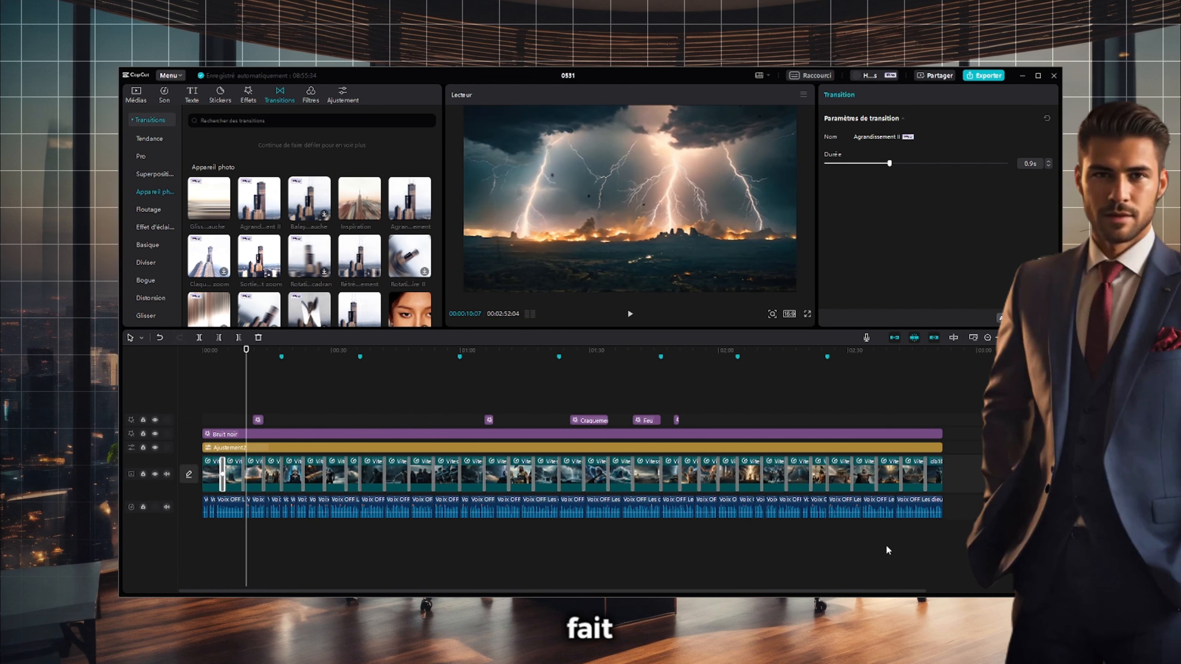
click(922, 538)
key(space)
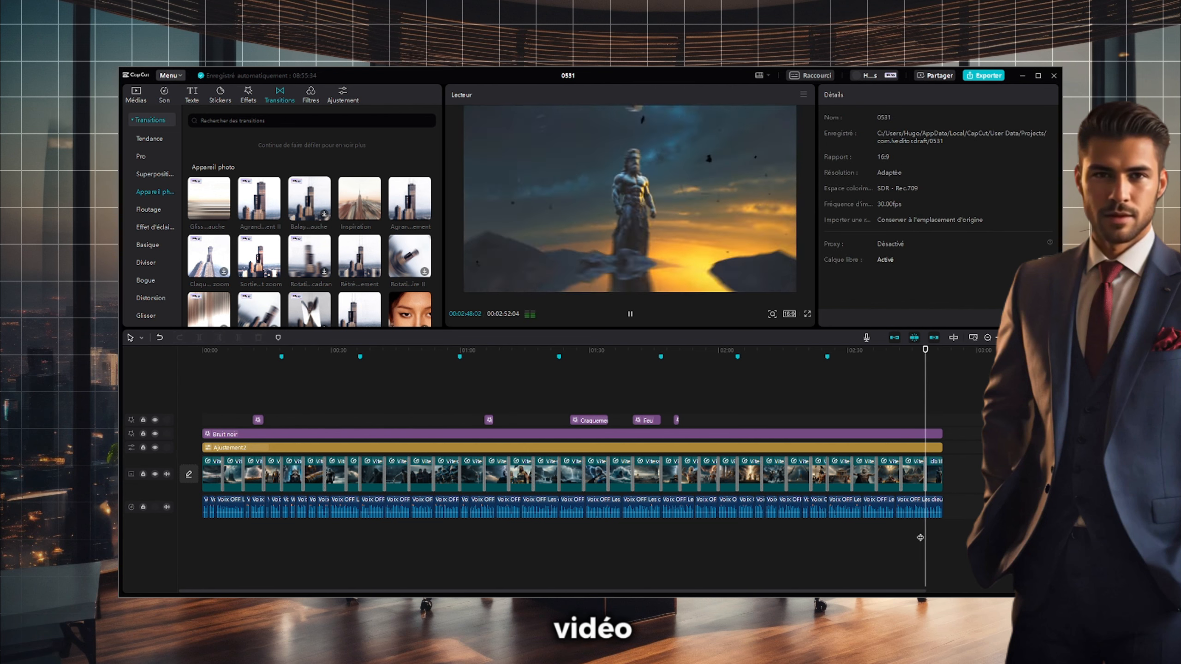
key(space)
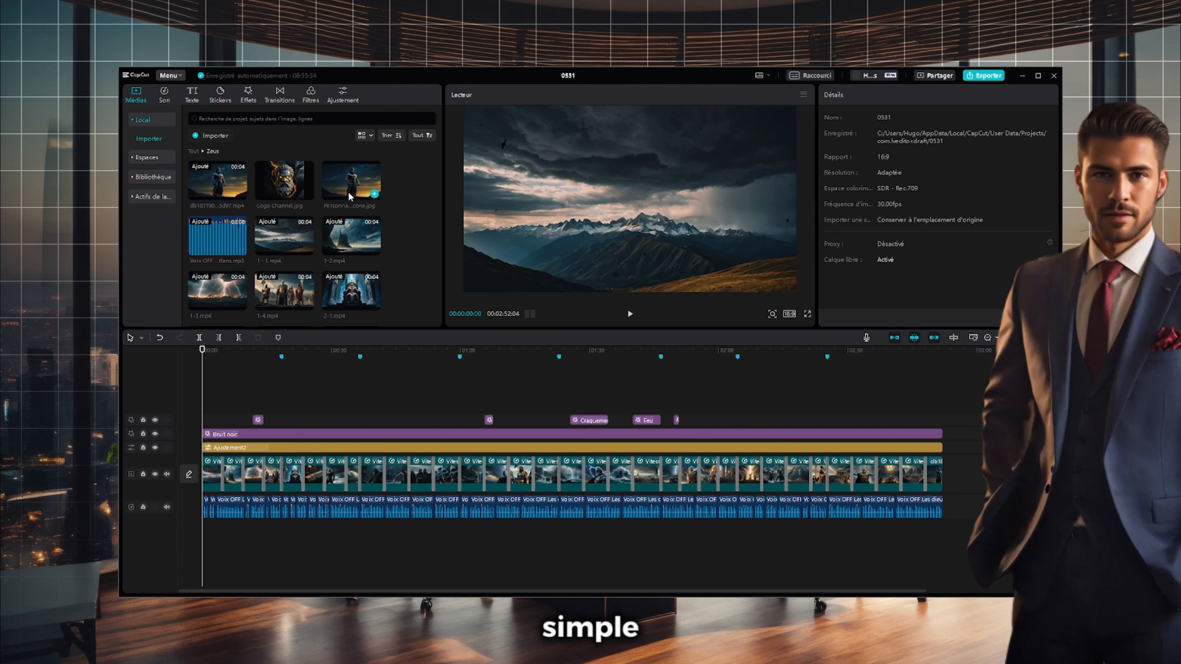
- Generate automatic subtitles from the voiceover with French as the source language and no translation
click(187, 98)
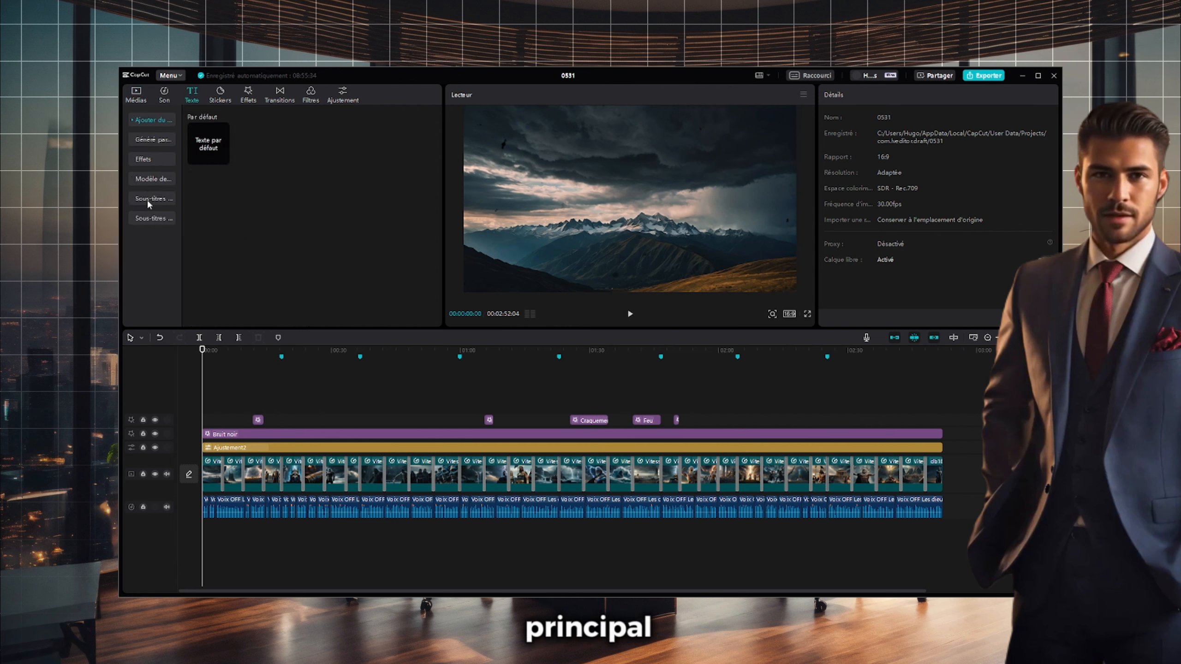
click(164, 199)
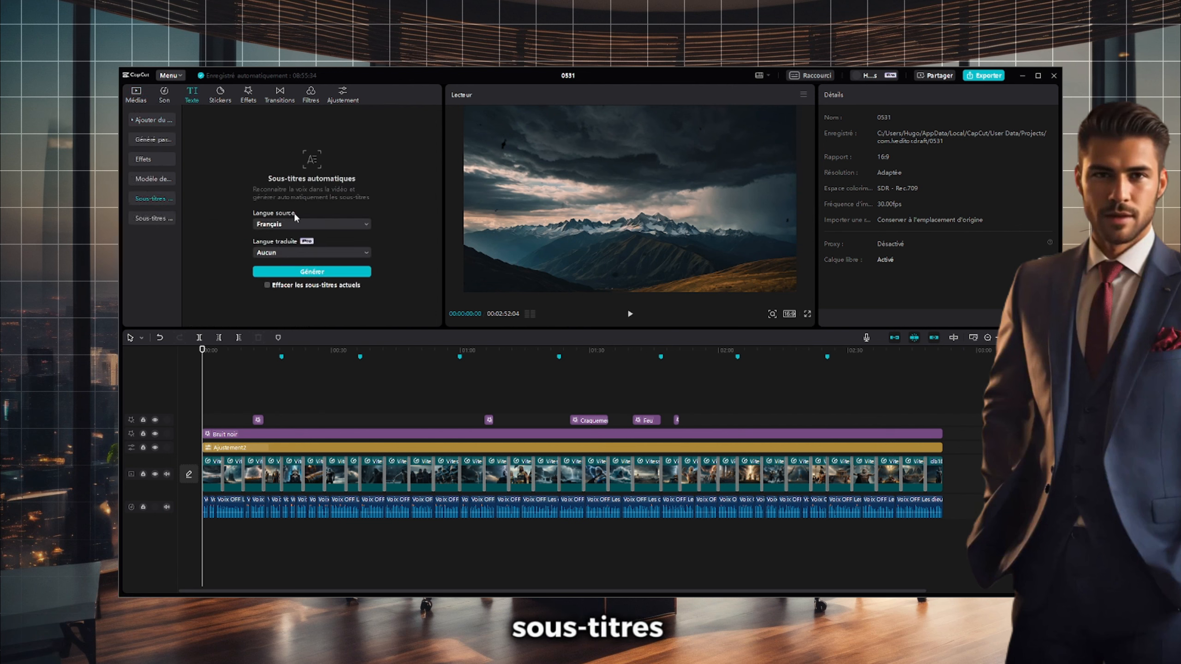
click(294, 273)
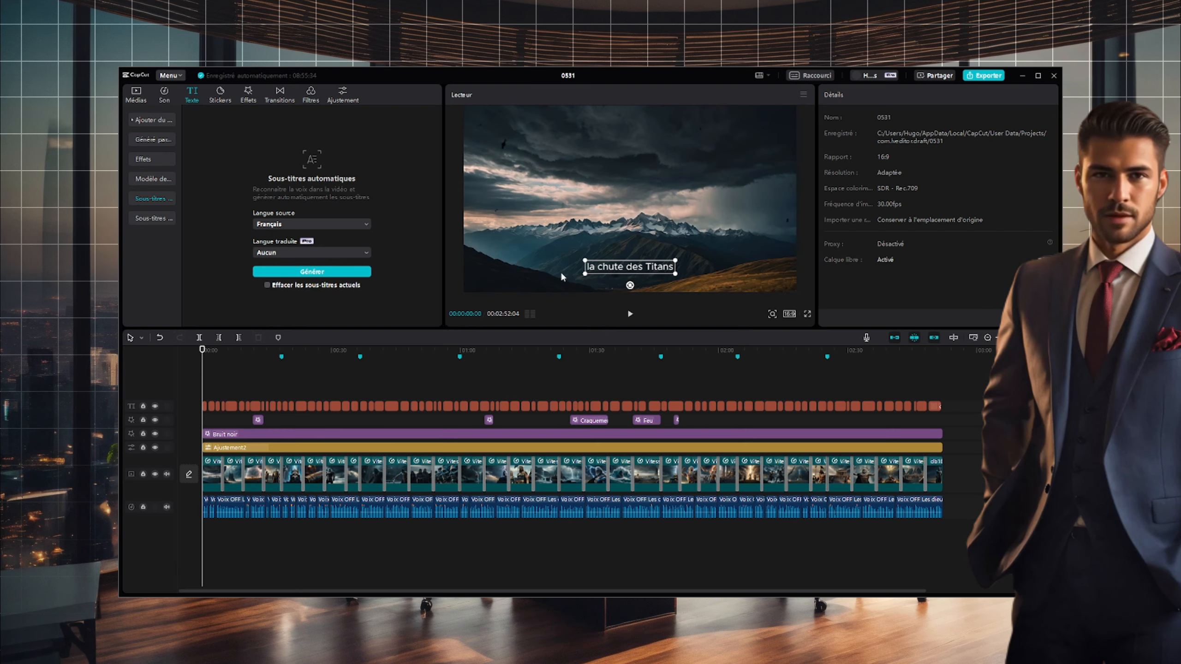
- Apply a text template with white capitals and a purple highlight behind the spoken word to all the subtitles
scroll(219, 403, up, 5)
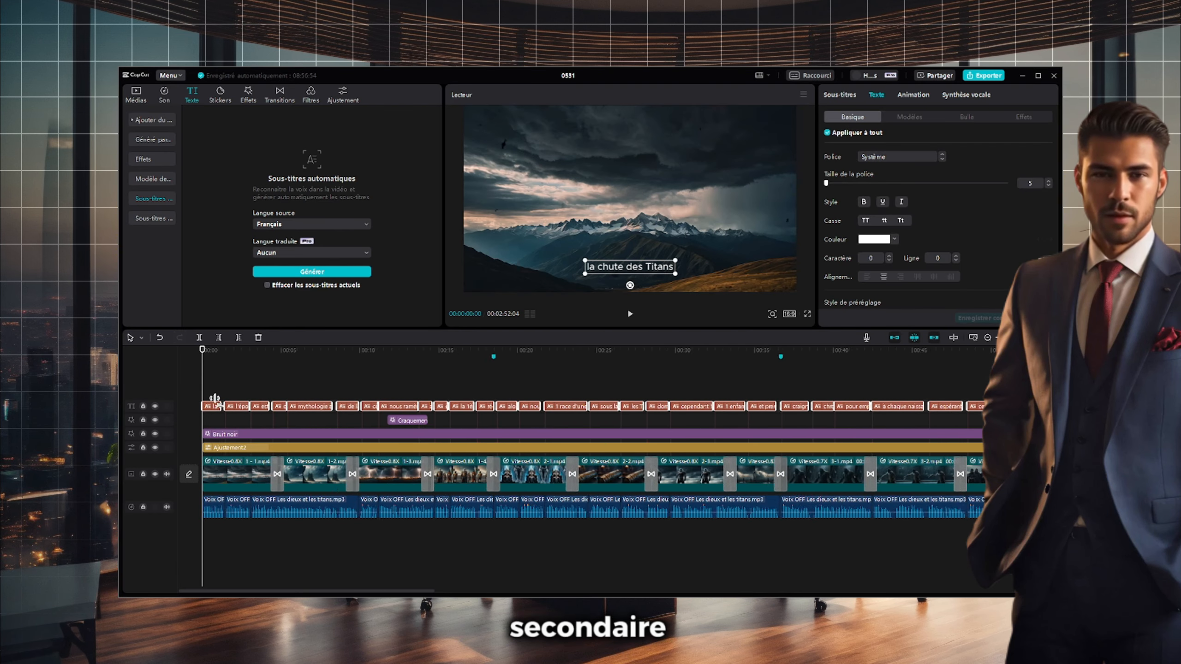
click(902, 116)
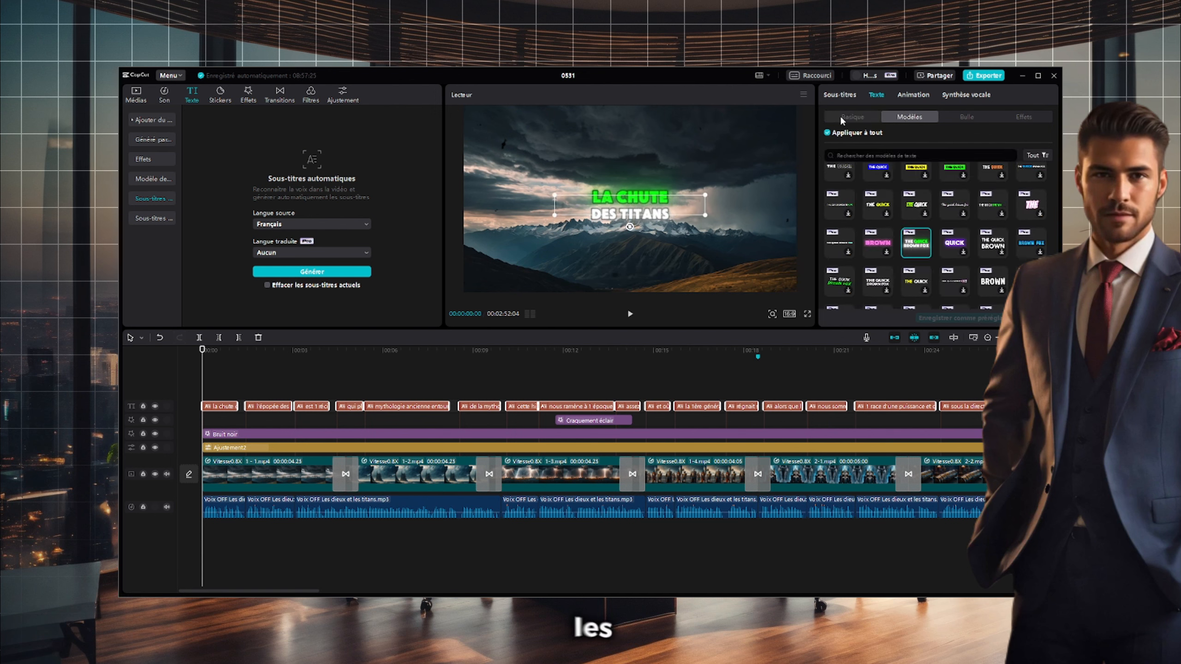
click(845, 118)
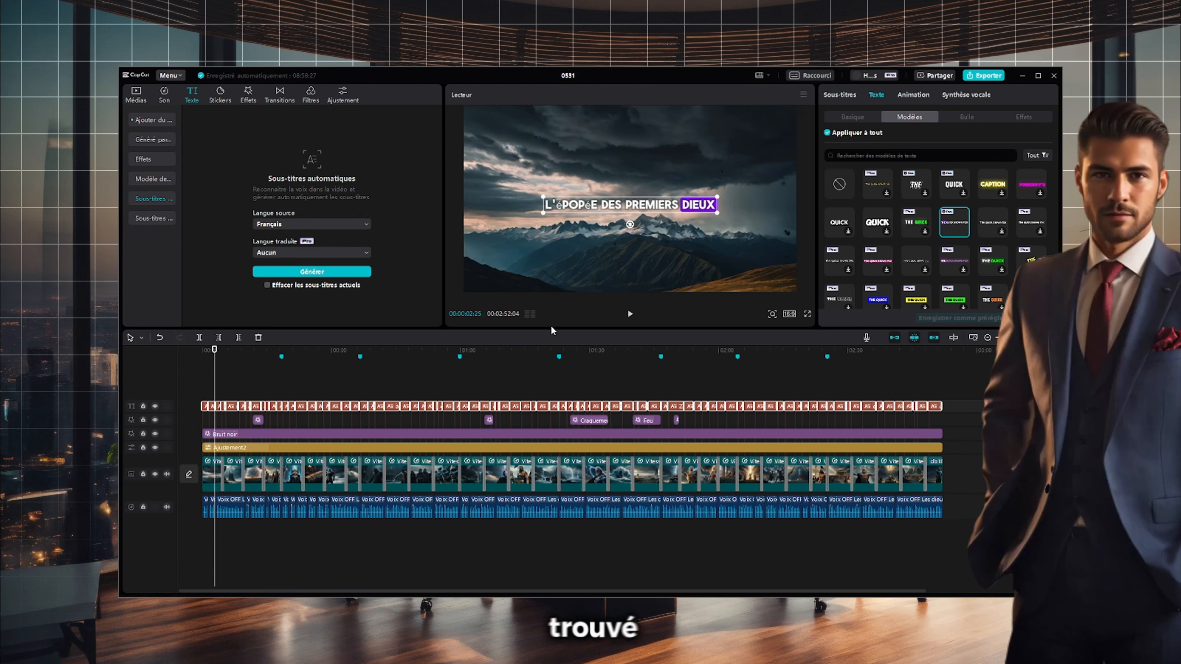
- Enable the background for all the subtitles and set its color to bright yellow
click(845, 115)
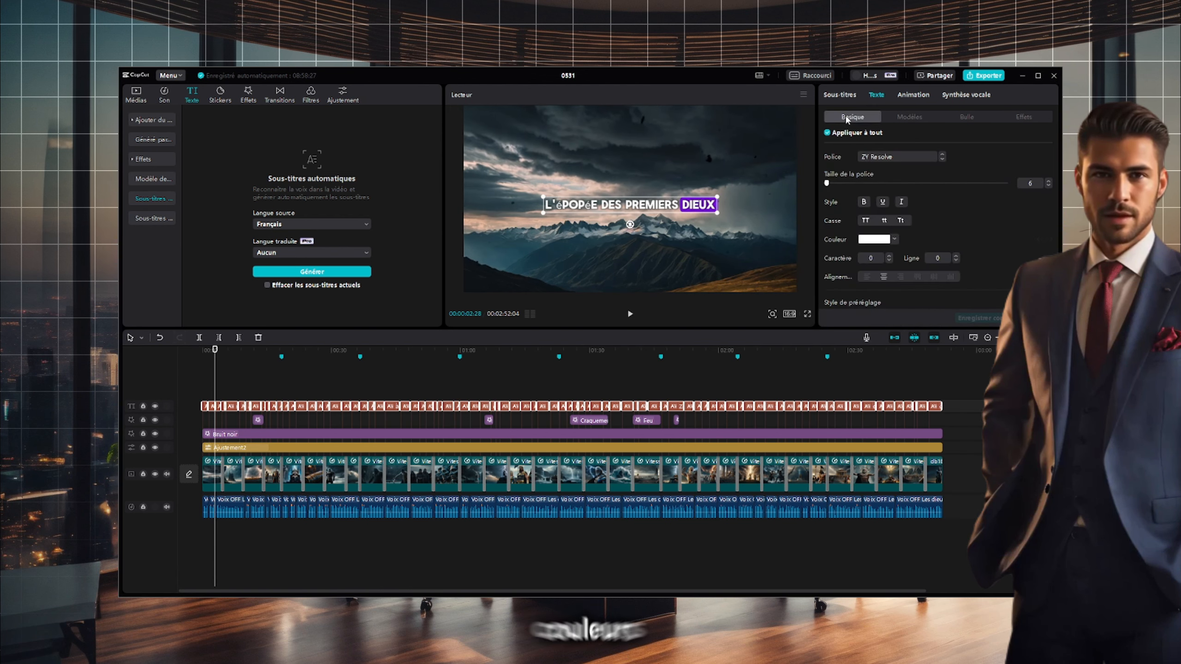
scroll(869, 168, down, 2)
scroll(869, 172, down, 5)
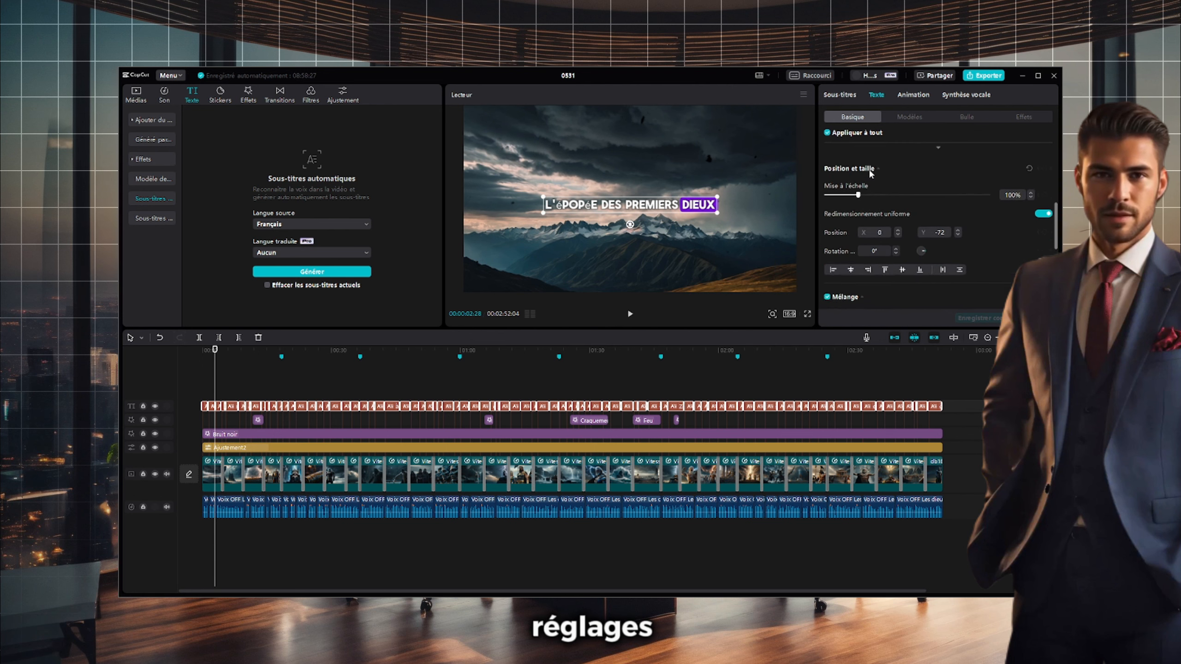
scroll(868, 175, down, 3)
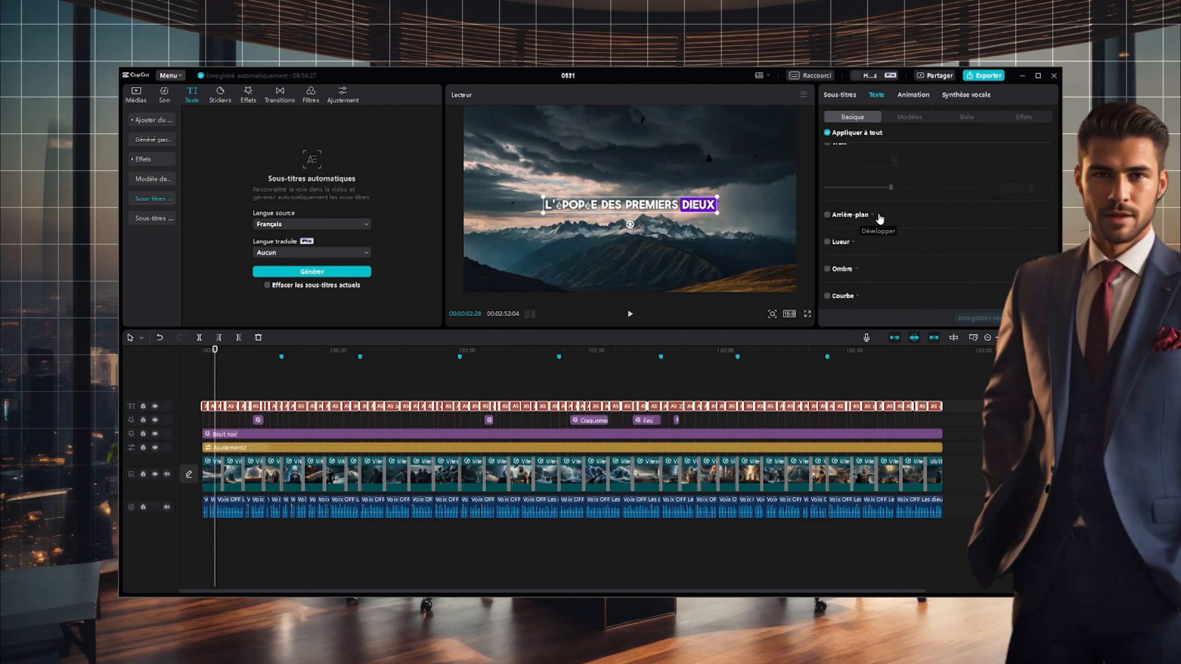
click(826, 215)
scroll(874, 252, down, 1)
click(874, 240)
click(862, 324)
drag(863, 326, 871, 324)
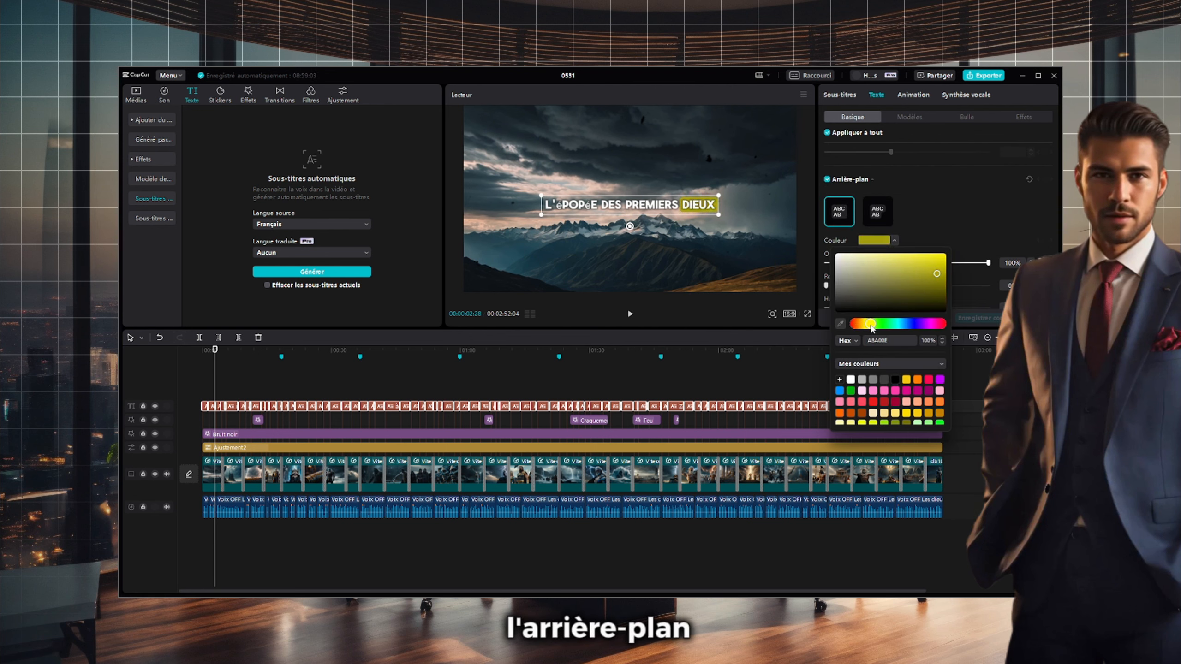
drag(937, 273, 980, 241)
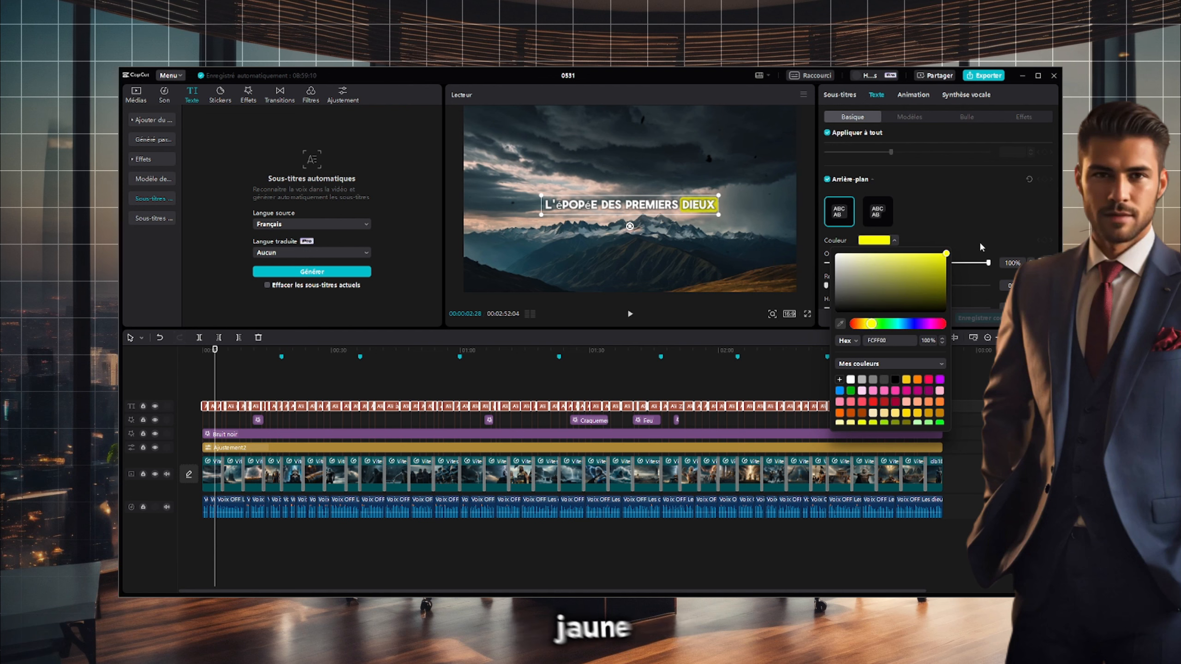
click(969, 203)
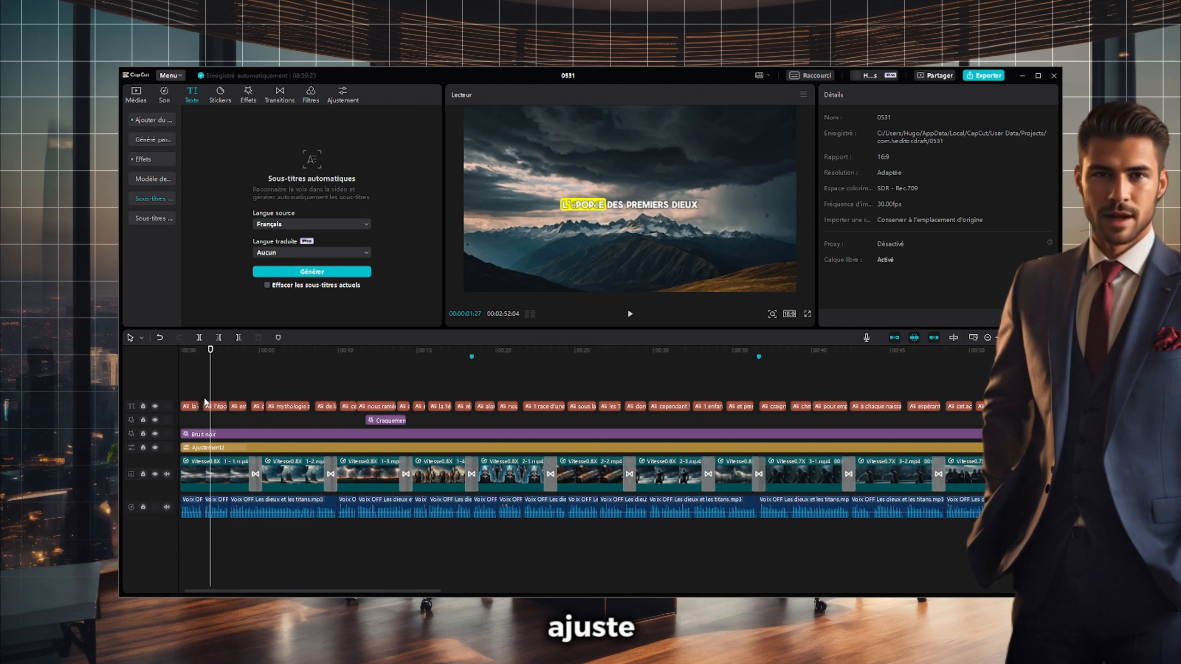
- Extend the ends of the subtitle segments along the timeline up to the next segment to close the gaps between them
scroll(205, 401, up, 3)
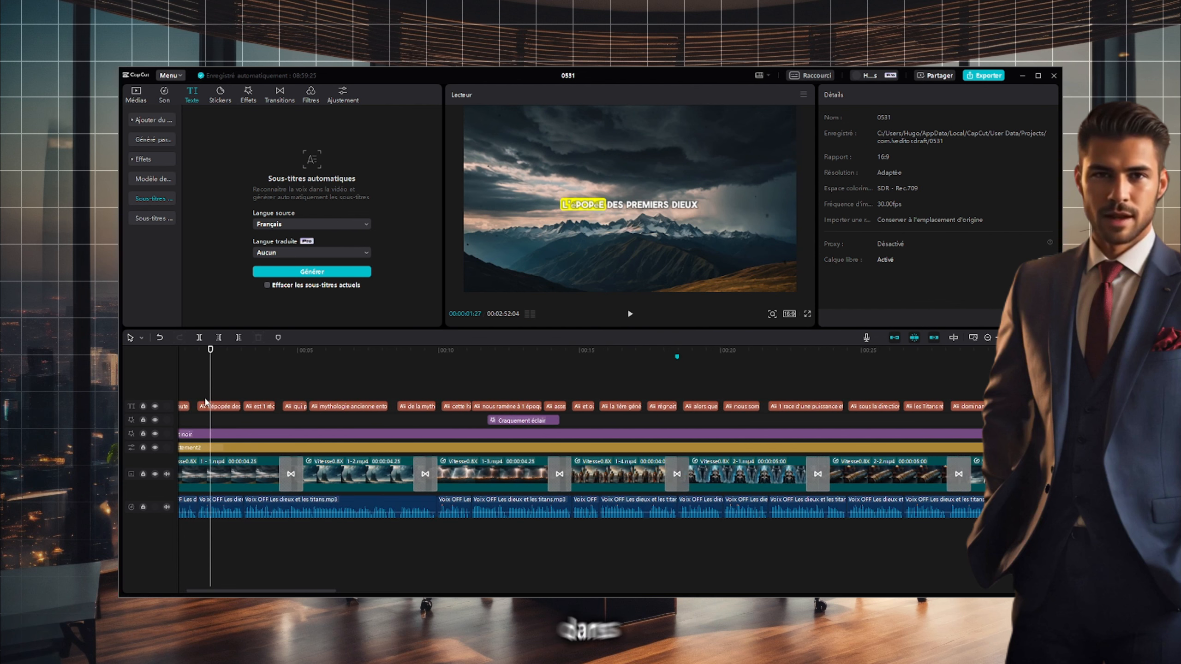
scroll(269, 587, up, 2)
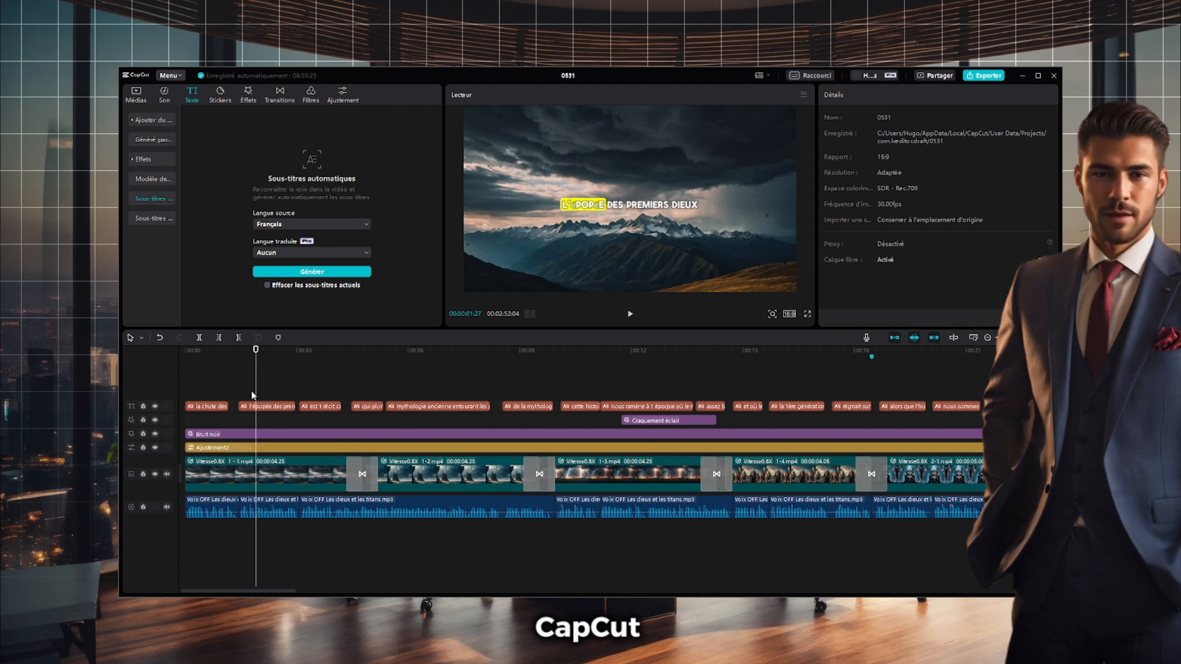
drag(227, 408, 237, 409)
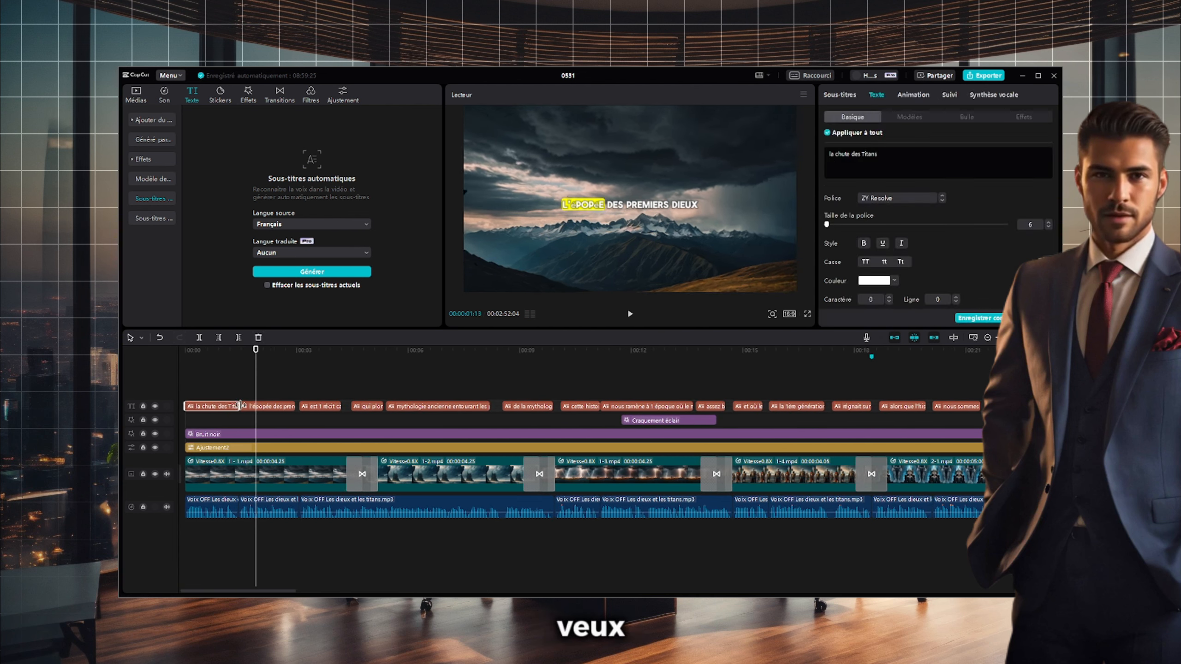
click(292, 408)
drag(340, 407, 351, 406)
drag(489, 406, 502, 407)
drag(552, 407, 561, 407)
drag(824, 407, 832, 407)
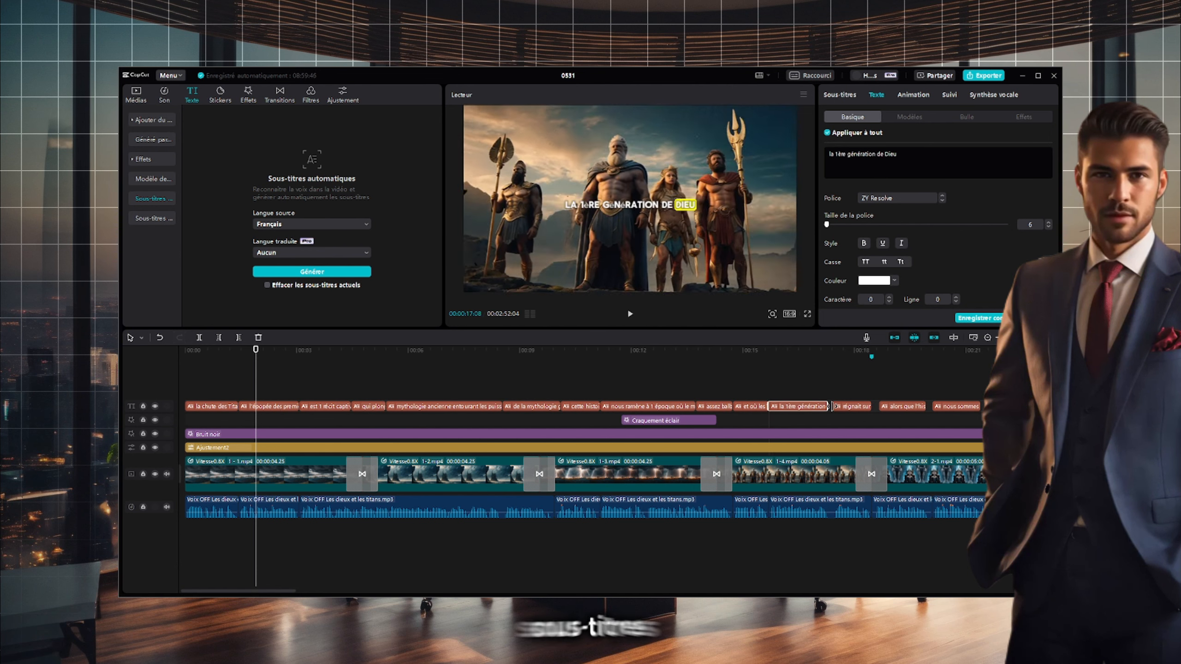
scroll(876, 408, right, 10)
drag(216, 407, 282, 408)
click(572, 407)
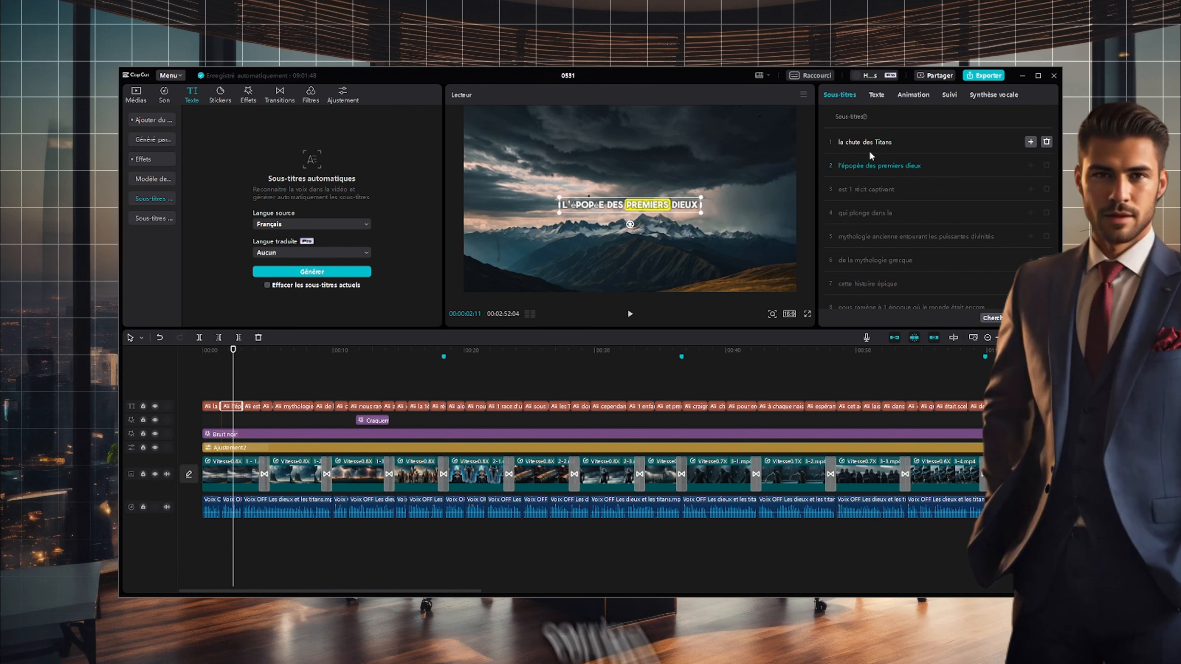
- Correct the third subtitle to read "est un récit captivant"
click(849, 190)
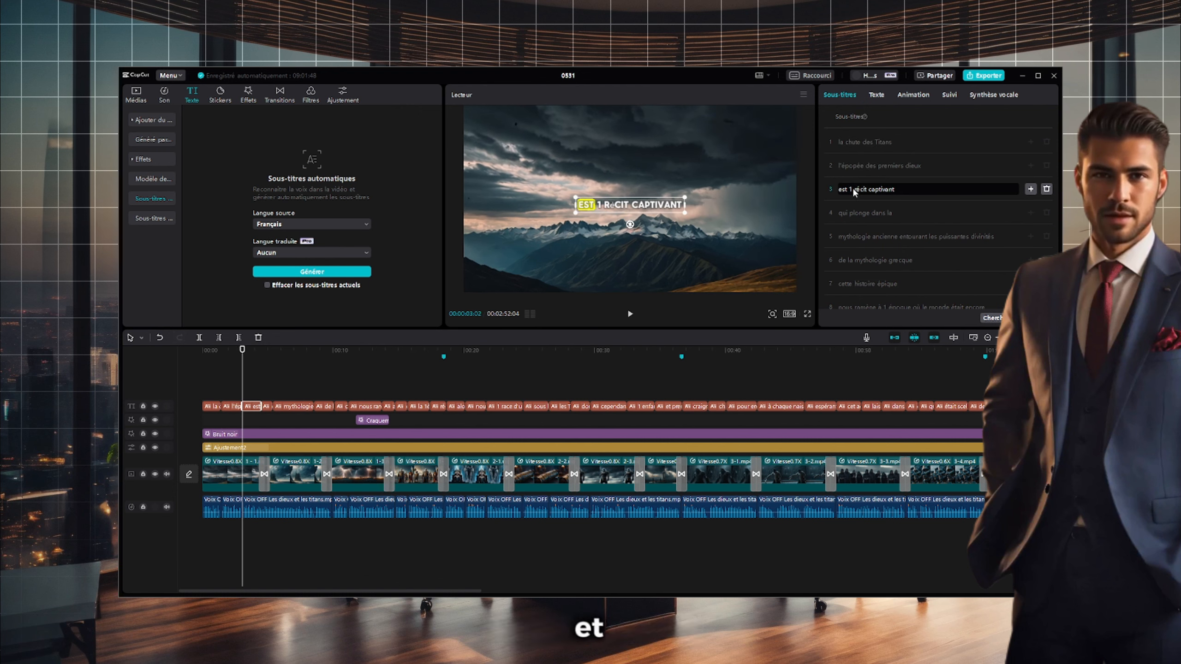
key(BackSpace)
text(u)
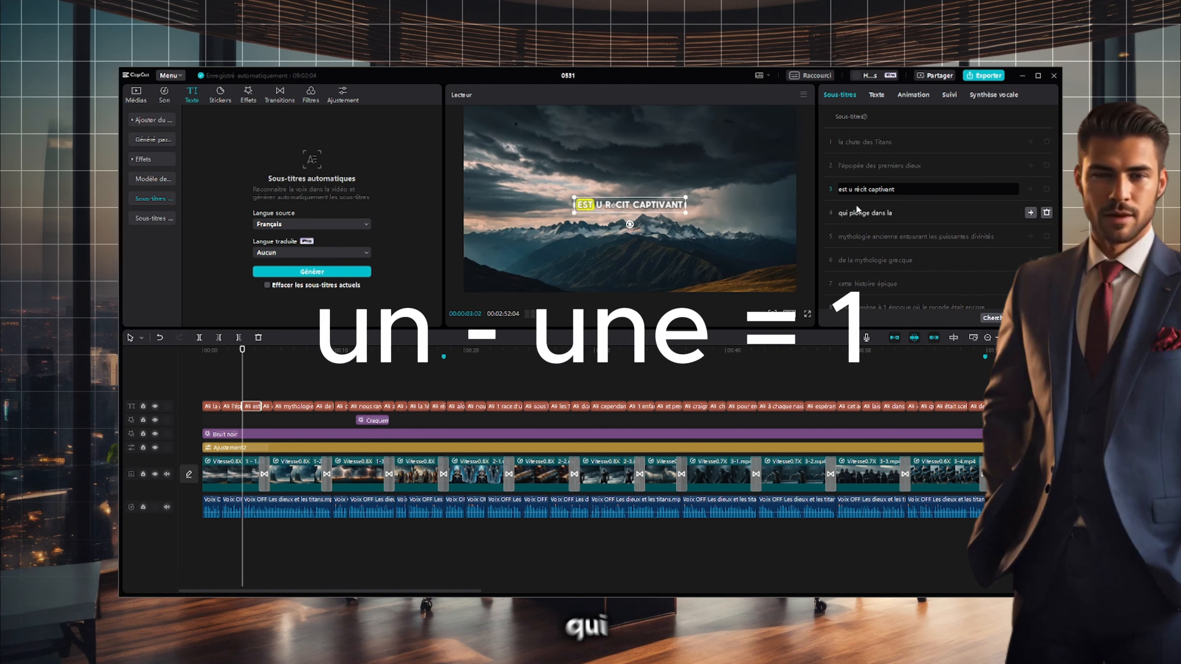
text(n)
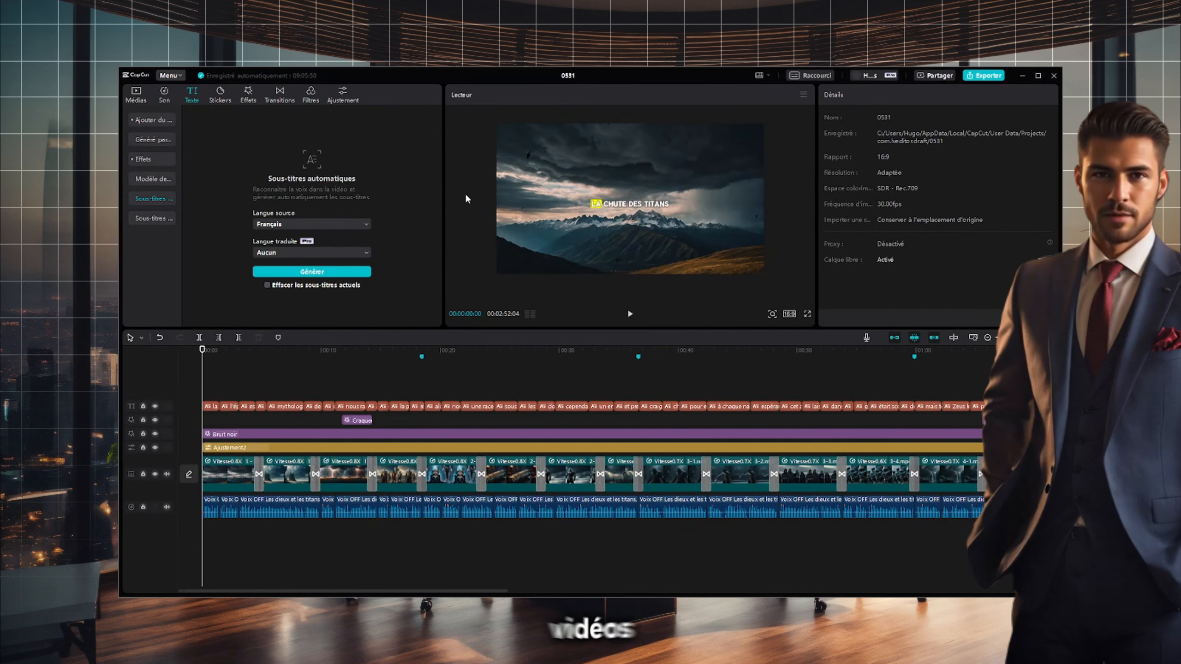
- Add a circle mask to the first video clip, stretch it to nearly the full frame and soften its edge into a vignette
click(210, 469)
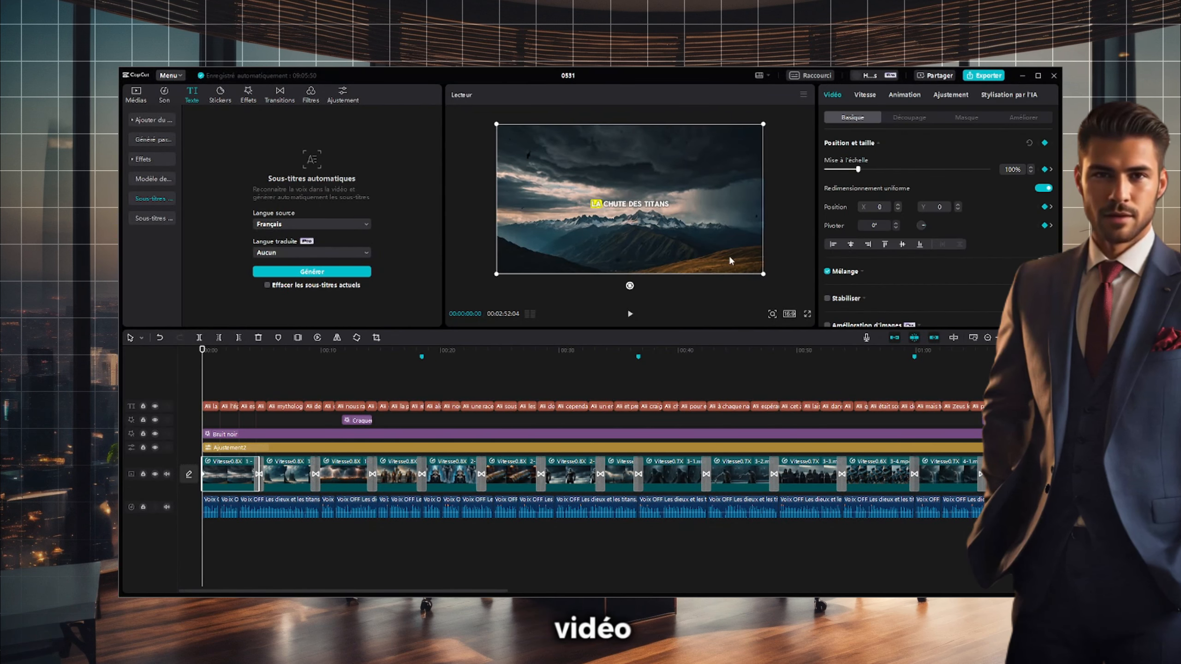
click(968, 118)
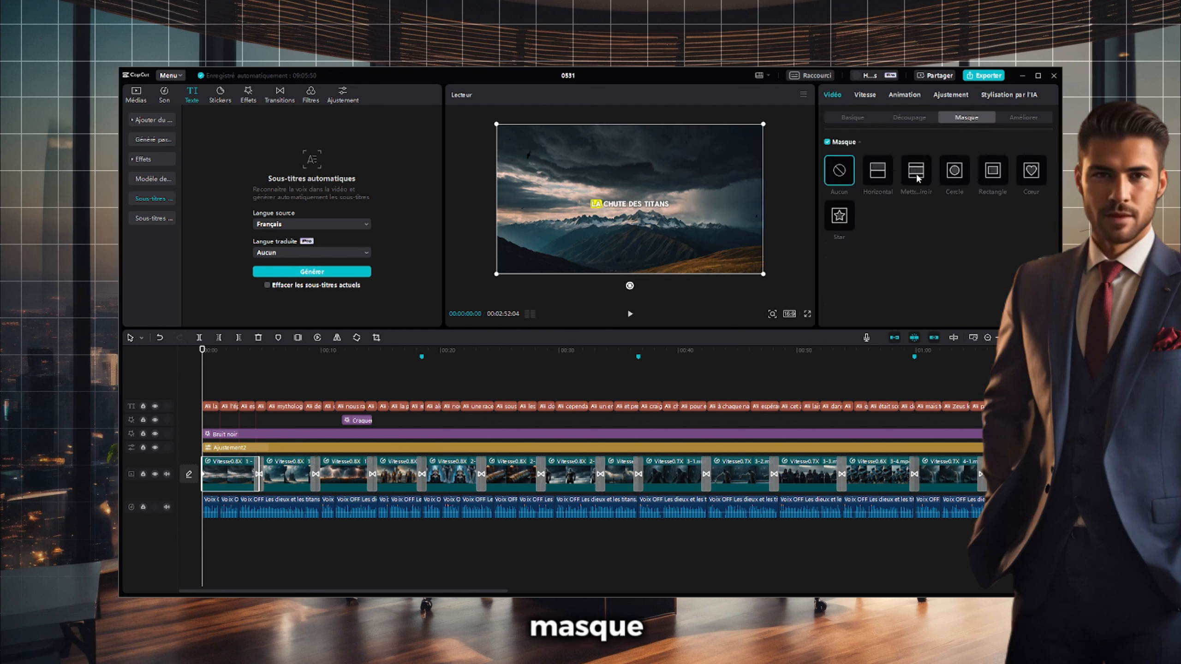
click(954, 171)
drag(630, 153, 630, 127)
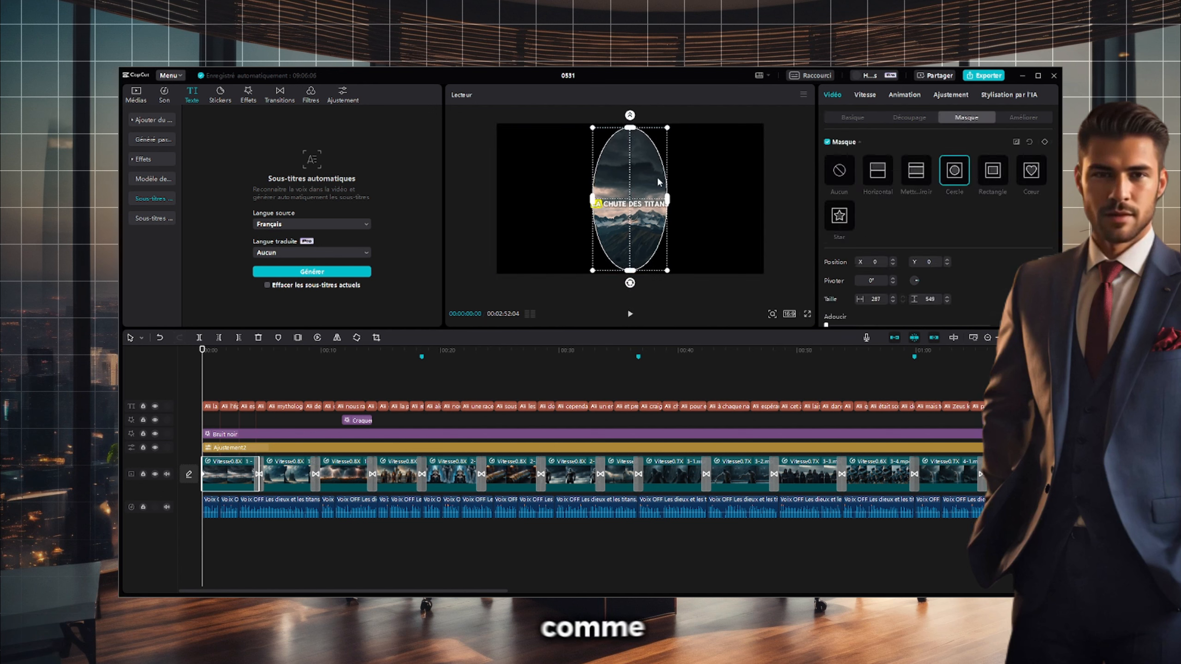
drag(667, 200, 760, 200)
drag(632, 116, 632, 114)
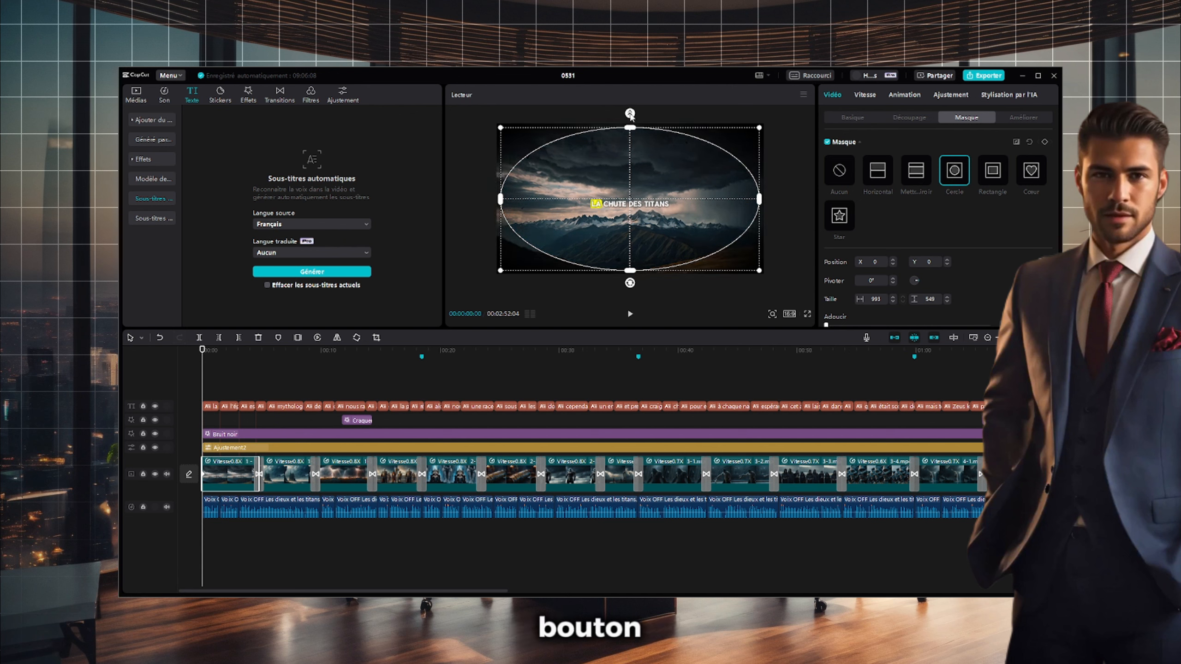
click(853, 118)
mouse_move(203, 380)
mouse_down()
mouse_move(274, 376)
mouse_move(198, 374)
mouse_up()
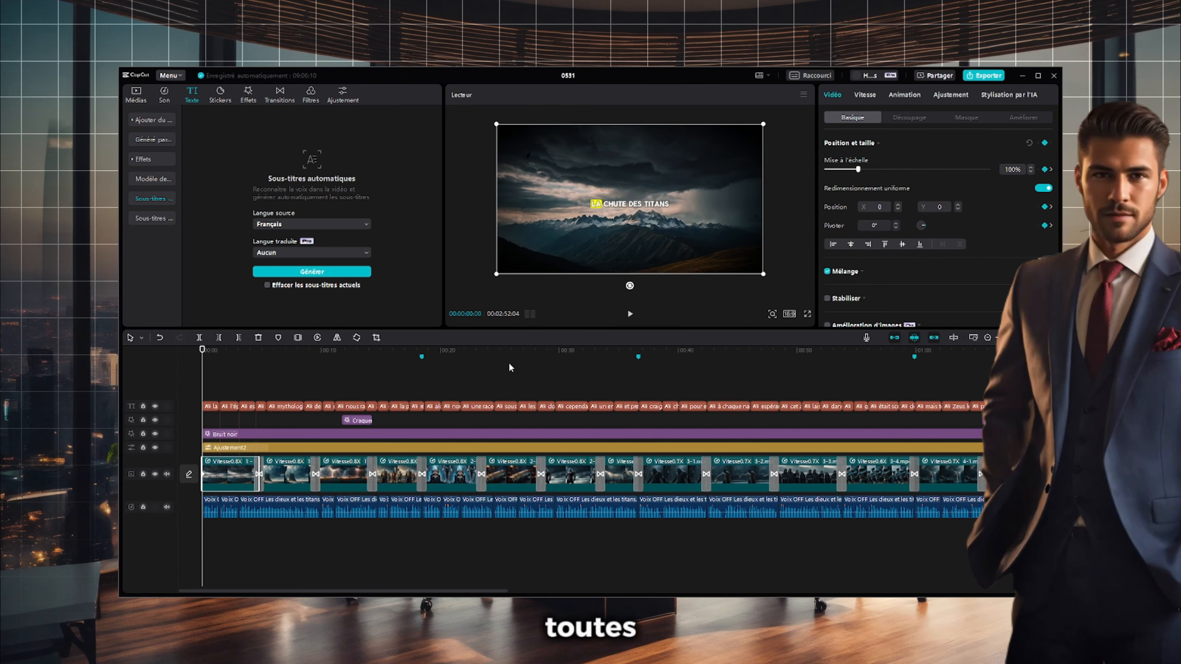
click(482, 368)
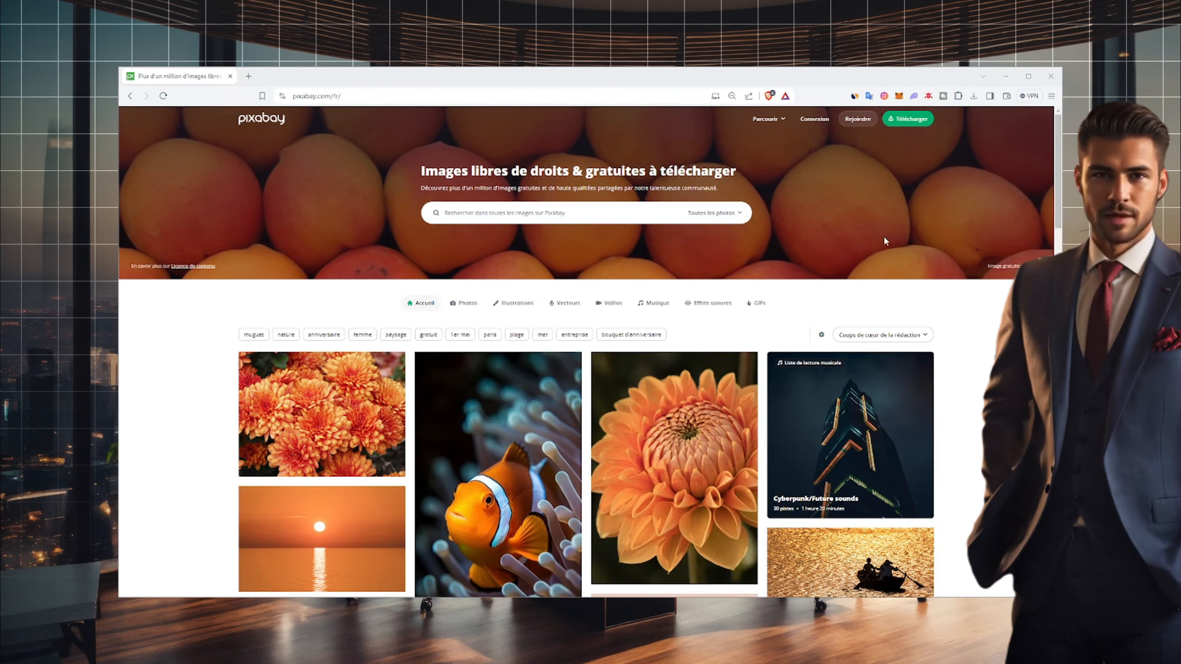
- Switch to Pixabay in the browser and search its music category for "epic"
click(715, 212)
click(688, 312)
click(498, 212)
text(epic)
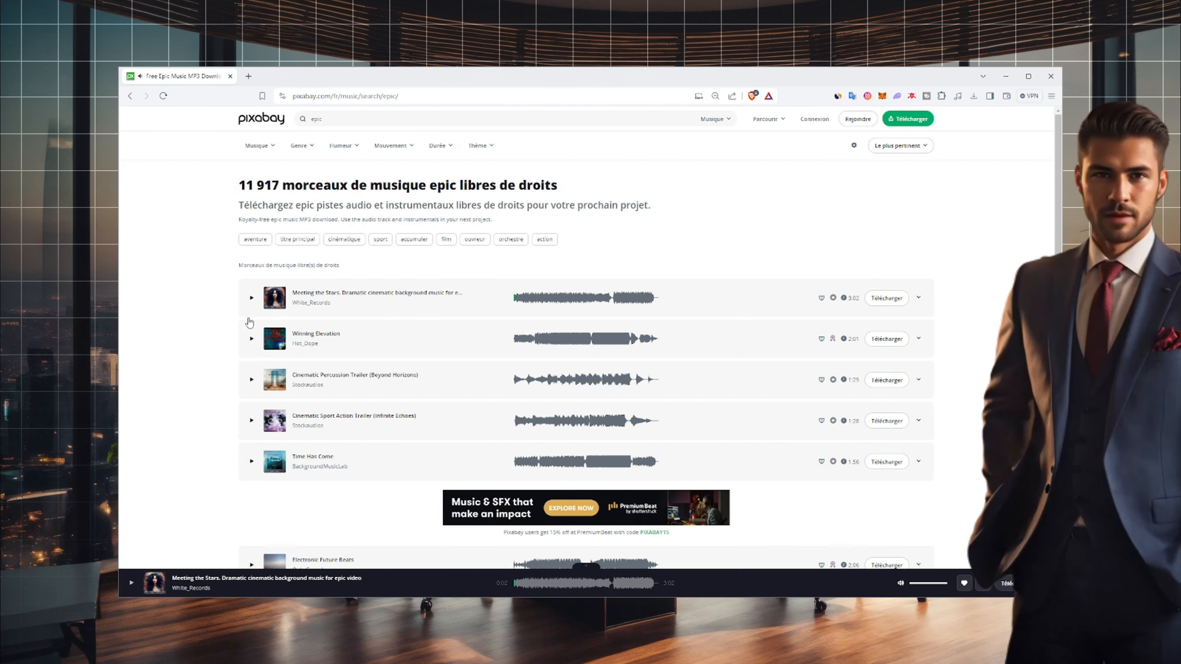
- Preview tracks in the epic music results and download "The Legend Lives On" as an MP3 into the Zeus folder
click(251, 338)
click(252, 379)
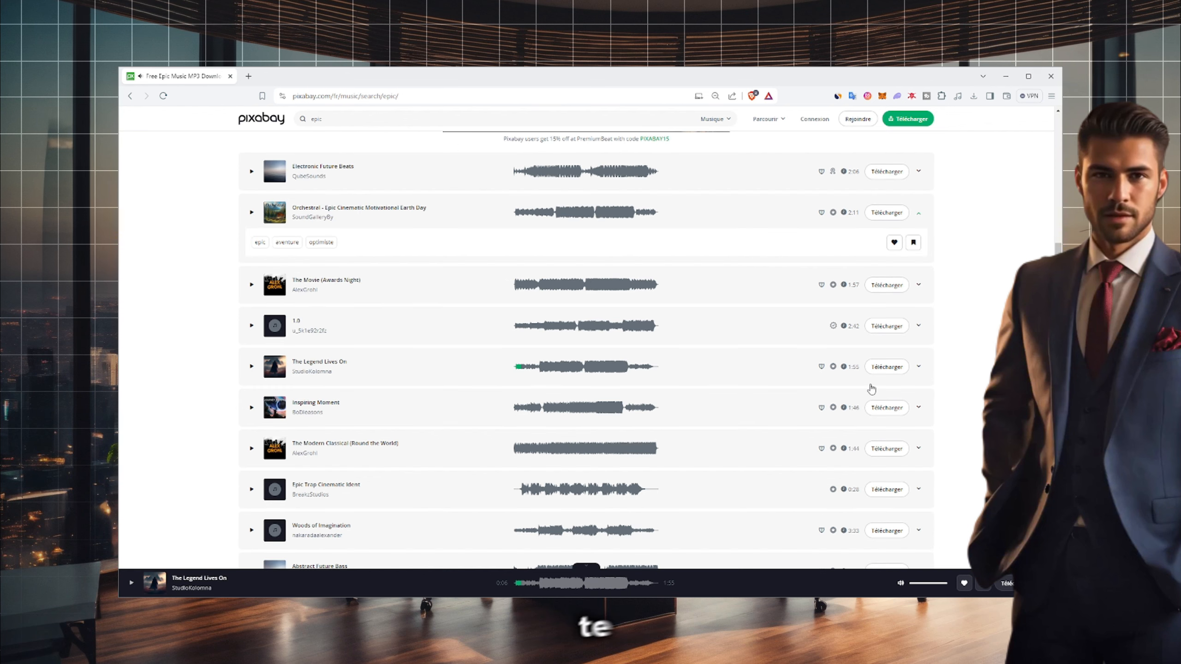
click(885, 367)
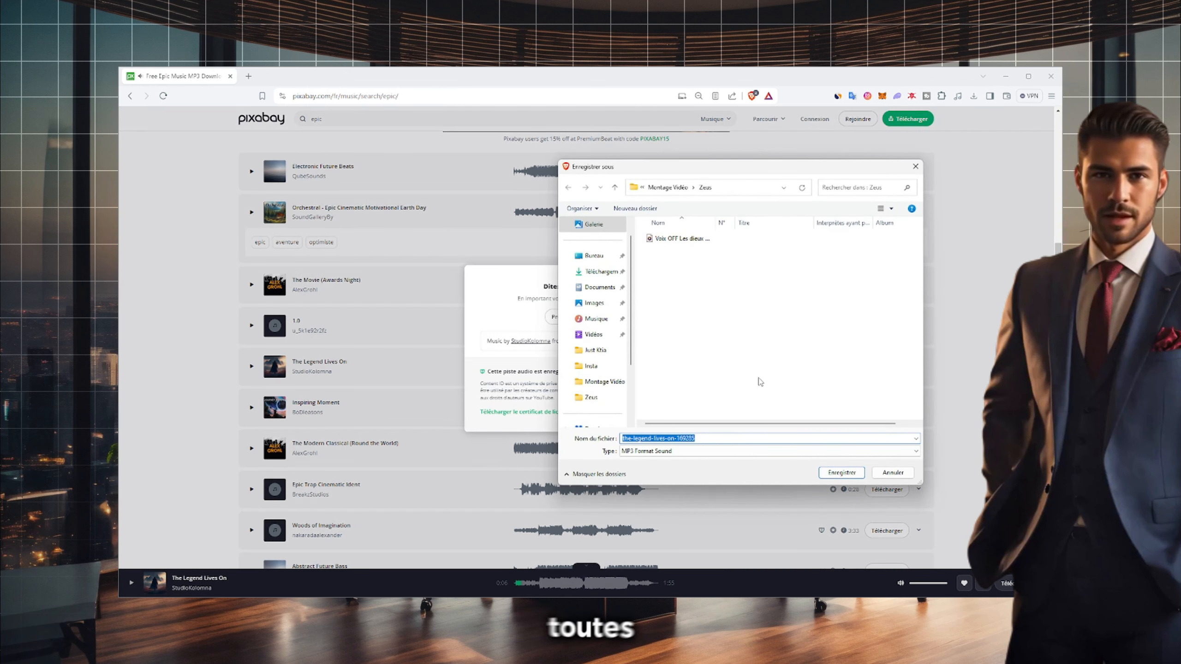
click(841, 472)
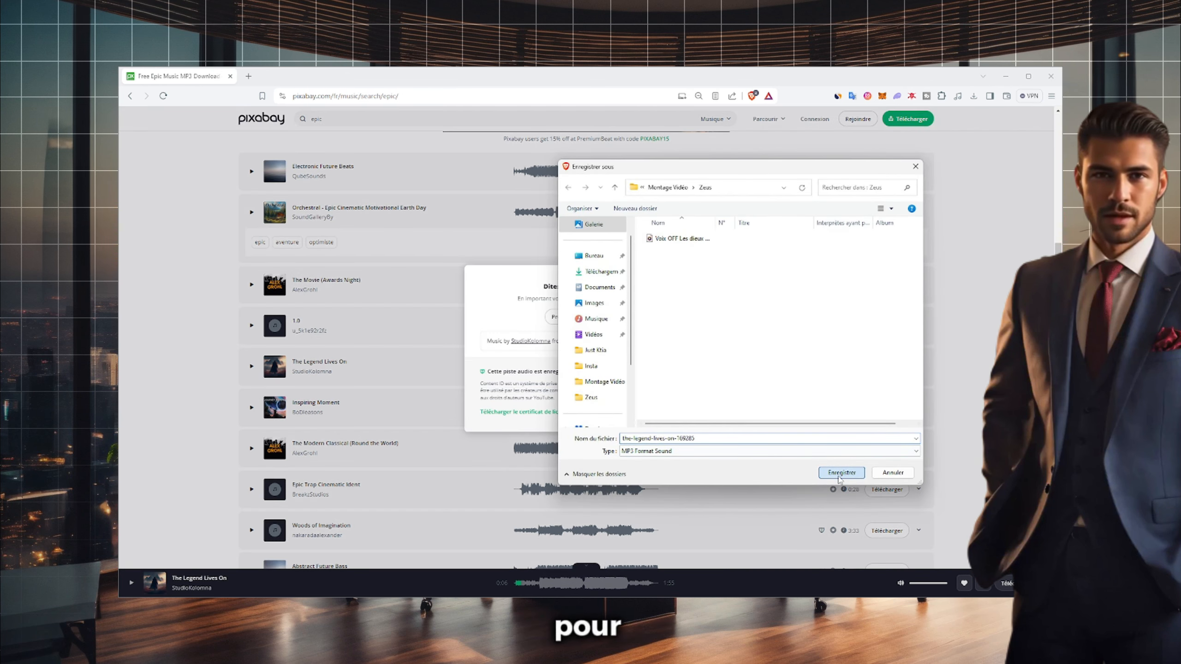
click(880, 434)
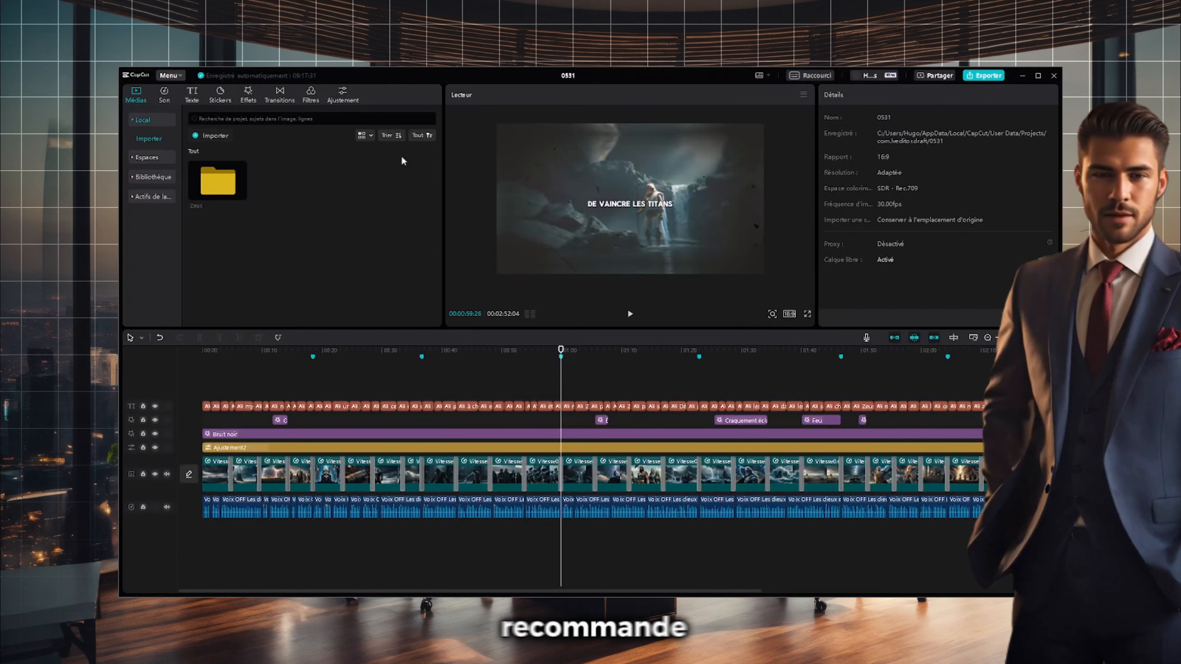
- Switch to CapCut and import the Combat, victory, the-legend-lives-on and epic-news-cinematic music files from the Zeus folder
scroll(467, 219, down, 3)
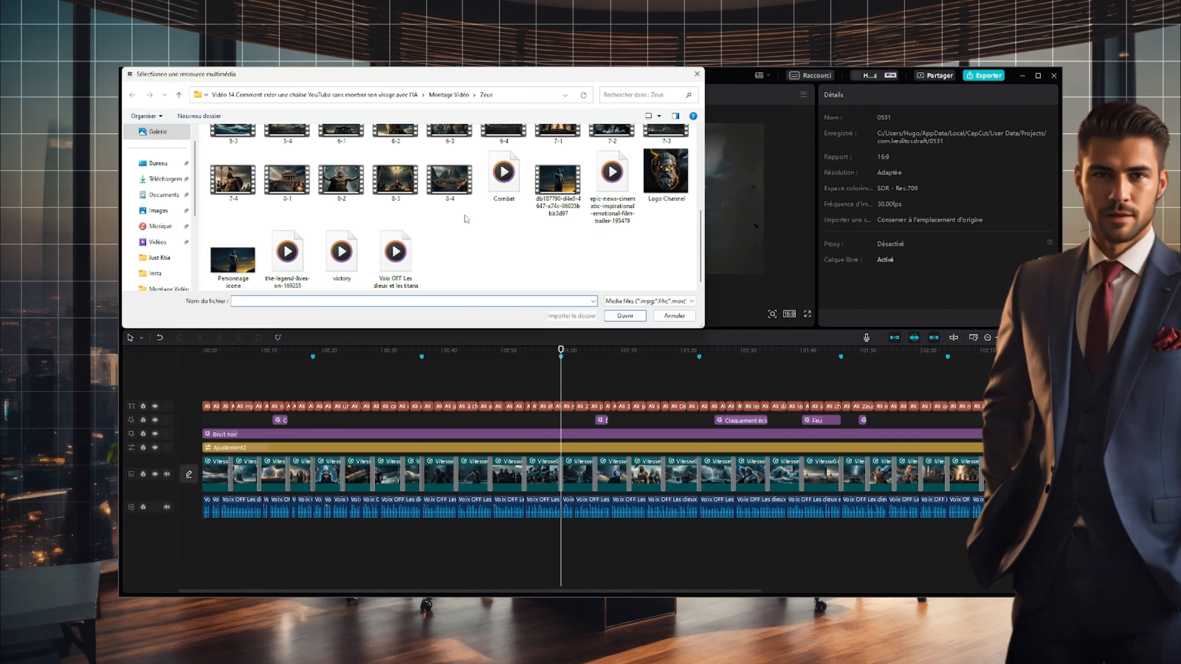
click(345, 256)
ctrl+click(520, 198)
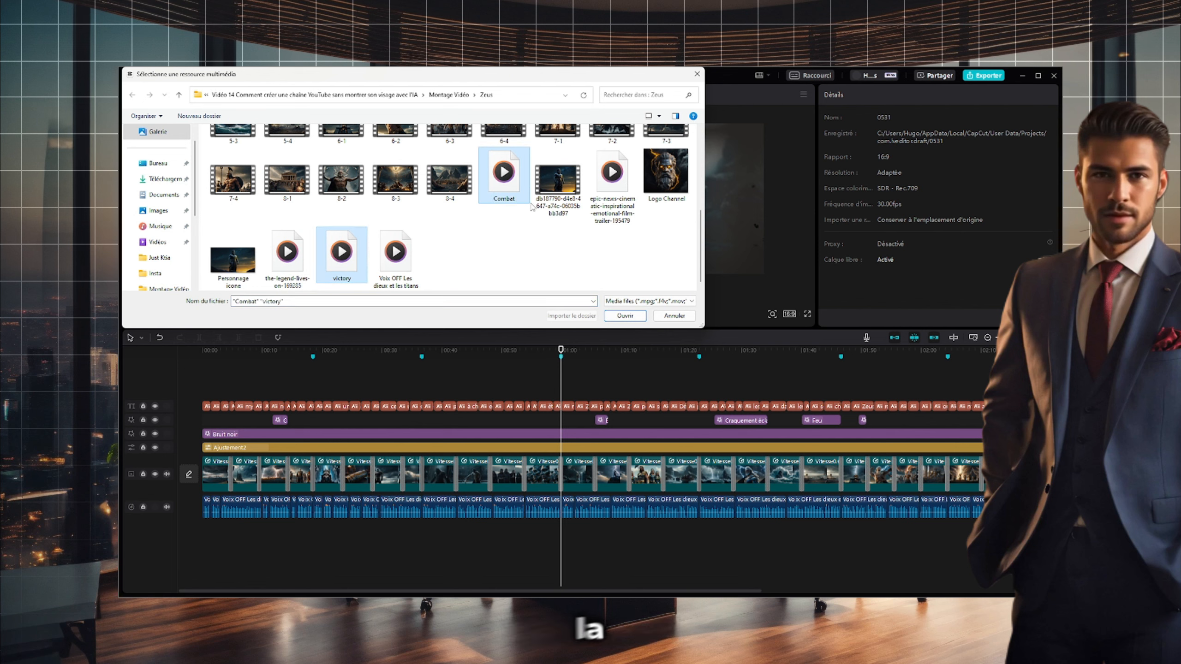
ctrl+click(607, 221)
ctrl+click(288, 260)
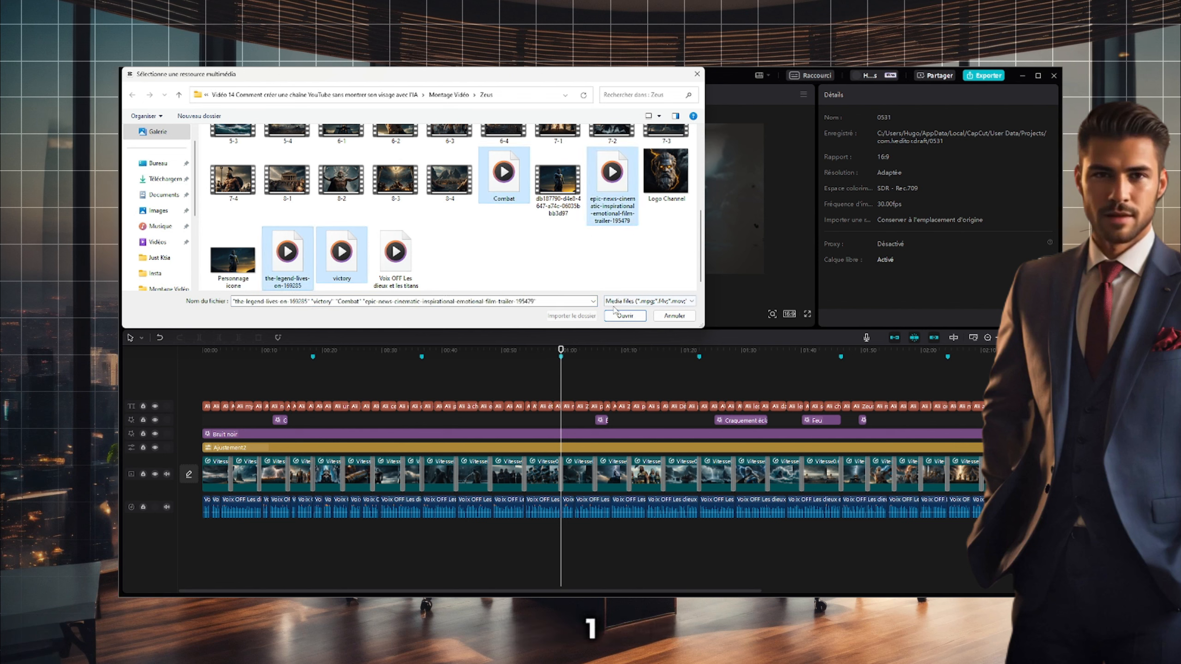
click(621, 316)
- Place the-legend-lives-on music below the voiceover from the start of the timeline and set its volume to -30 dB
drag(217, 236, 228, 533)
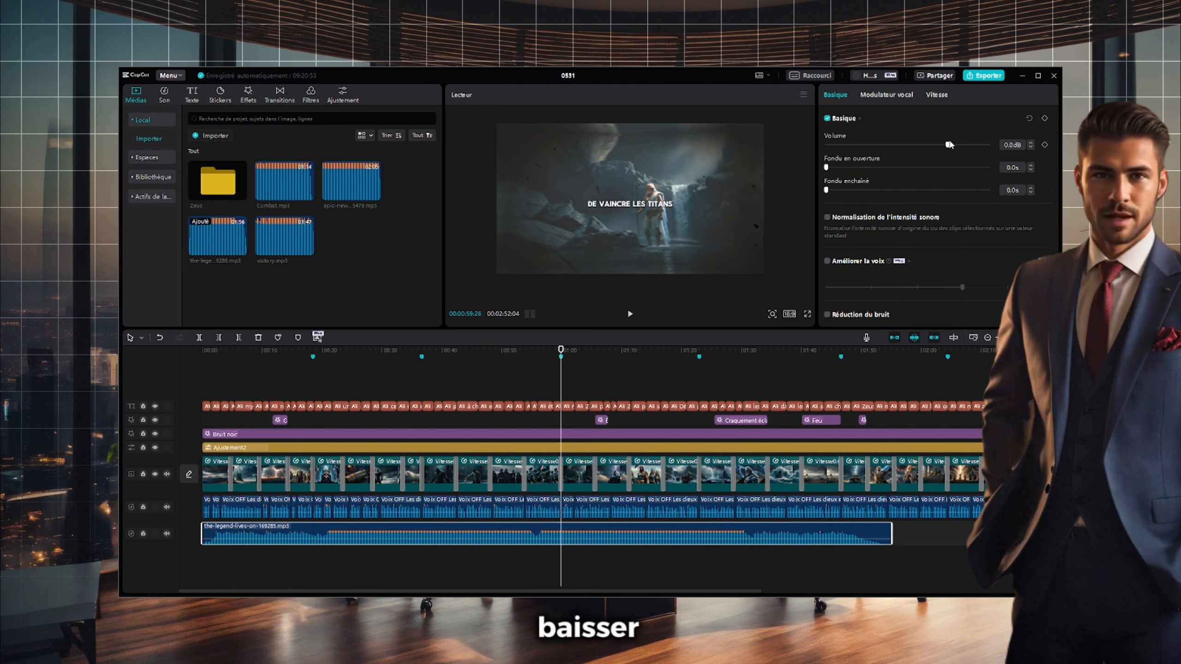
click(1004, 145)
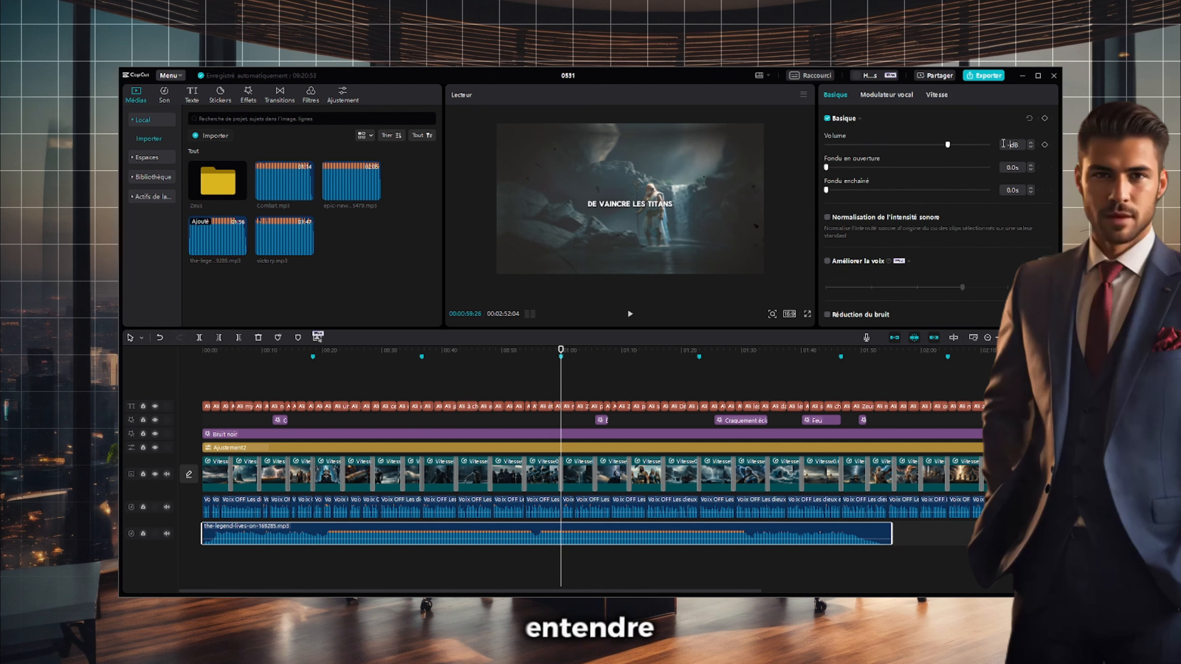
text(-30)
key(Return)
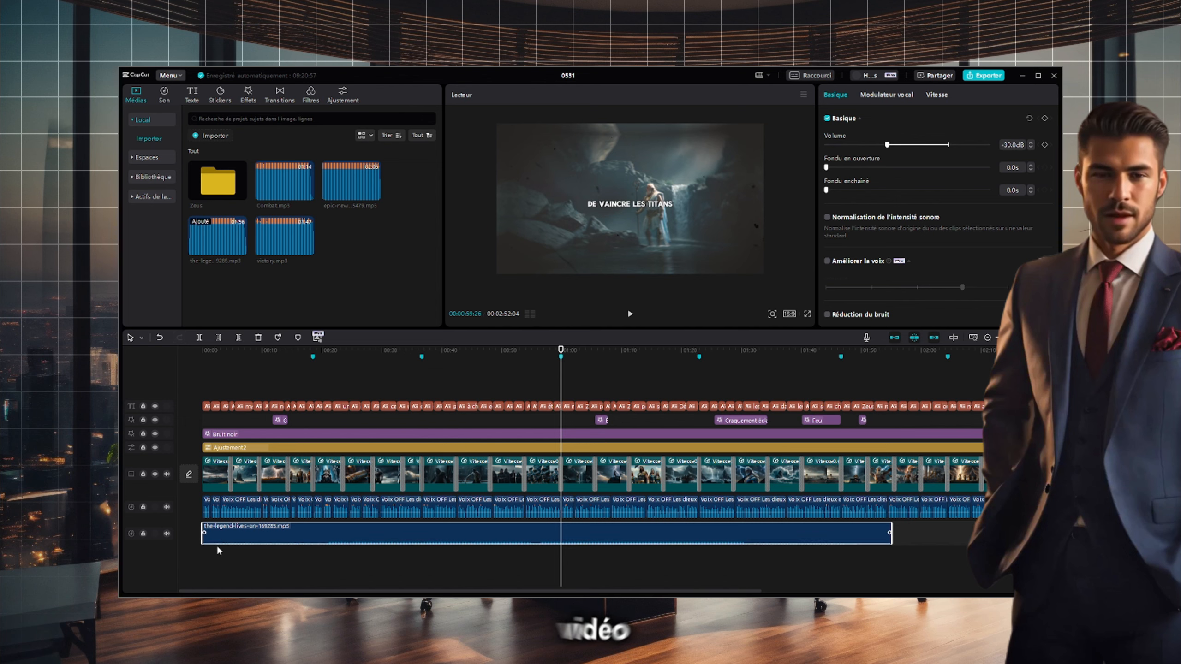
click(219, 559)
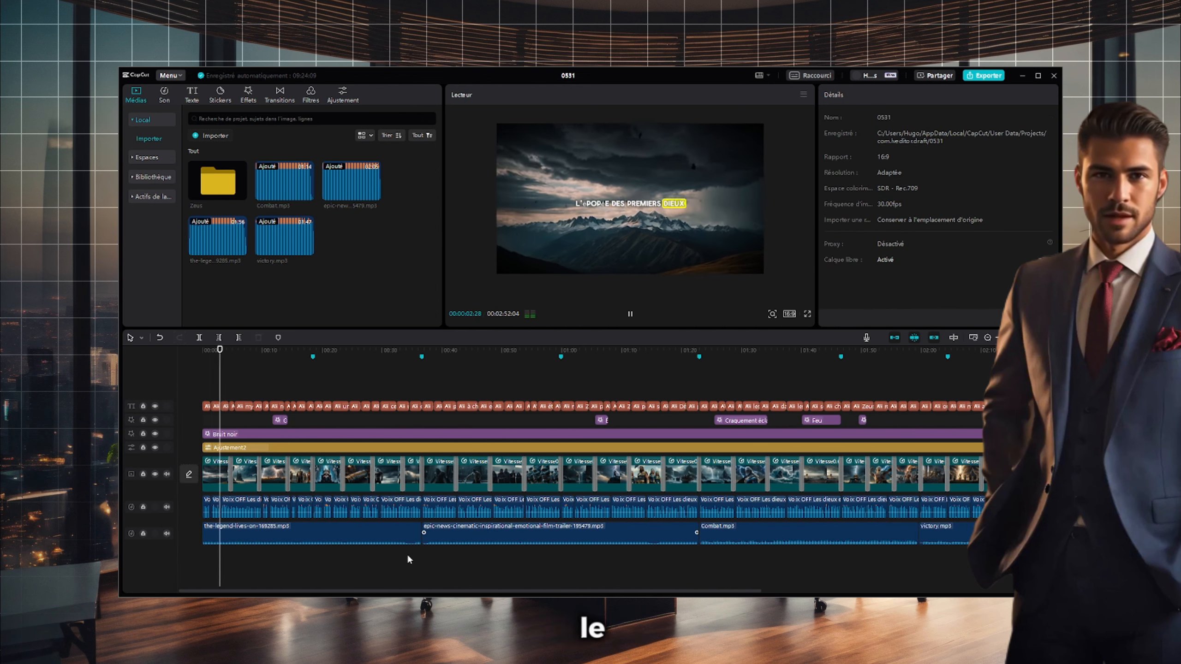
drag(408, 556, 414, 557)
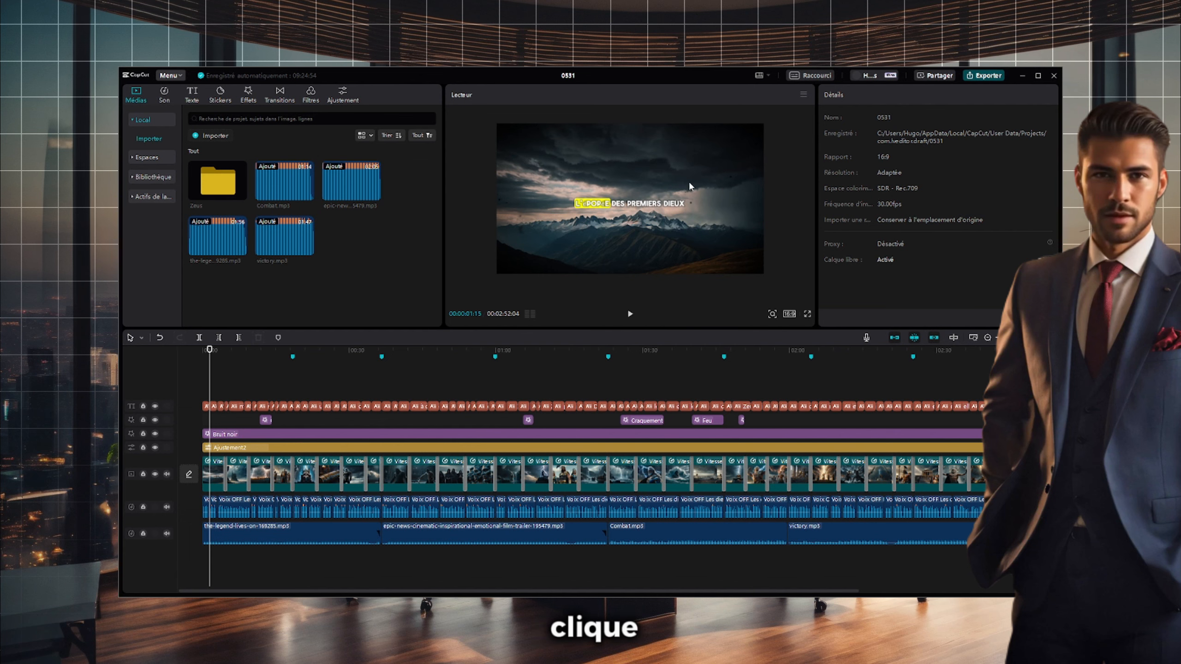
- Export the video at 2K resolution and 60 fps
click(984, 75)
click(702, 262)
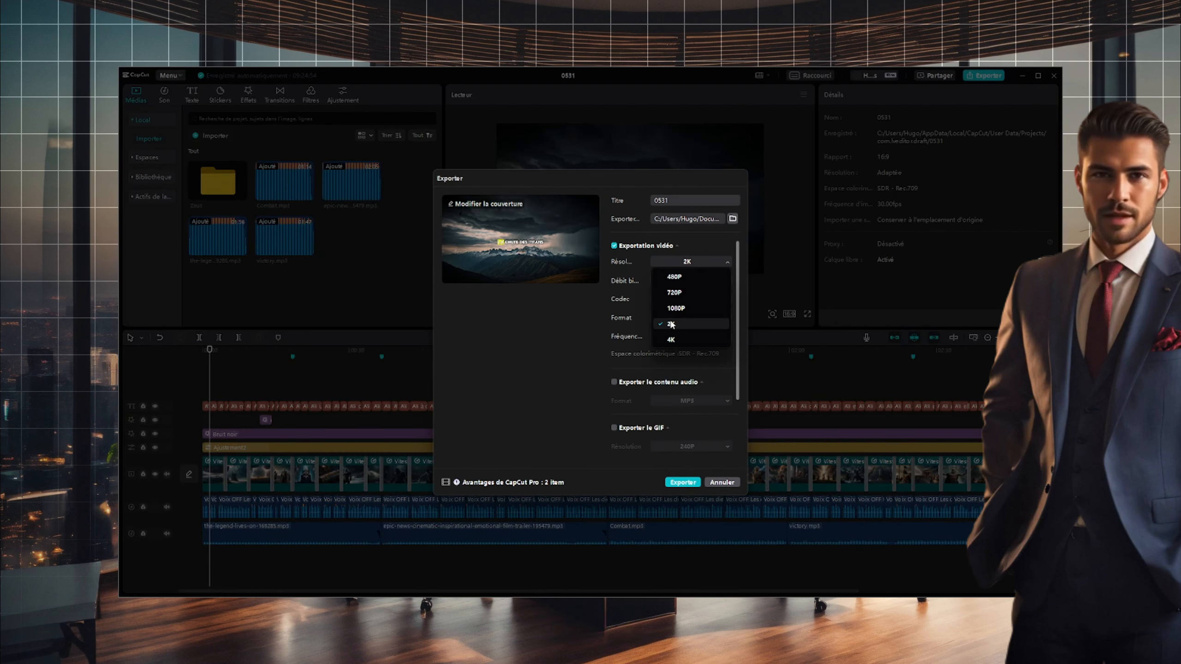
click(673, 325)
click(703, 337)
click(674, 413)
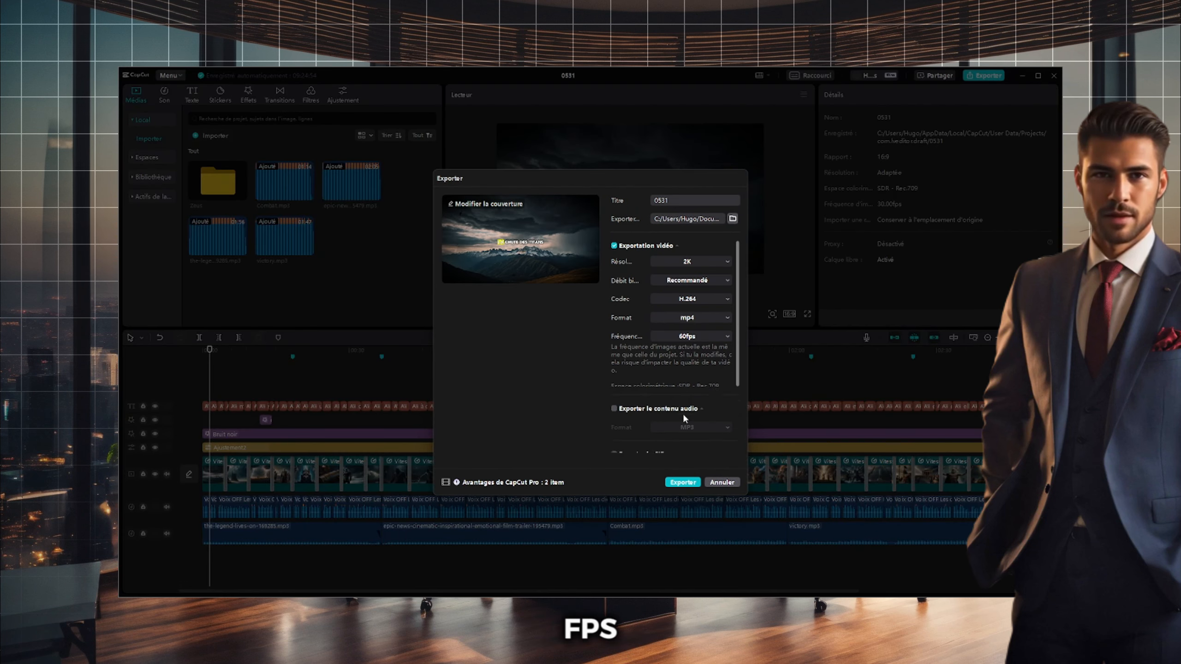
click(680, 482)
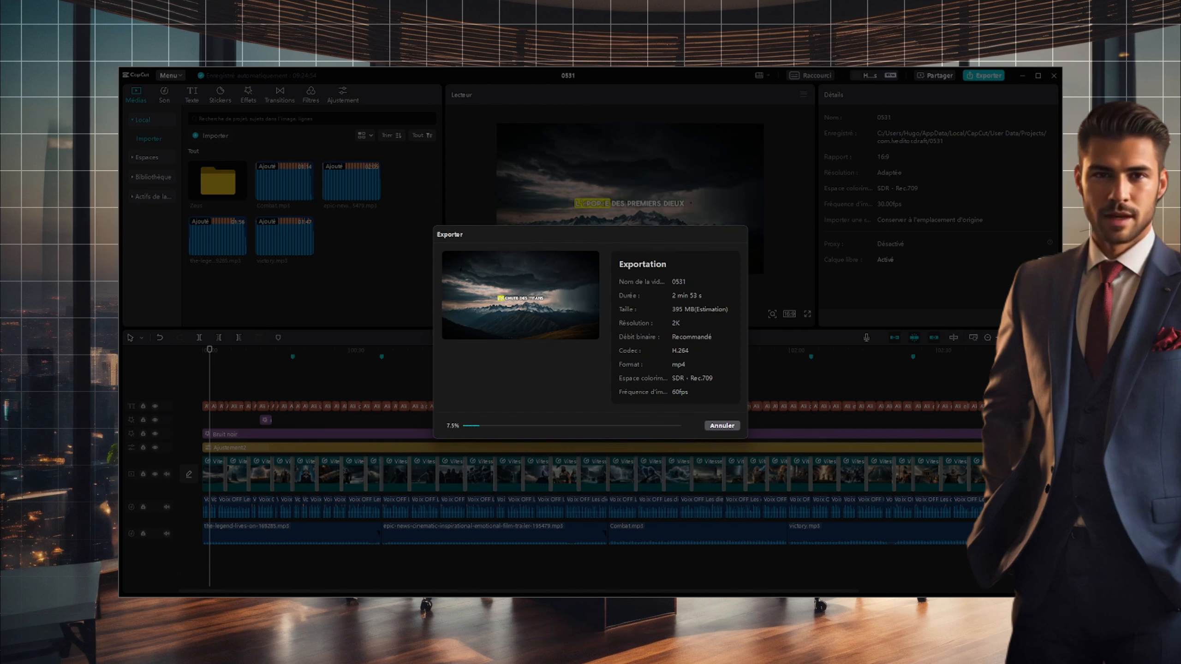
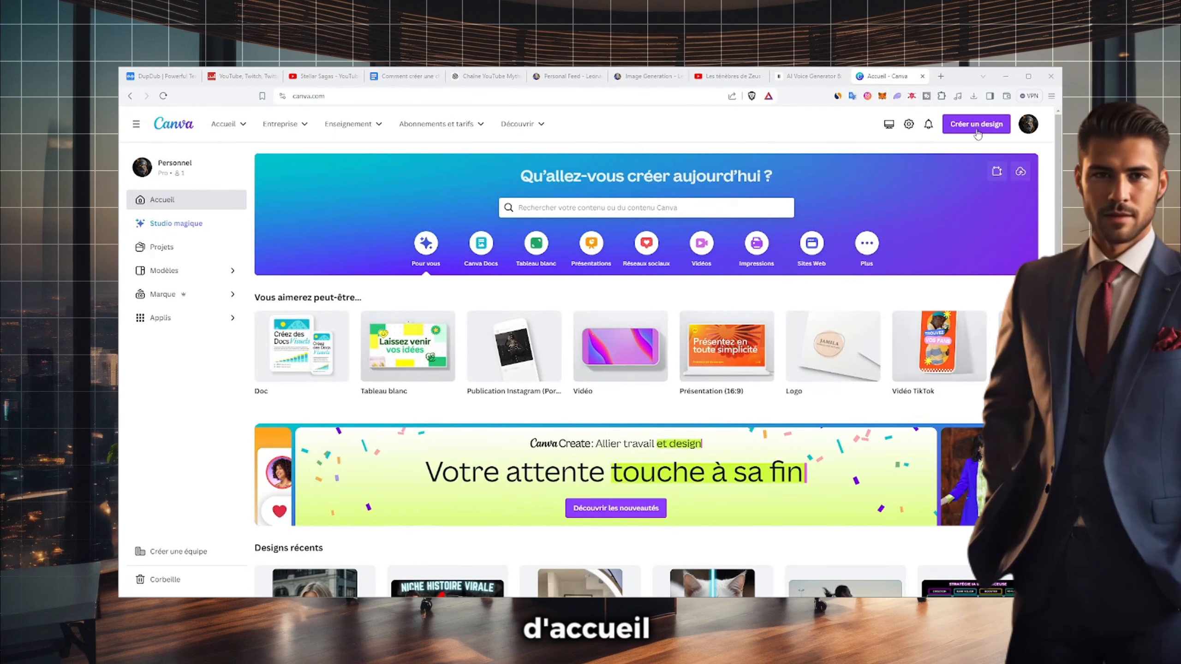
- Switch to Canva, create a blank YouTube thumbnail design (Vignette YouTube) and browse the suggested templates
click(976, 126)
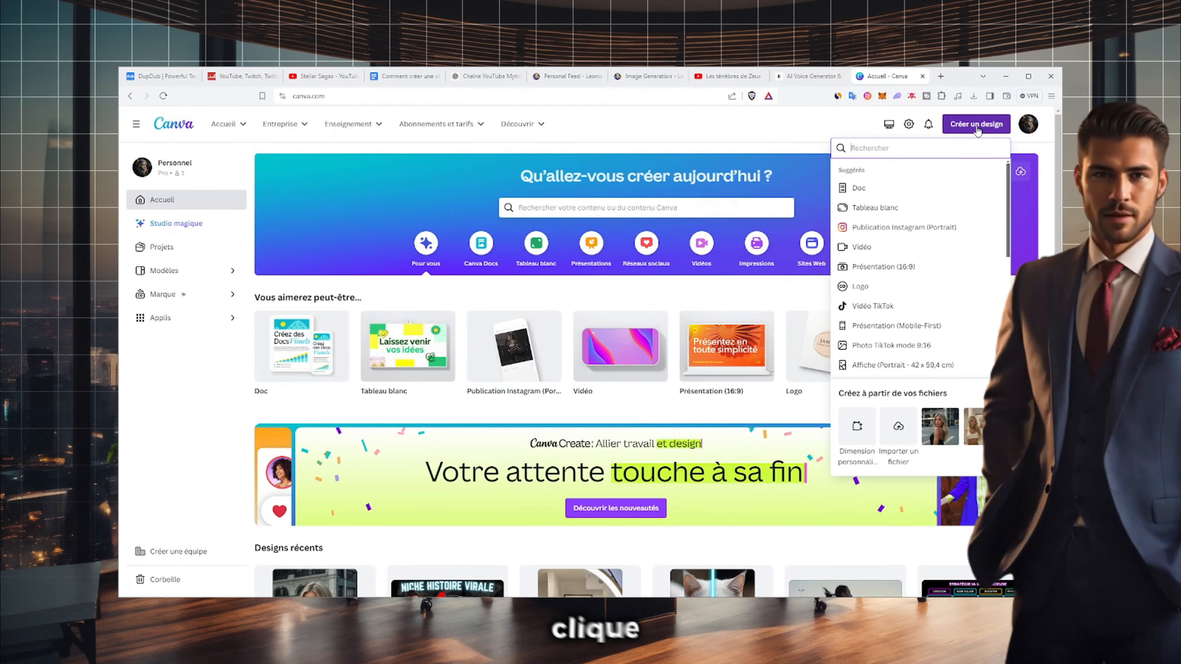
text(Y)
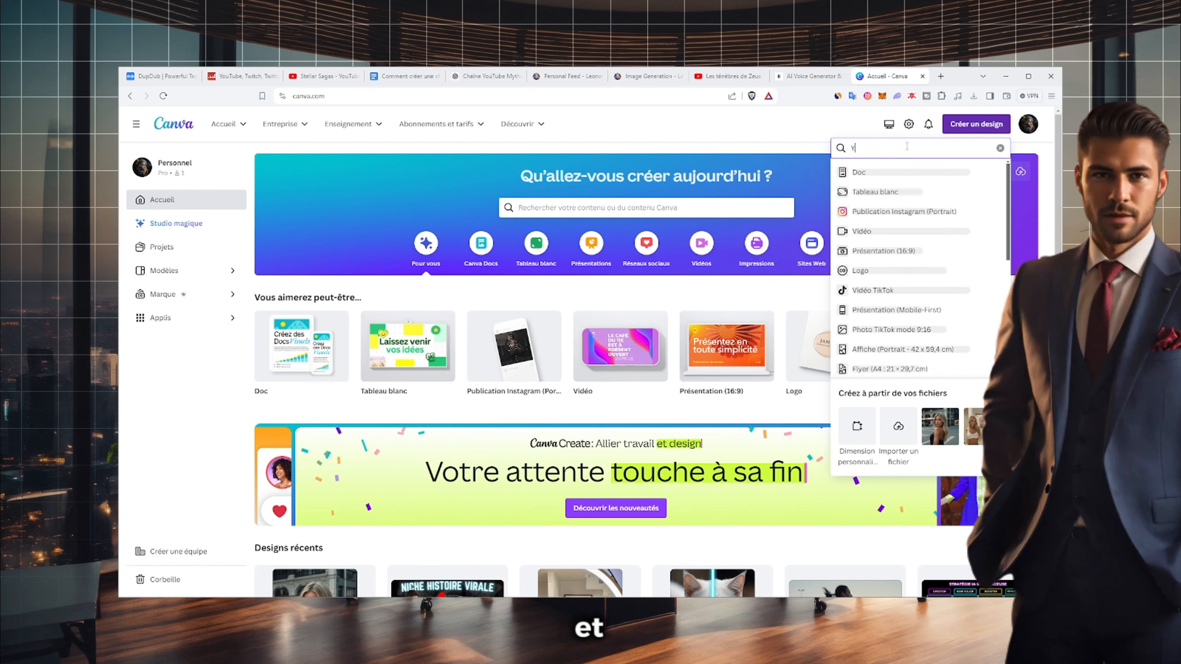
text(outub)
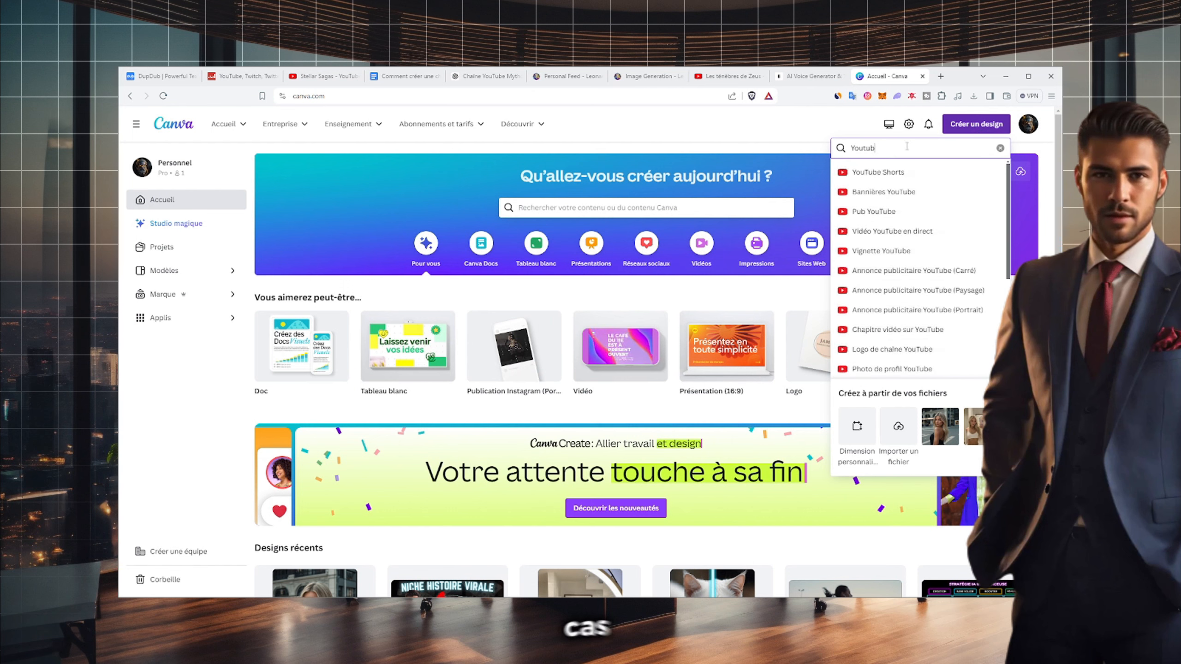
click(985, 252)
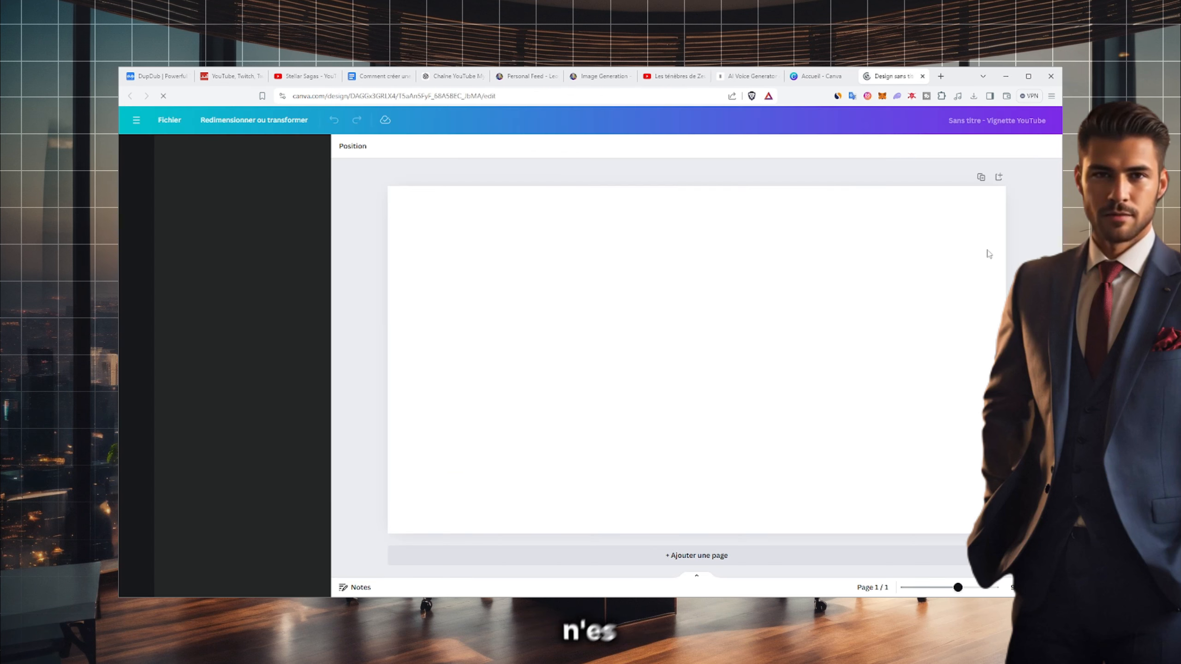
scroll(287, 318, down, 2)
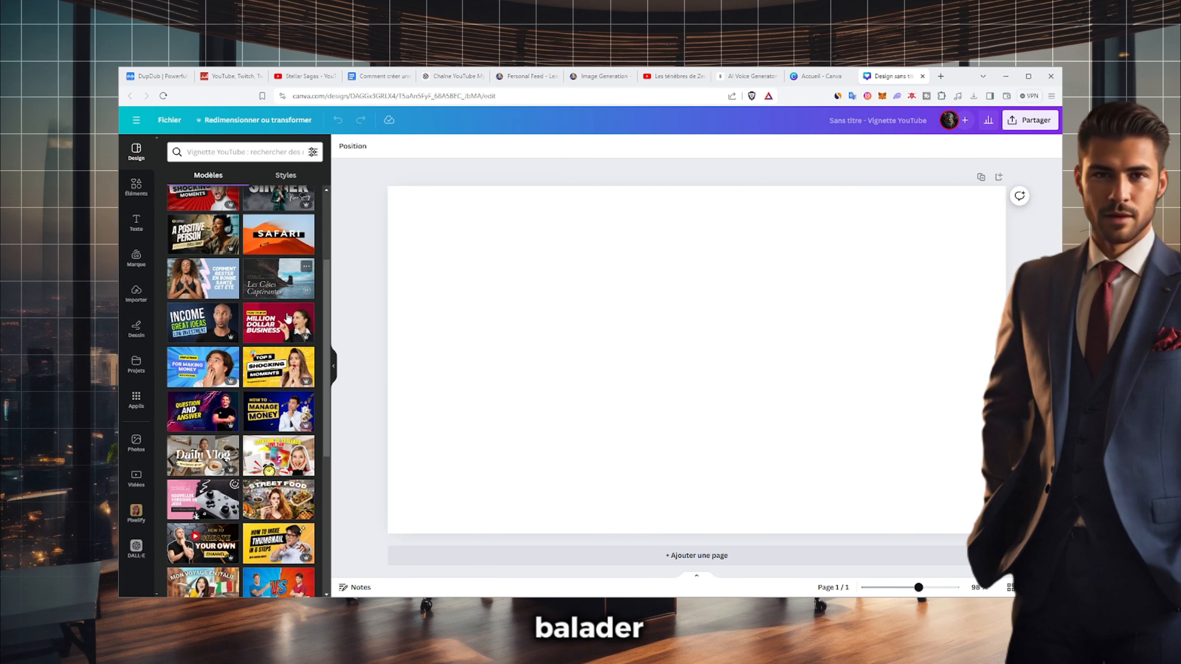
scroll(287, 318, down, 5)
scroll(287, 321, up, 10)
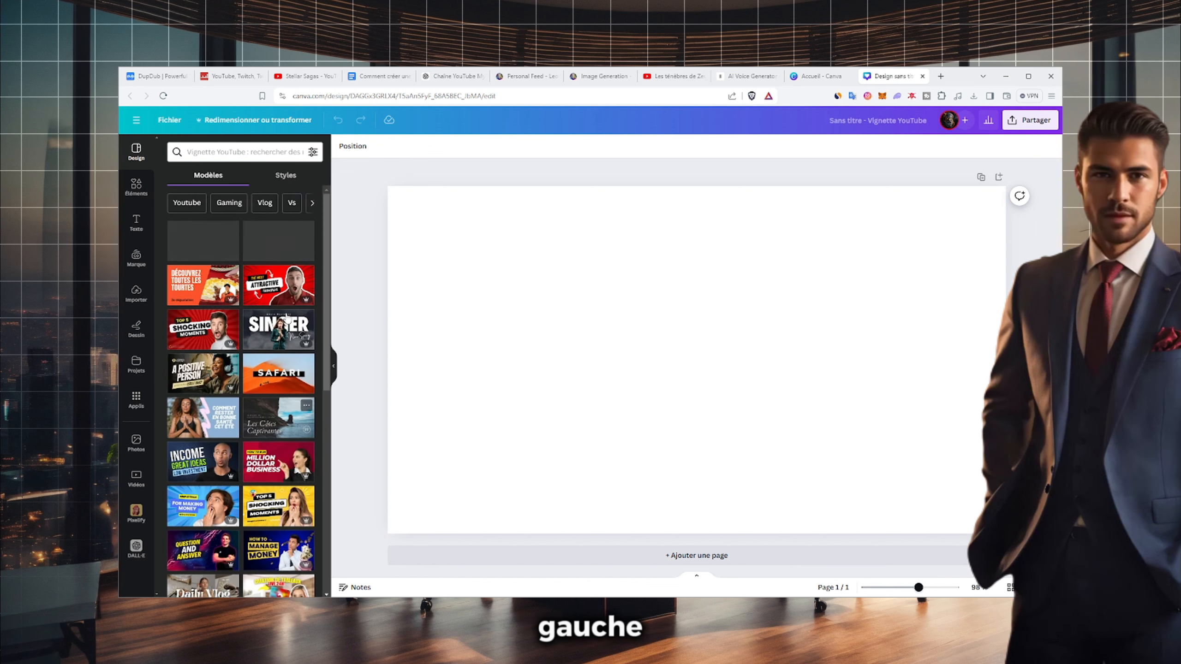
- Examine the video thumbnails on the Stellar Sagas YouTube channel for inspiration, ending back at the blank Canva design
click(300, 75)
scroll(858, 374, down, 5)
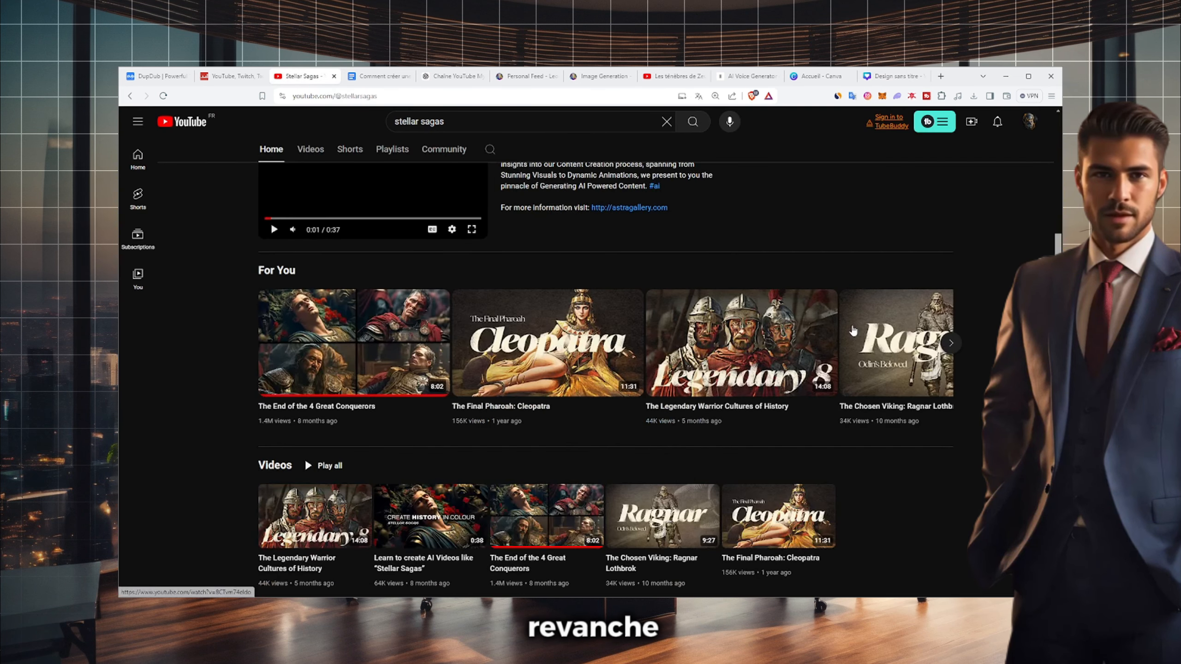
scroll(943, 495, down, 1)
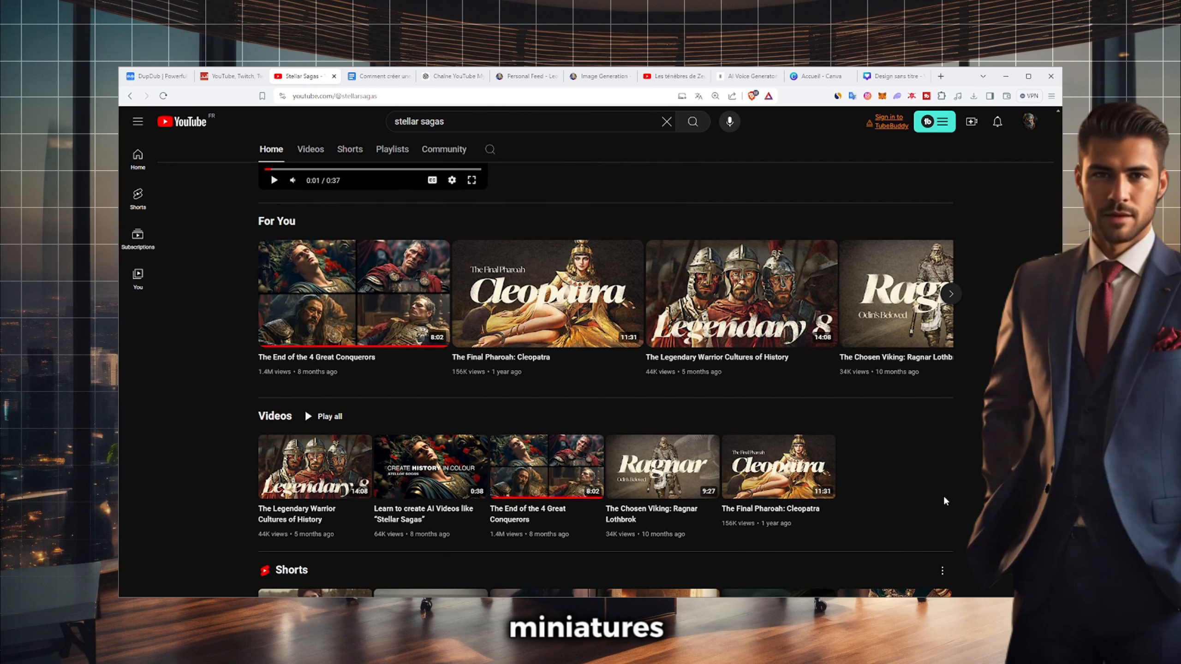
scroll(358, 199, up, 3)
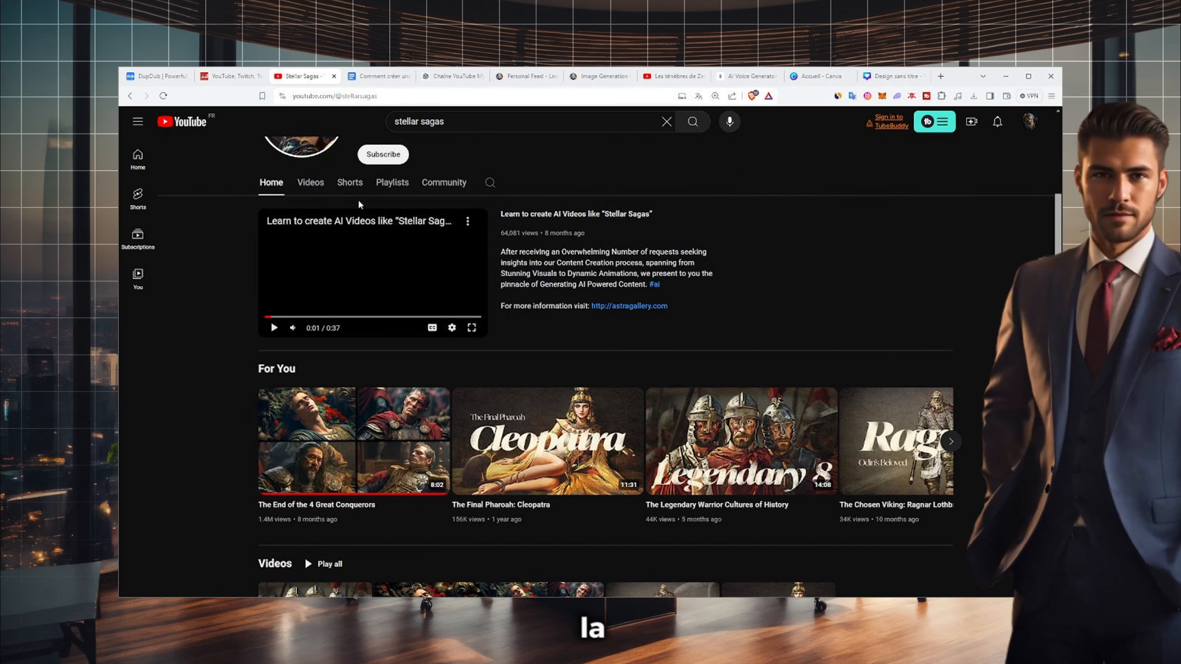
click(310, 182)
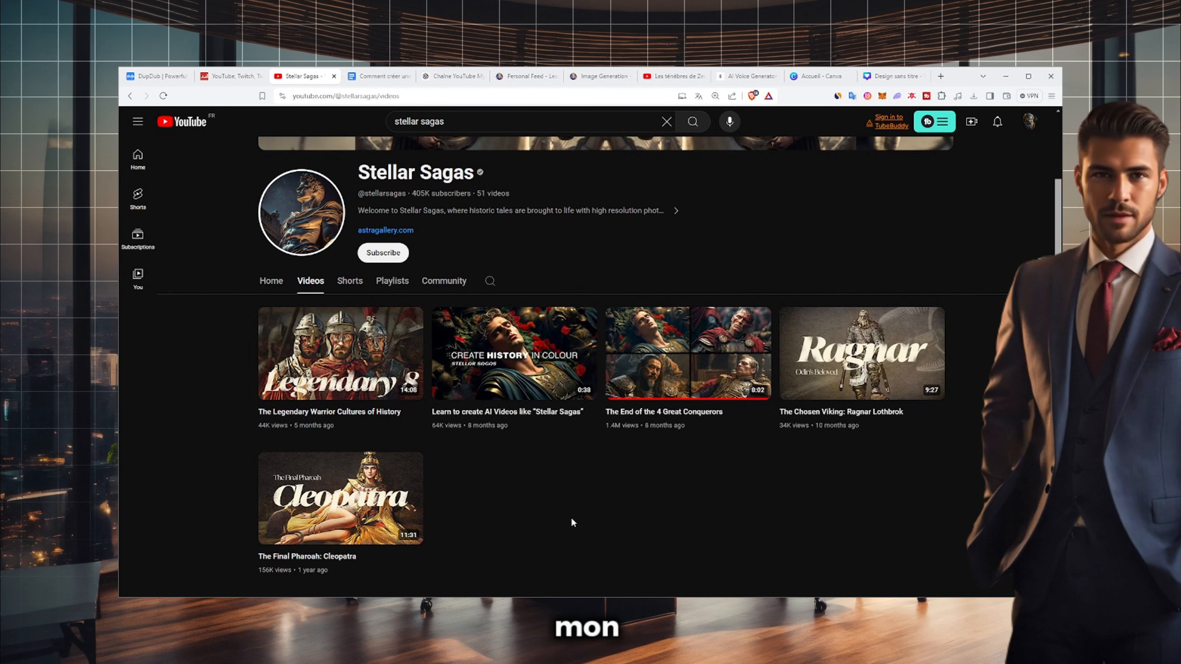
click(878, 80)
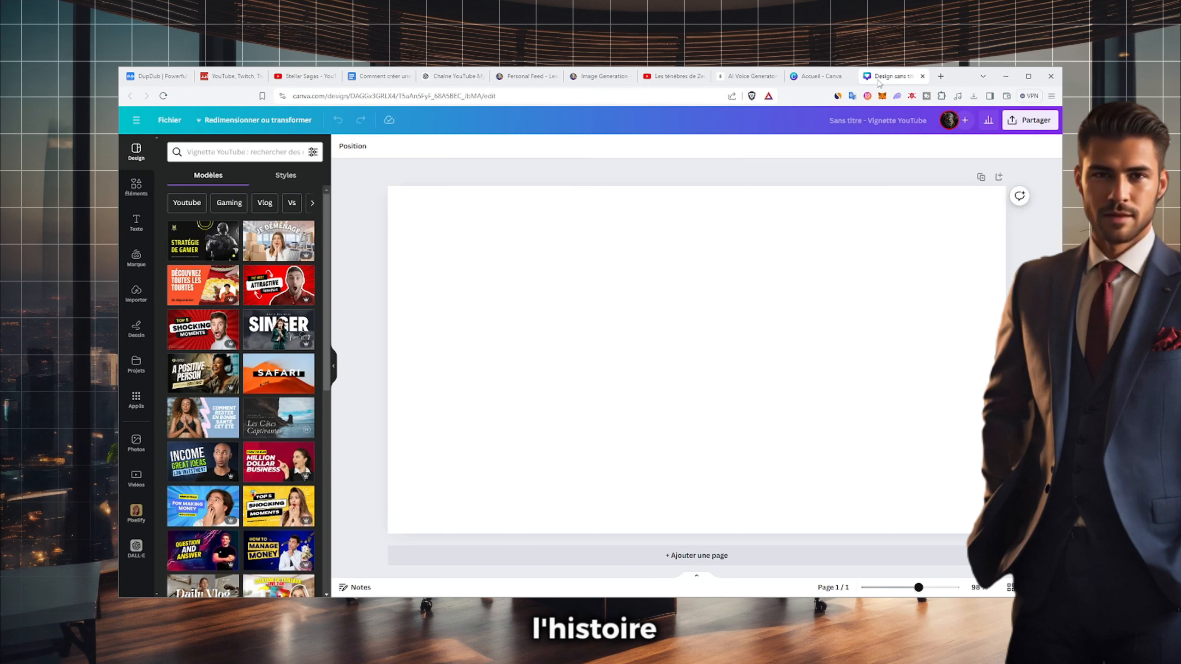
- Switch to the Leonardo.Ai personal feed and download the image of Zeus and Cronos fighting as "Miniature" into the Zeus folder
click(526, 76)
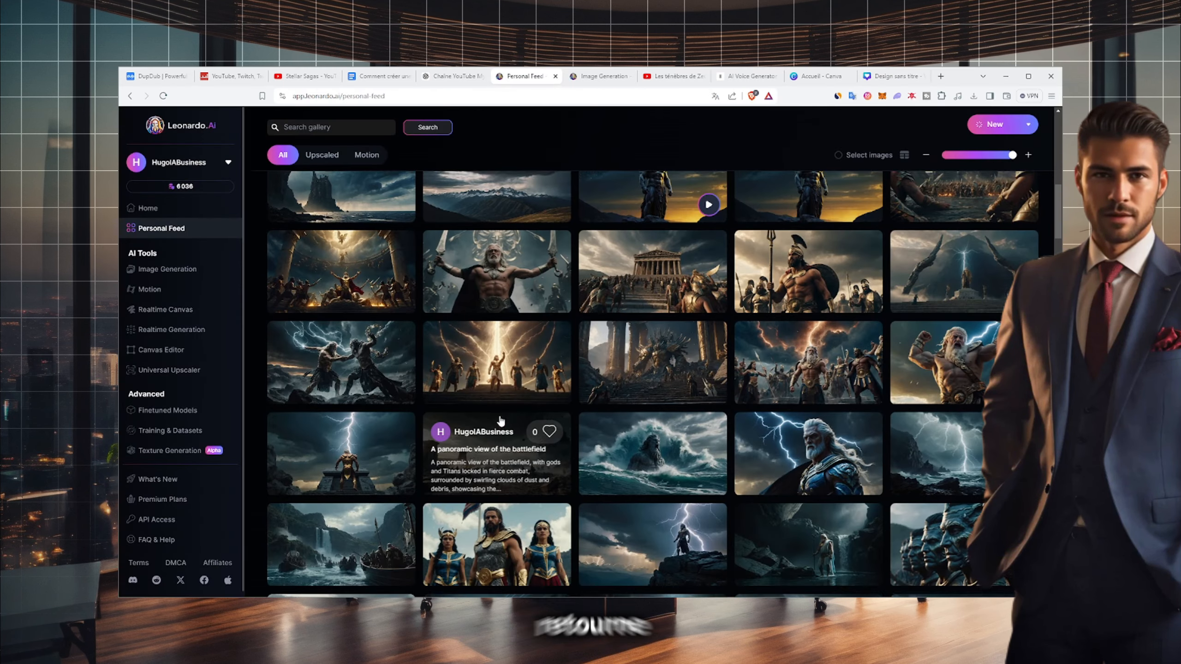
scroll(500, 421, up, 3)
scroll(500, 421, down, 3)
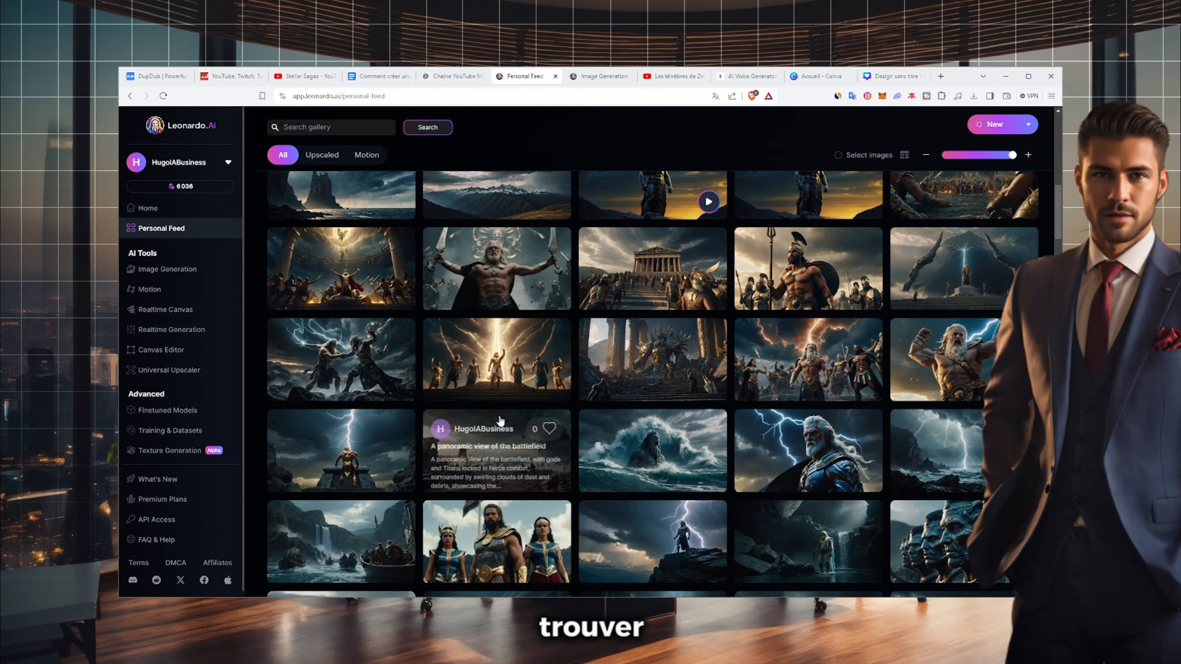
click(507, 363)
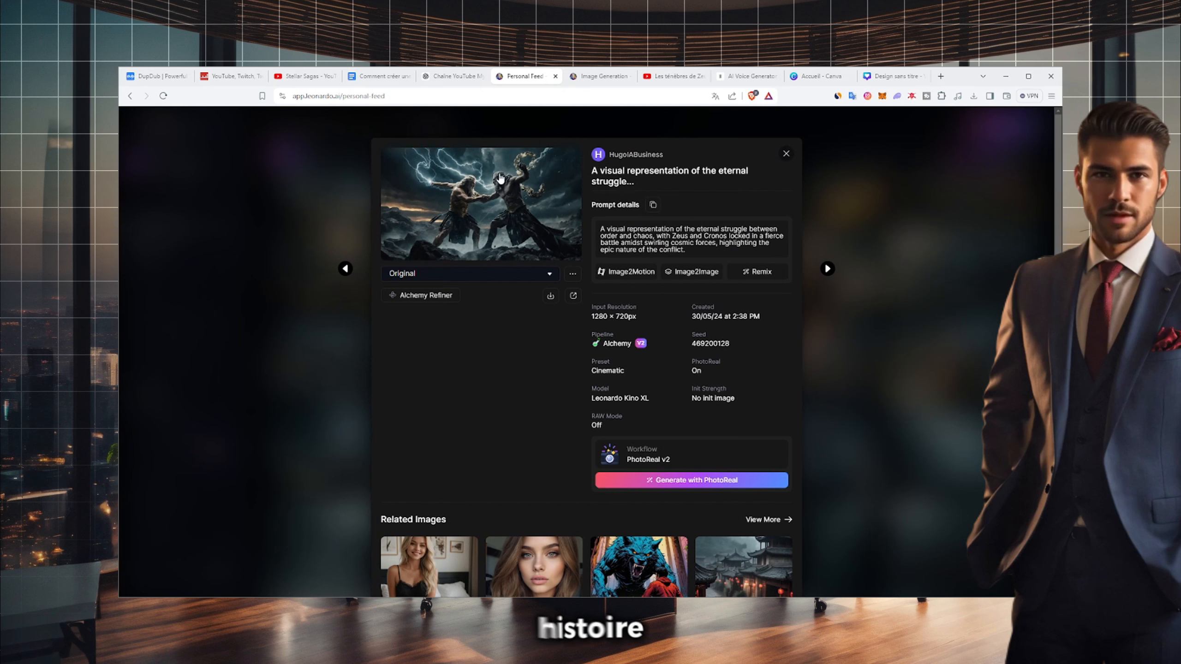
click(550, 295)
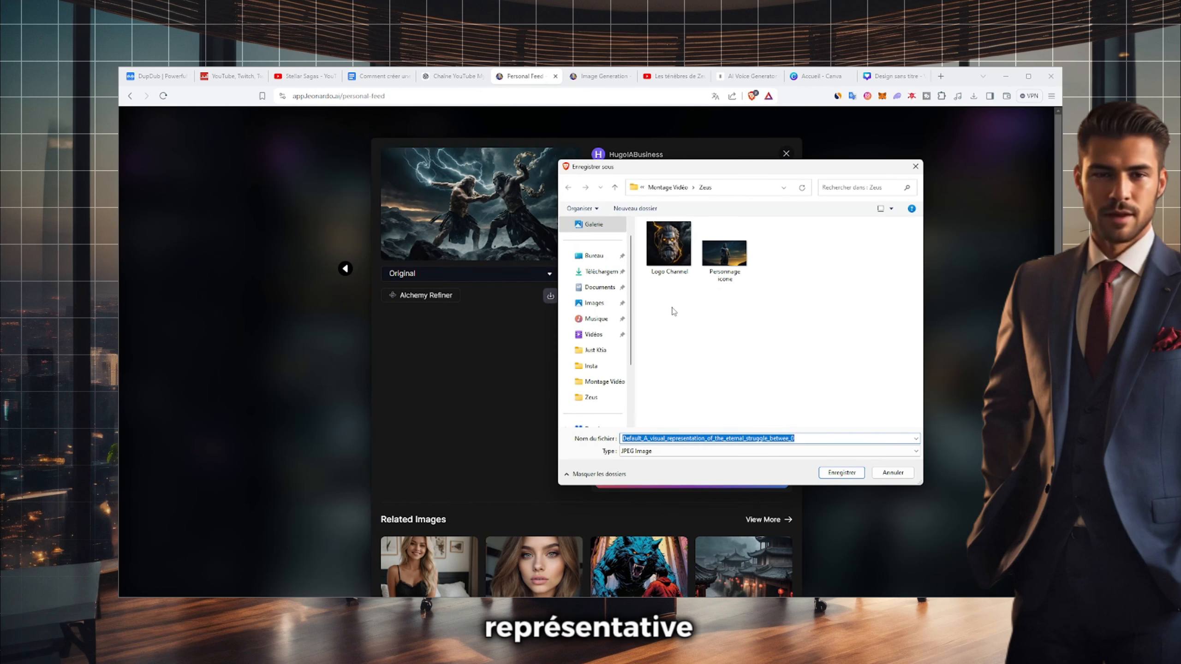
text(Miniature)
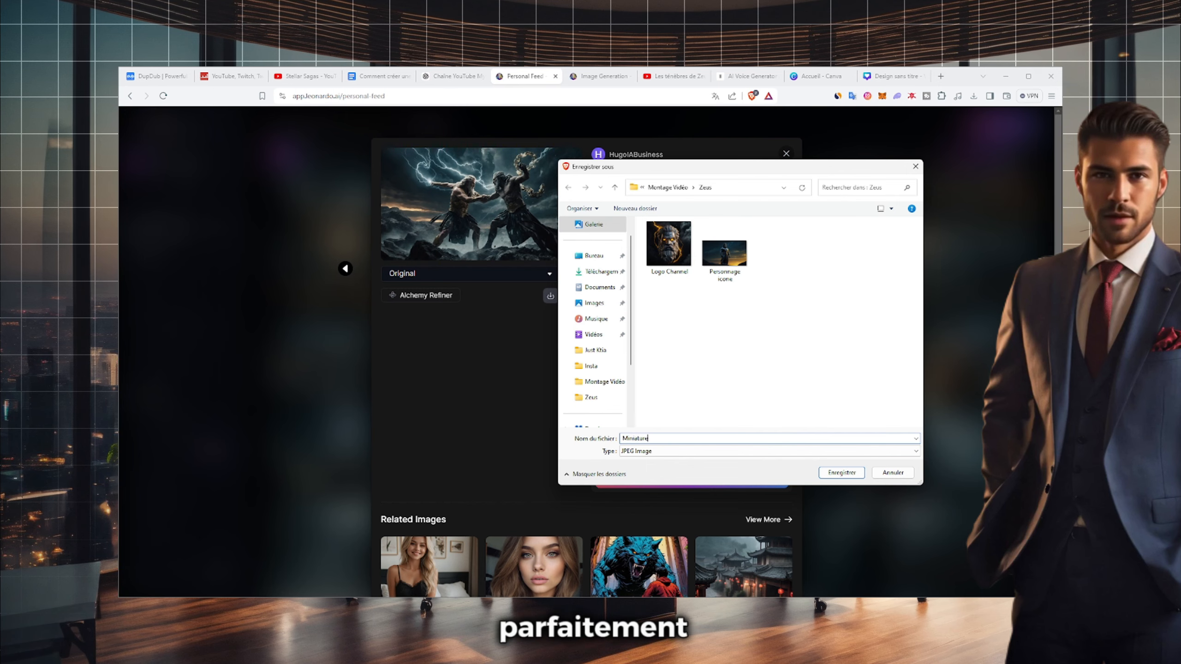
key(Return)
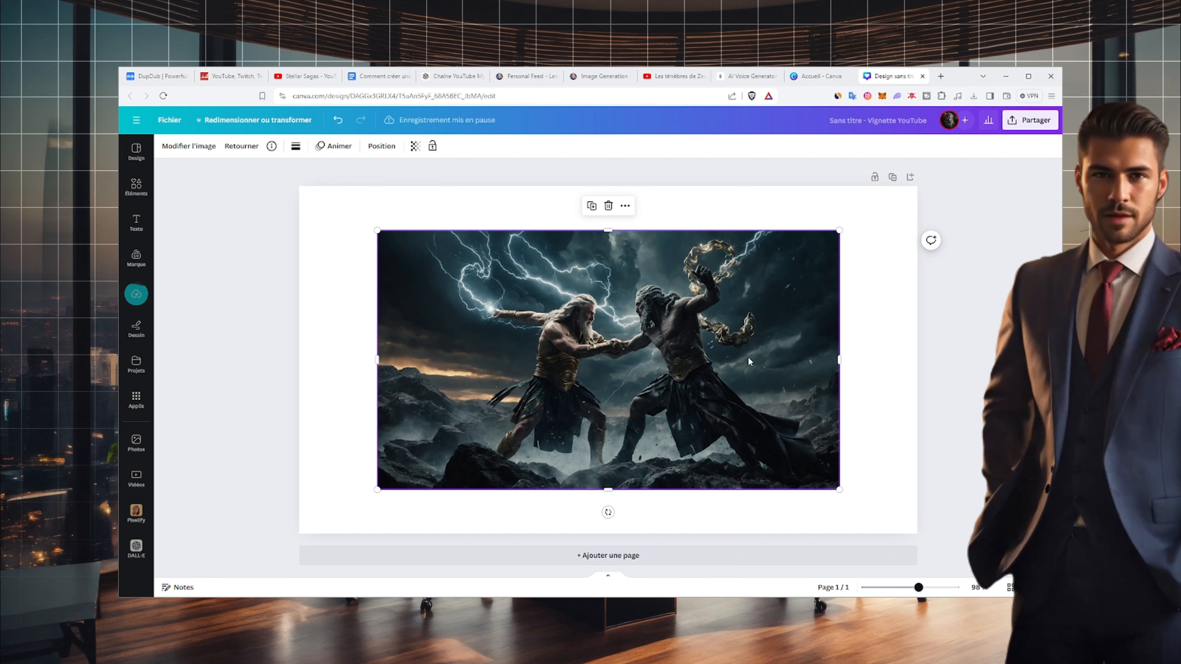
- Duplicate the Zeus and Cronos fight image, remove the copy's background and offset the cutout from the original
drag(705, 397, 709, 403)
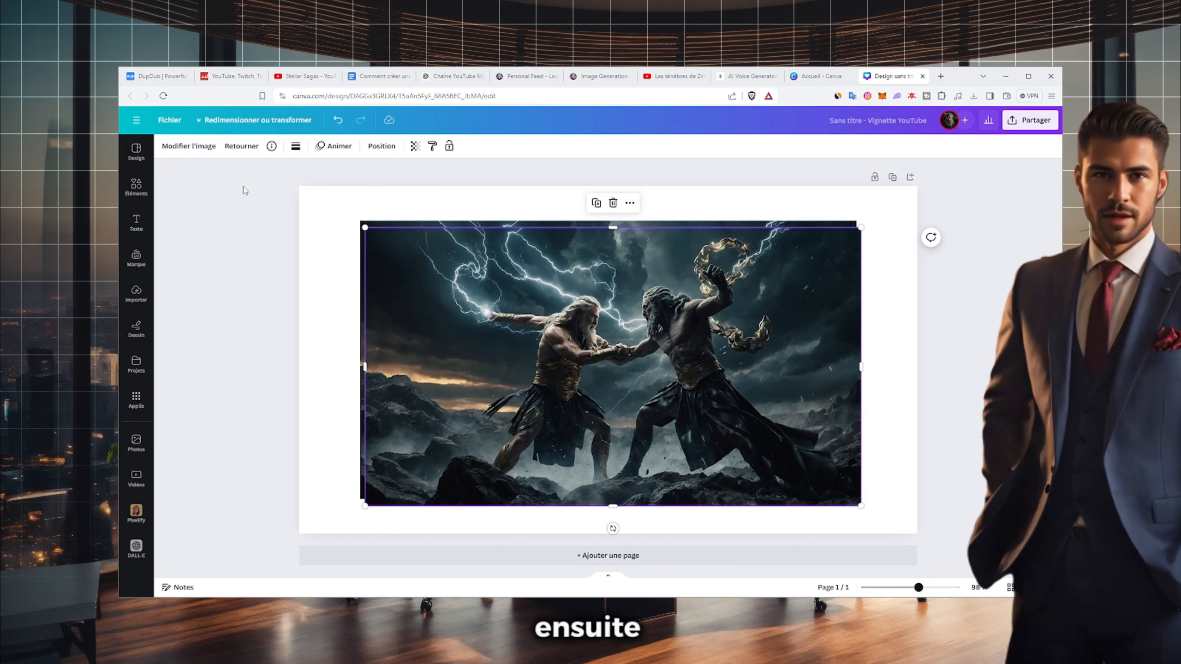
click(189, 145)
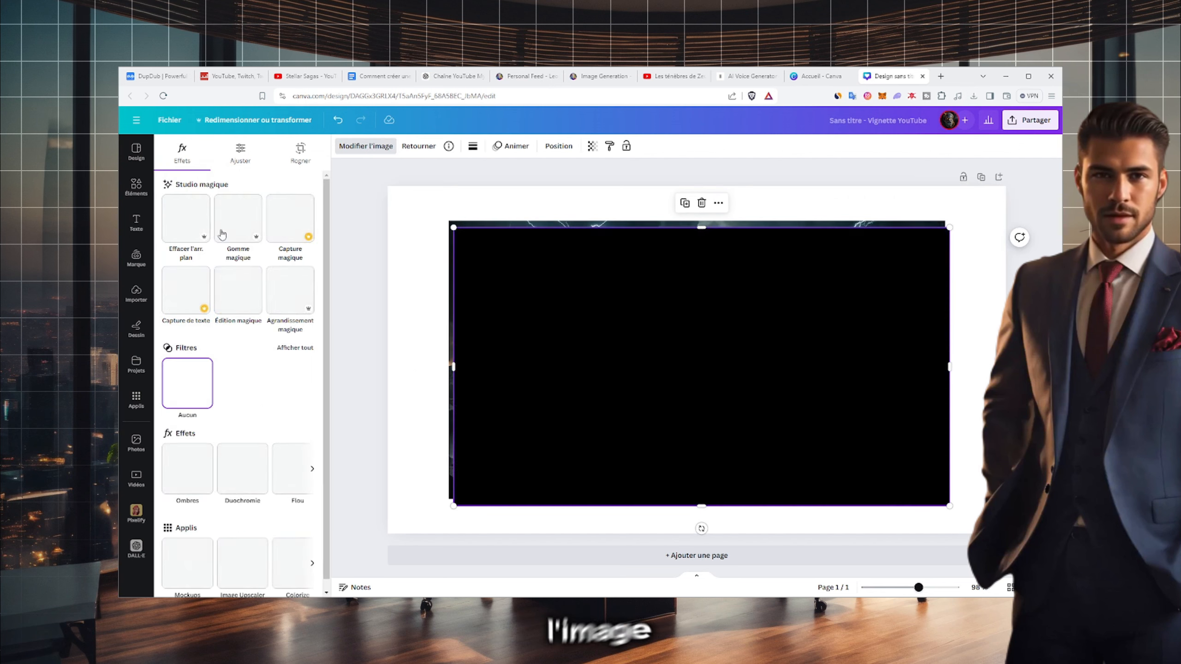
drag(686, 408, 656, 401)
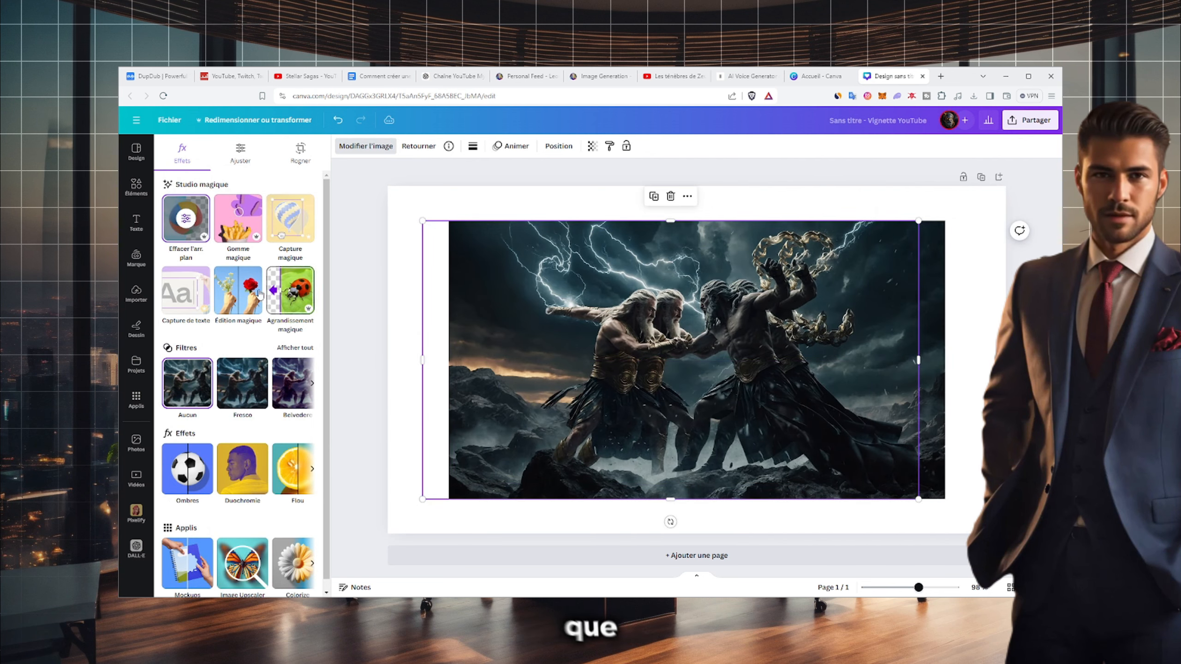
- Erase the left fighter's outstretched arm from the cutout with the Magic Eraser (Gomme magique) brush
click(238, 223)
mouse_move(533, 291)
mouse_down()
mouse_move(514, 293)
mouse_move(597, 301)
mouse_up()
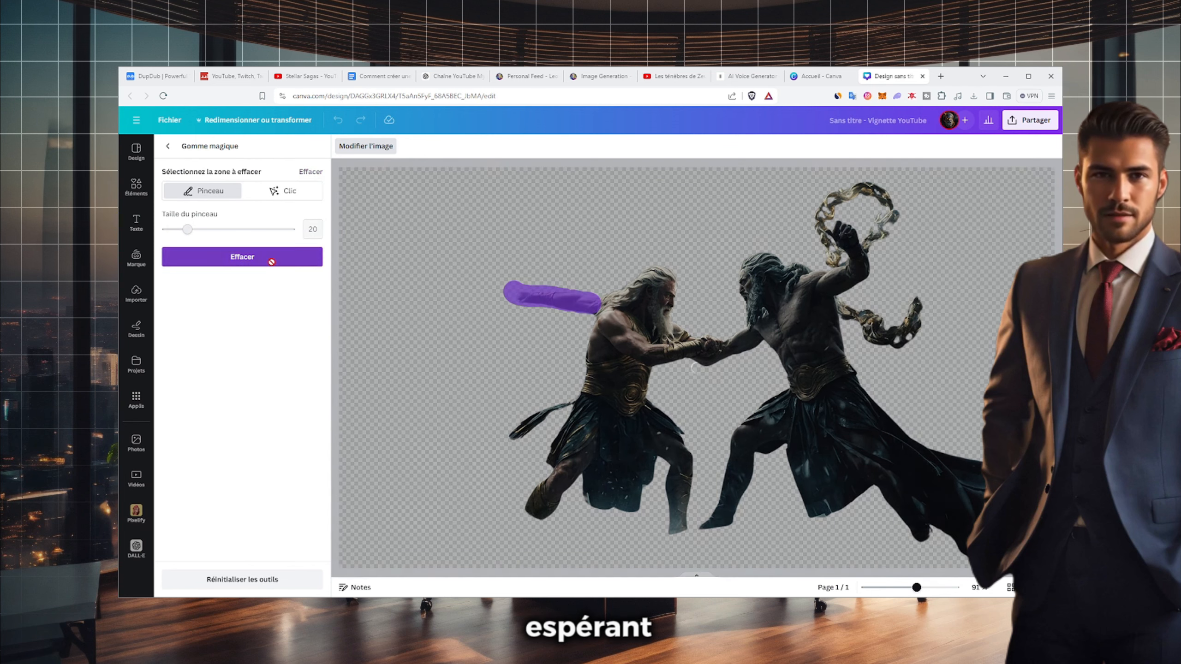
click(272, 259)
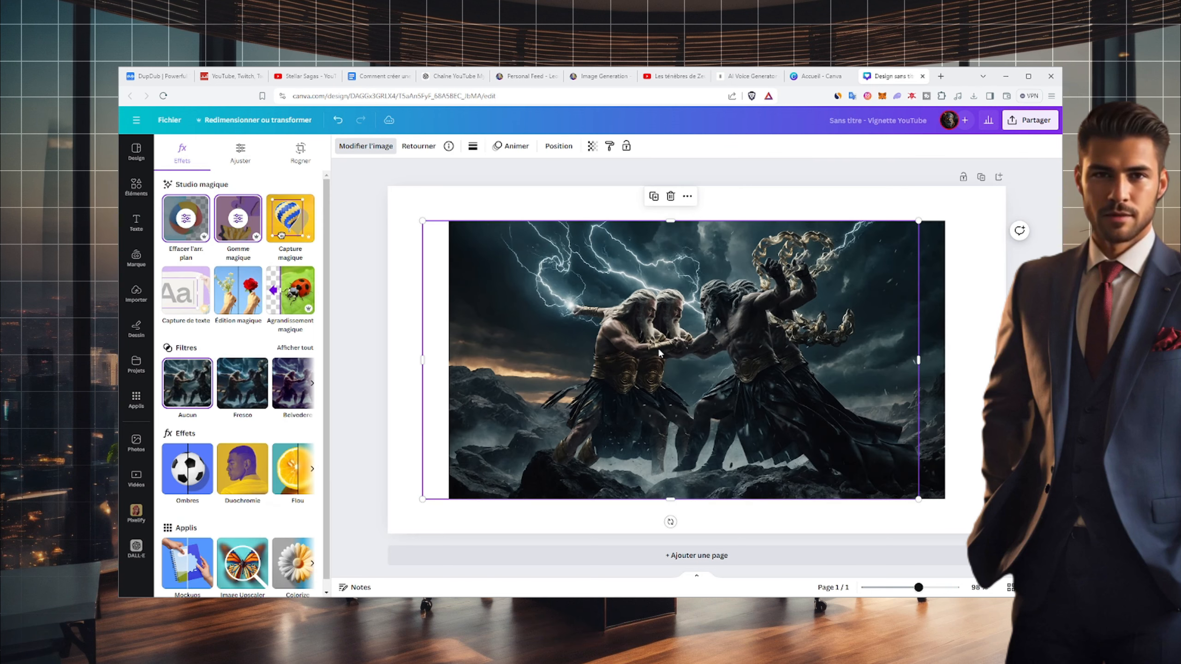
- Move the cutout aside and erase the same outstretched arm from the original background image with the Magic Eraser
drag(659, 352, 687, 352)
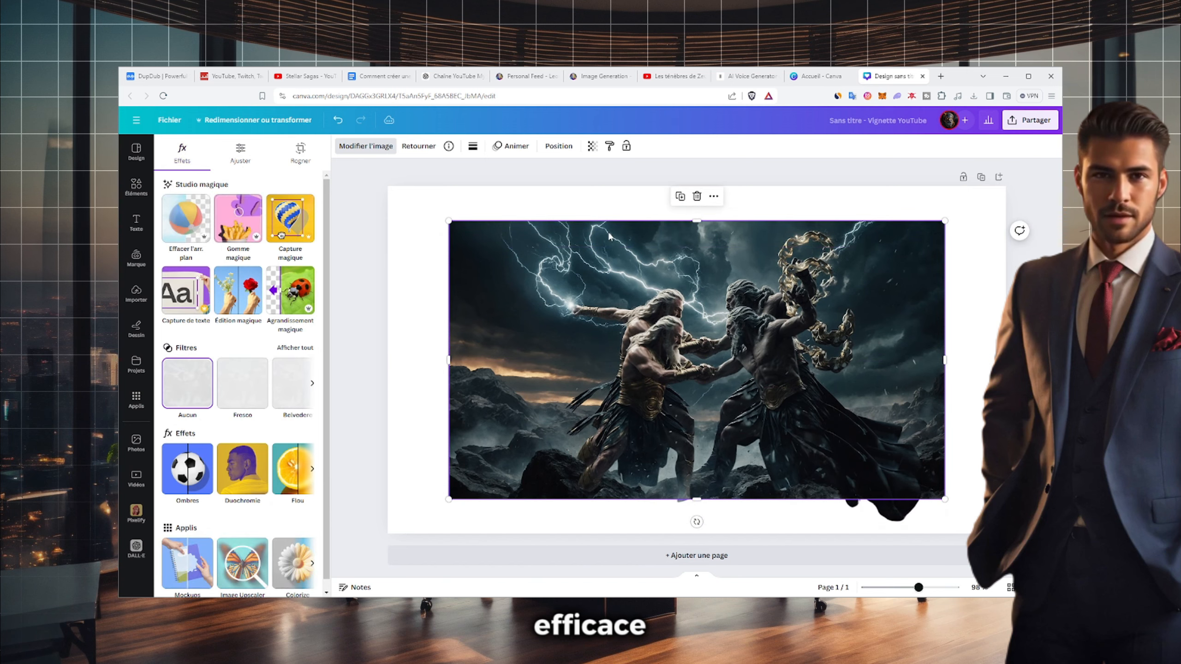
click(237, 219)
drag(514, 293, 566, 300)
click(241, 257)
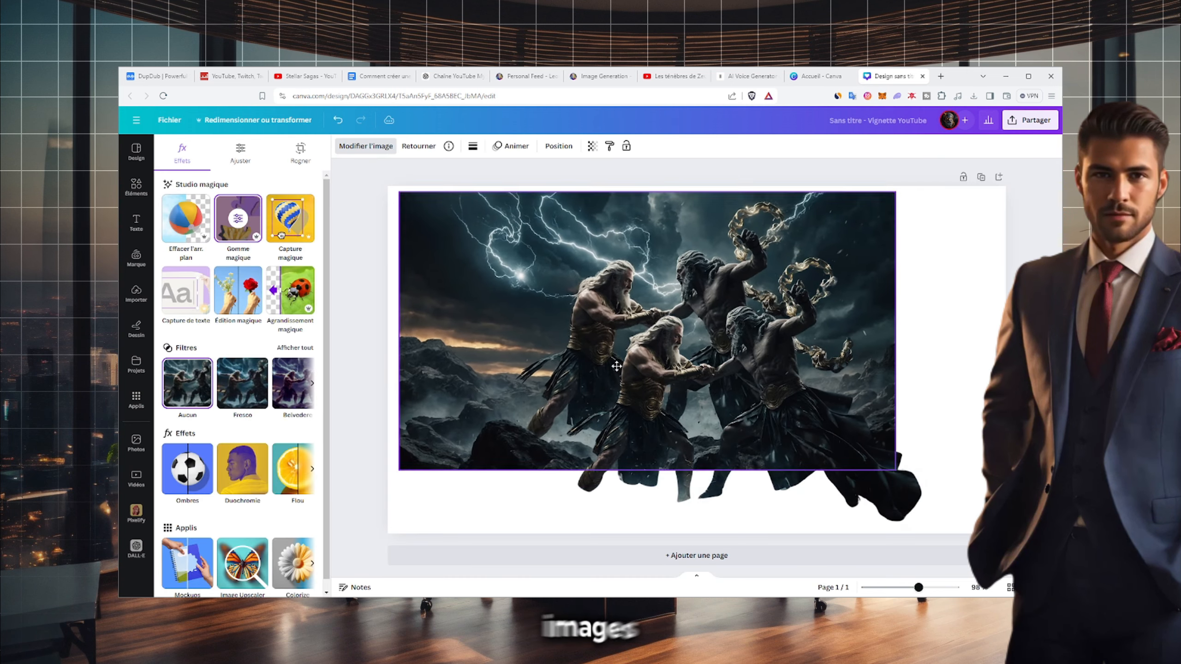
- Align the background image and the fighters' cutout and enlarge both to fill the whole thumbnail
drag(616, 366, 605, 361)
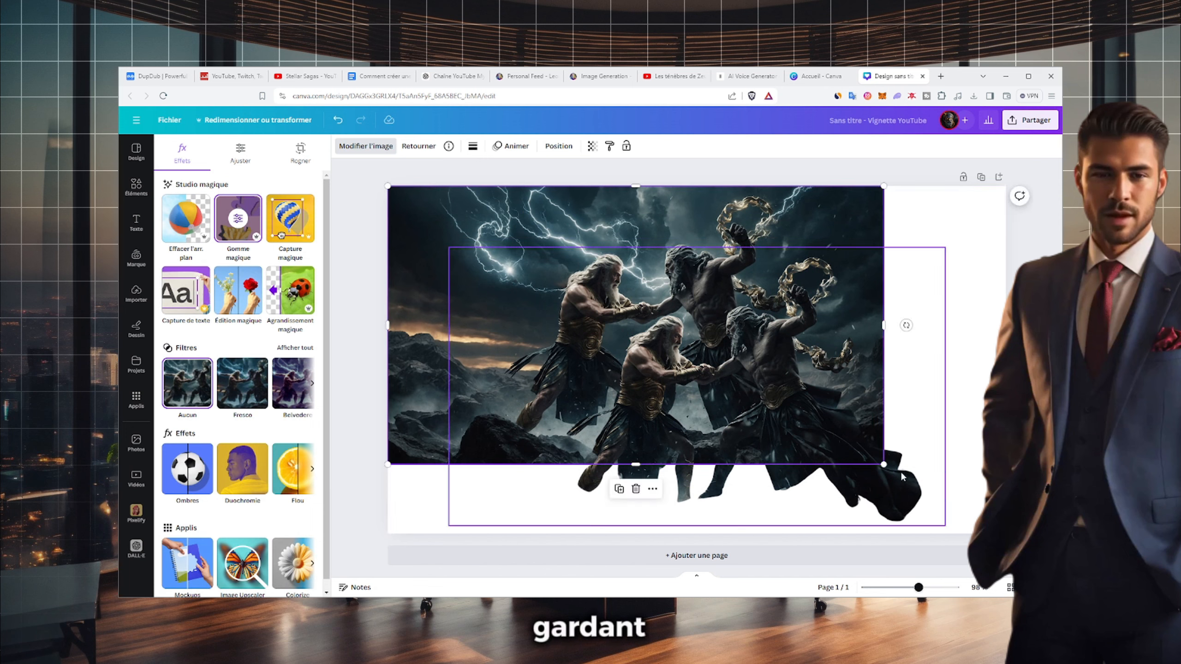
drag(886, 465, 1013, 523)
drag(895, 474, 835, 484)
drag(885, 256, 1005, 186)
- Select the full background image among the layers and apply a slight blur (Flou) to the entire image
right_click(443, 240)
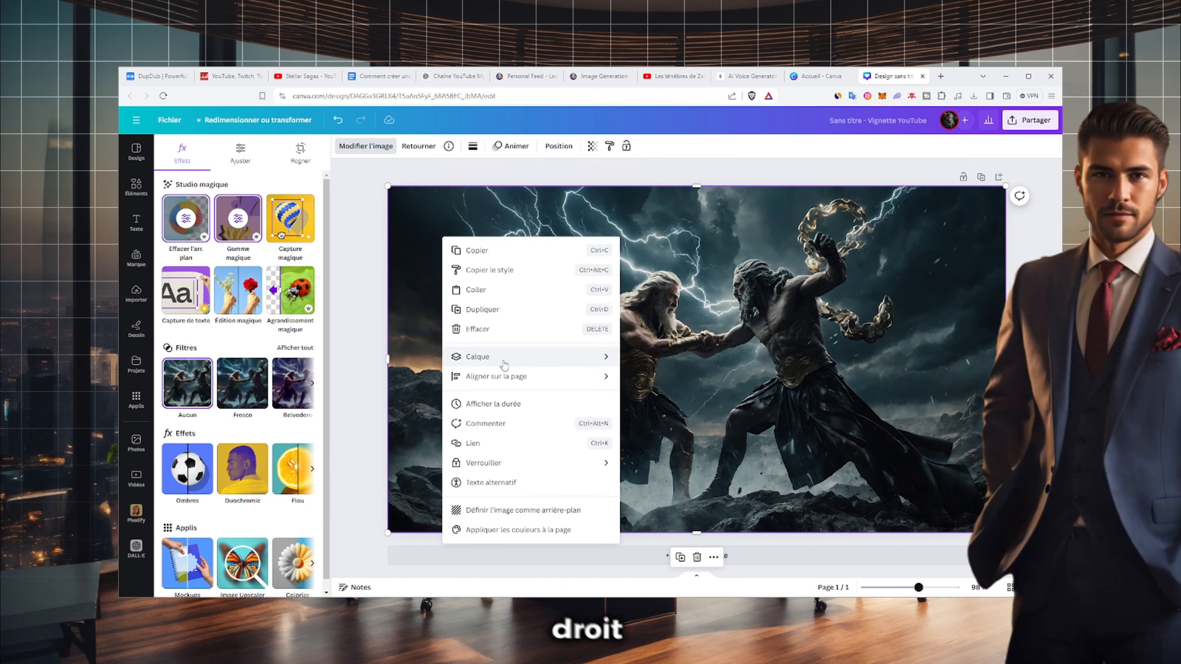
mouse_move(504, 364)
click(689, 444)
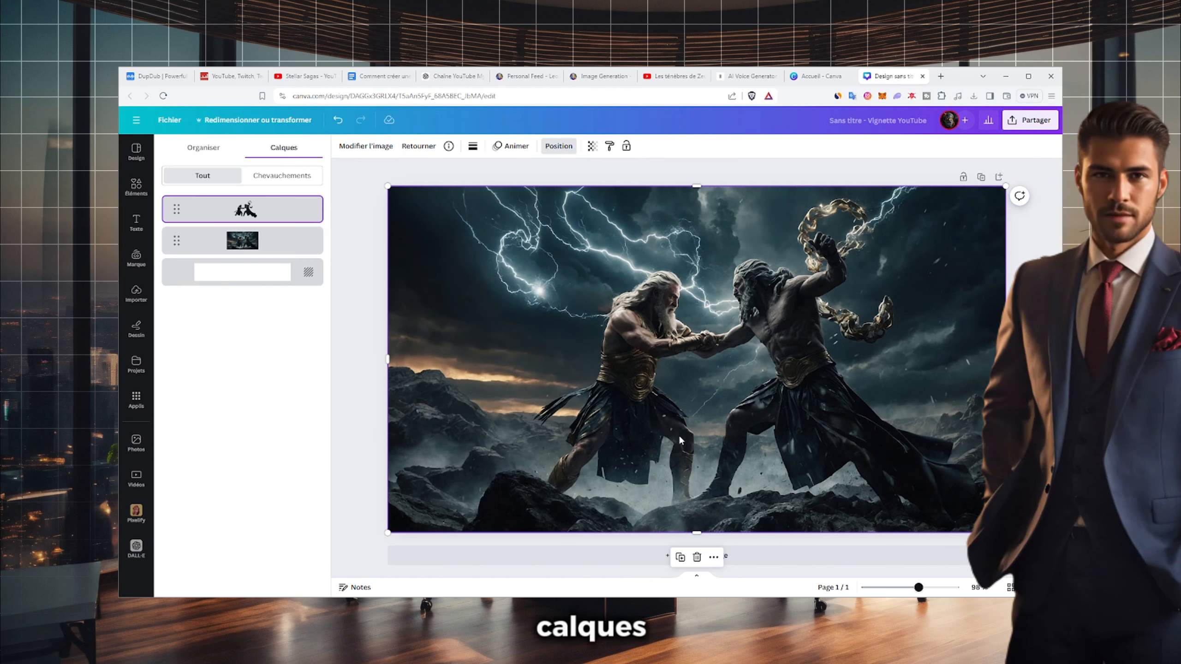
click(250, 245)
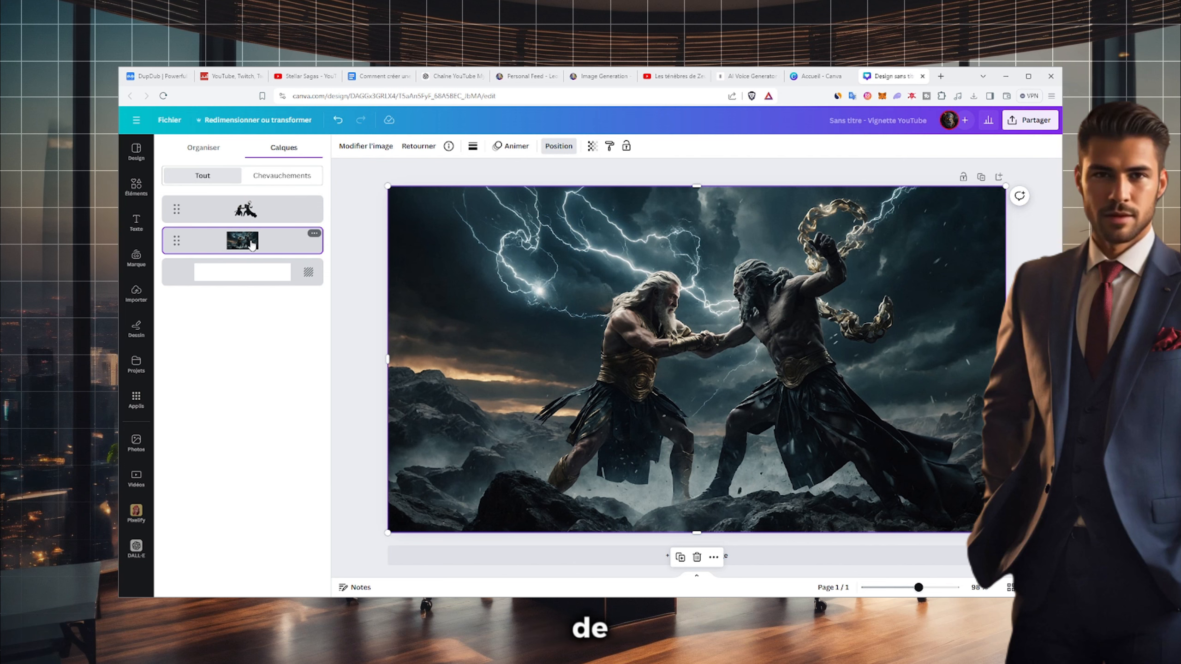
click(366, 146)
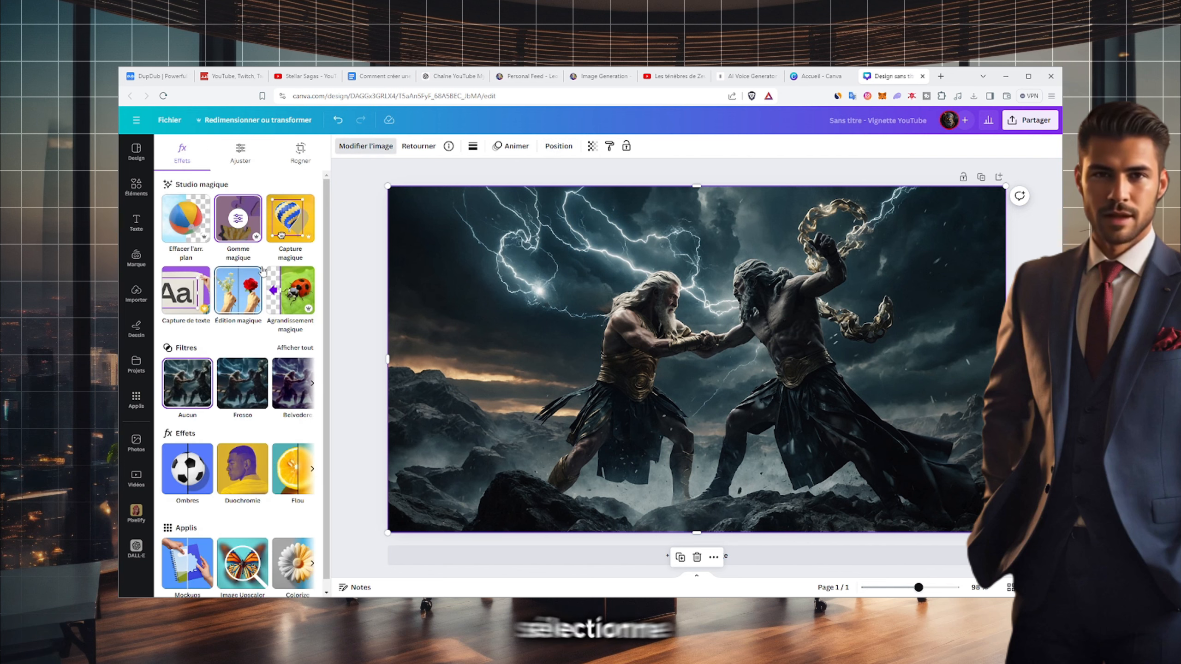
click(288, 465)
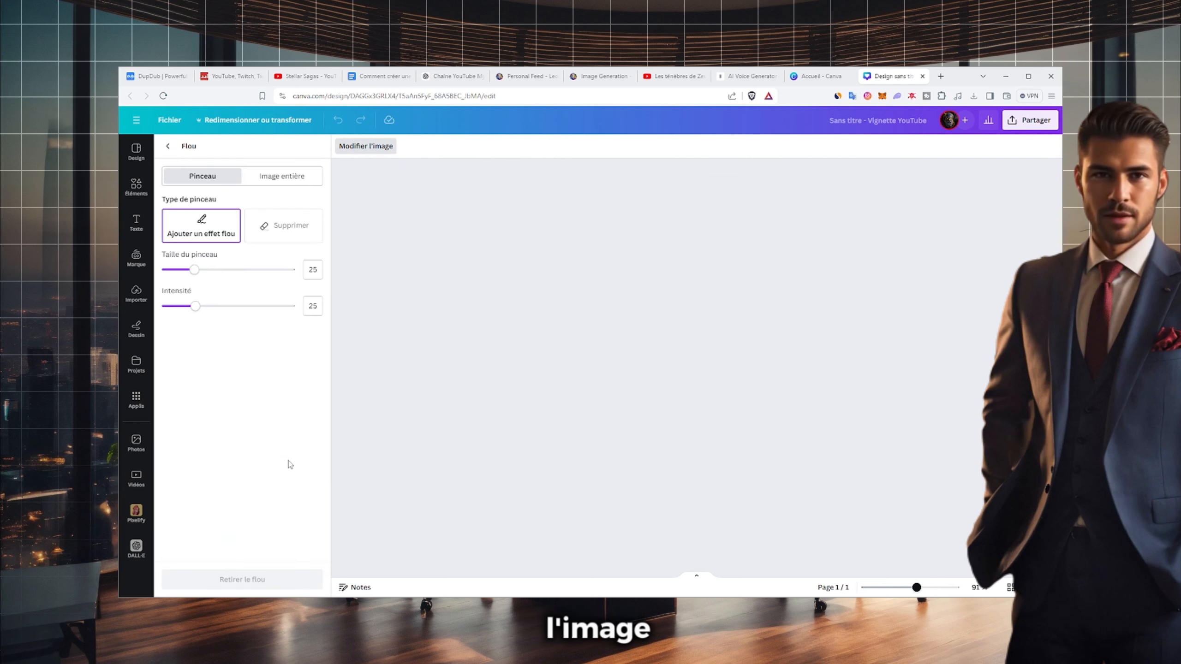
click(282, 176)
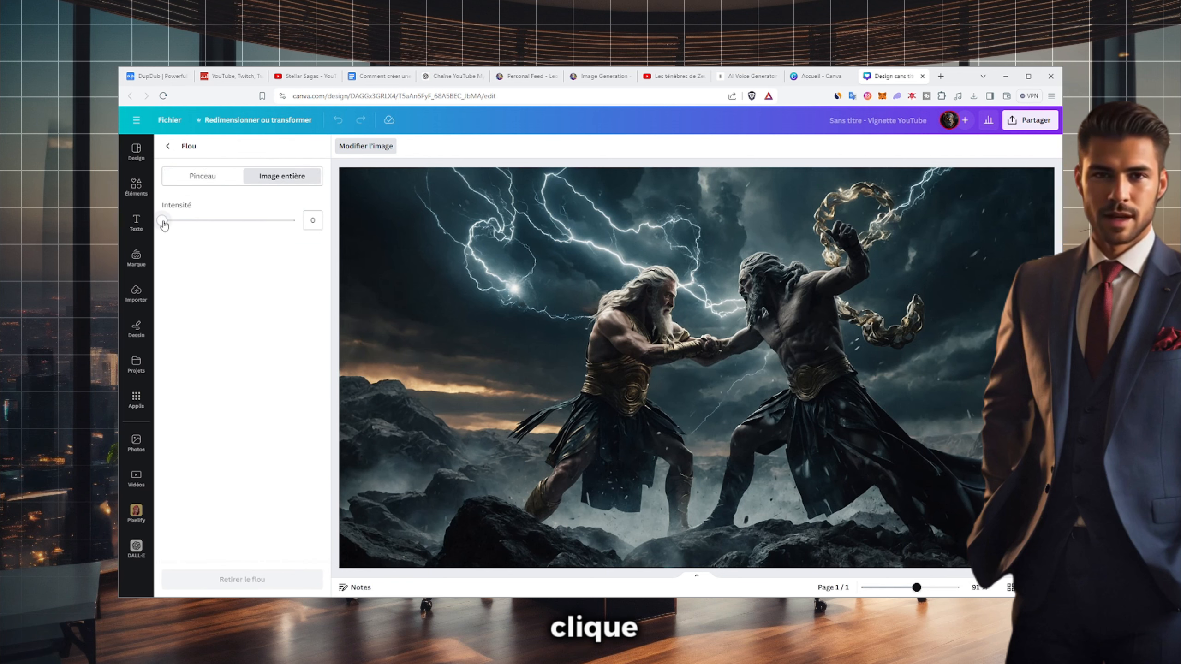
drag(165, 220, 182, 226)
click(168, 146)
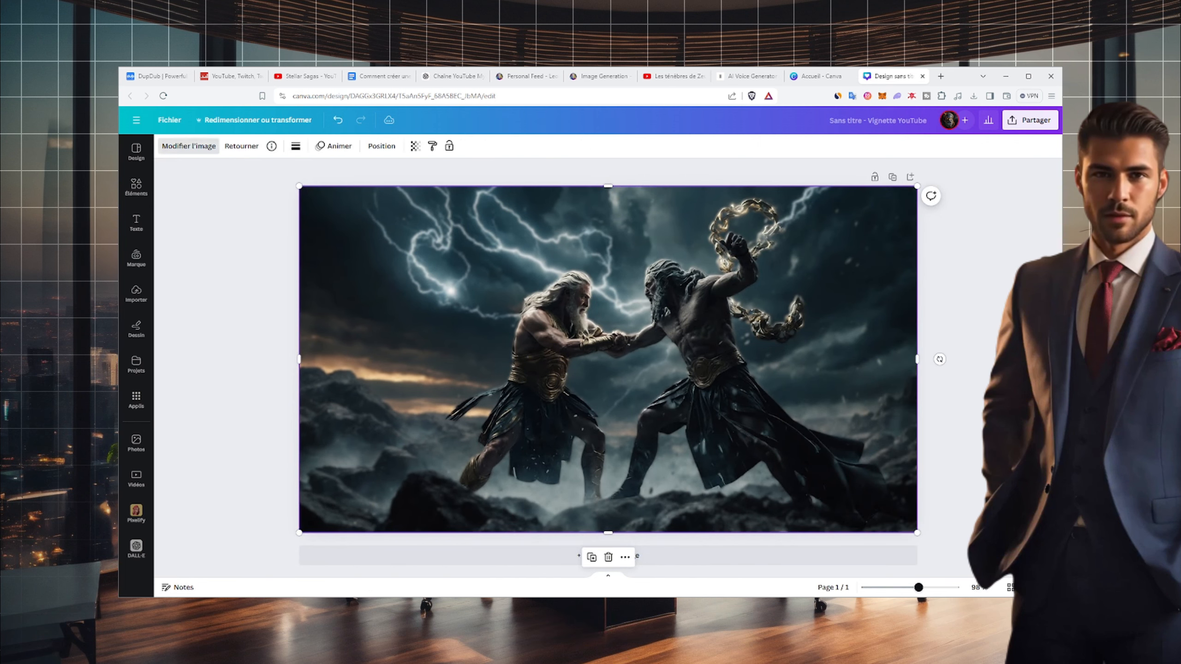
- Blur the lower edges of the fighters' legs on the cutout with a blur brush of size 48 and intensity 4
click(366, 145)
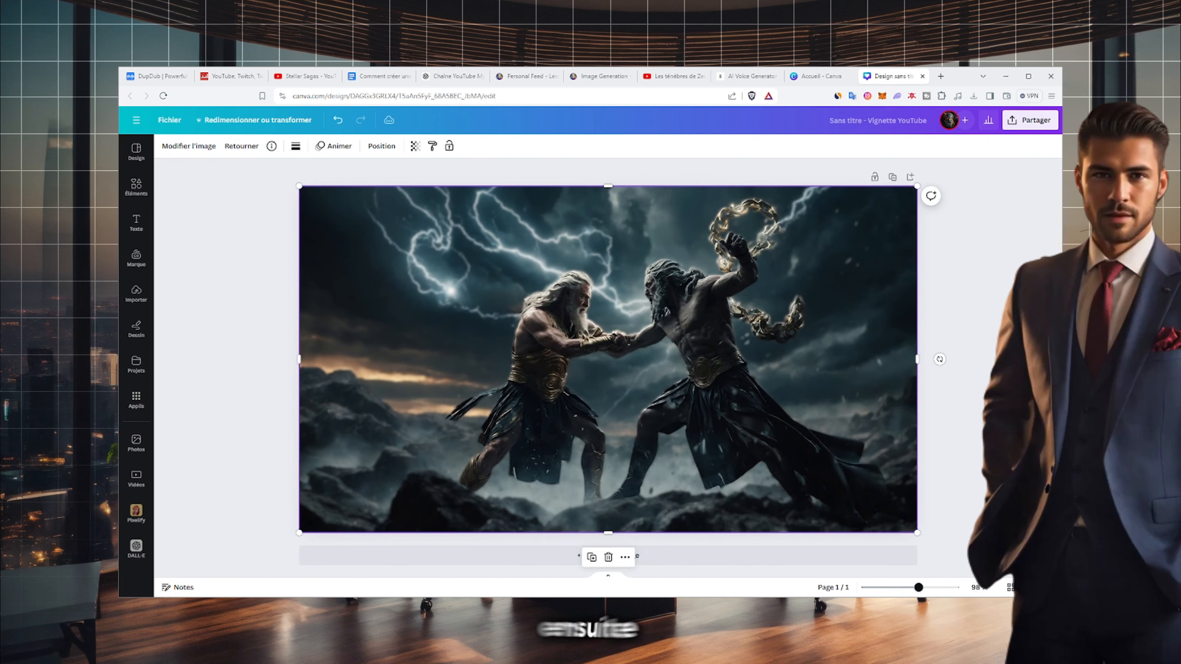
click(188, 145)
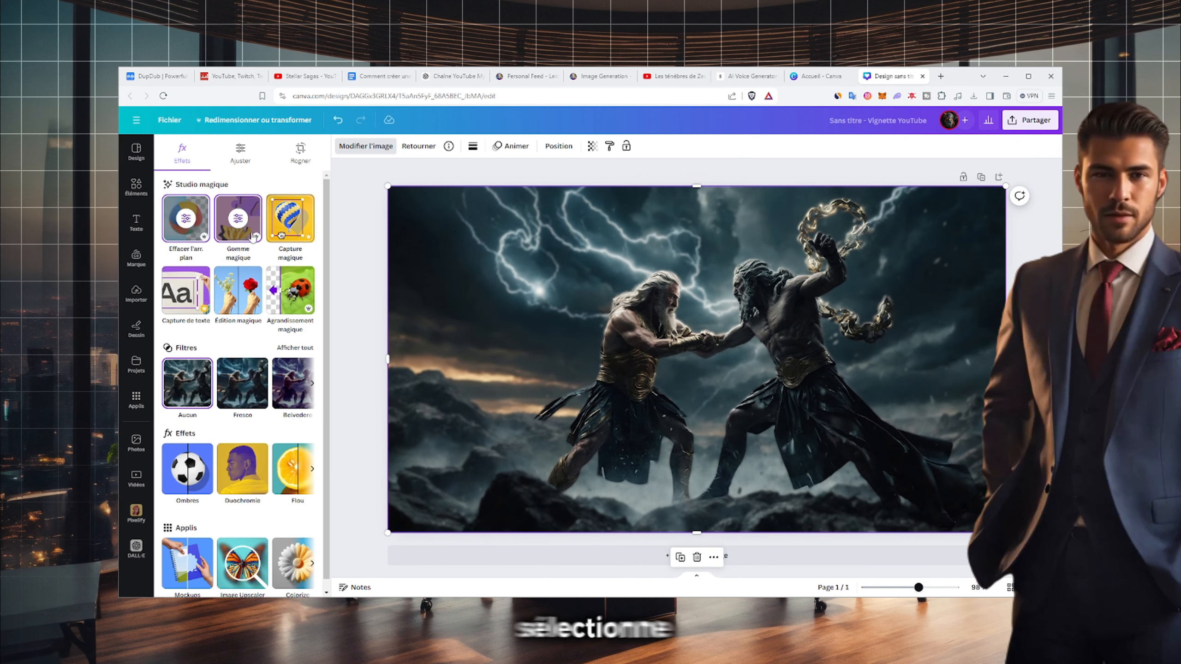
click(282, 455)
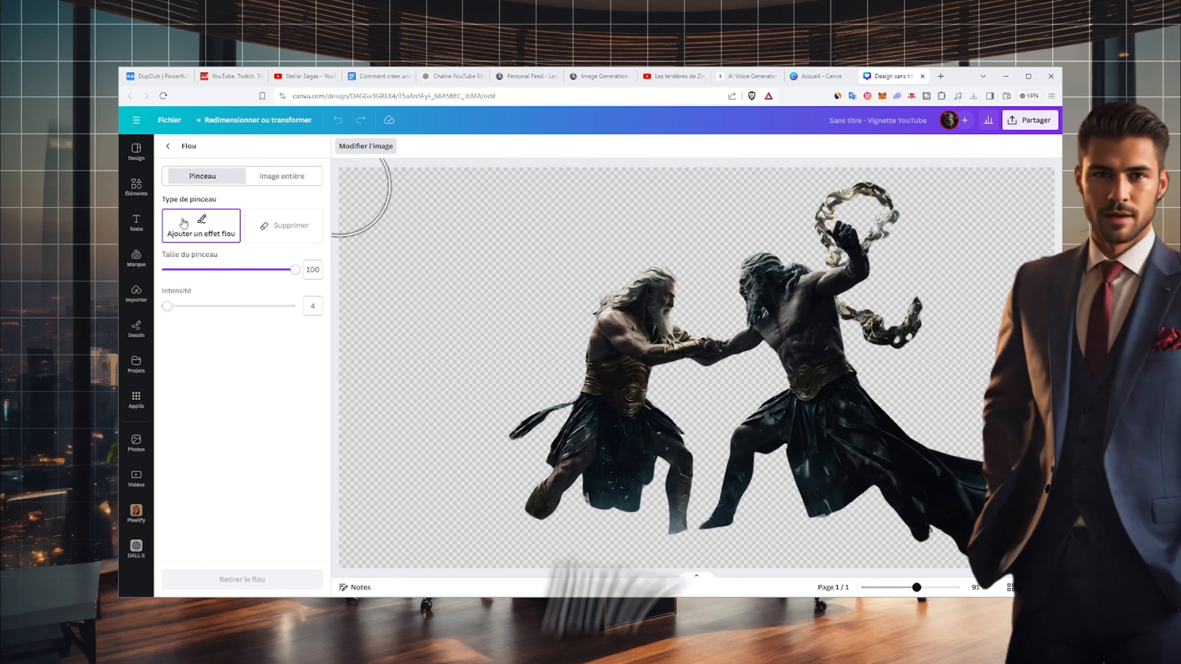
click(225, 269)
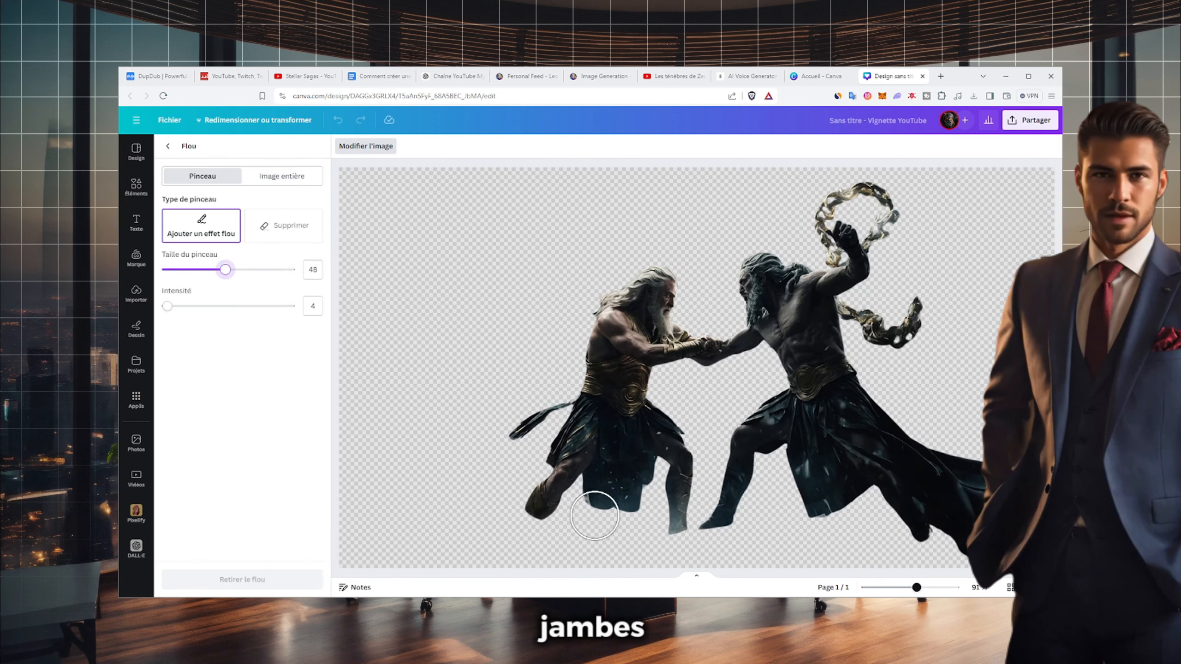
mouse_move(594, 516)
mouse_down()
mouse_move(693, 553)
mouse_move(725, 519)
mouse_move(953, 550)
mouse_up()
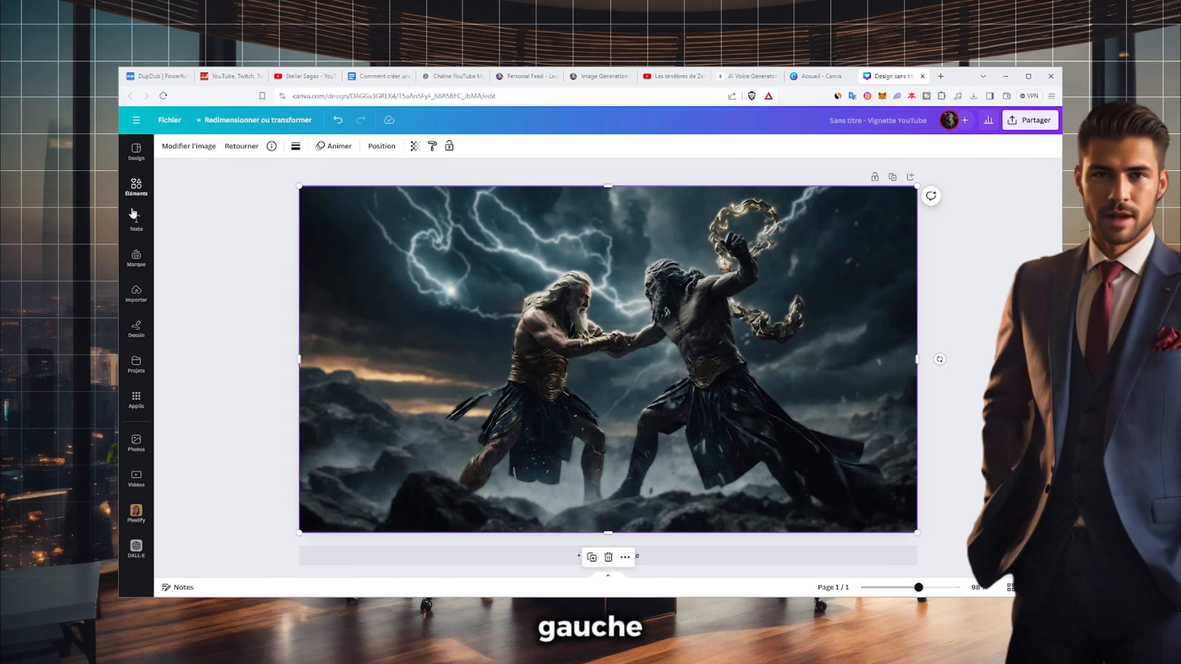
- Browse the text styles and add a Titre text reading "La chute des titans" to the thumbnail
click(135, 224)
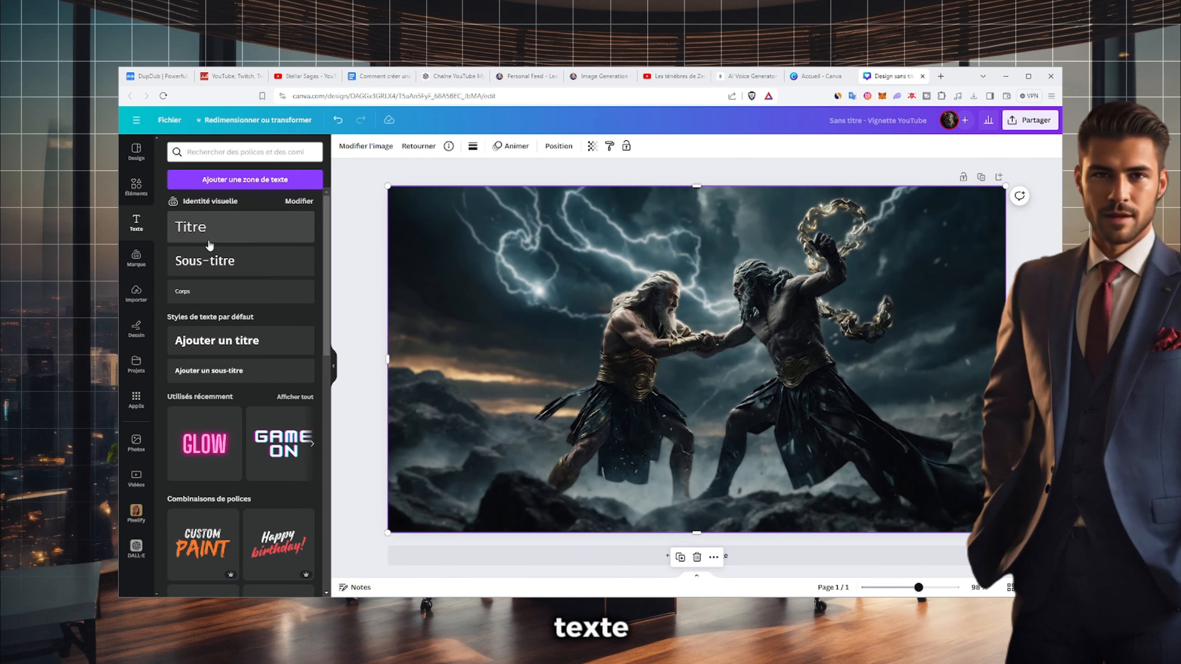
scroll(212, 423, down, 3)
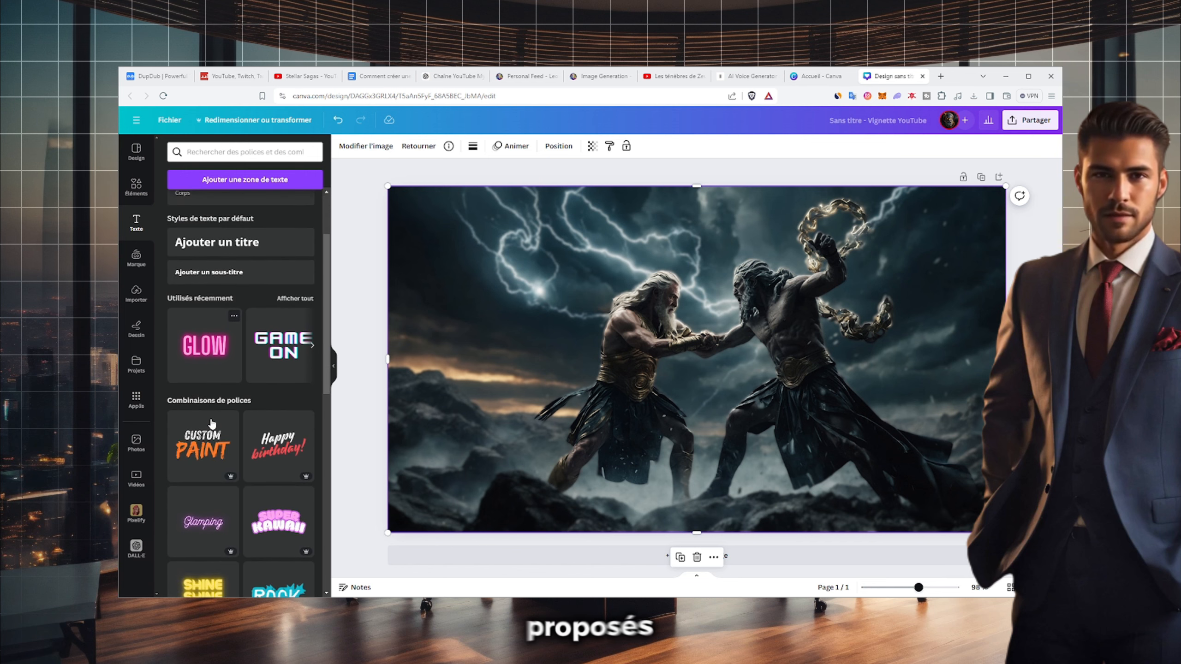
scroll(212, 423, down, 10)
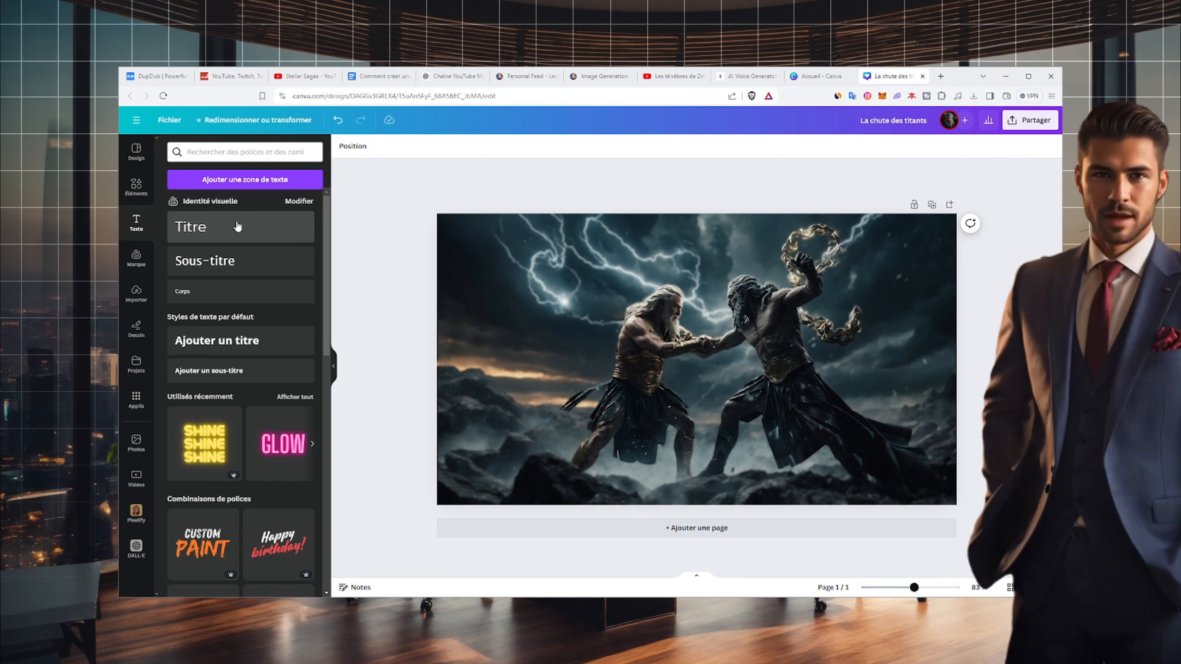
click(237, 226)
double_click(694, 358)
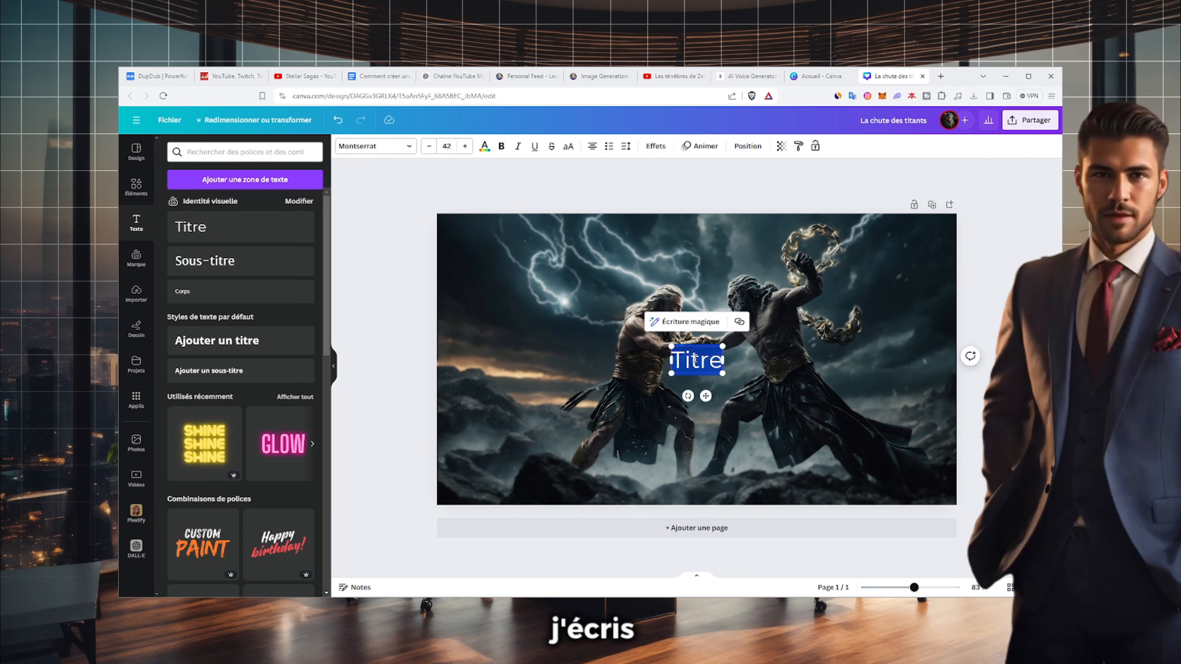
text(La c)
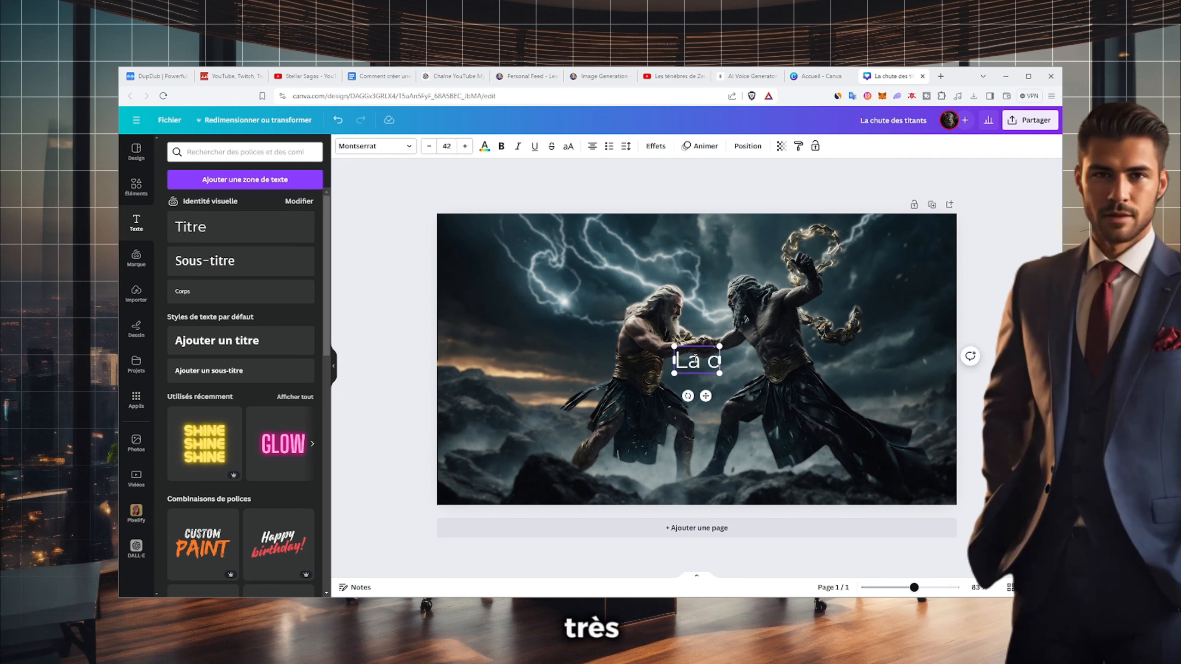
text(hute des titans)
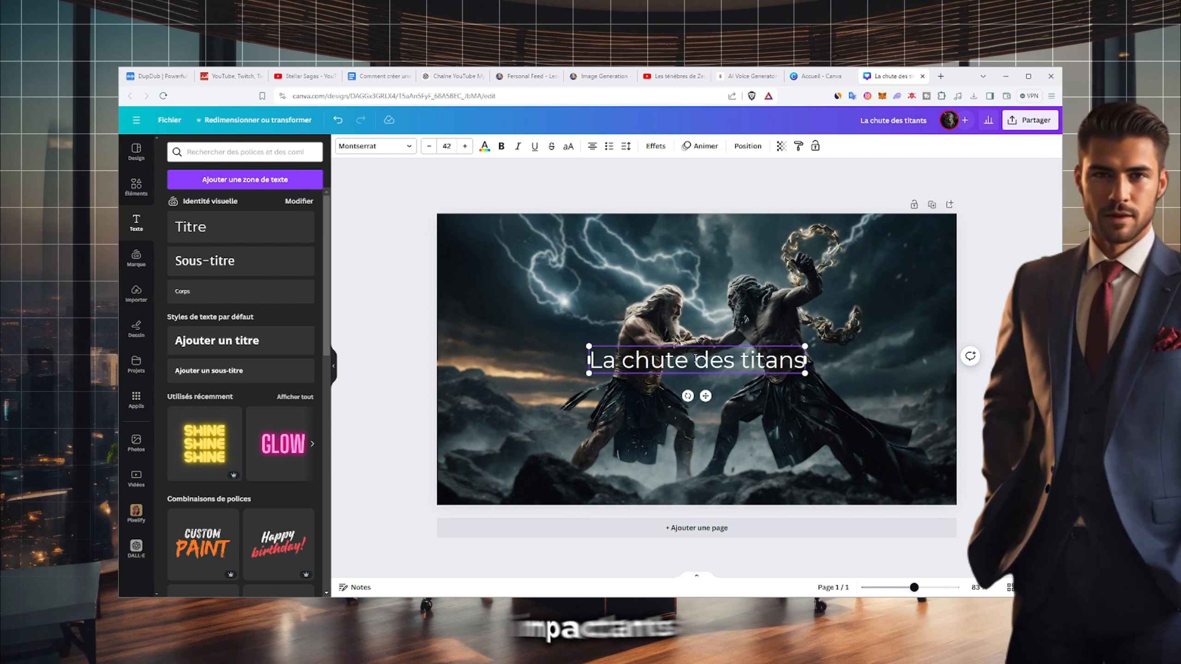
key(Escape)
- Set the font of the "La chute des titans" title to Contrail One
click(731, 349)
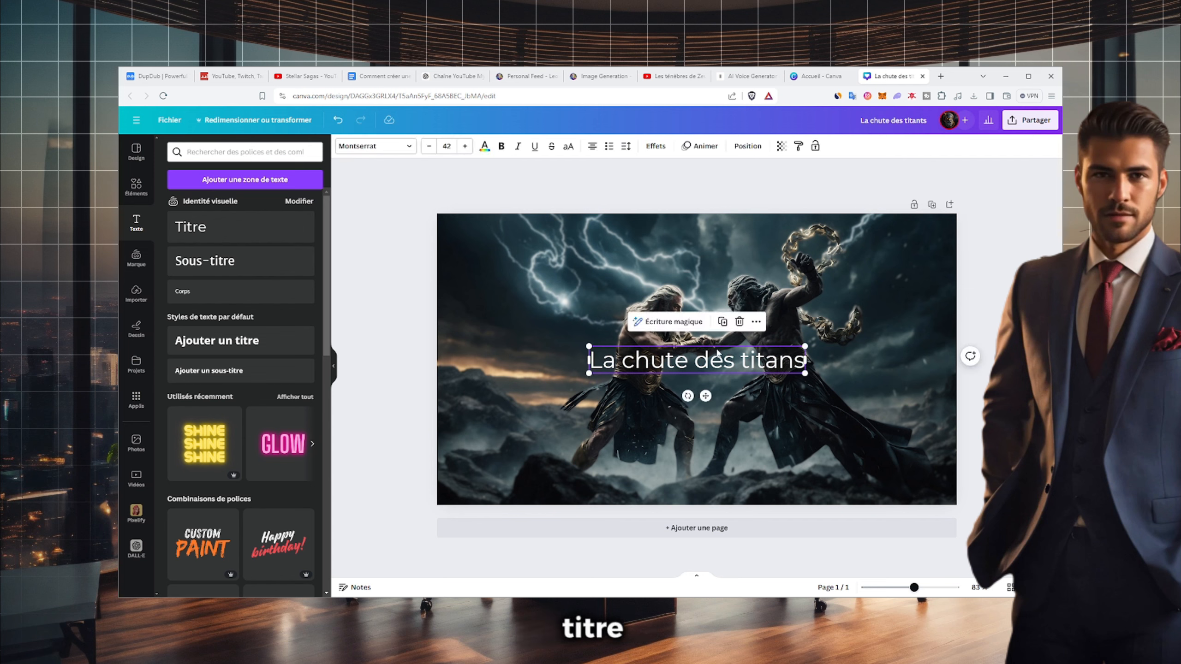
click(386, 146)
click(242, 308)
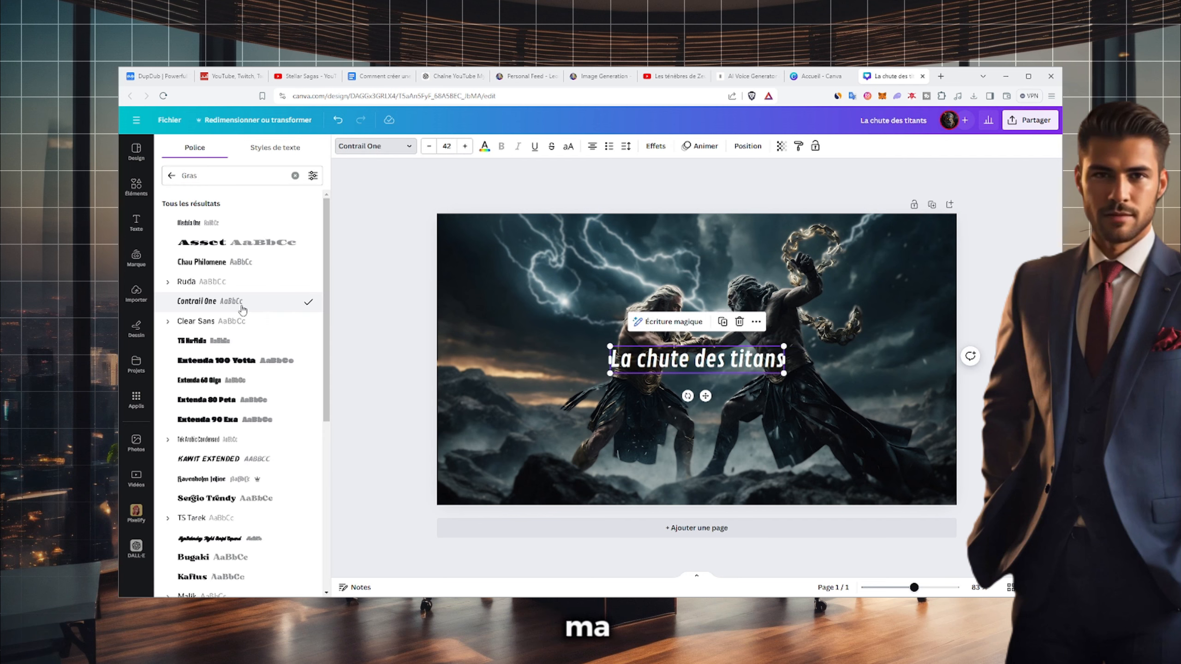
- Give the title a yellow neon effect at full intensity, enlarge it to 83.9 and place it across the fighters' legs
click(655, 146)
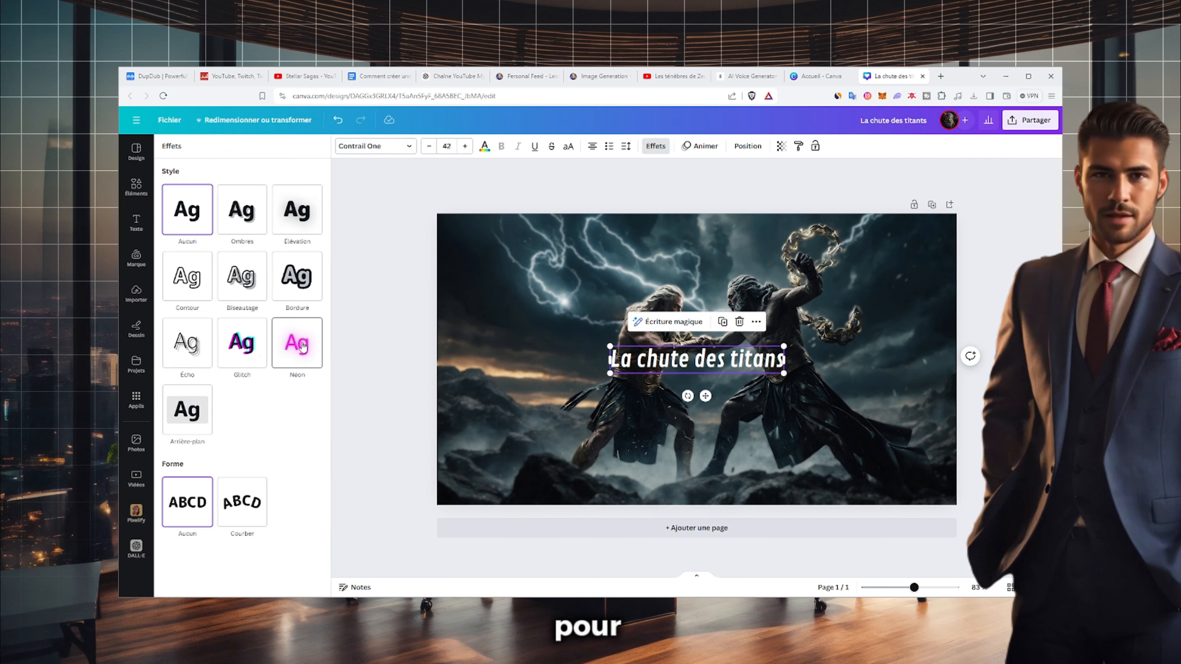
click(296, 342)
click(484, 146)
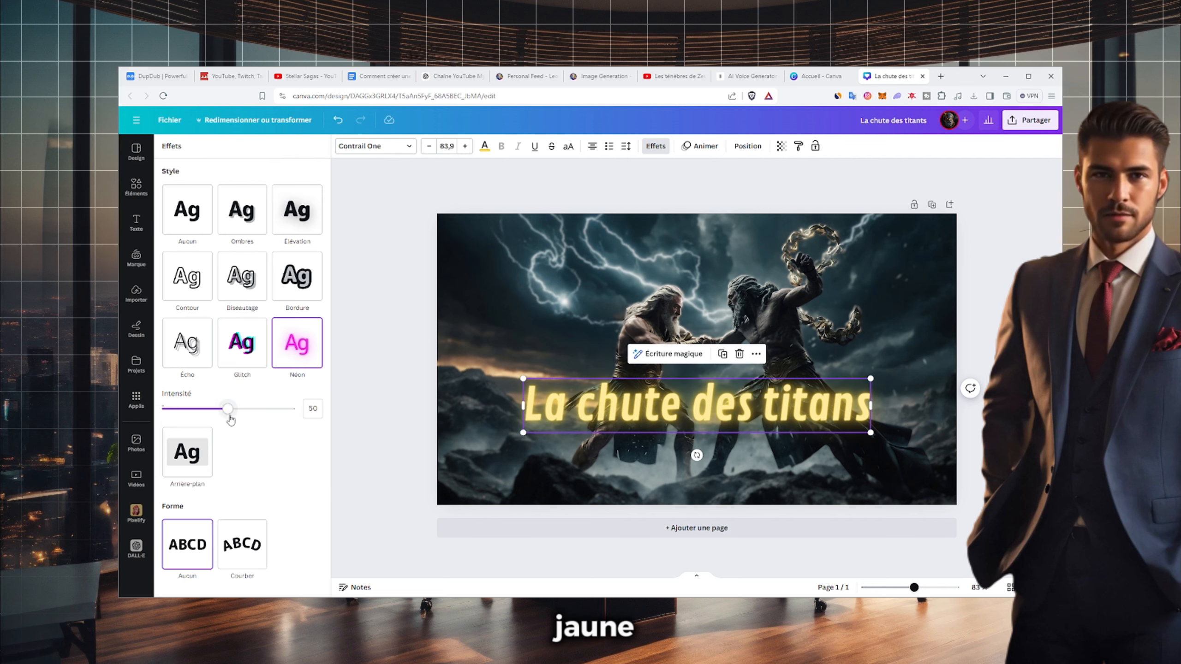
drag(228, 408, 295, 408)
drag(757, 405, 758, 427)
click(1008, 381)
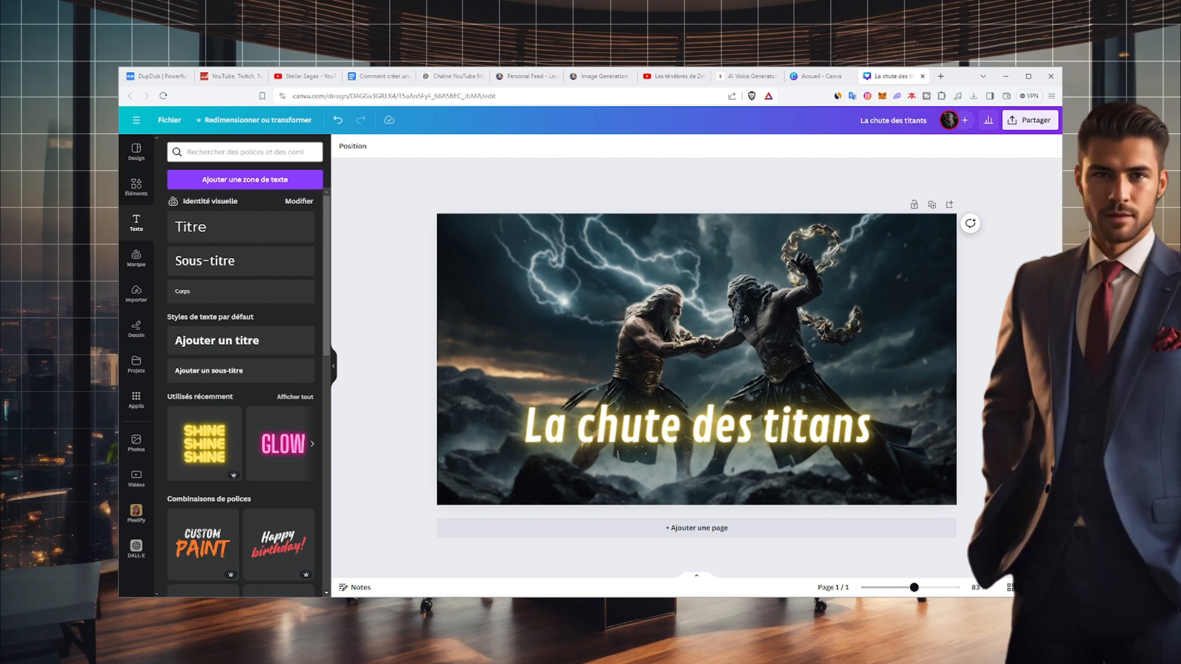
- Download the thumbnail as a JPG into the Zeus folder, with a file name starting with "Miniature - La chutes"
click(1025, 122)
click(973, 375)
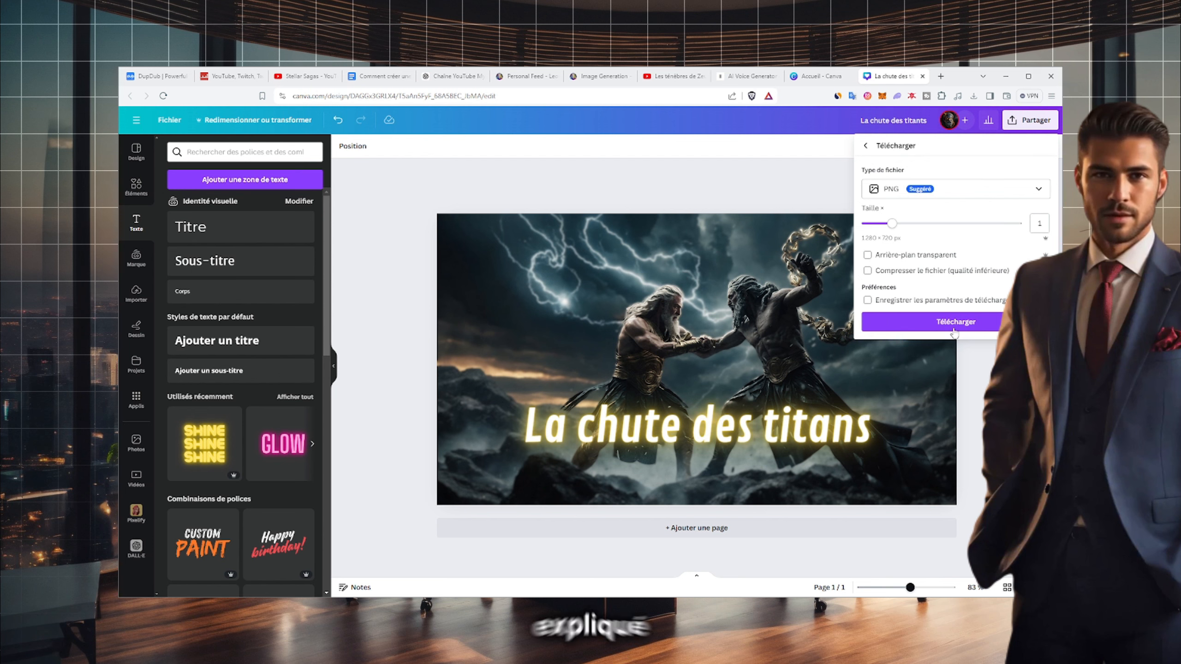
click(943, 192)
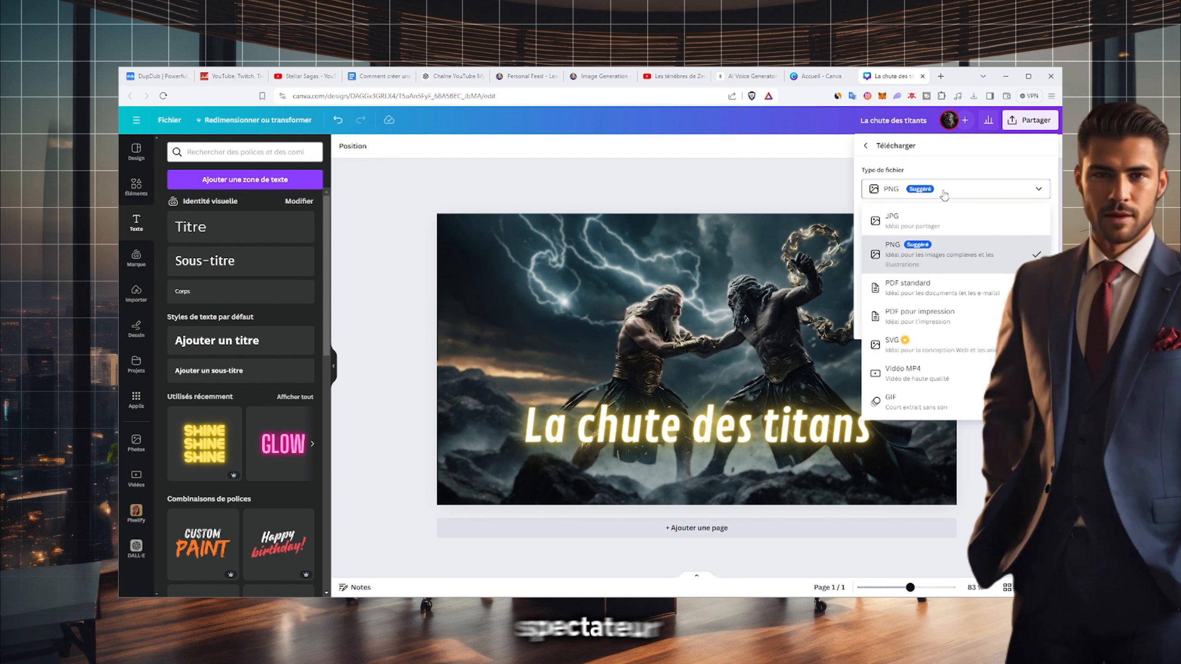
click(892, 223)
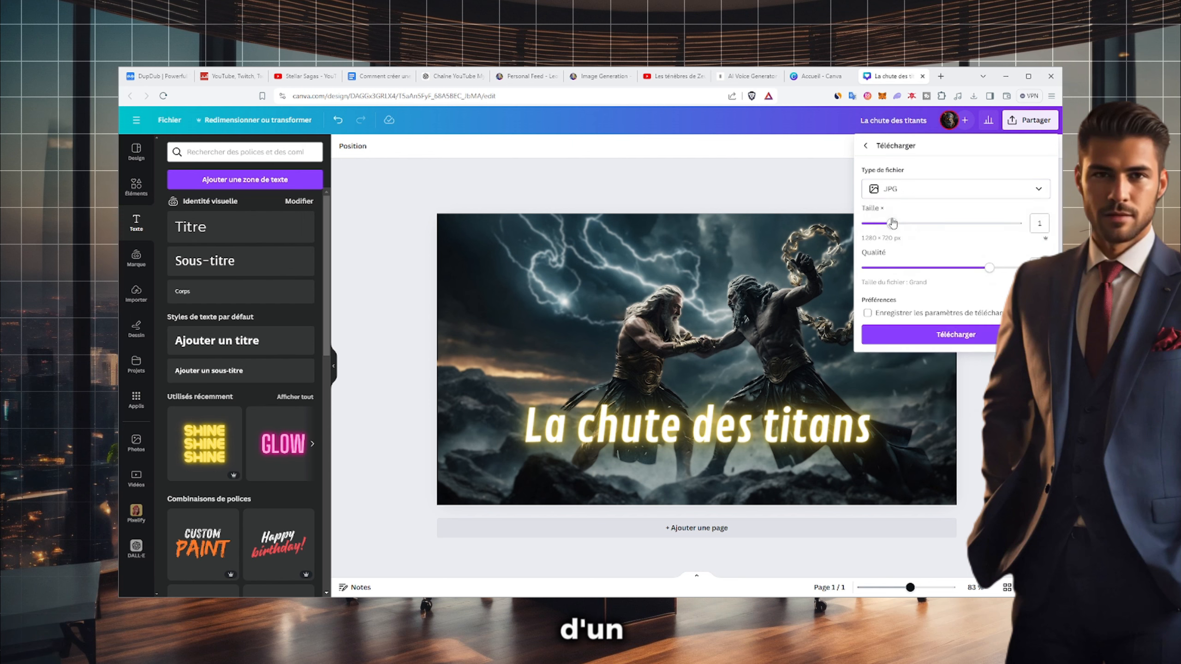
click(969, 338)
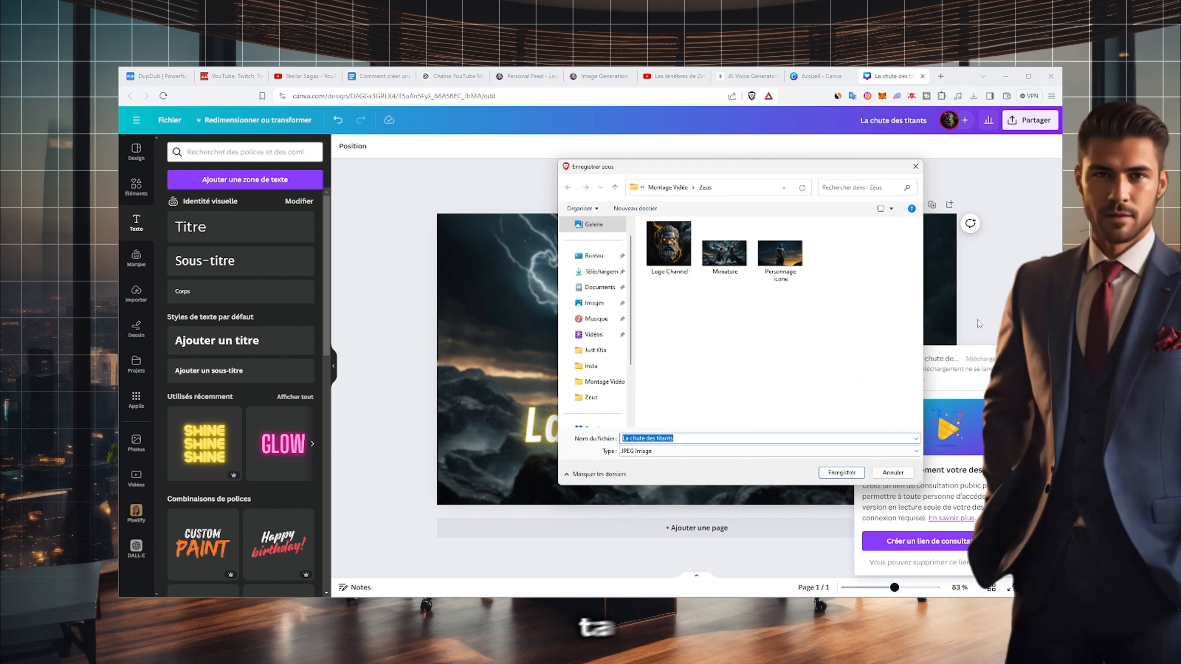
text(Min)
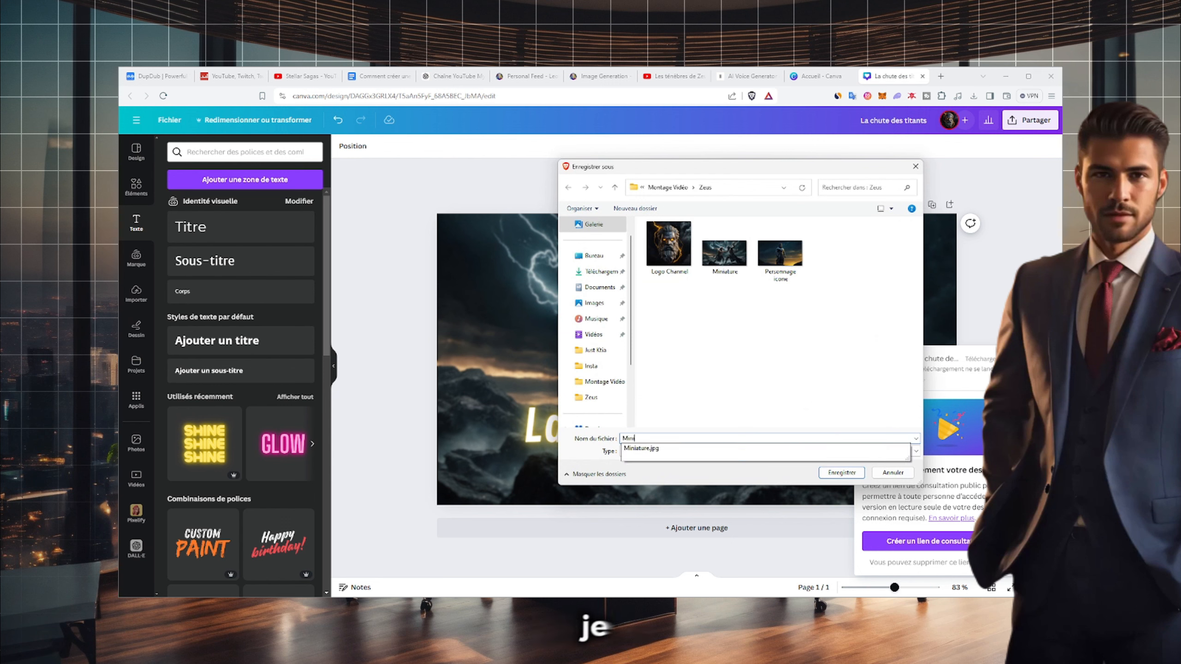
text(iature - La chutes d)
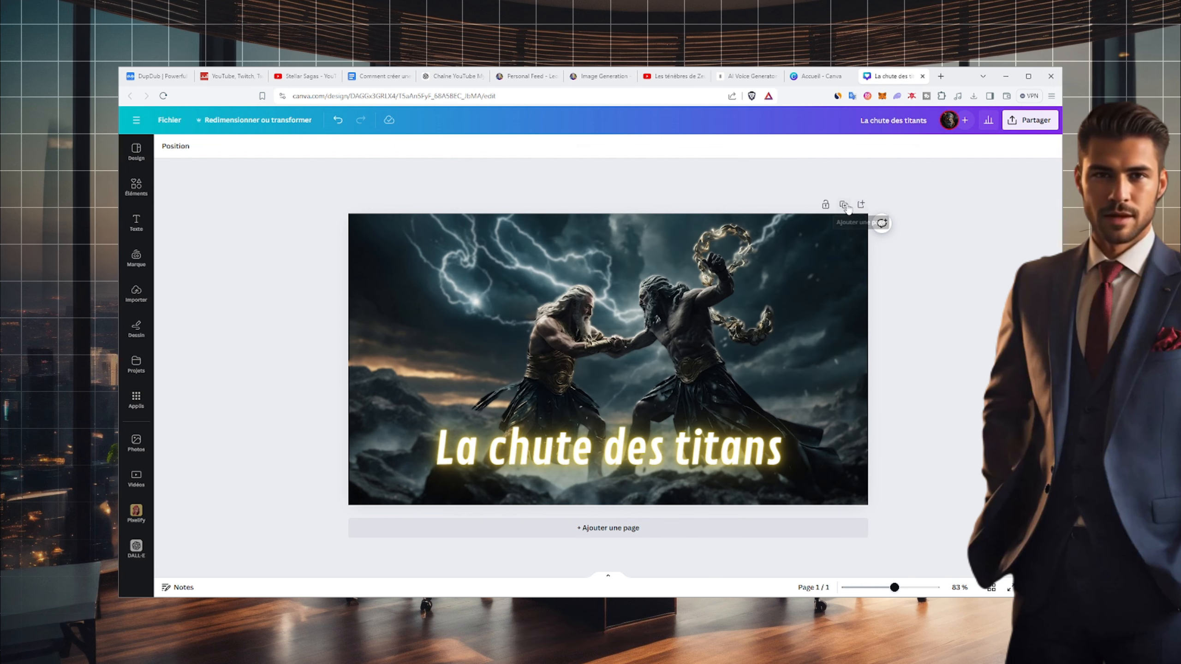
- Duplicate the thumbnail page, add a blank third page and import the standing Zeus statue image onto it
click(845, 203)
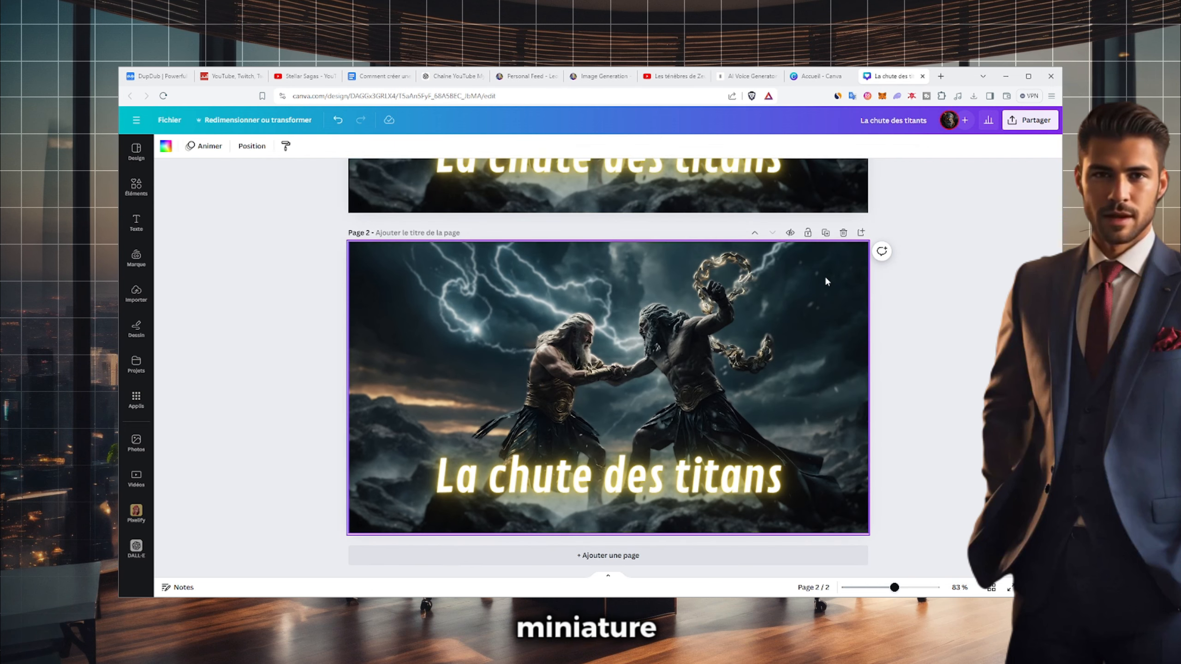
click(861, 233)
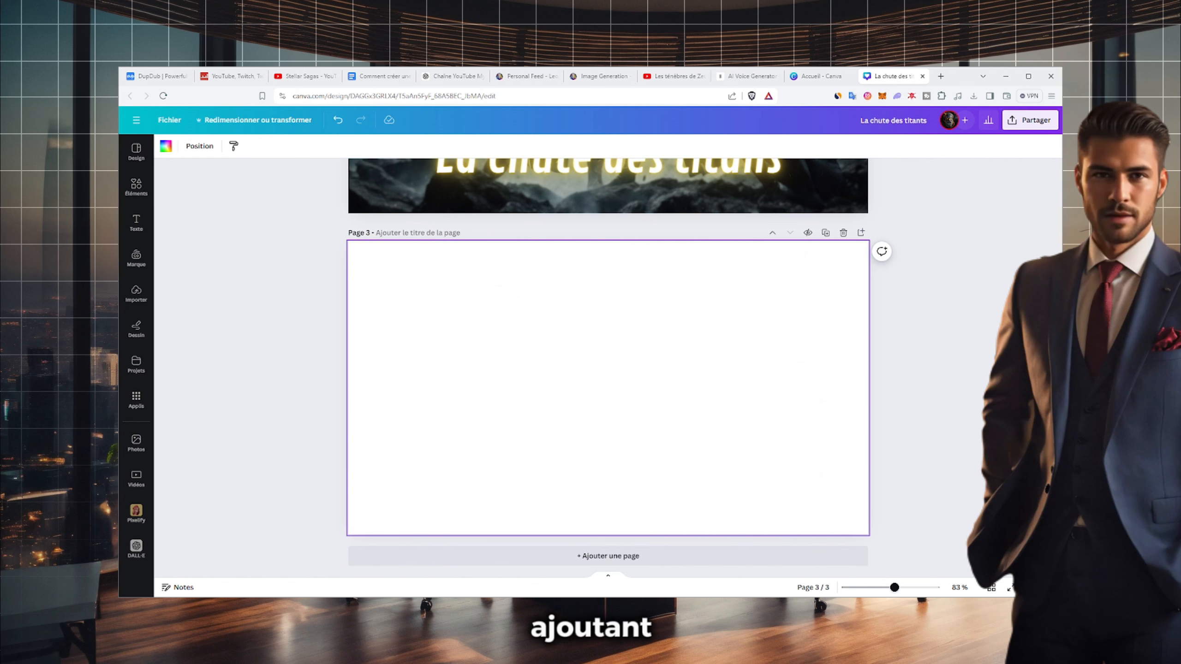
drag(1055, 251, 749, 316)
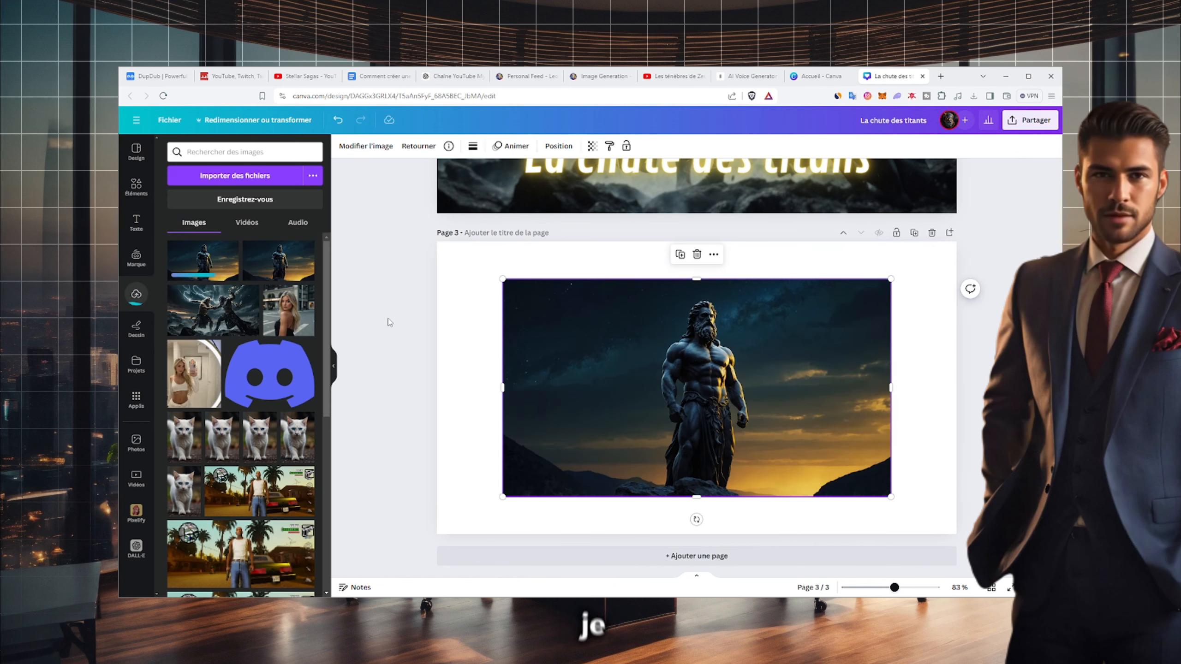
- Remove the background from the Zeus statue image on page 3
click(334, 366)
right_click(580, 367)
click(417, 320)
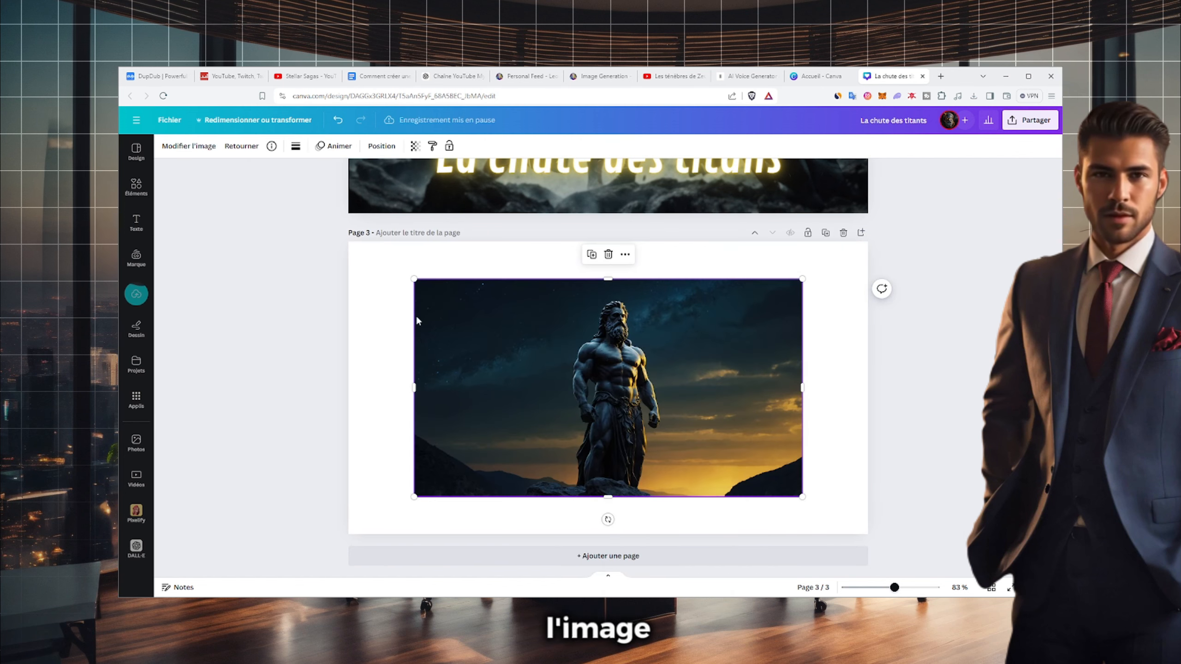
click(188, 145)
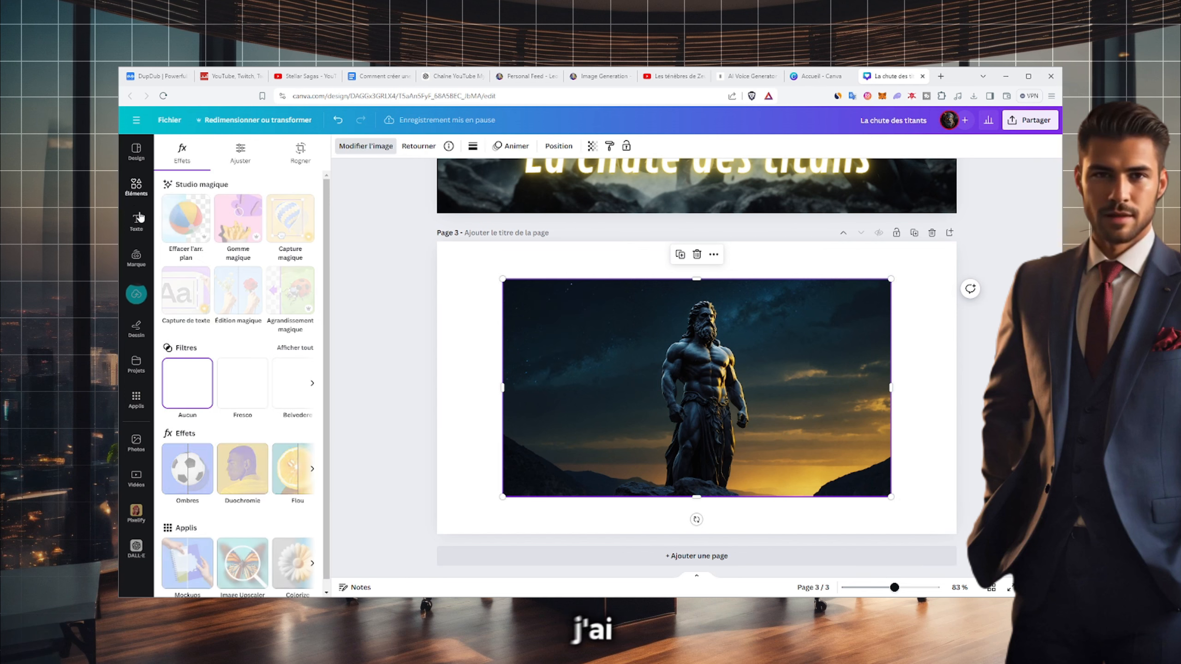
click(187, 225)
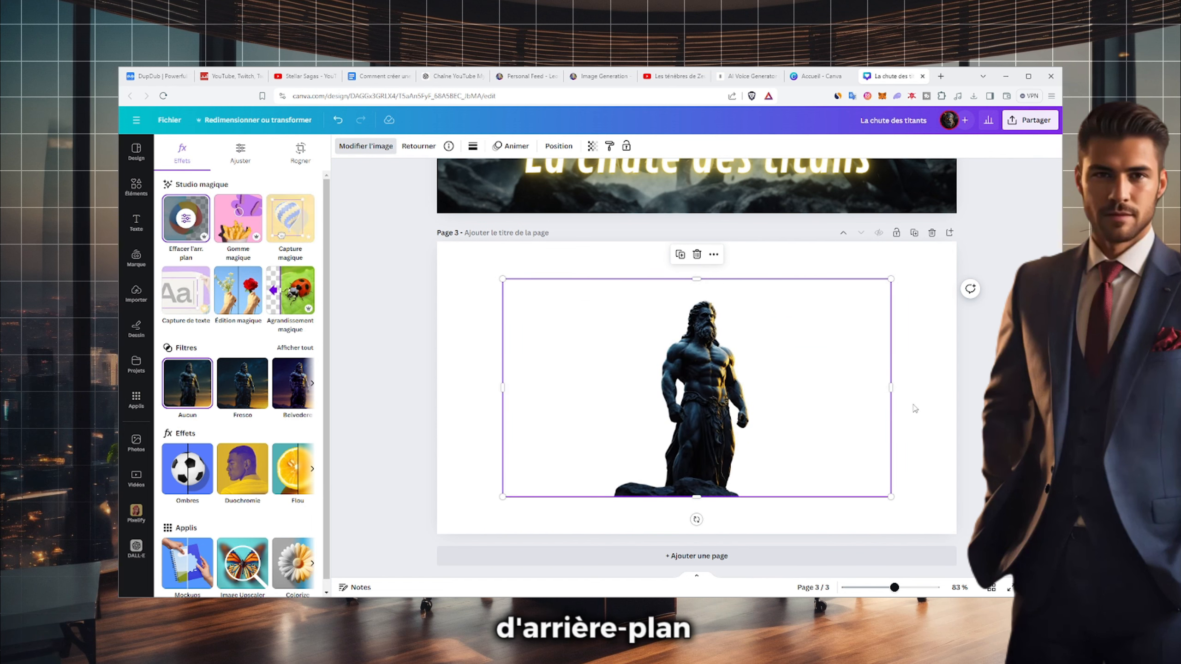
- Move the statue cutout to page 2, enlarged to full page height along the left side of the scene
scroll(704, 386, up, 6)
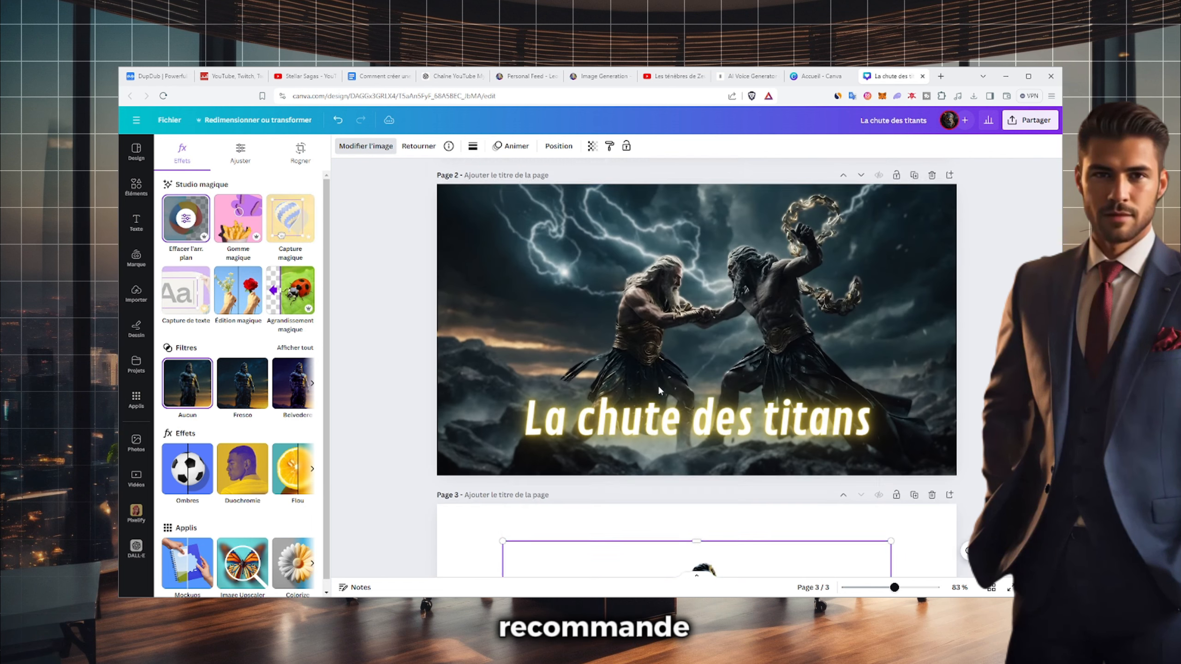
click(713, 351)
drag(712, 351, 630, 352)
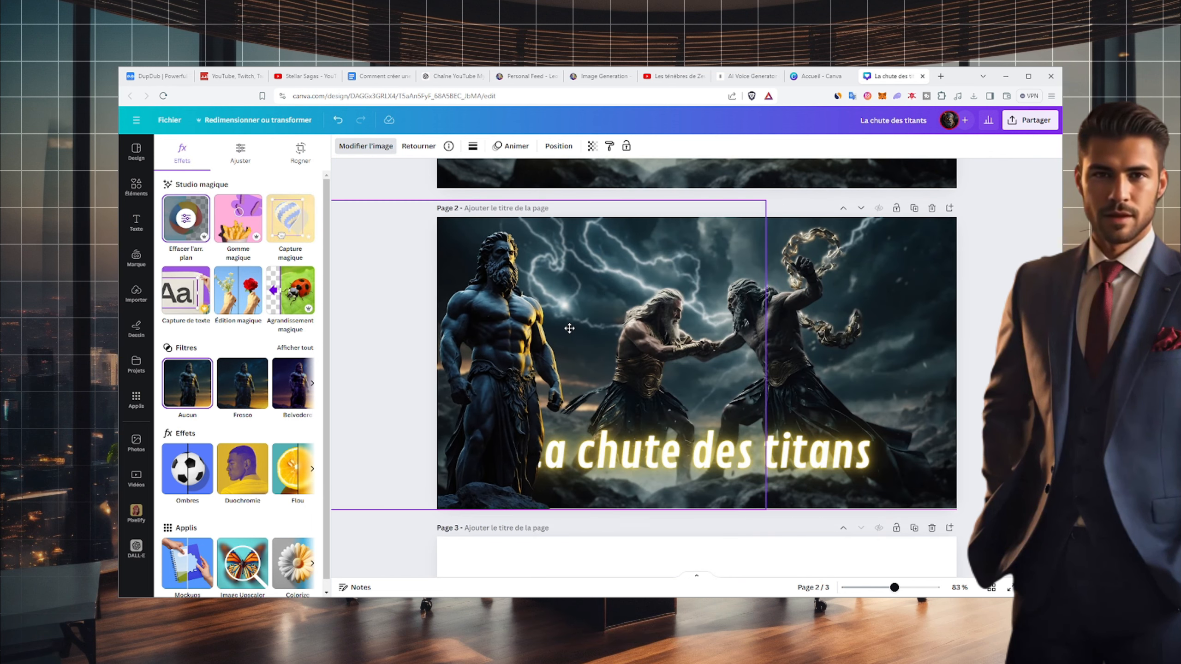
- Reorder the page 2 layers so the "La chute des titans" title sits in front of the statue, and compare with page 1
click(744, 454)
click(570, 145)
drag(243, 208, 242, 241)
click(986, 312)
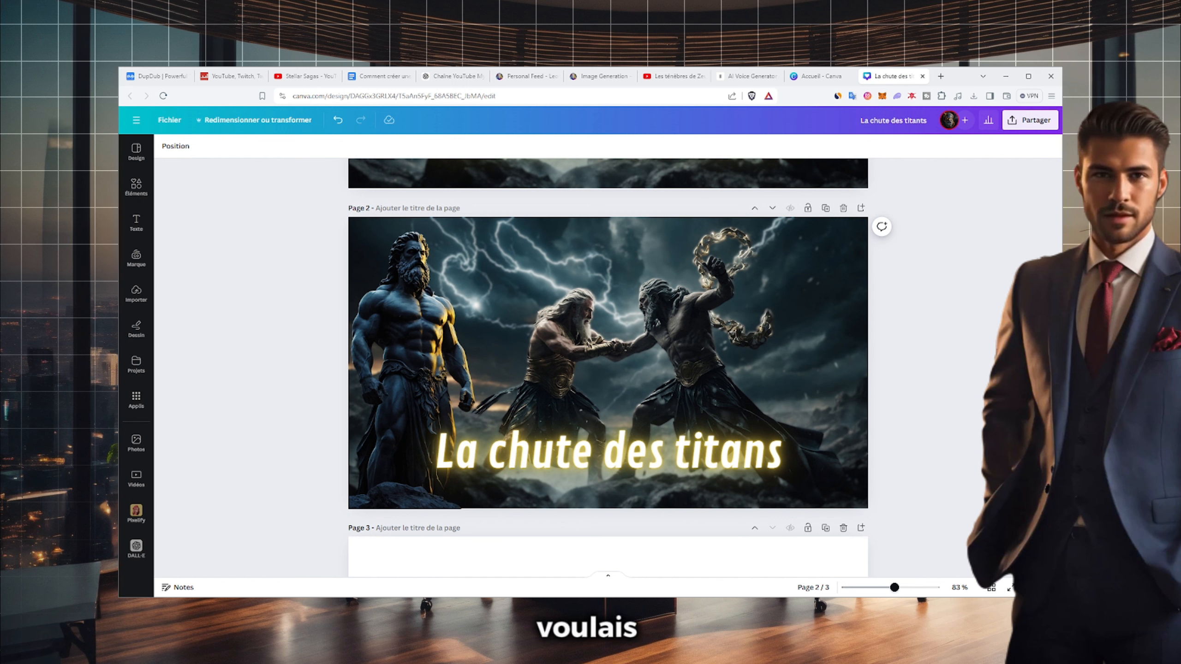
scroll(608, 368, up, 5)
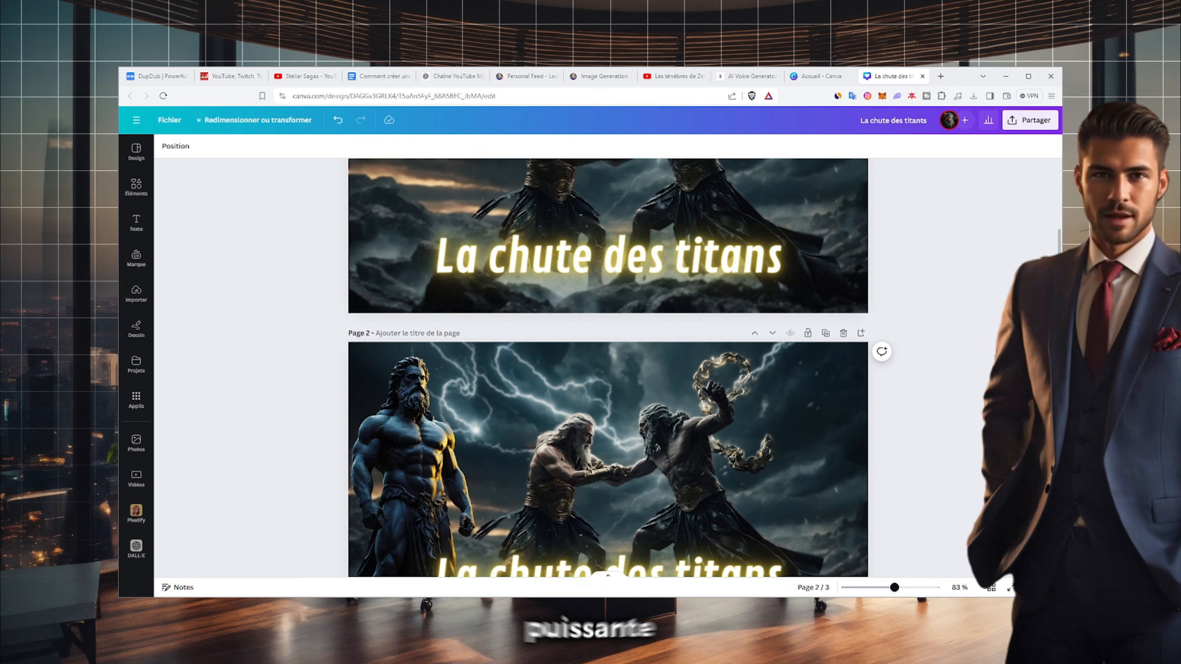
scroll(607, 368, down, 5)
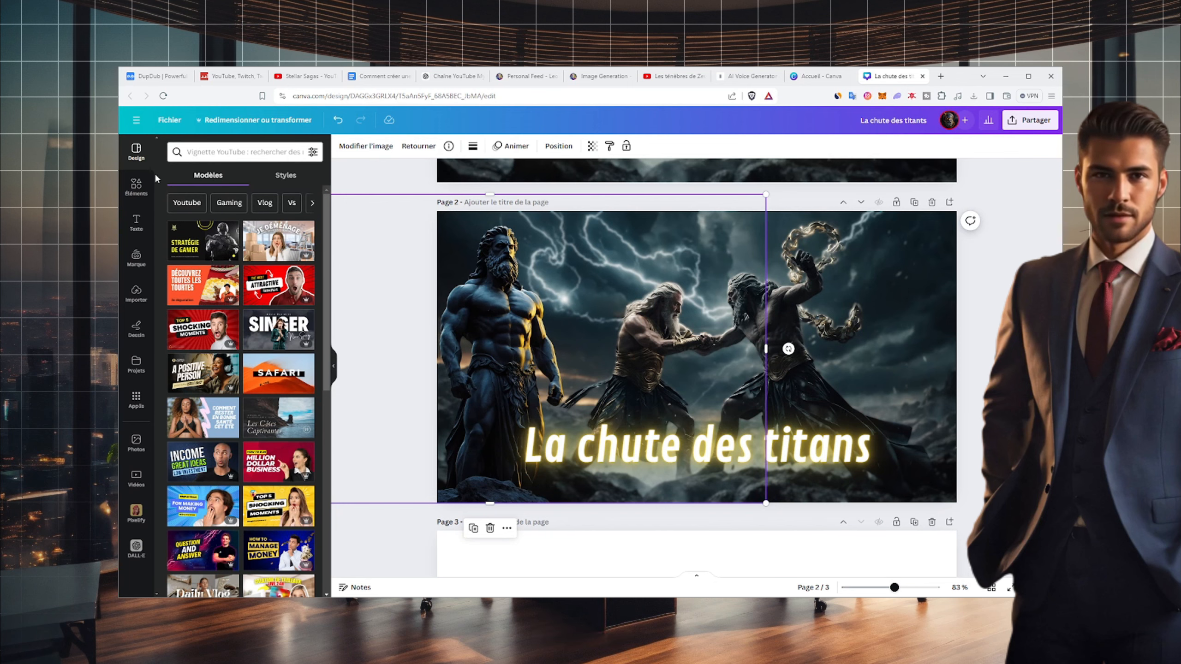
- Search the illustration elements for "lueur jaune" and place small round yellow glows over both of the statue's eyes
click(136, 186)
click(212, 159)
text(lueur jaune)
key(Return)
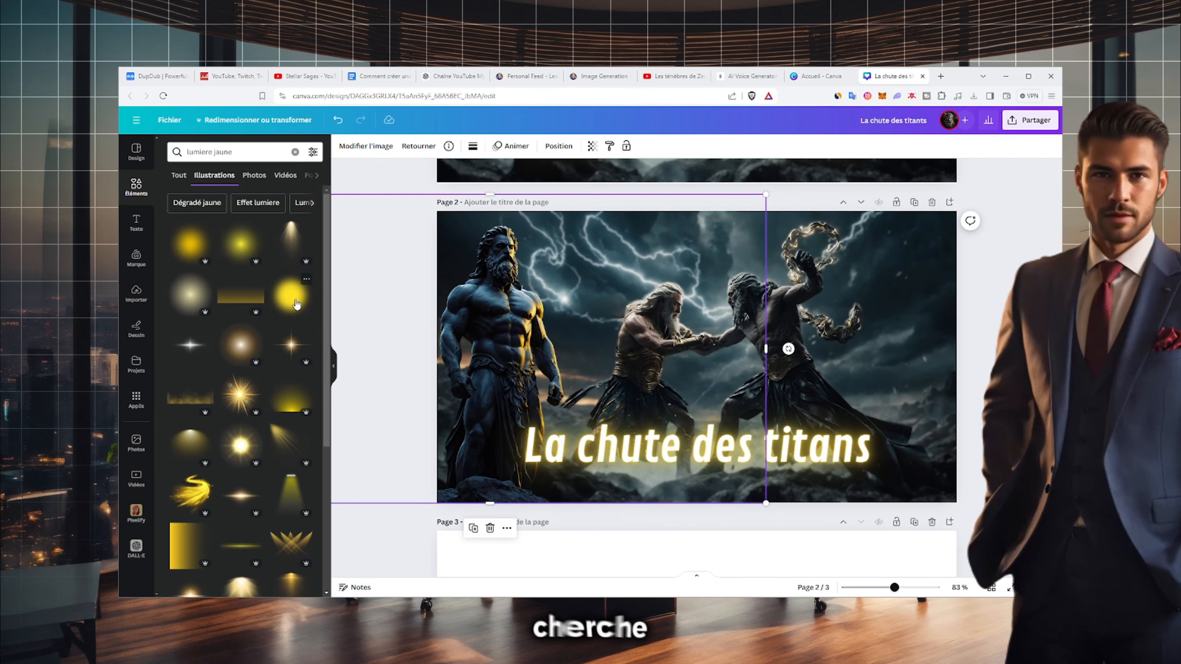
scroll(801, 443, up, 10)
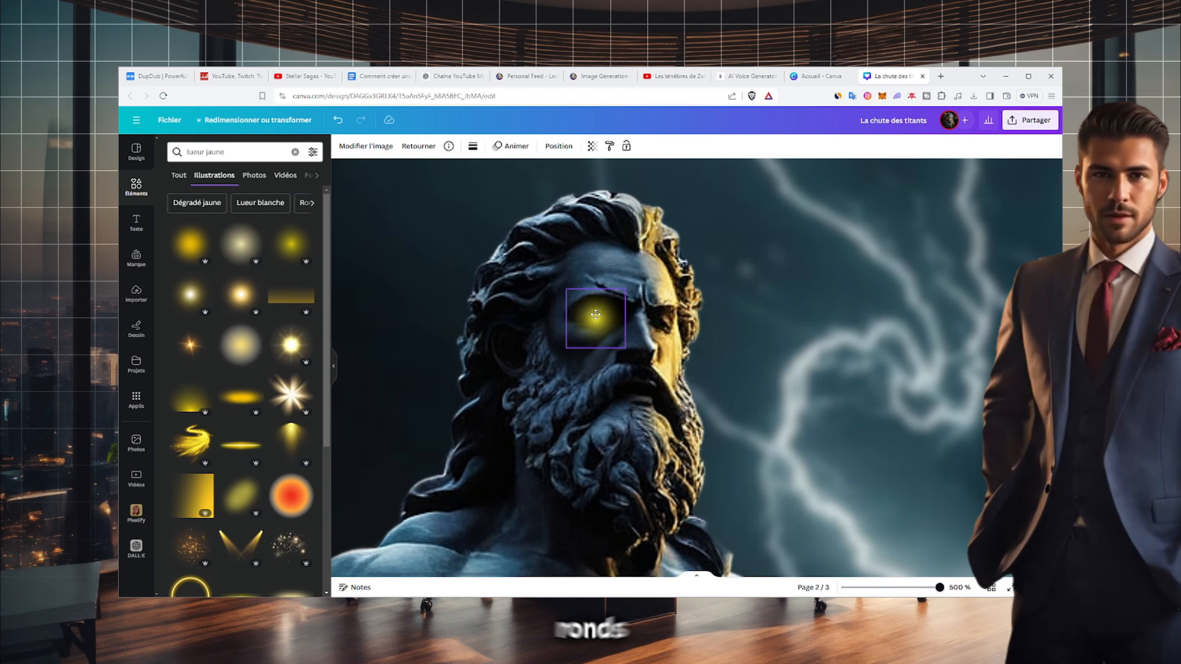
drag(598, 321, 603, 317)
scroll(241, 372, down, 10)
click(507, 409)
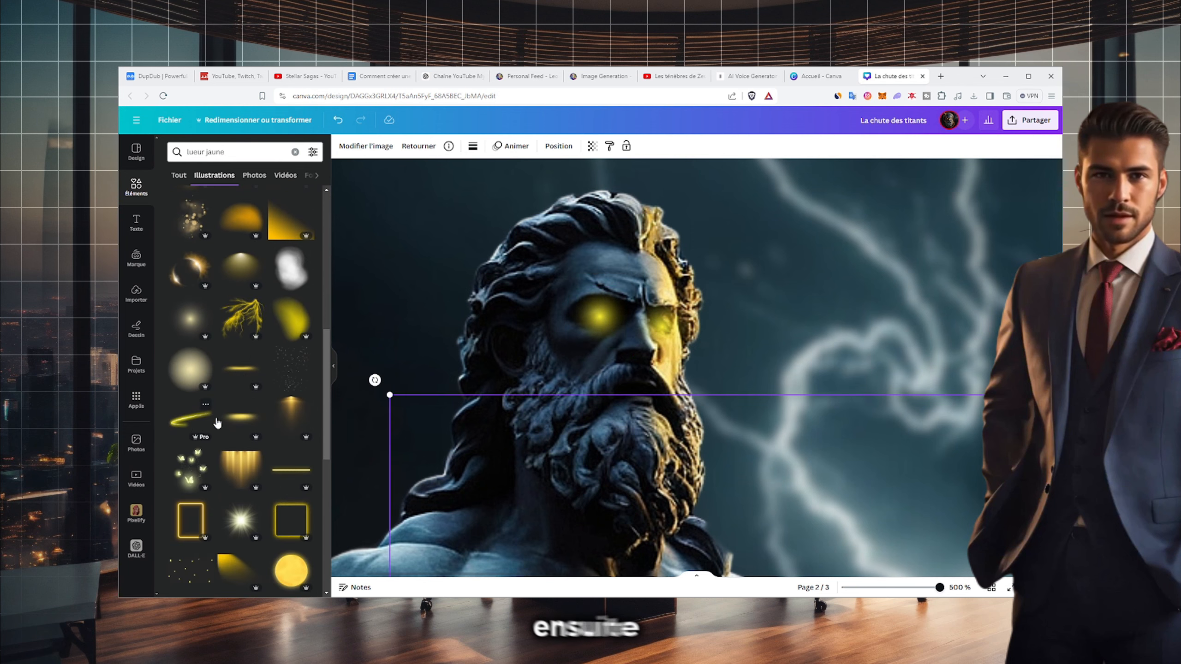
- Add a curved yellow light streak, rotate it diagonally and place it across the statue's shoulder and chest
scroll(507, 369, down, 10)
scroll(507, 368, down, 2)
drag(989, 533, 558, 350)
drag(478, 317, 478, 386)
drag(465, 460, 367, 382)
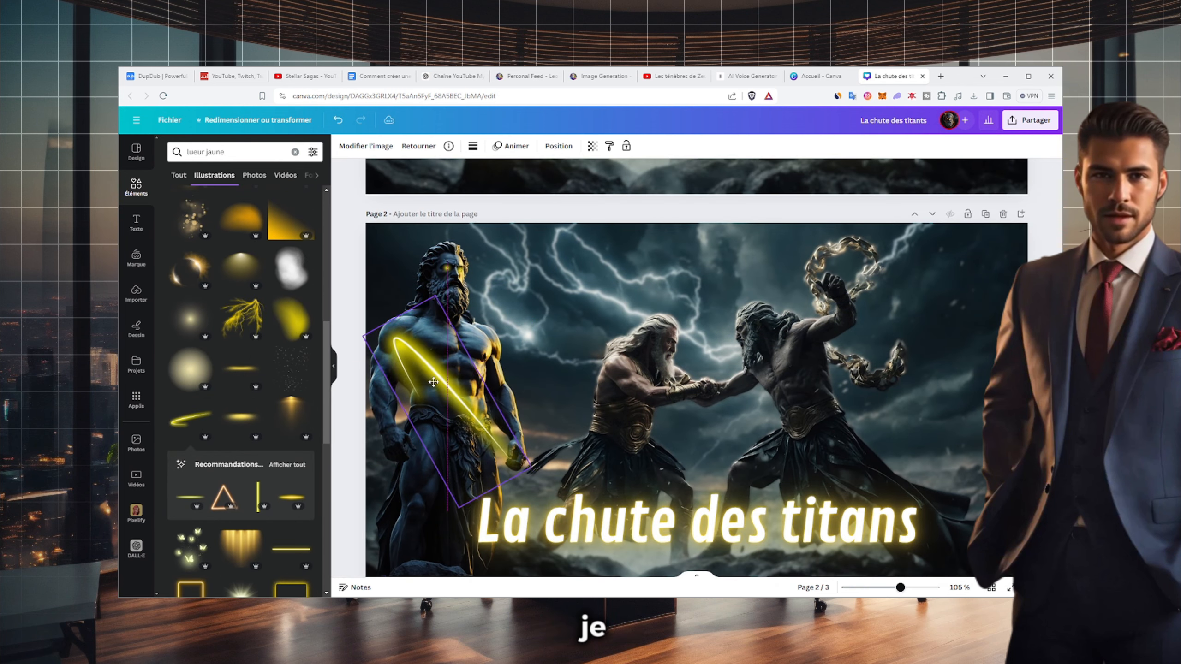
drag(414, 338, 416, 331)
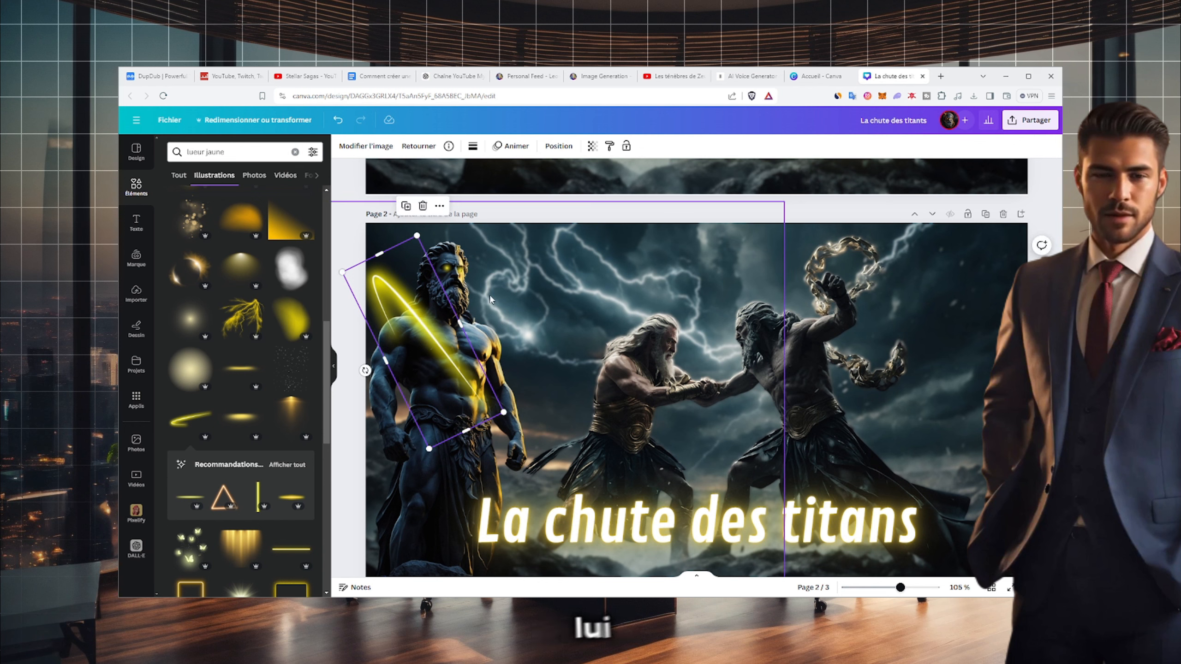
- Duplicate the statue and crop the copy to its outer shoulder and arm, covering that part of the light streak
drag(490, 299, 479, 308)
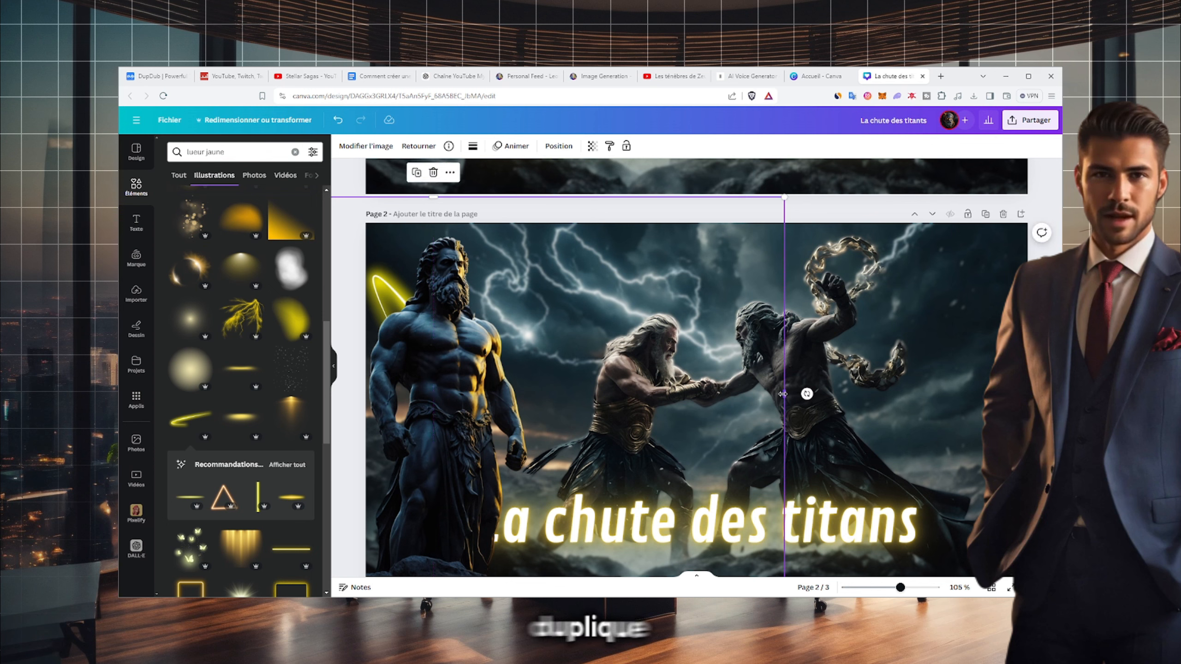
drag(782, 393, 399, 354)
drag(349, 199, 370, 308)
key(Escape)
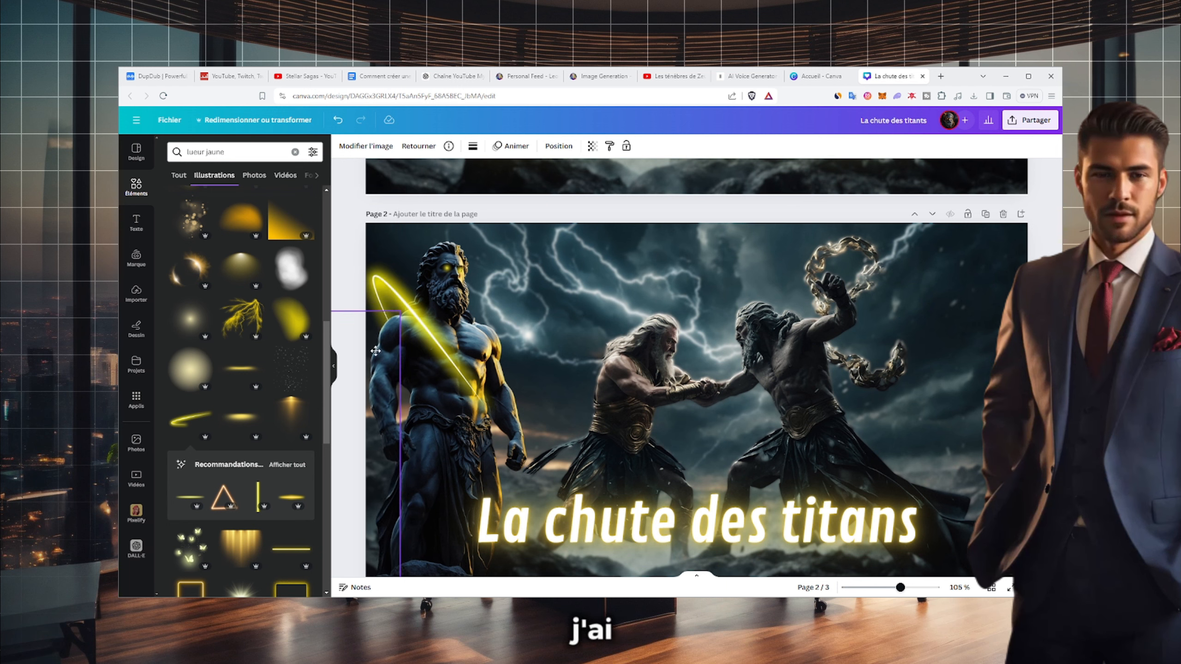
click(352, 248)
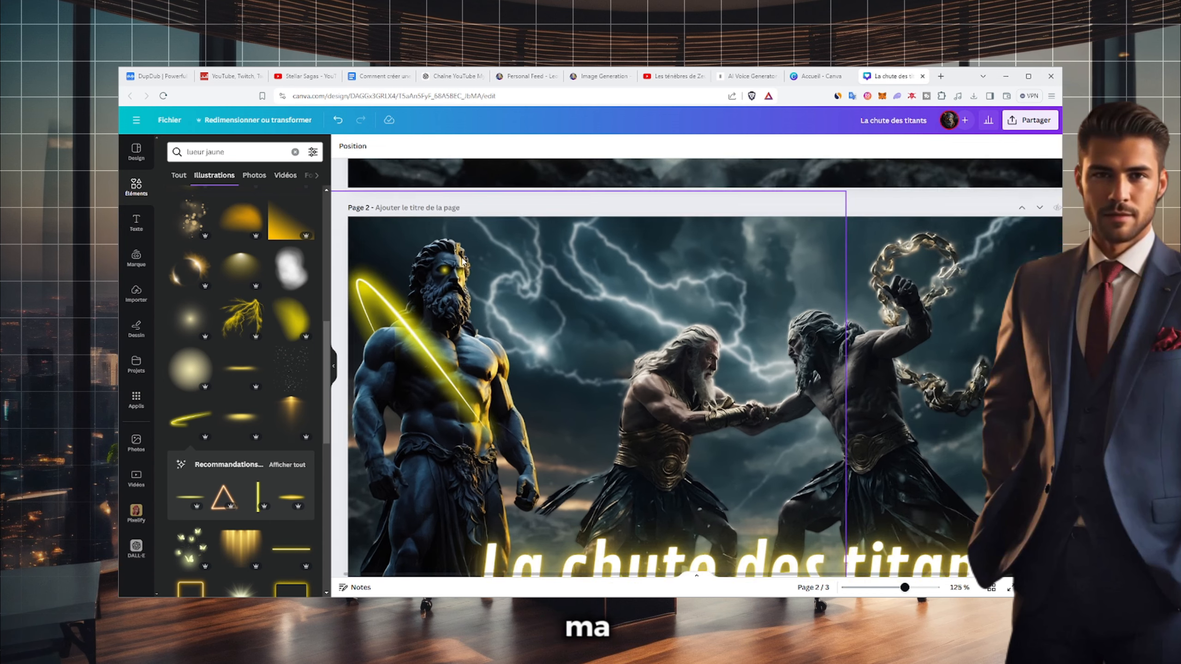
scroll(455, 266, up, 5)
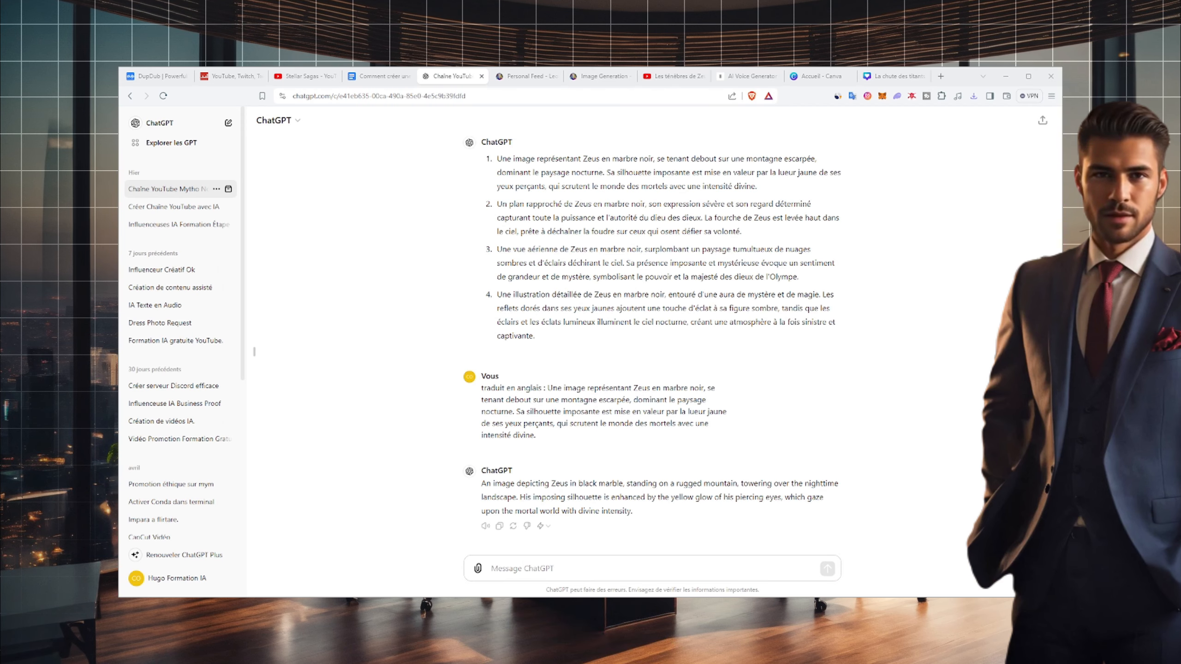
- Ask ChatGPT, as an SEO expert, for an impactful, intriguing first-video title with relevant keywords, and copy the suggested title
text(Créer le titre de cette première vidéo. Tu es un expert en SEO. Le titre doit être impactant, intriguant et référencer des mots pertinents.)
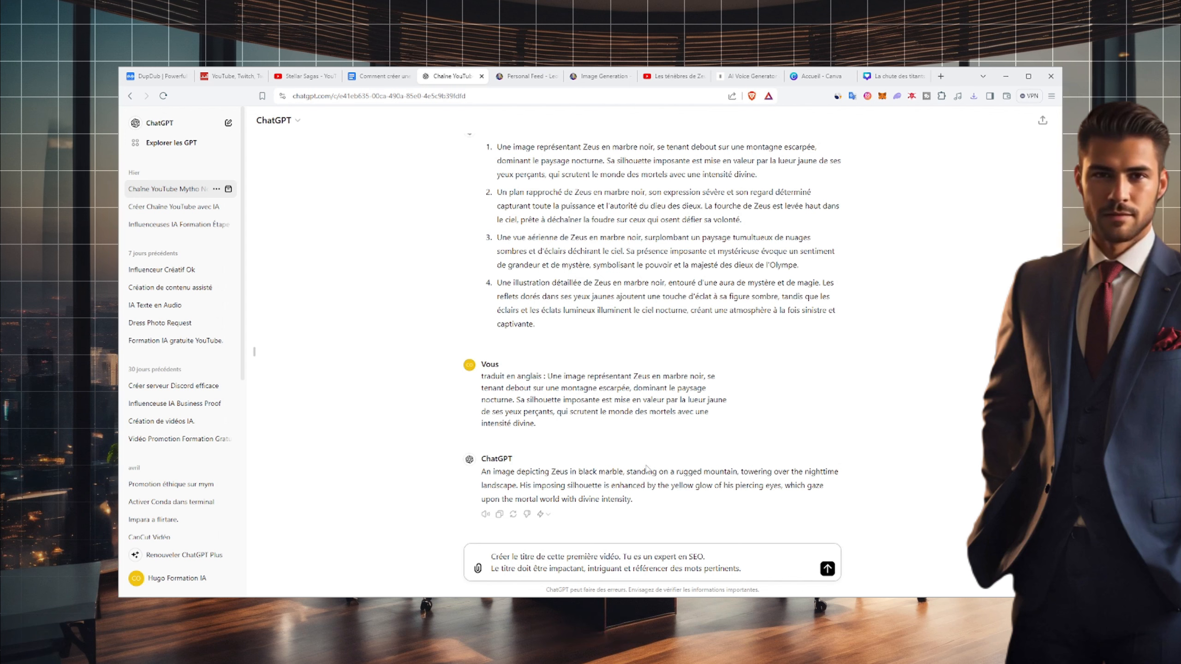
key(Return)
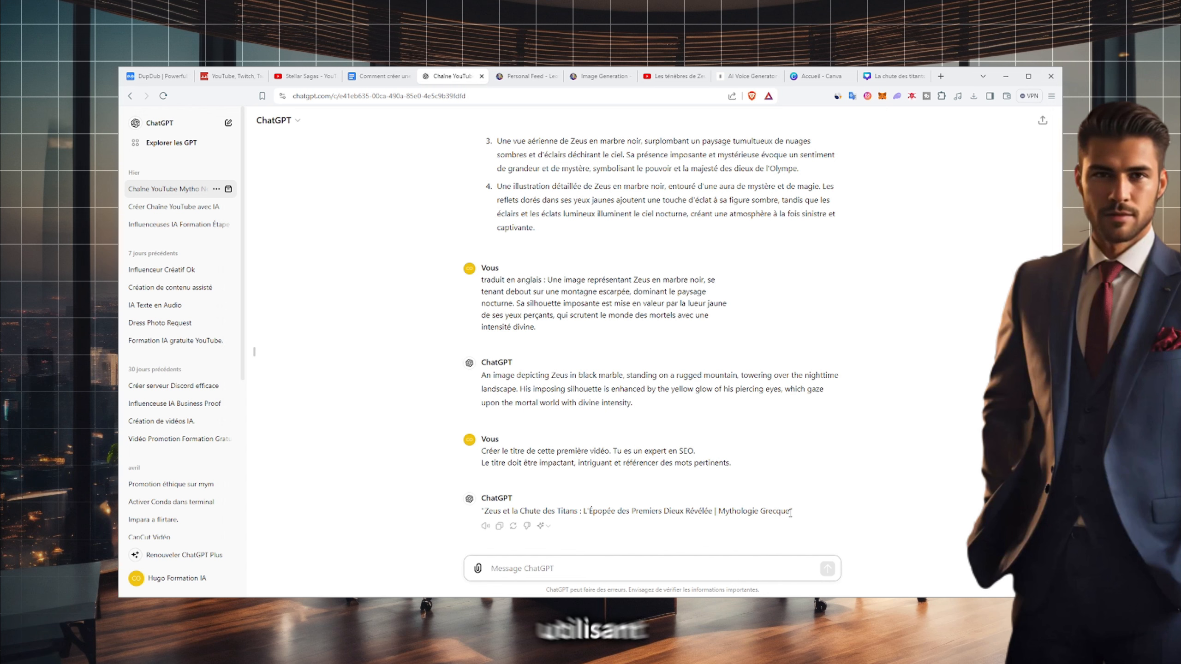
drag(791, 512, 483, 514)
key(ctrl+c)
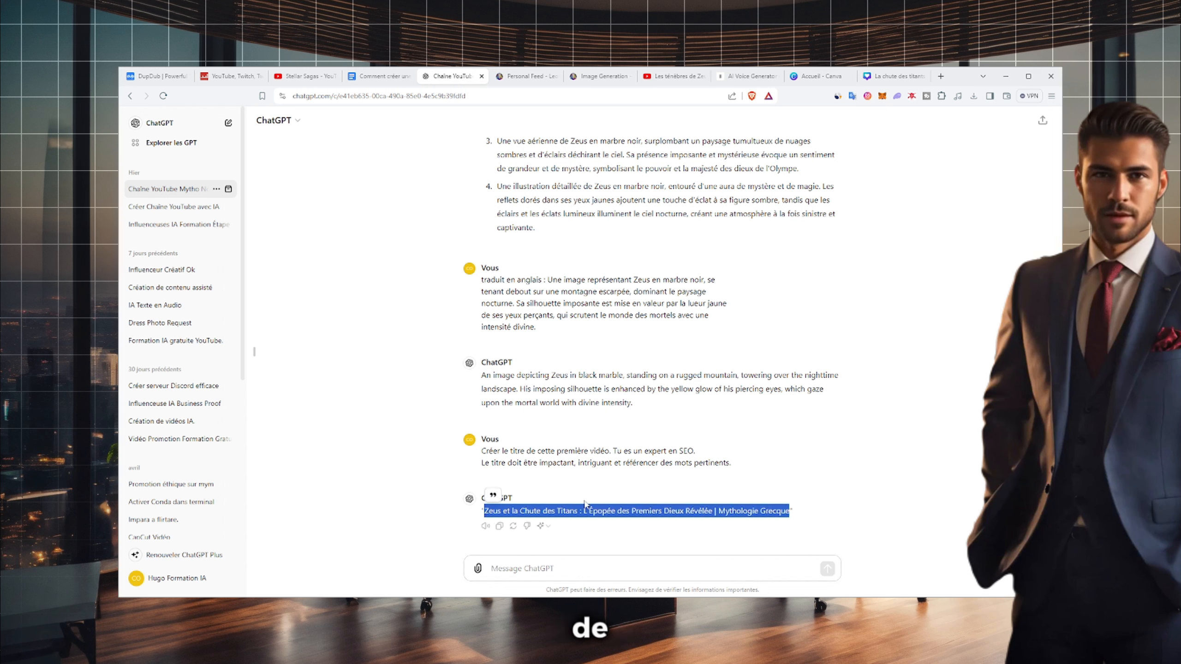
- Replace the prompt text in the Notepad note with the copied title "Zeus et la Chute des Titans : L'Épopée des Premiers Dieux Révélée | Mythologie Grecque"
key(alt+Tab)
key(ctrl+a)
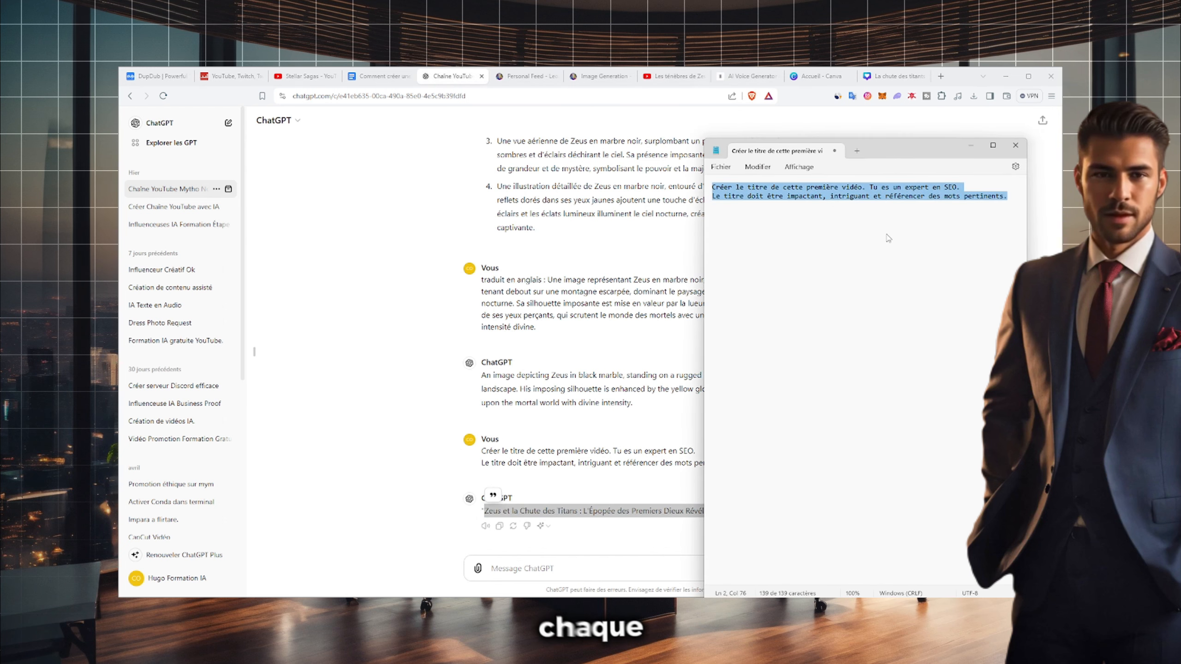
key(Delete)
key(ctrl+v)
key(alt+Tab)
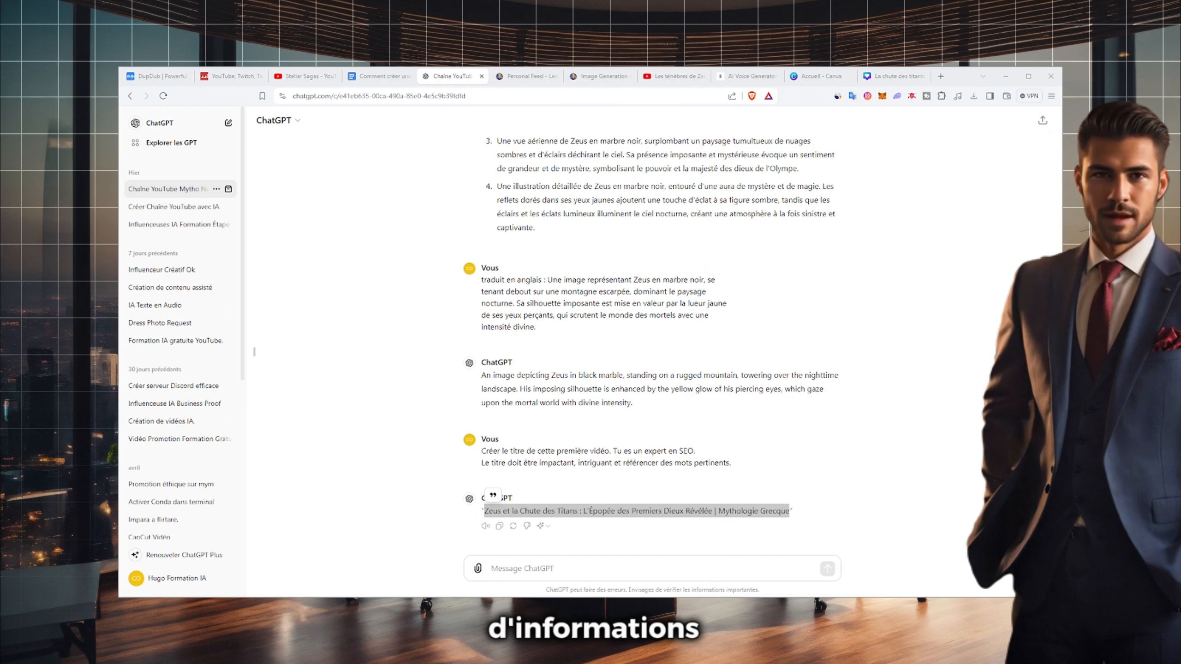
- Switch to the "Les ténèbres de Zeus" YouTube channel and start a new video upload
click(893, 80)
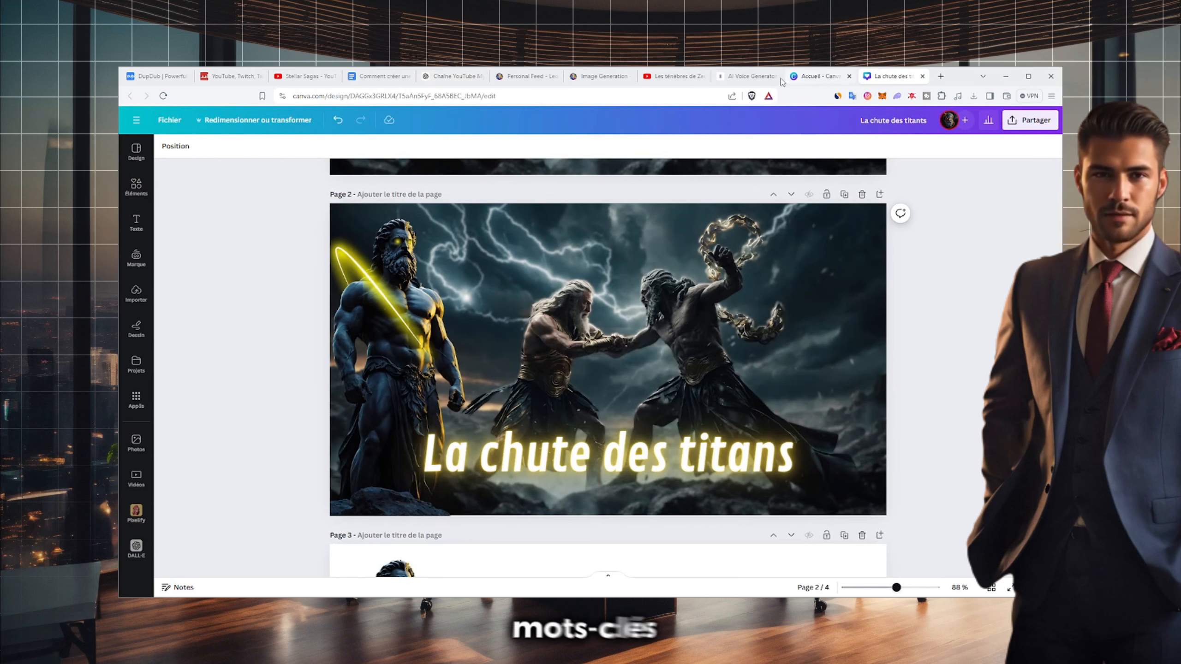
click(673, 76)
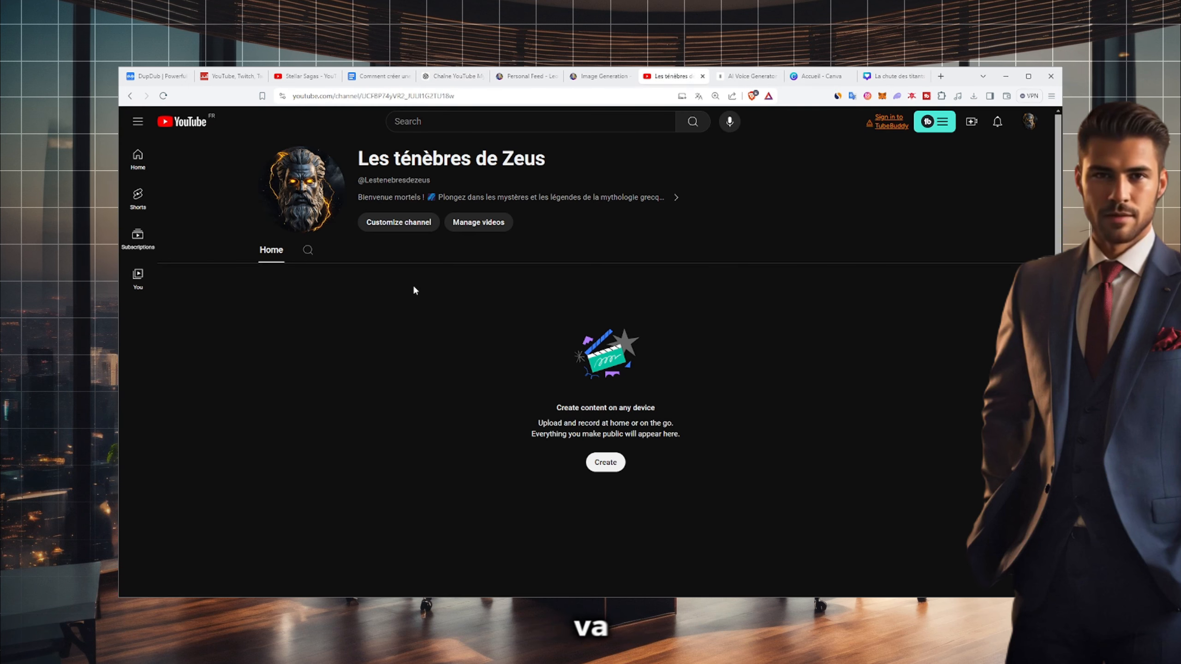
click(971, 121)
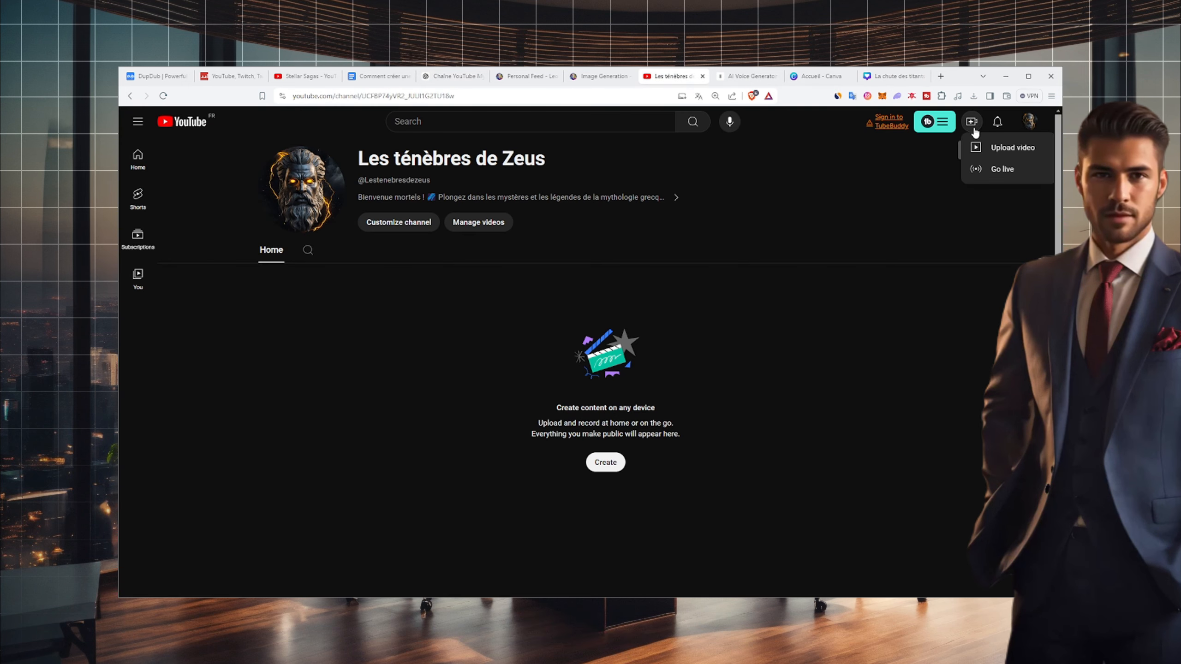
click(998, 157)
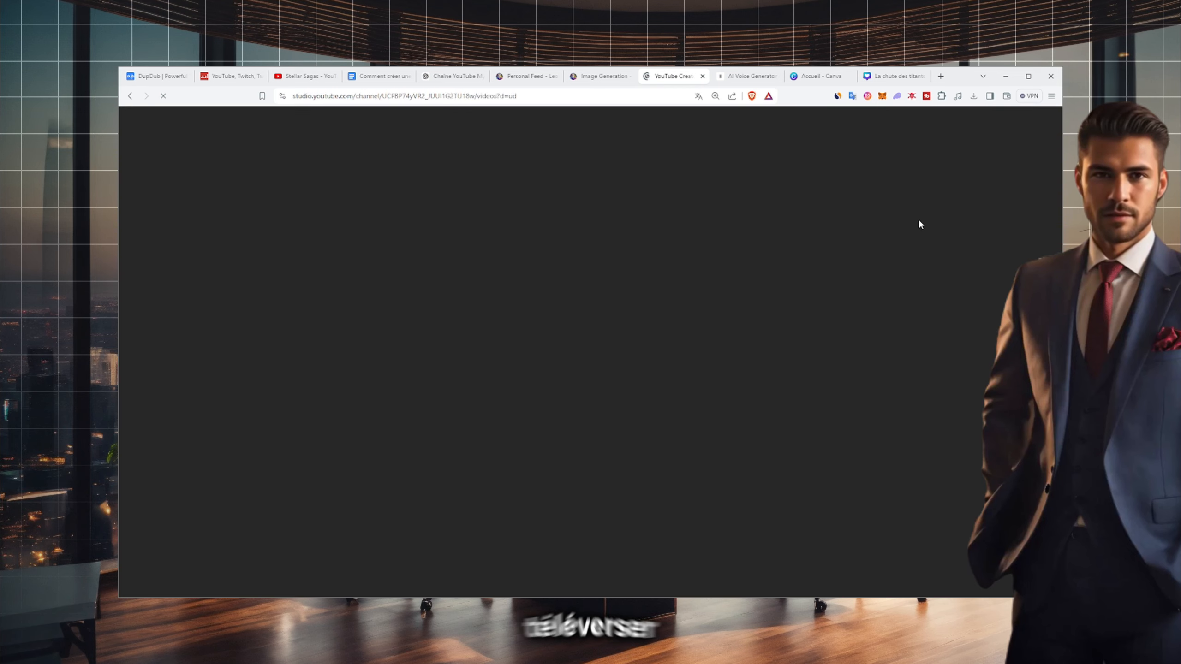
- Upload the "La Chute des titans" video file and replace its title with "Zeus et la Chute des Titans : L'Épopée des Premiers Dieux Révélée | Mythologie Grecque"
drag(1061, 186, 1015, 190)
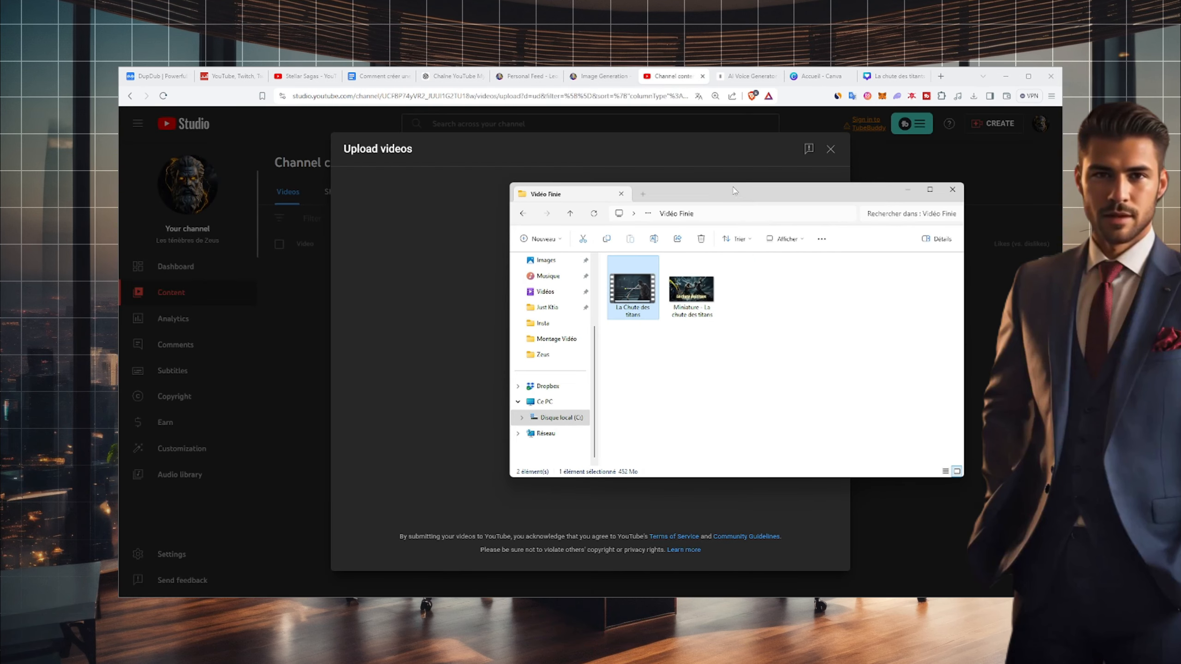
drag(904, 293, 618, 335)
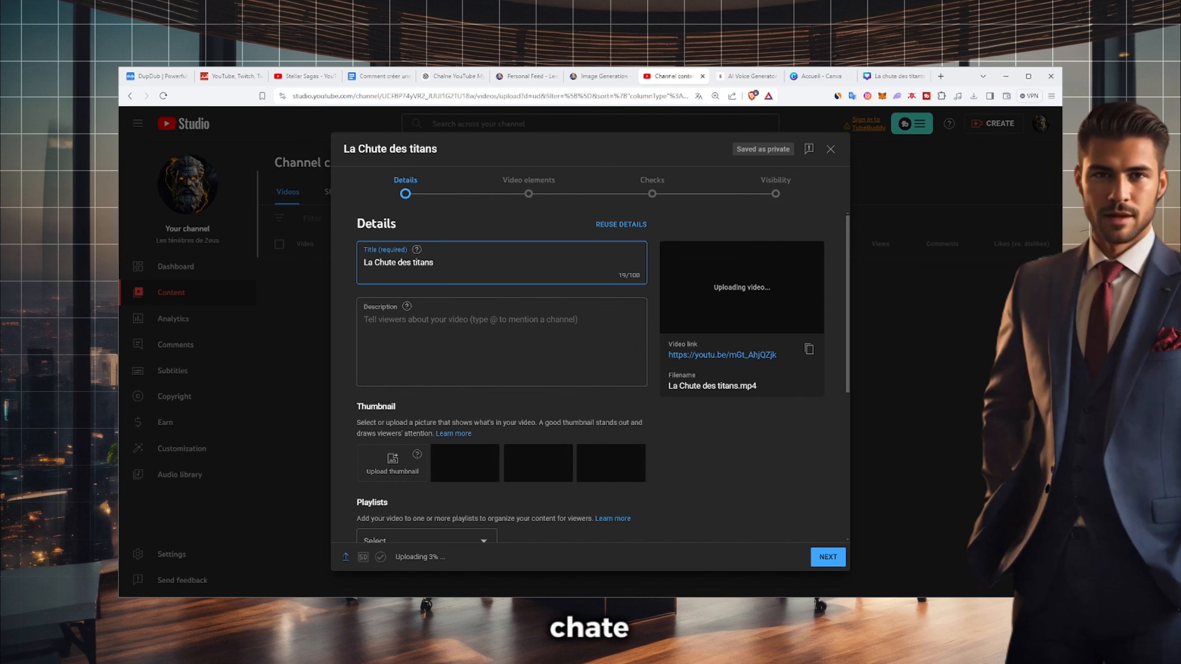
drag(1162, 146, 834, 147)
key(ctrl+a)
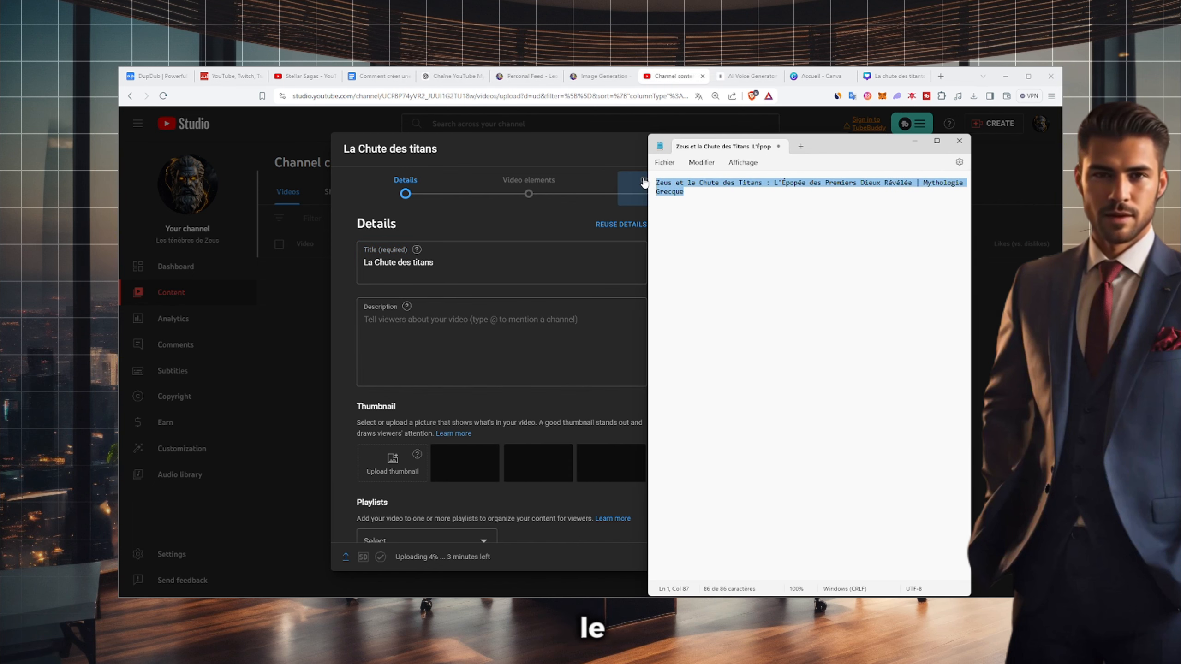
key(ctrl+c)
click(465, 268)
key(ctrl+a)
key(ctrl+v)
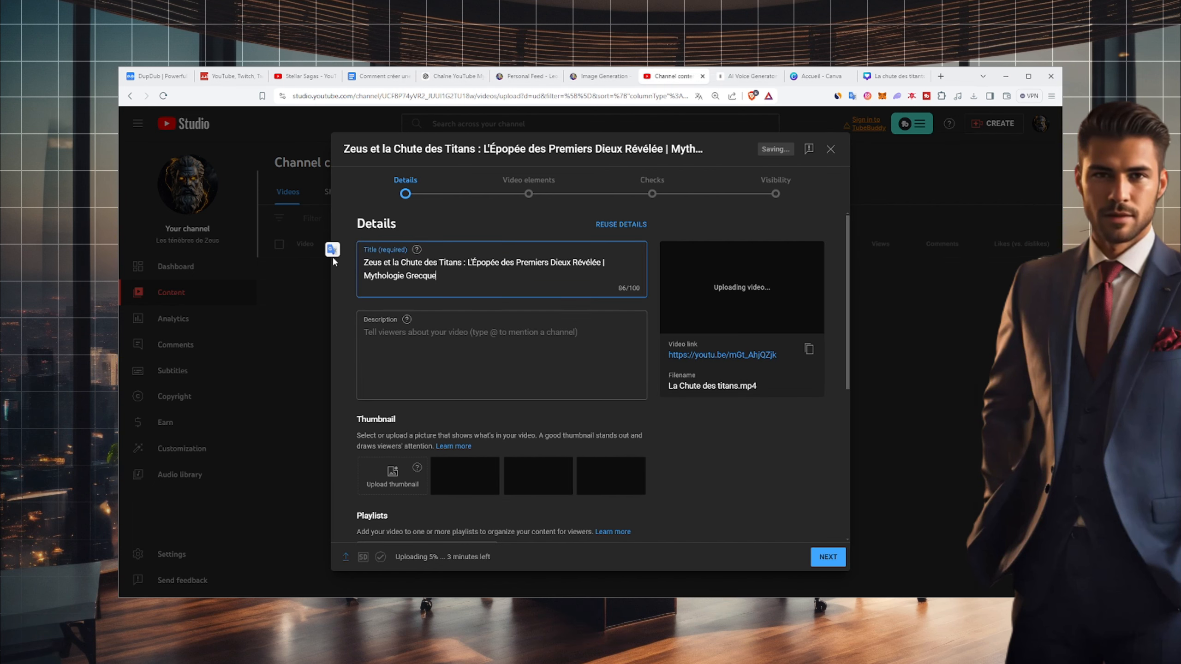
- Try to add a custom thumbnail, dismiss the phone-verification notice and close the upload details
click(465, 328)
click(384, 484)
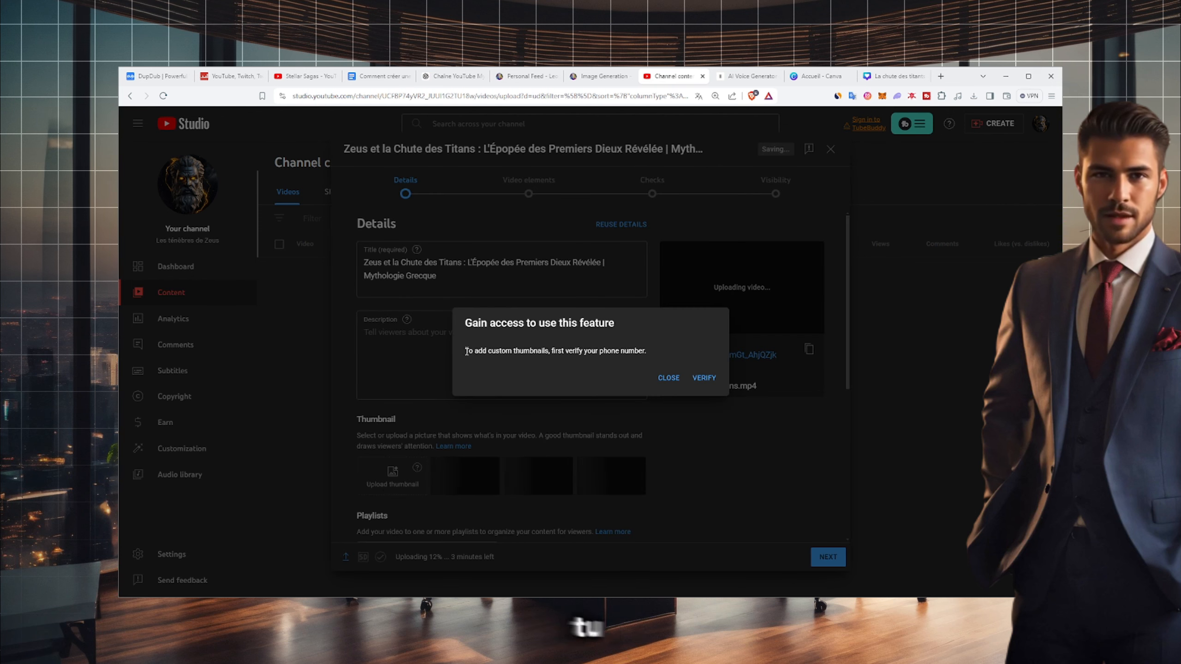
drag(464, 351, 657, 352)
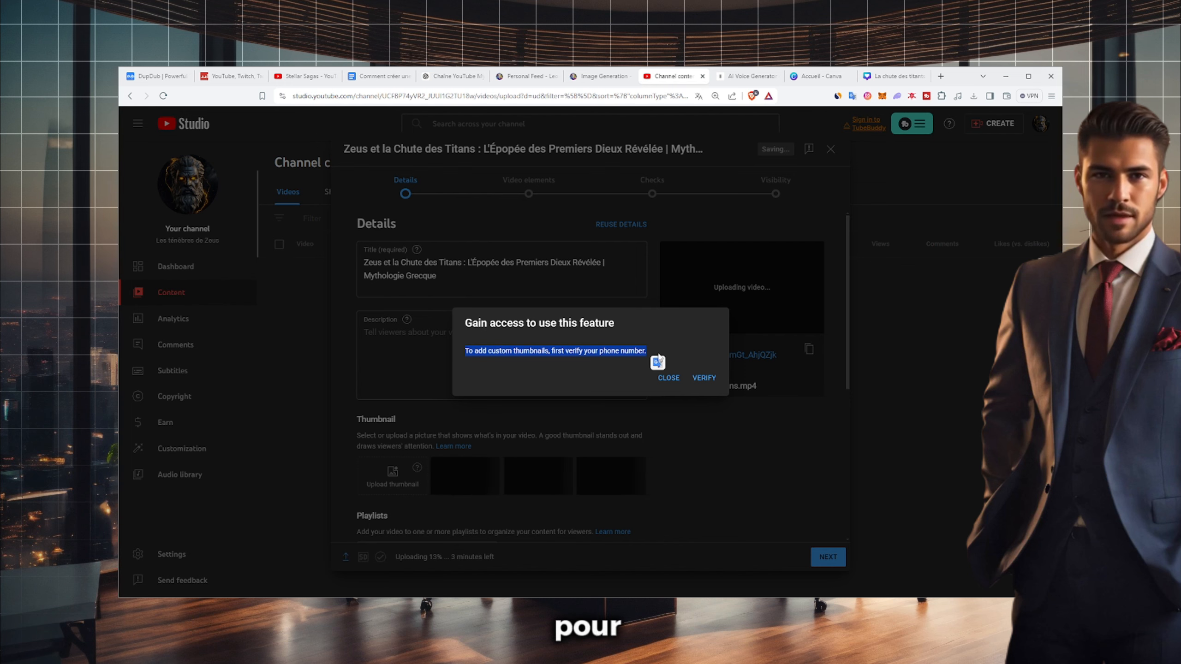
click(665, 378)
click(830, 149)
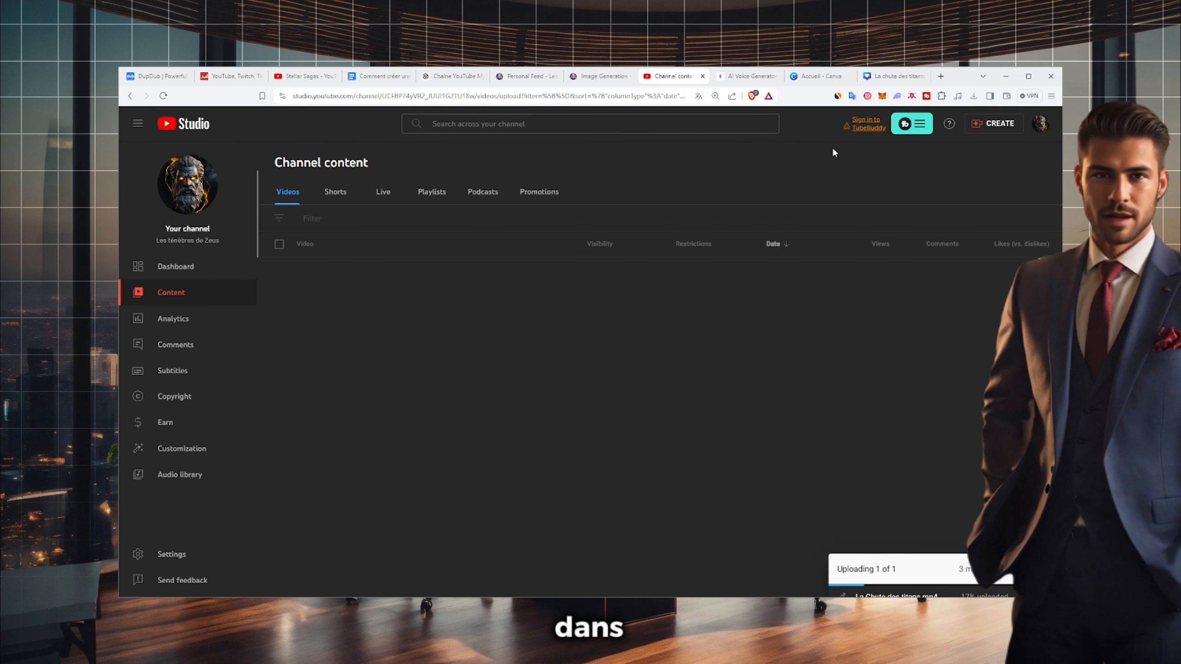
- Open the channel's settings in YouTube Studio and go to the feature access needed for custom thumbnails
click(199, 556)
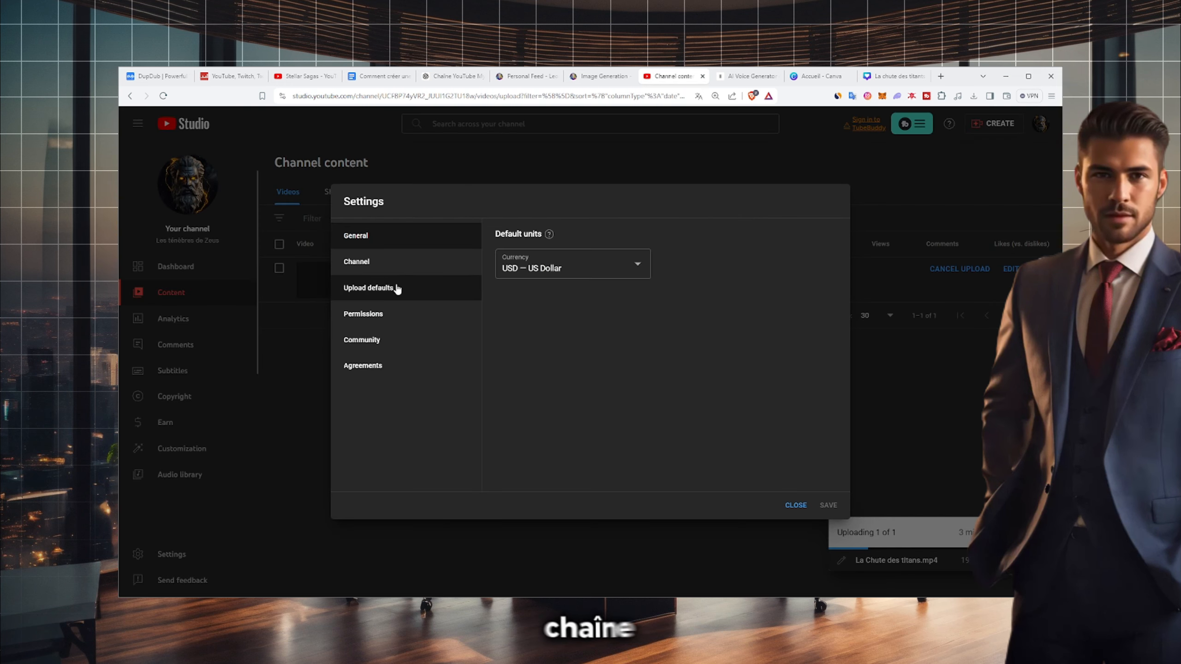
click(390, 270)
click(675, 249)
click(804, 365)
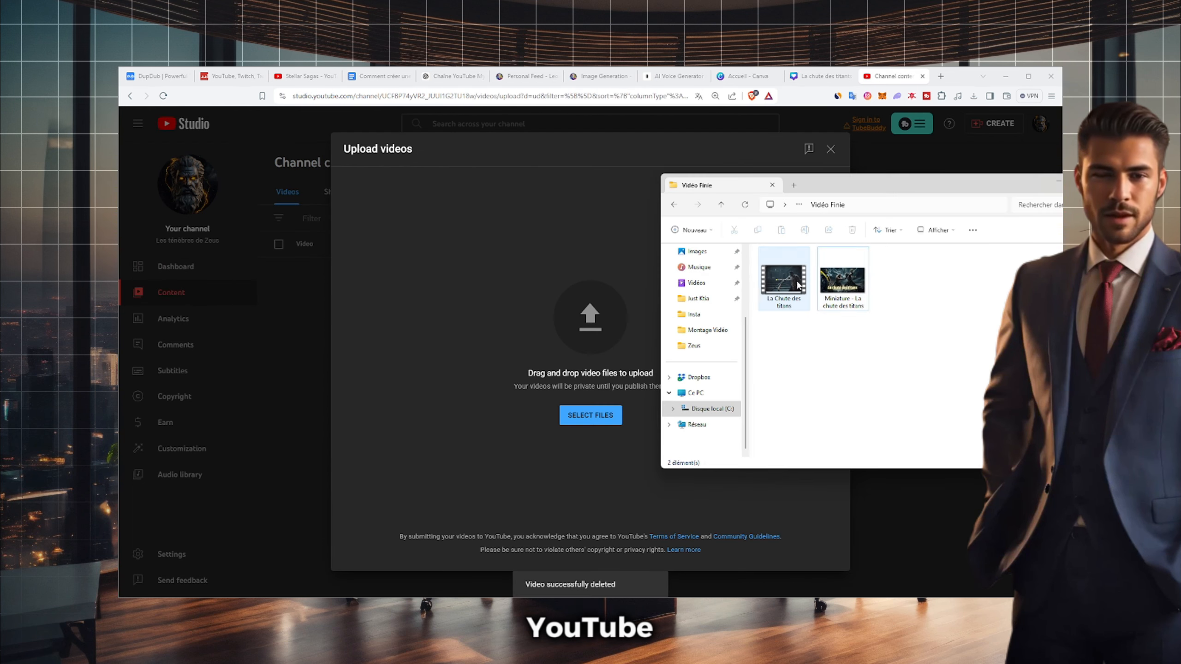
- Upload the "La Chute des titans" video again with the SEO title and set "Miniature - La chutes des Titans" as its thumbnail
double_click(783, 282)
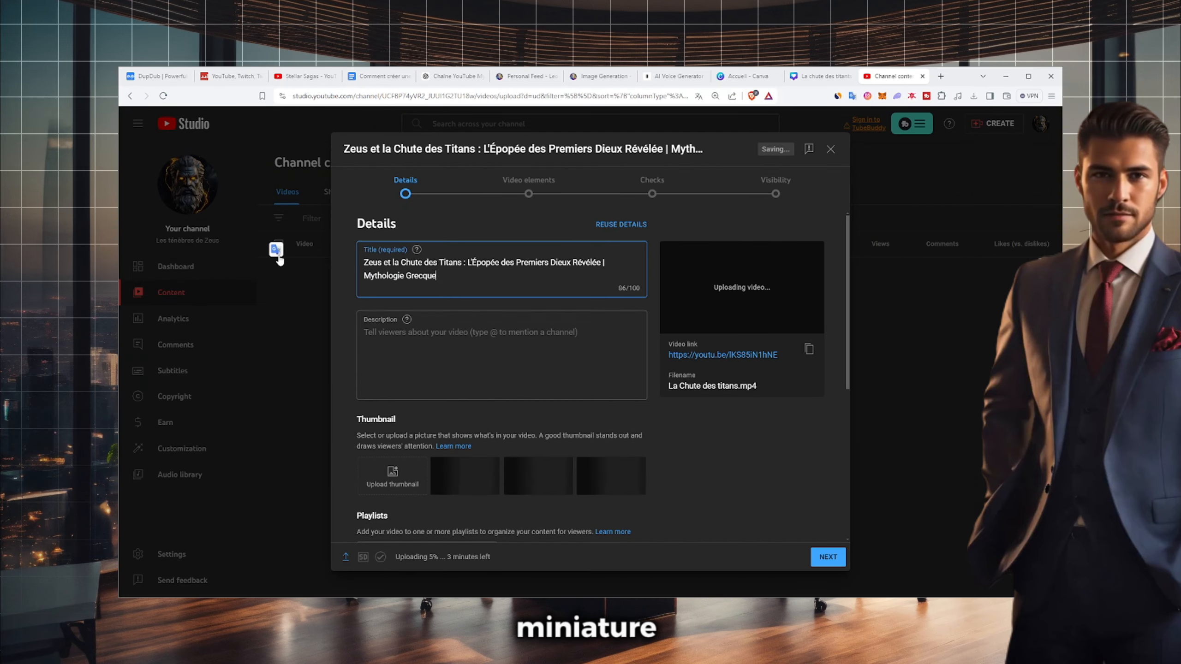
click(392, 477)
click(724, 254)
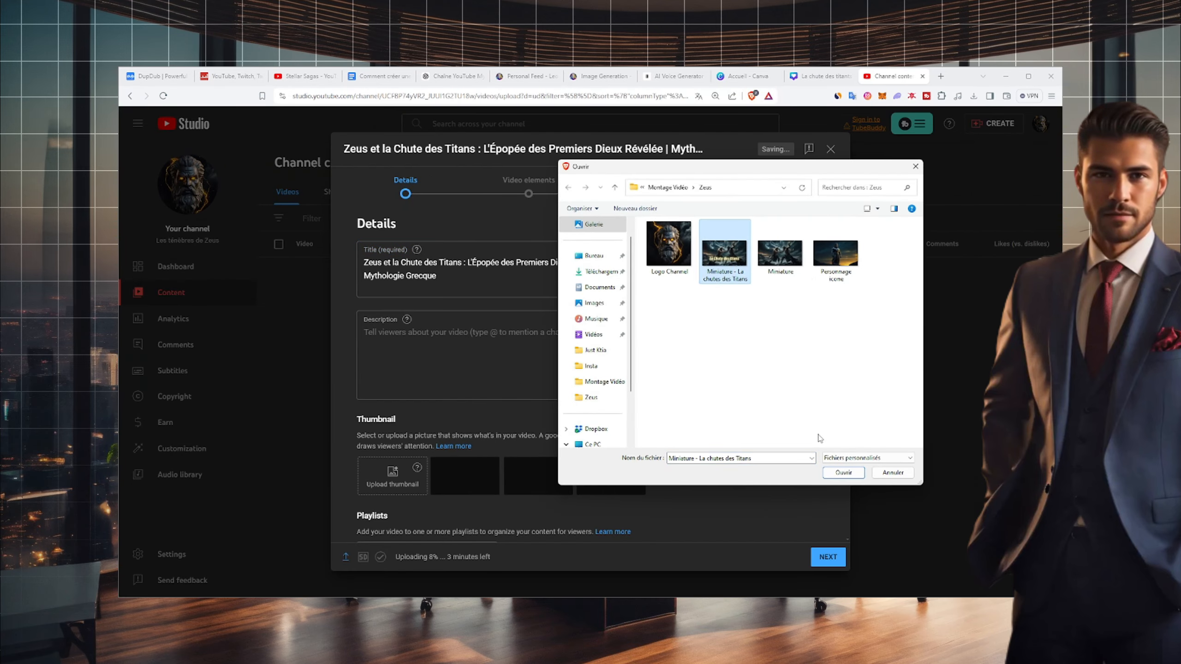
click(843, 473)
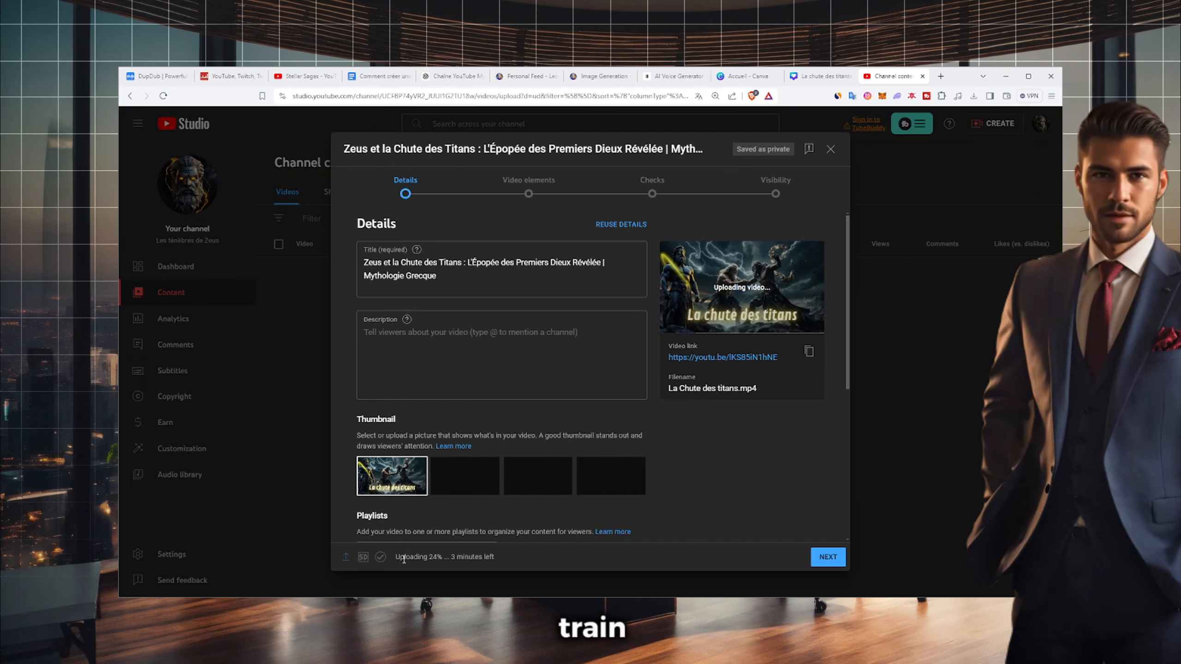
drag(396, 557, 491, 556)
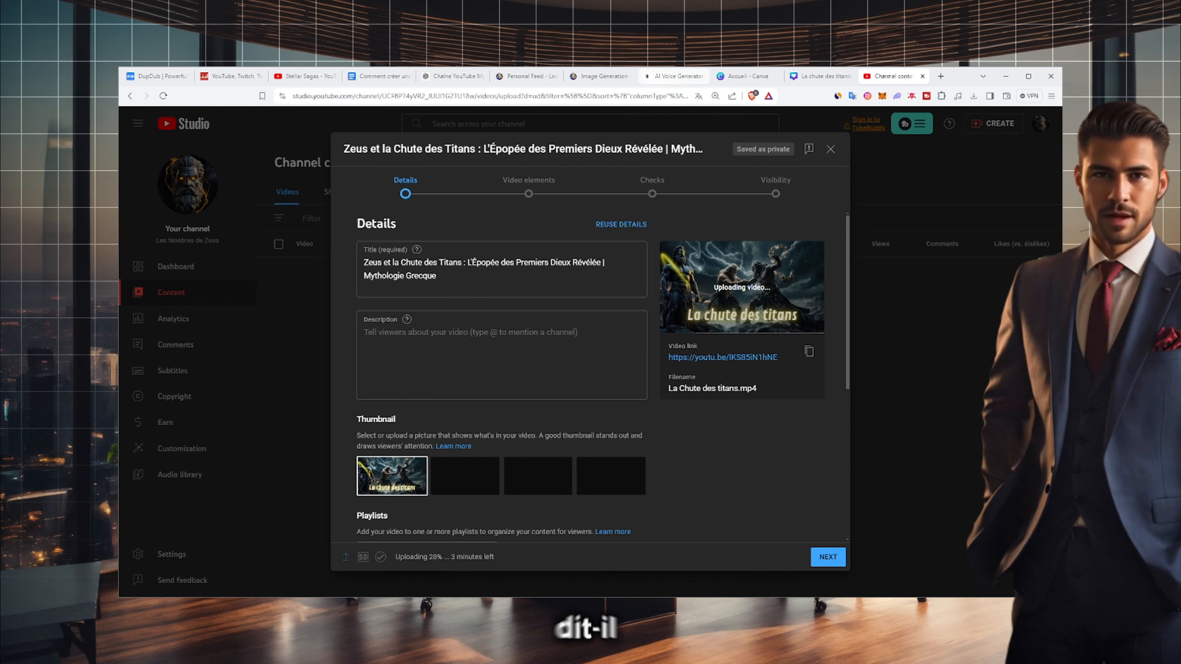
- Ask ChatGPT for a relevant description with emojis and sections for a quick description, video summary, social media links, tags and other useful suggestions
mouse_move(720, 584)
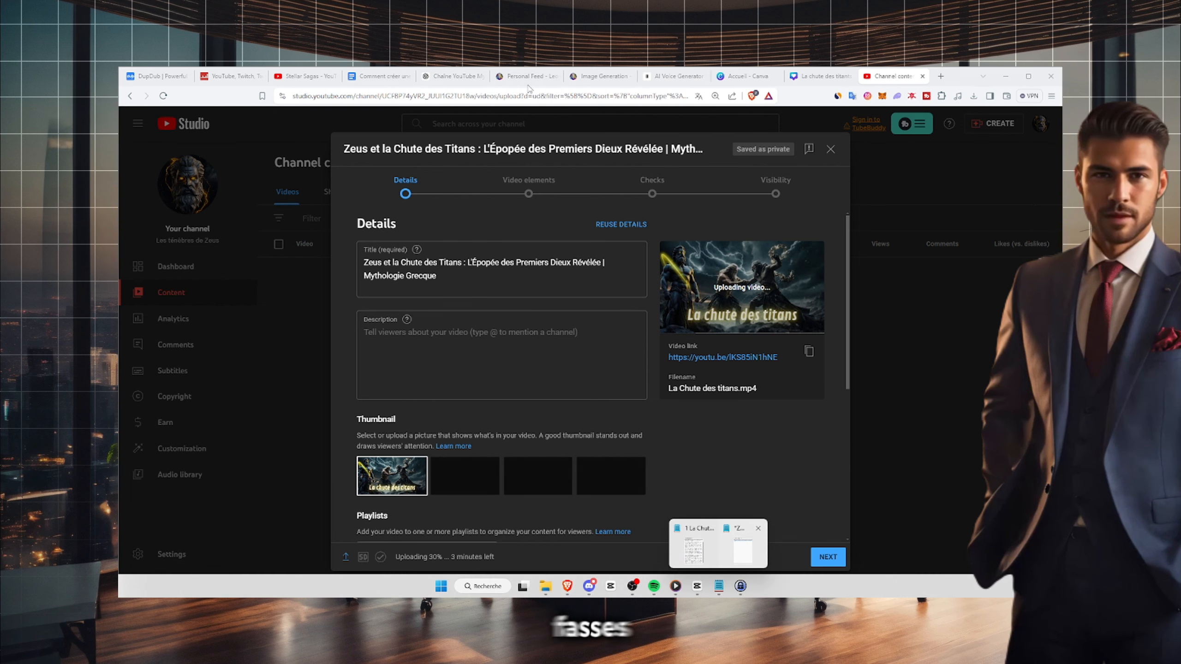
click(447, 78)
click(500, 566)
text(Parfait maintena)
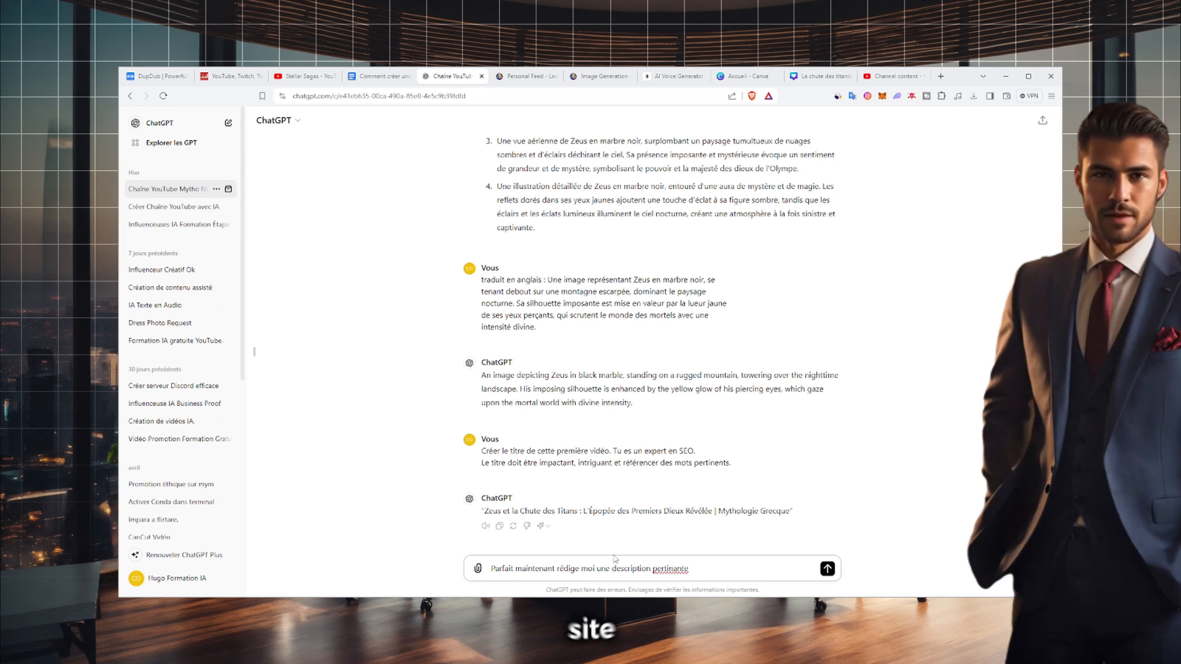
text(nt rédige moi une description pertinente avec plusieurs section, descript)
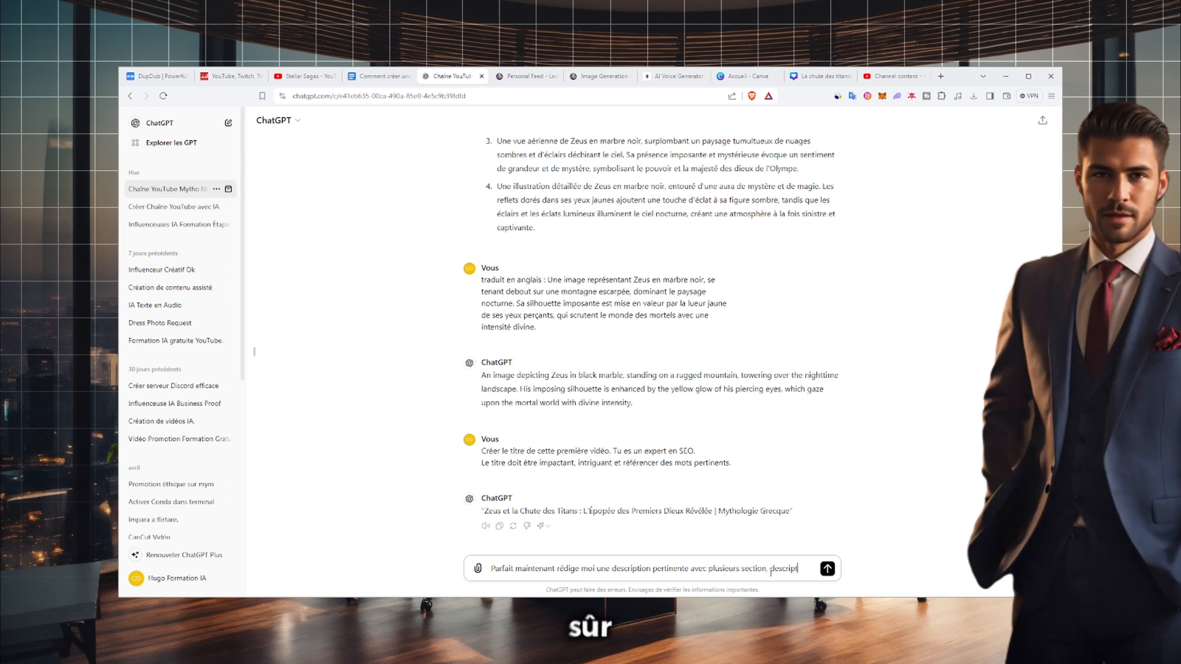
text(ion rapide de la vidéo, time)
key(BackSpace)
key(BackSpace)
key(BackSpace)
key(BackSpace)
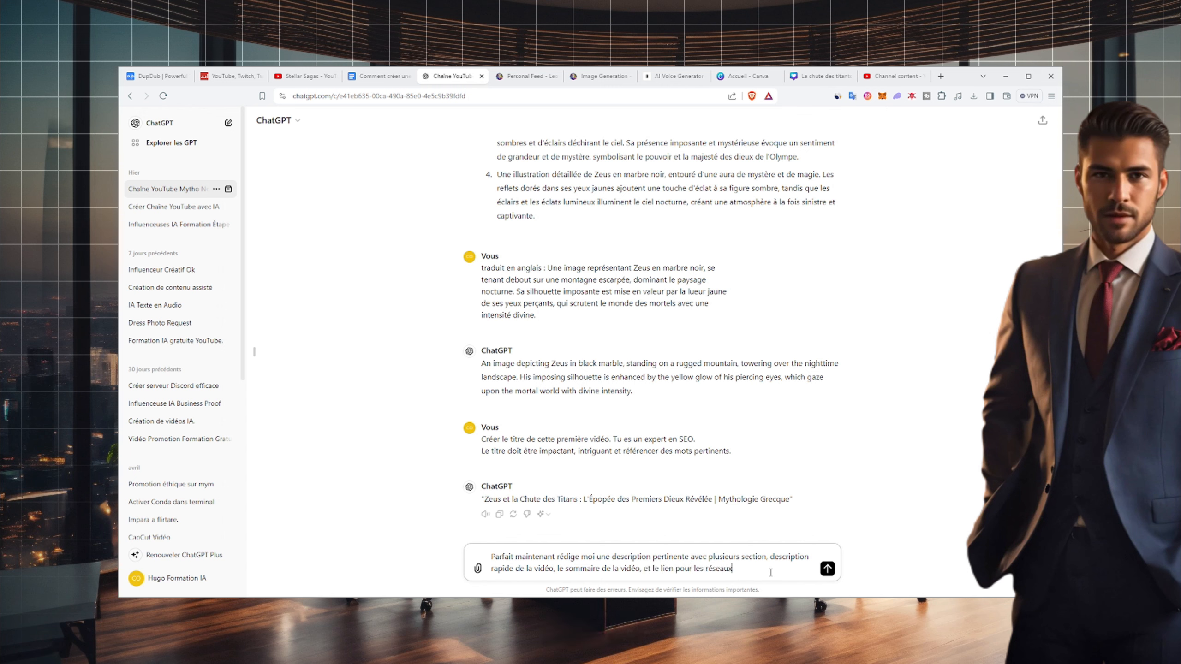
double_click(646, 568)
key(BackSpace)
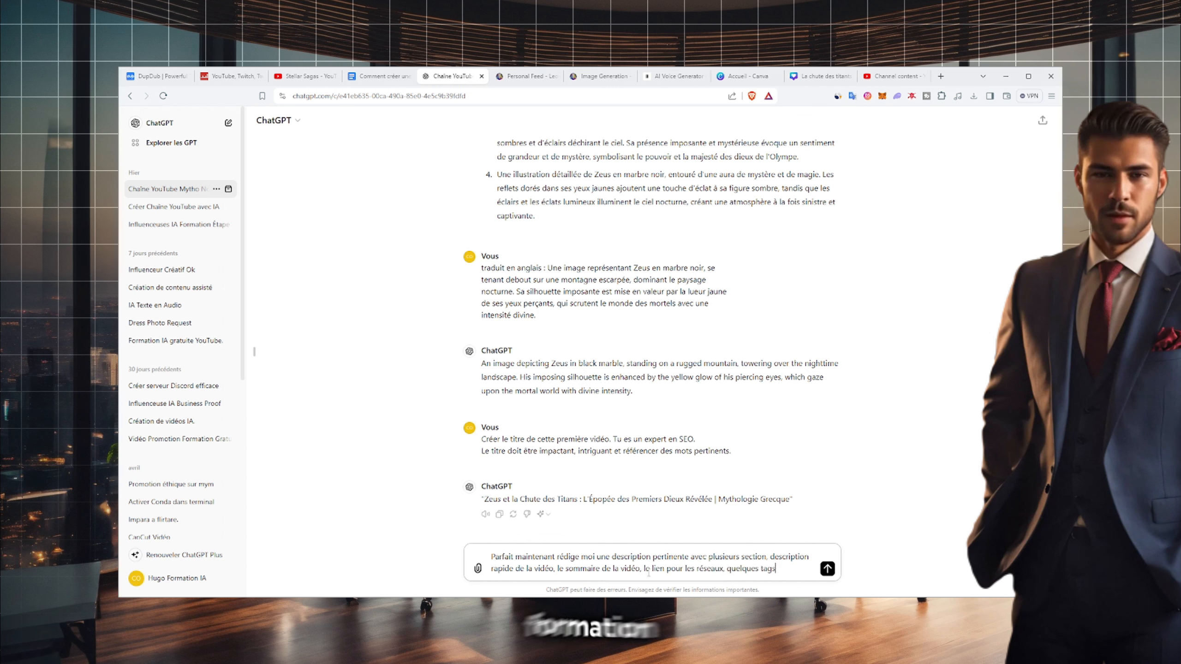
text(Met d'autre)
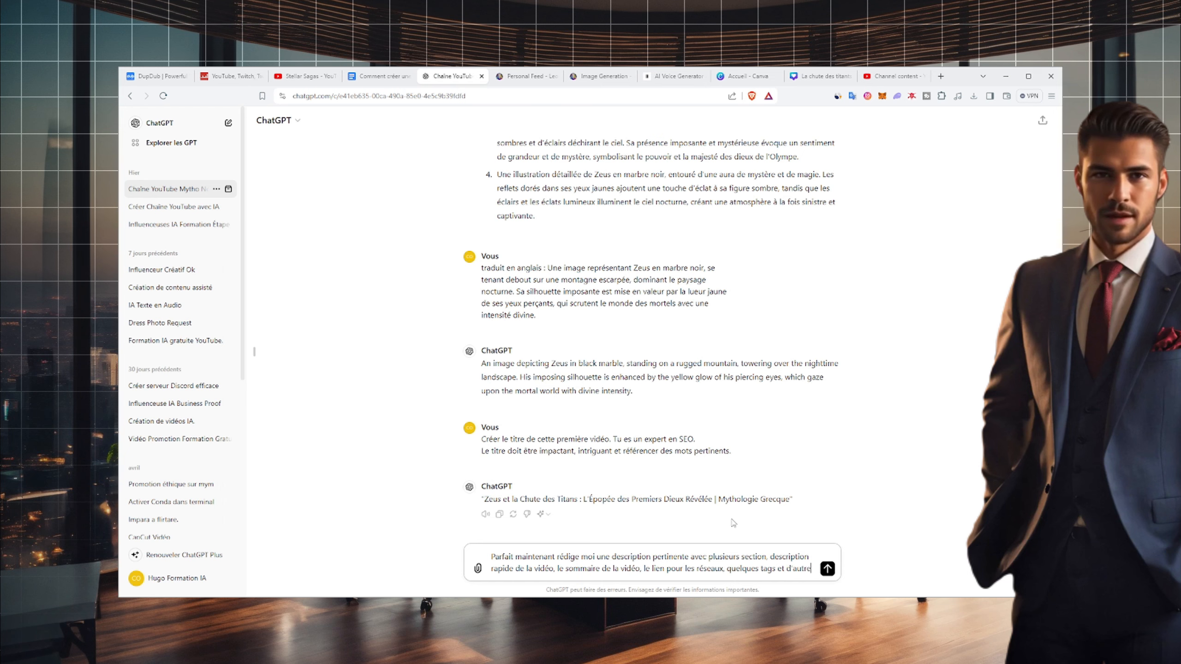
text(s sections si)
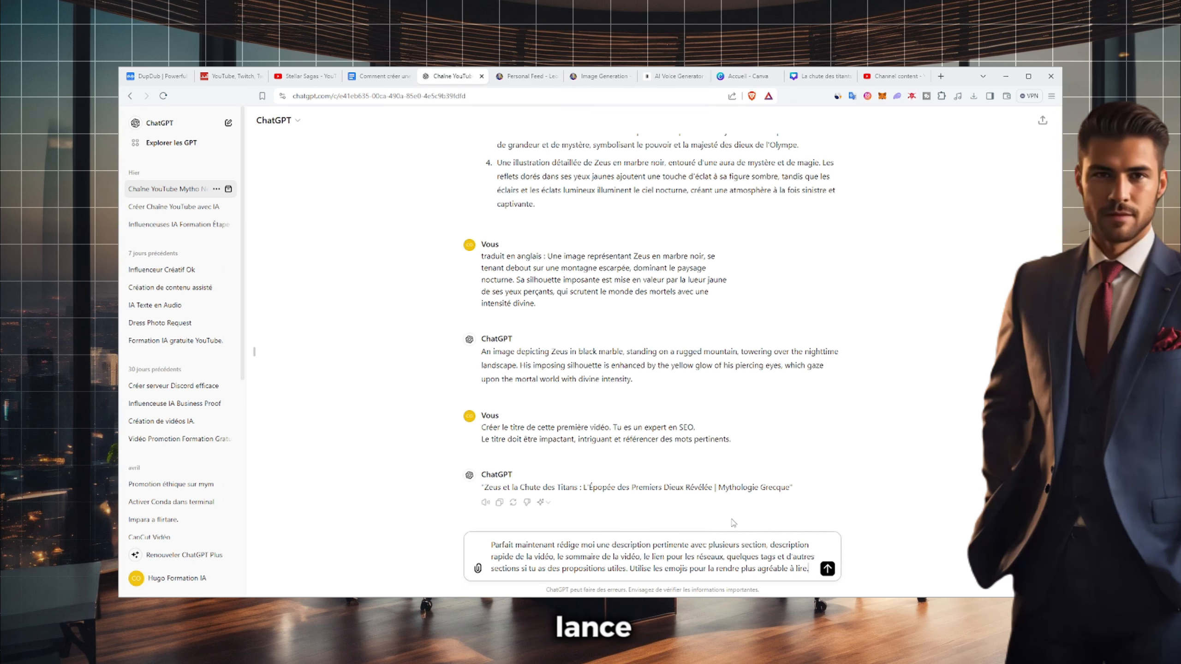
key(Return)
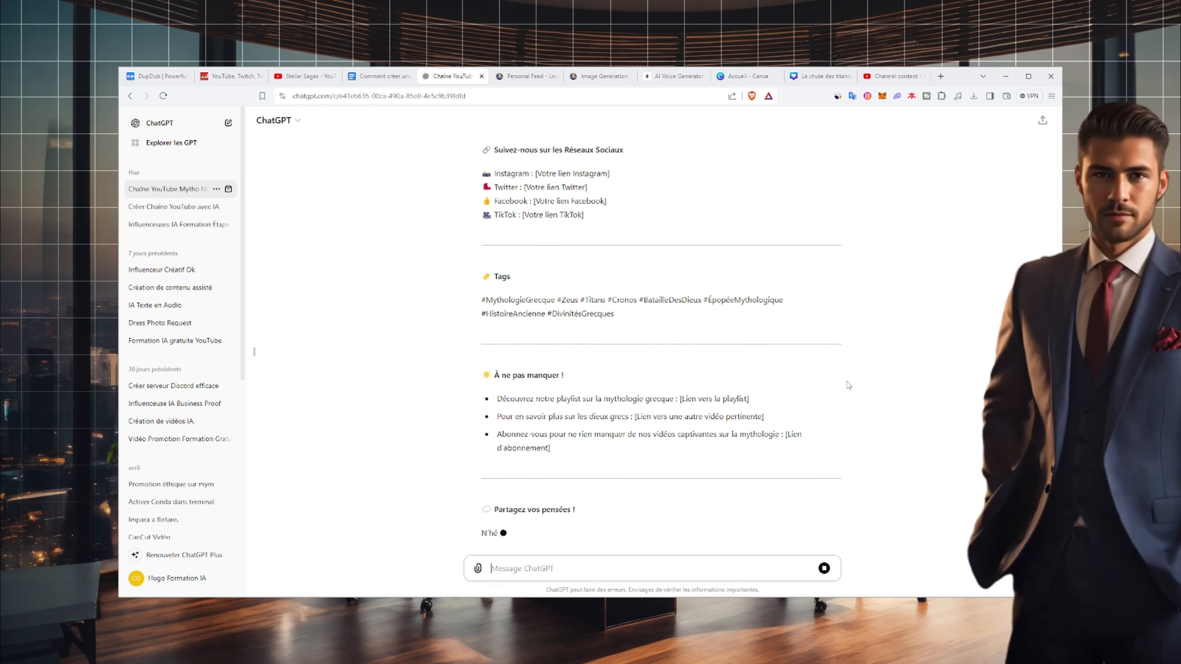
- Copy ChatGPT's generated description and paste it into the description of the uploaded video
drag(826, 512, 577, 385)
scroll(576, 385, up, 7)
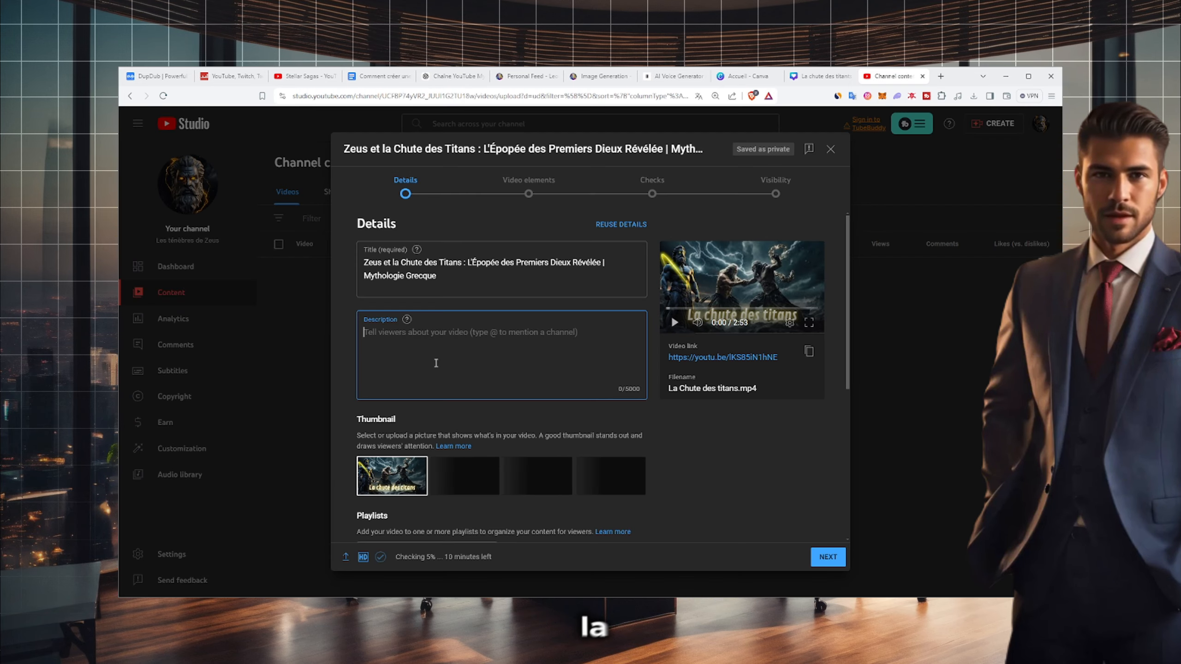
scroll(453, 382, down, 3)
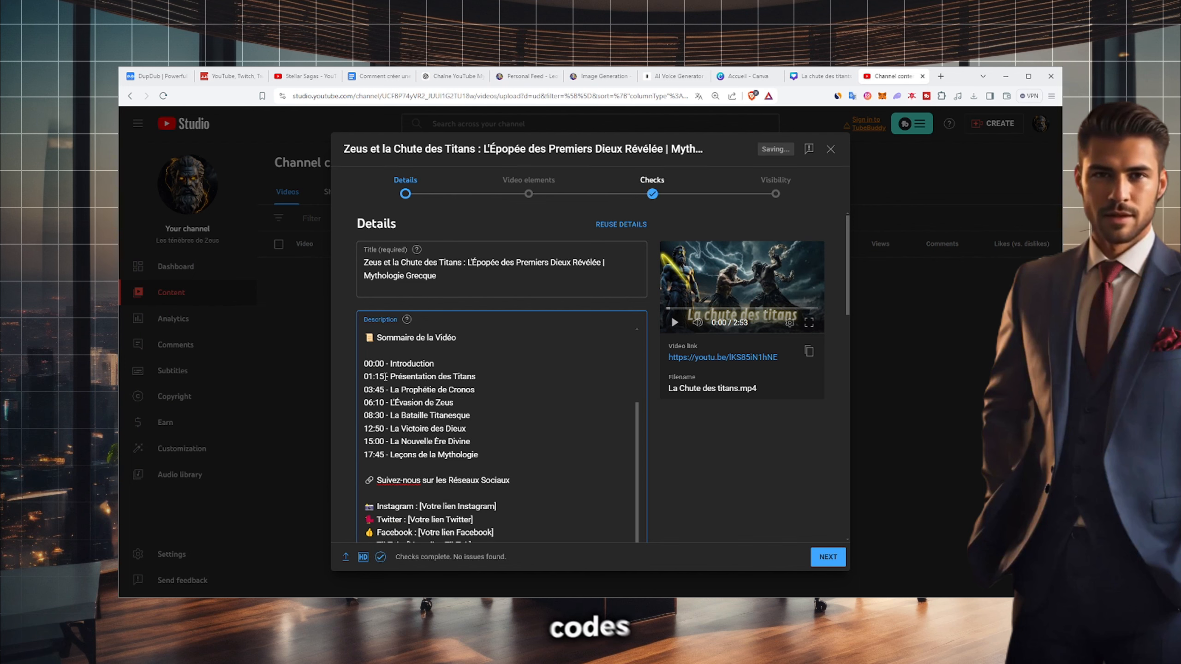
- Review the description's summary time codes and its placeholders for social media, playlist and contact e-mail details
drag(386, 376, 337, 380)
click(471, 376)
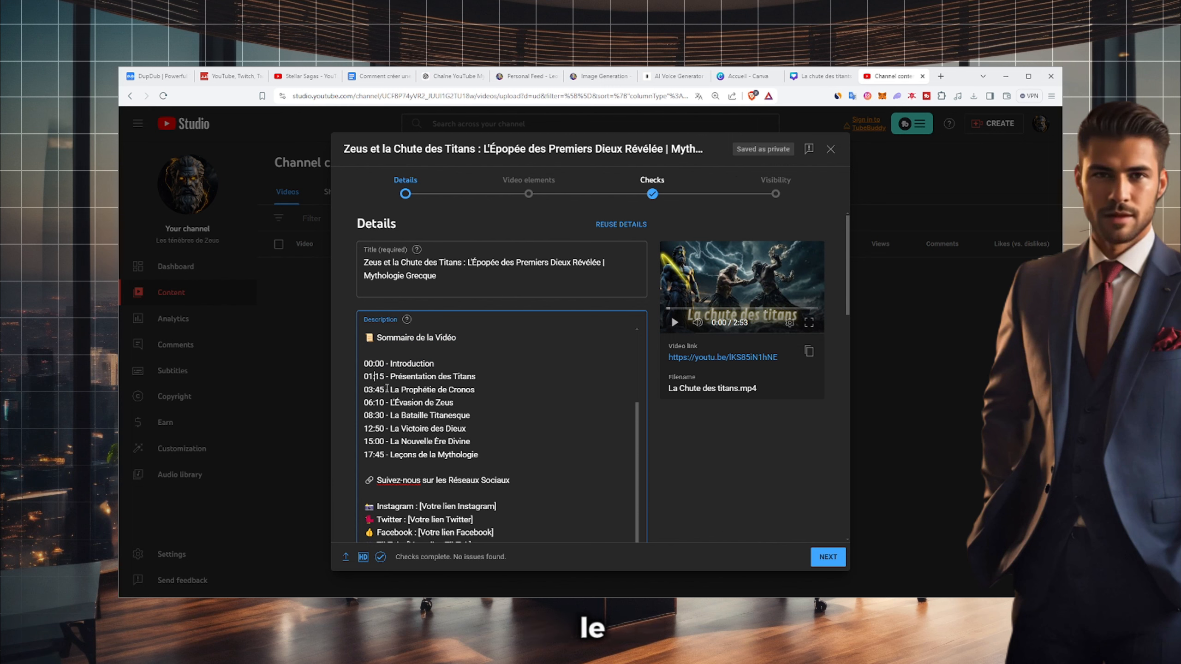
drag(365, 362, 489, 460)
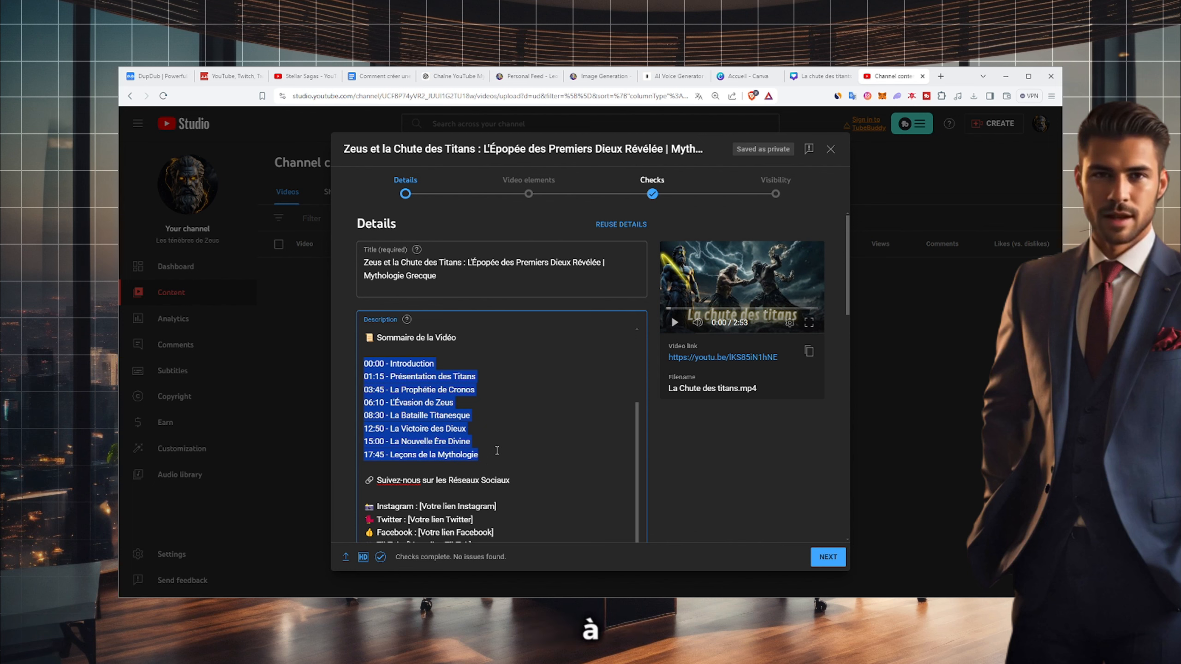
click(496, 452)
scroll(497, 453, down, 2)
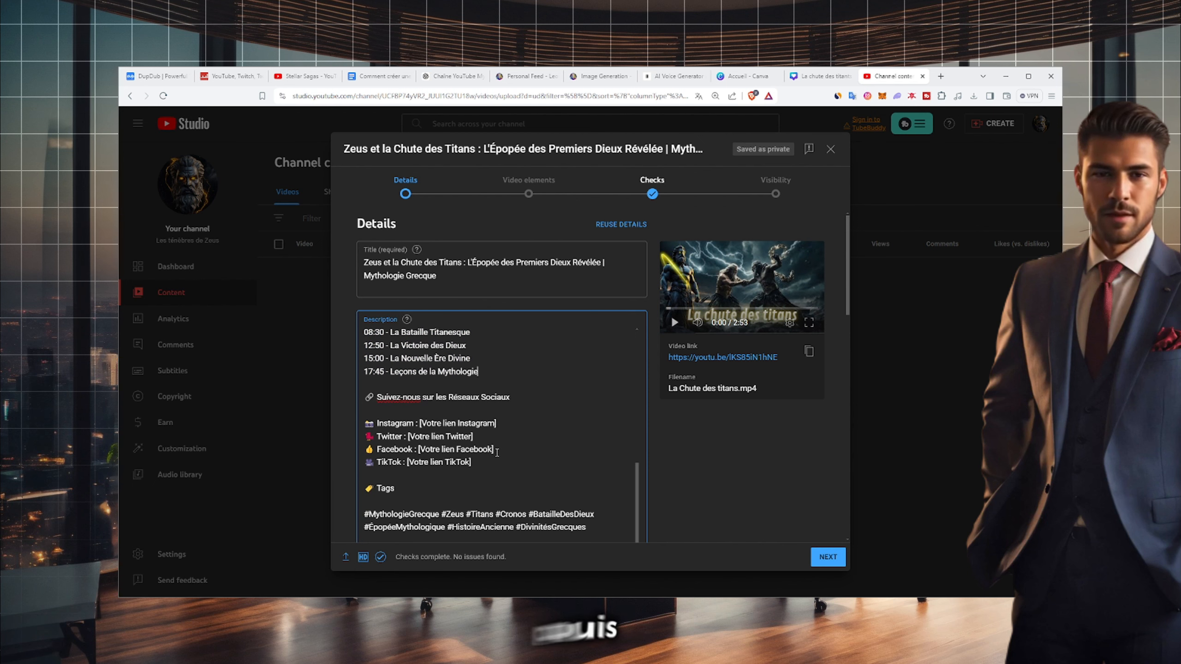
drag(418, 423, 512, 426)
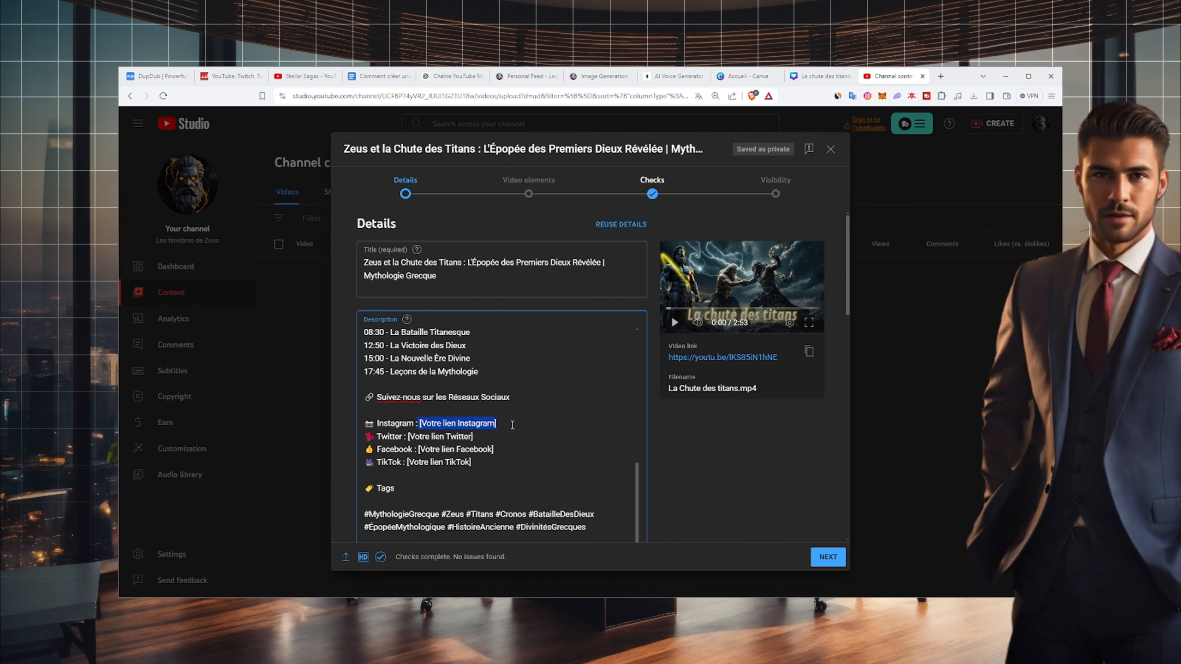
drag(408, 436, 474, 436)
scroll(496, 439, down, 2)
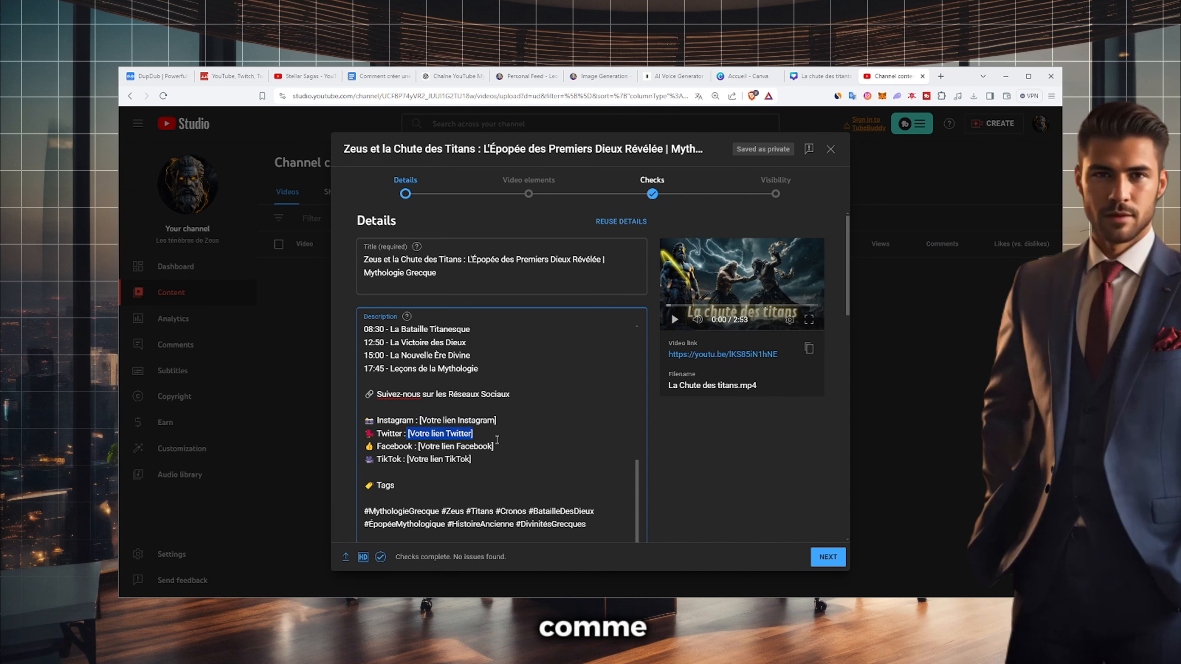
scroll(496, 440, down, 2)
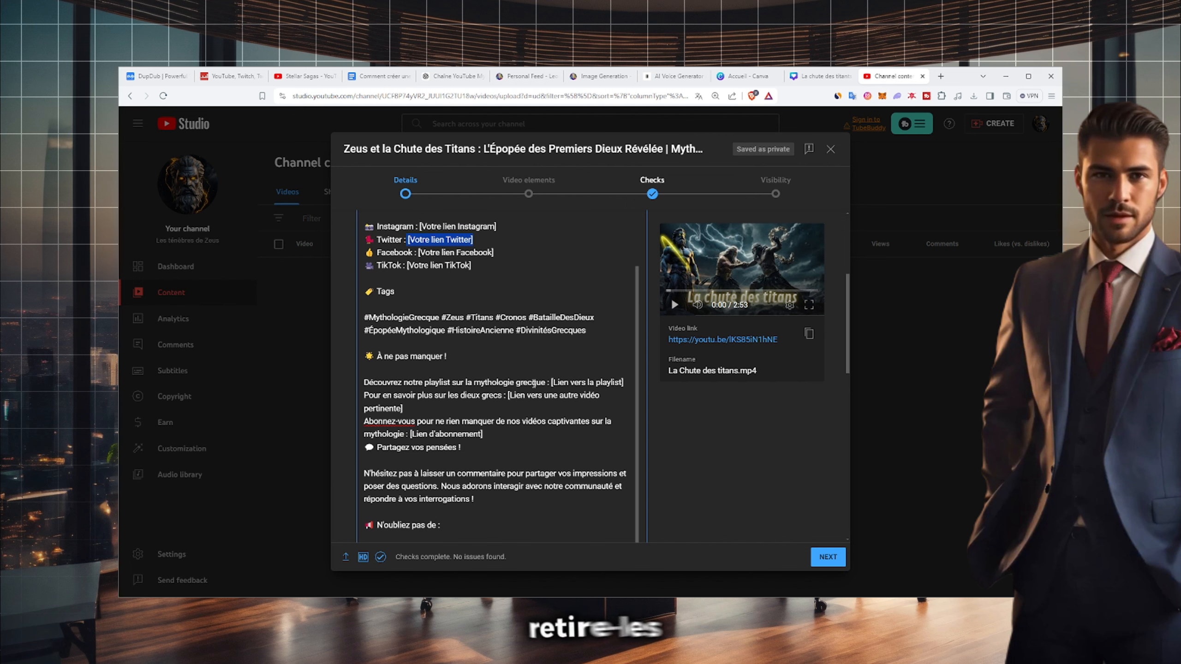
drag(552, 382, 624, 383)
scroll(540, 423, down, 4)
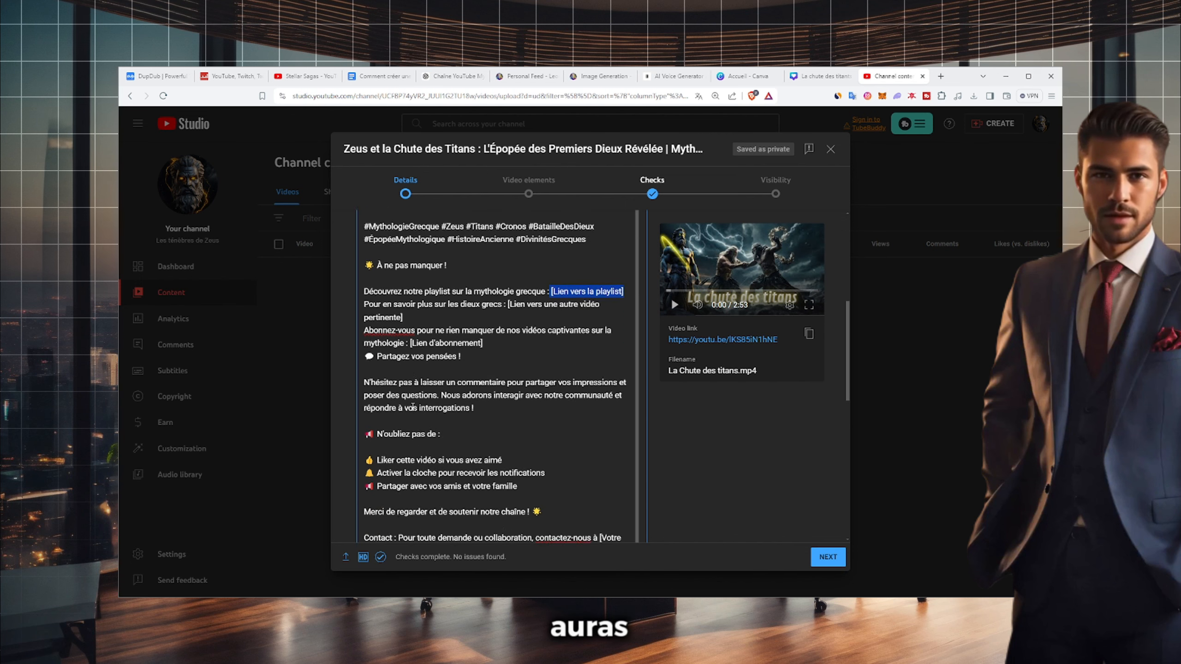
drag(599, 432, 606, 458)
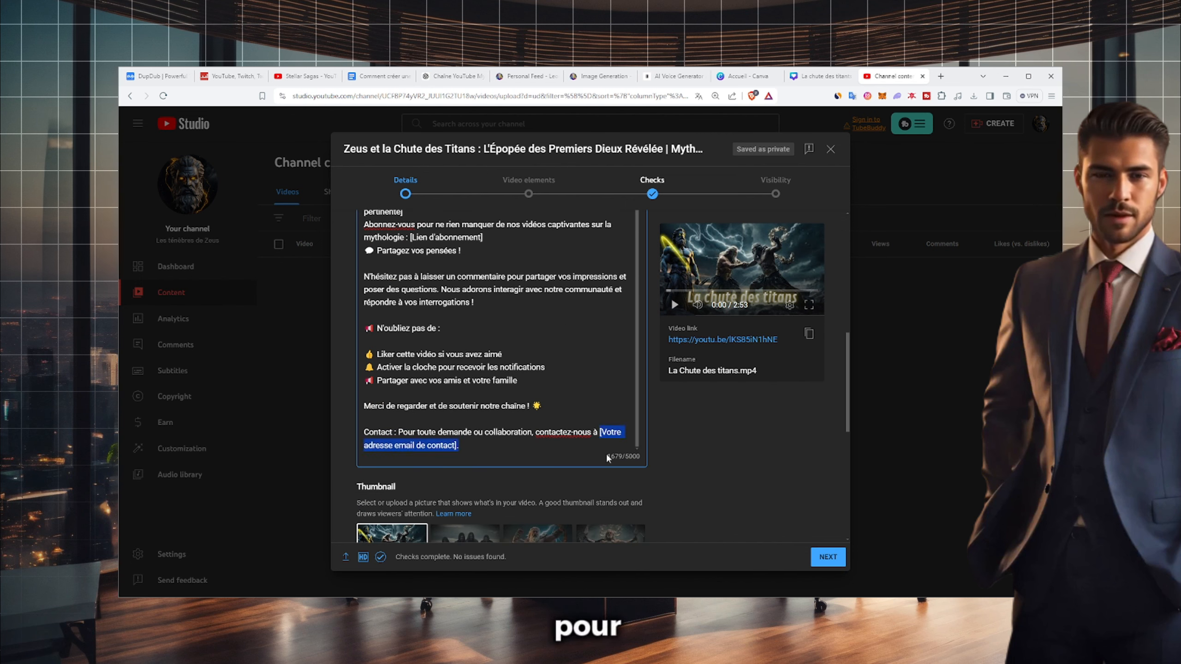
click(710, 456)
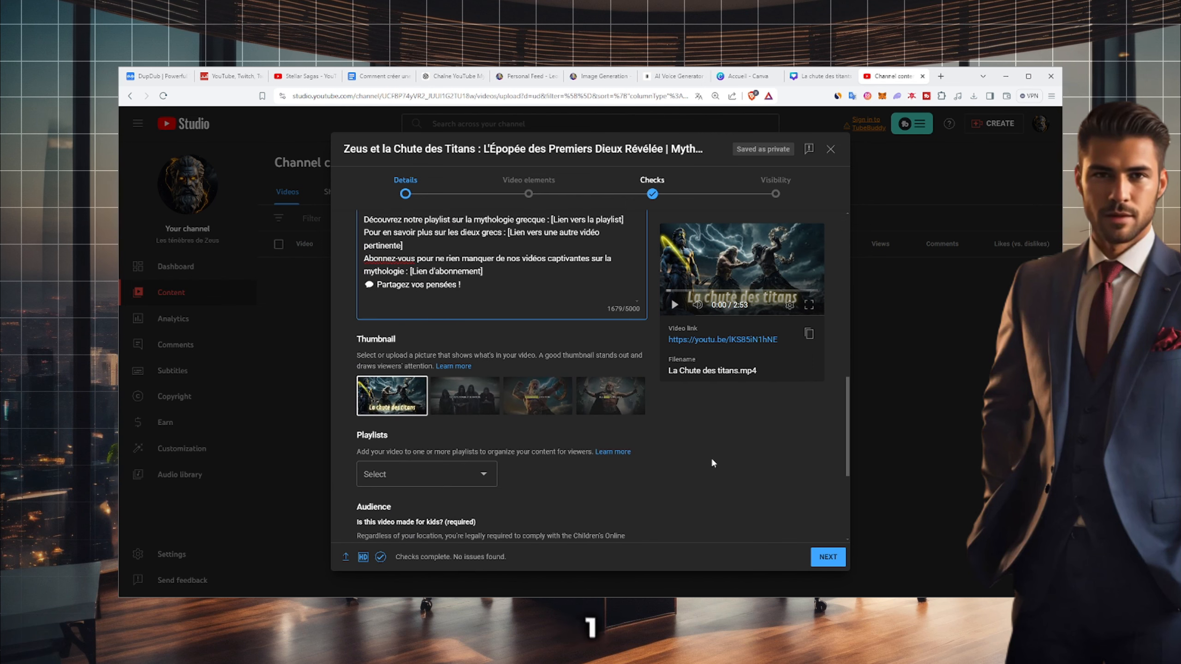
- Check the video's playlist choices, close them without selecting any, and go to the audience options
scroll(711, 461, down, 2)
click(461, 375)
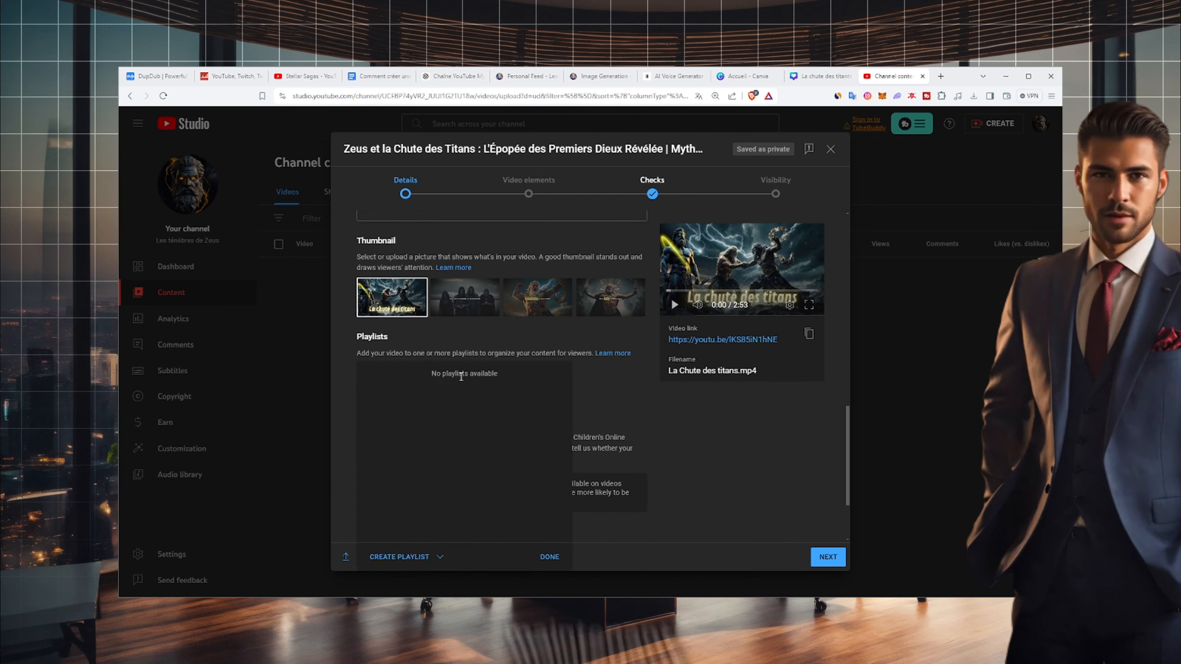
click(669, 403)
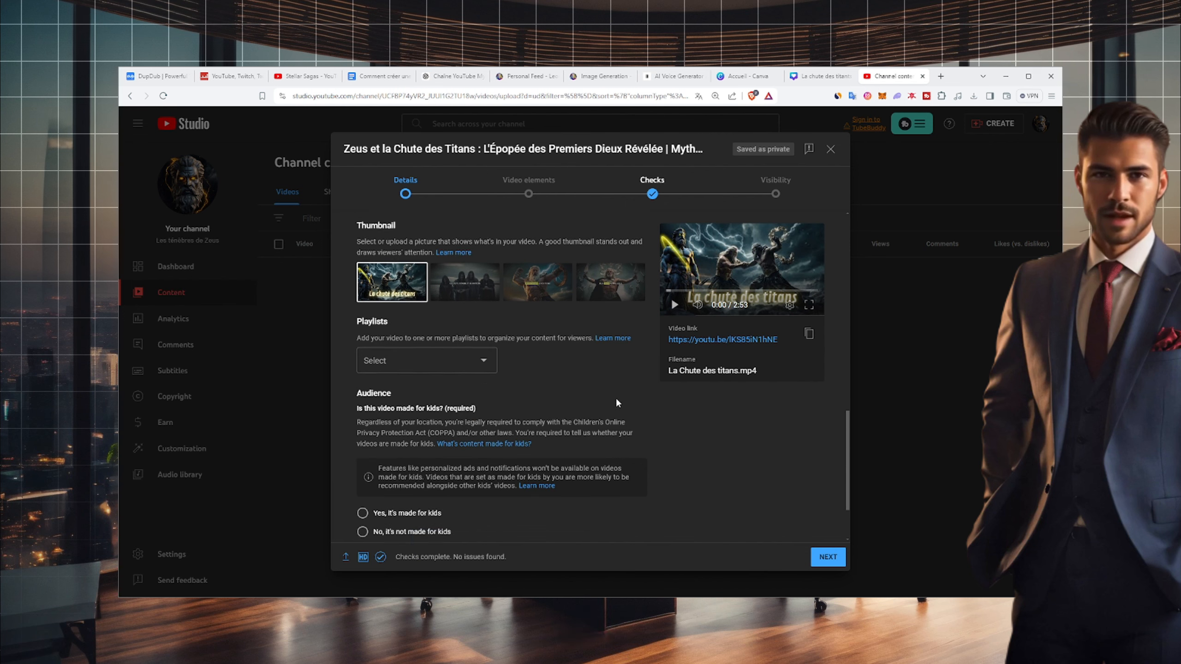
scroll(615, 397, down, 2)
click(564, 485)
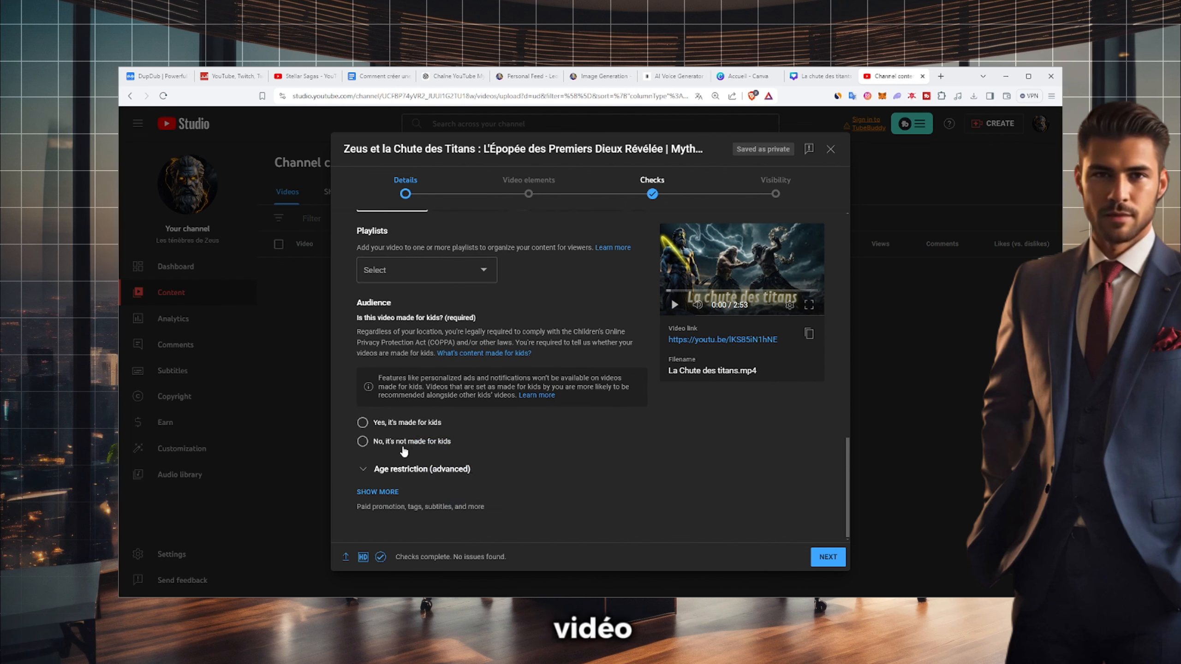
- Mark the video as not made for kids and expand its advanced age restriction options
click(402, 446)
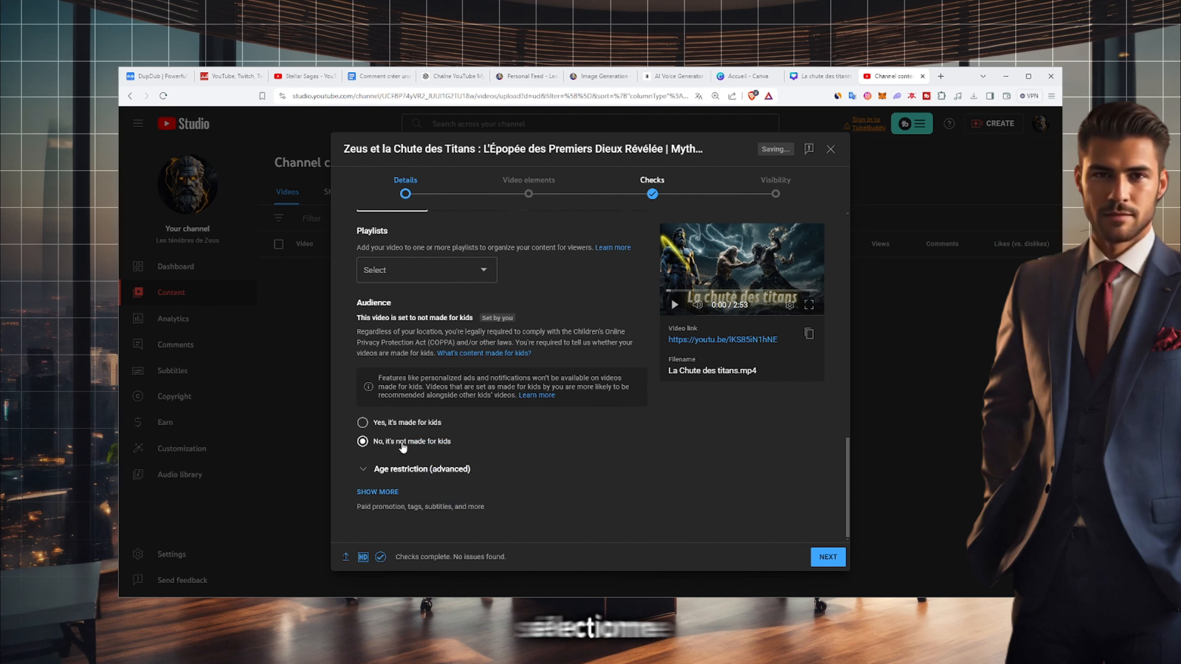
click(427, 470)
scroll(508, 417, down, 2)
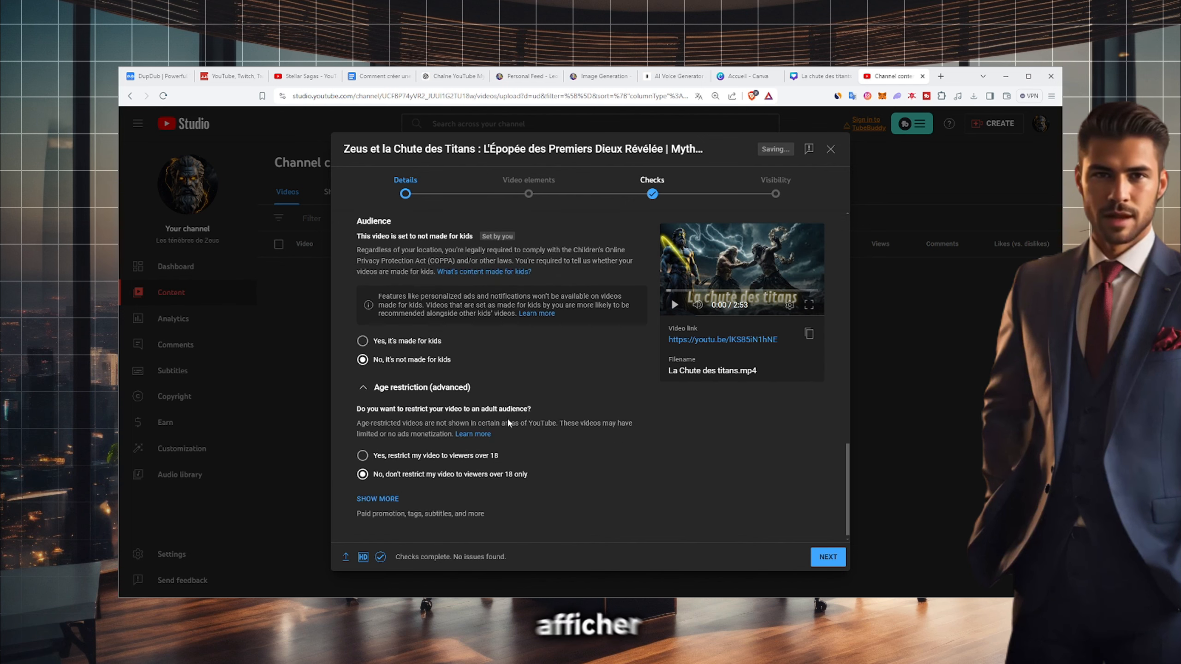
- Reveal the additional video settings and answer No to the altered content question
click(389, 493)
scroll(555, 389, down, 6)
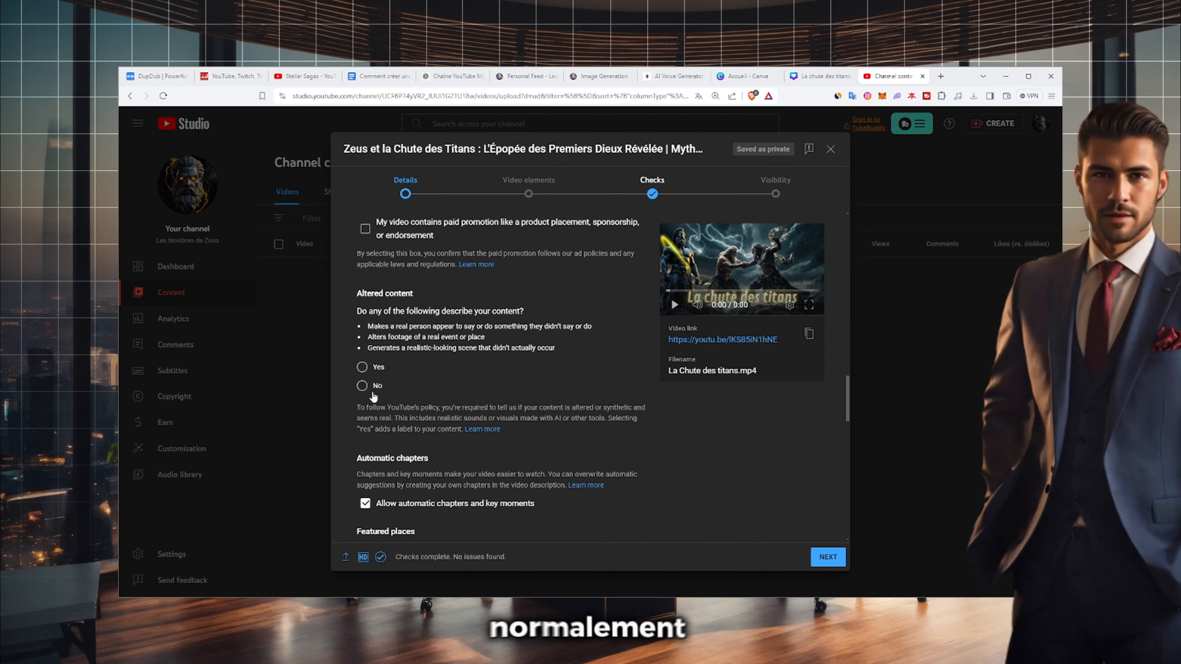
click(362, 385)
- Disallow automatic chapters and key moments, automatic places, and automatic concepts for the video
scroll(476, 378, down, 4)
scroll(476, 378, down, 1)
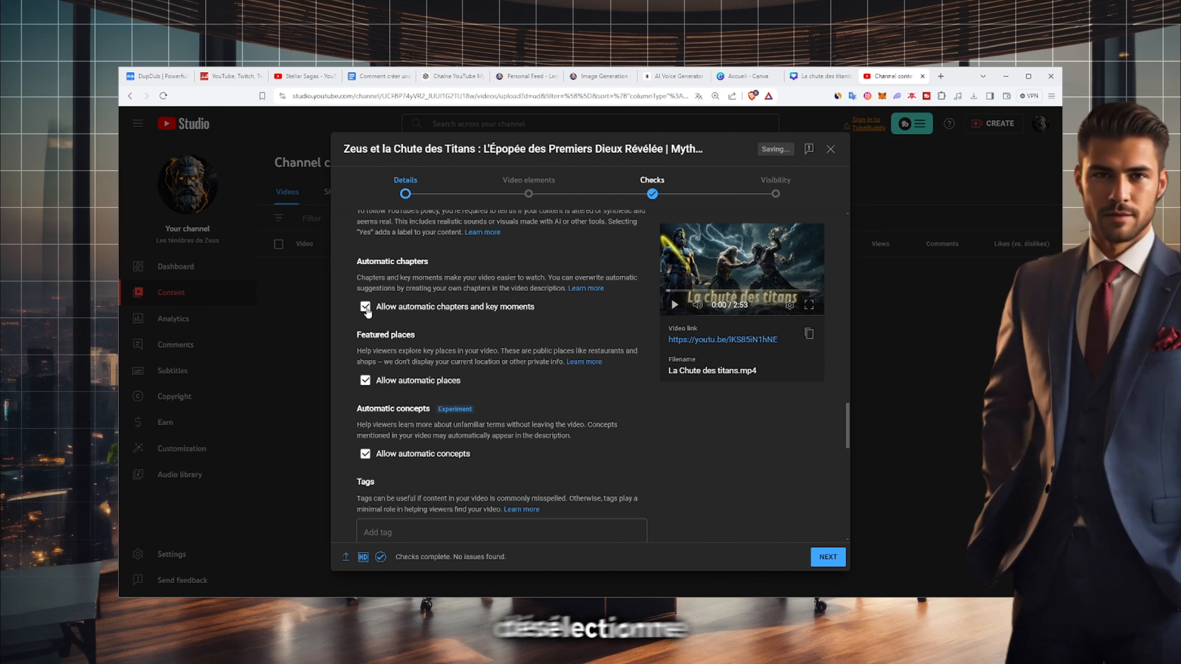
click(364, 307)
click(365, 454)
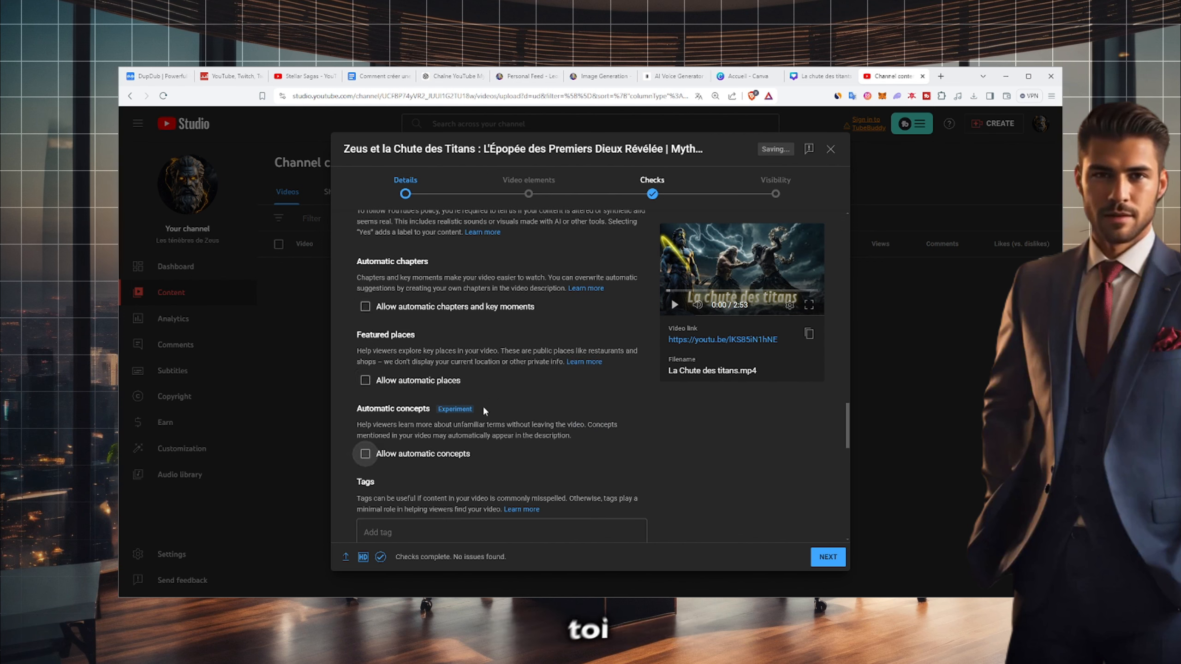
- Go to the video's tags section, then ask ChatGPT "Maintenant trouve des tags" and look through its suggested hashtags
scroll(538, 378, down, 3)
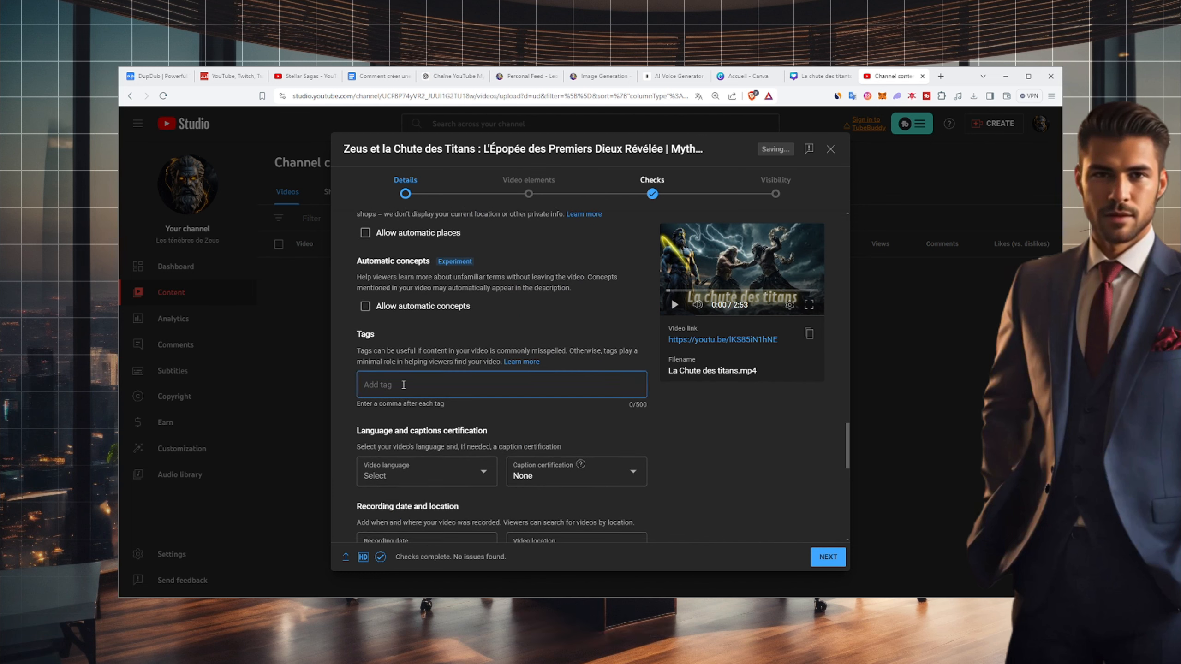
scroll(495, 332, down, 2)
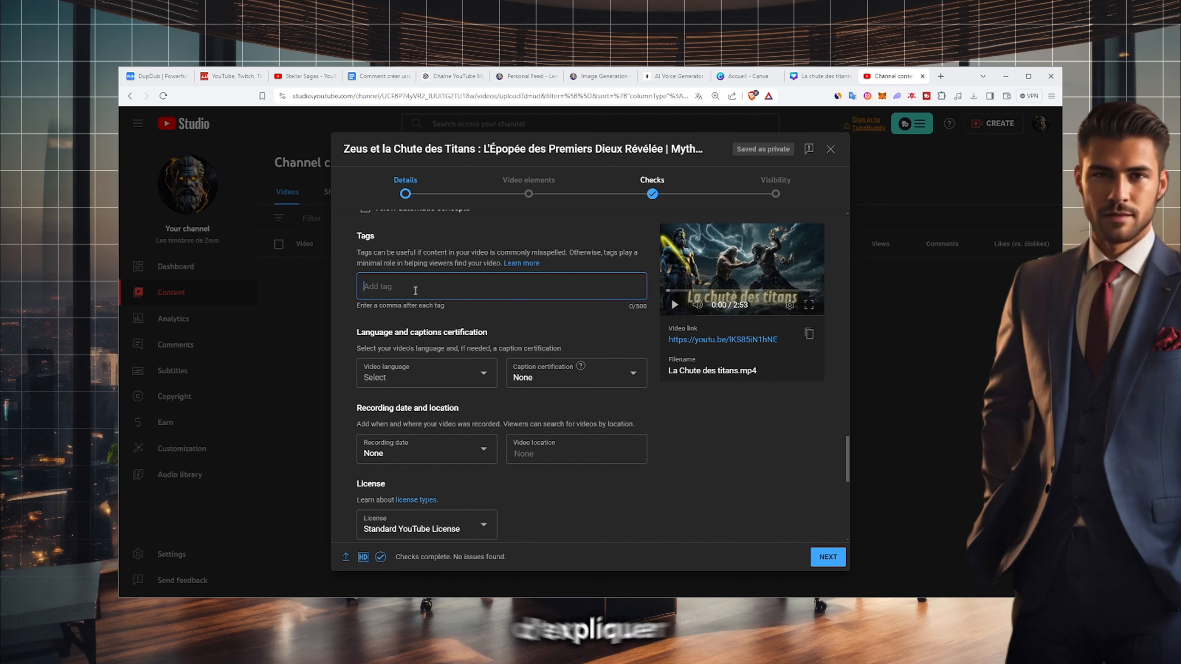
click(448, 80)
scroll(519, 437, down, 6)
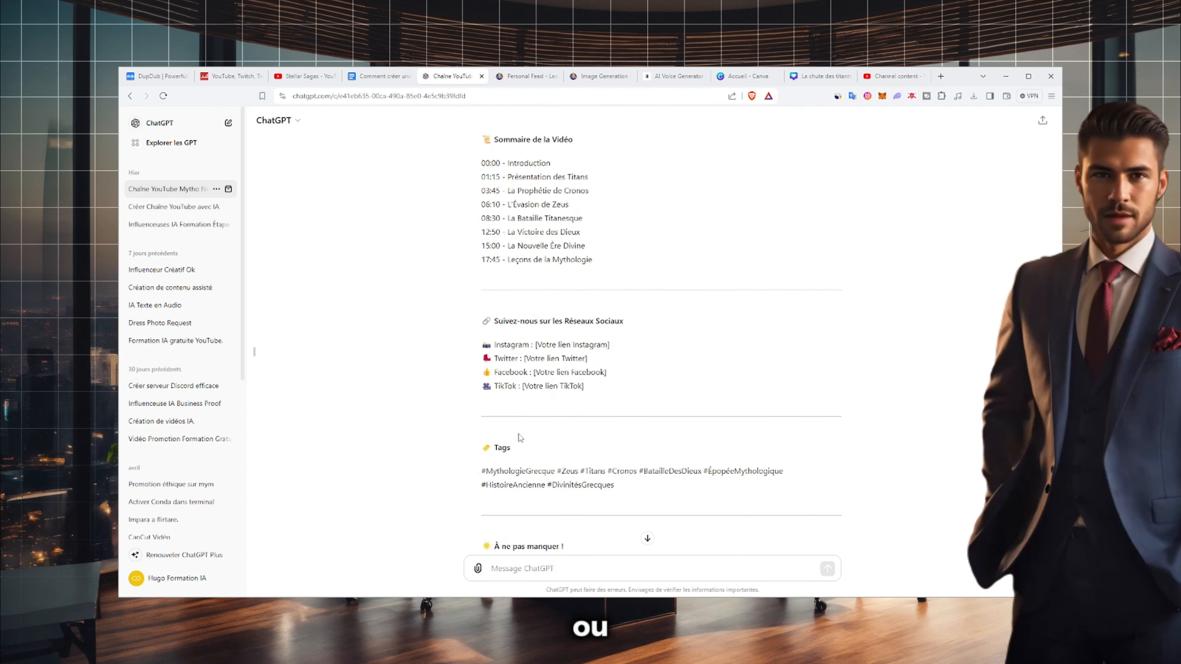
click(508, 568)
text(Maintenant trouve des tags)
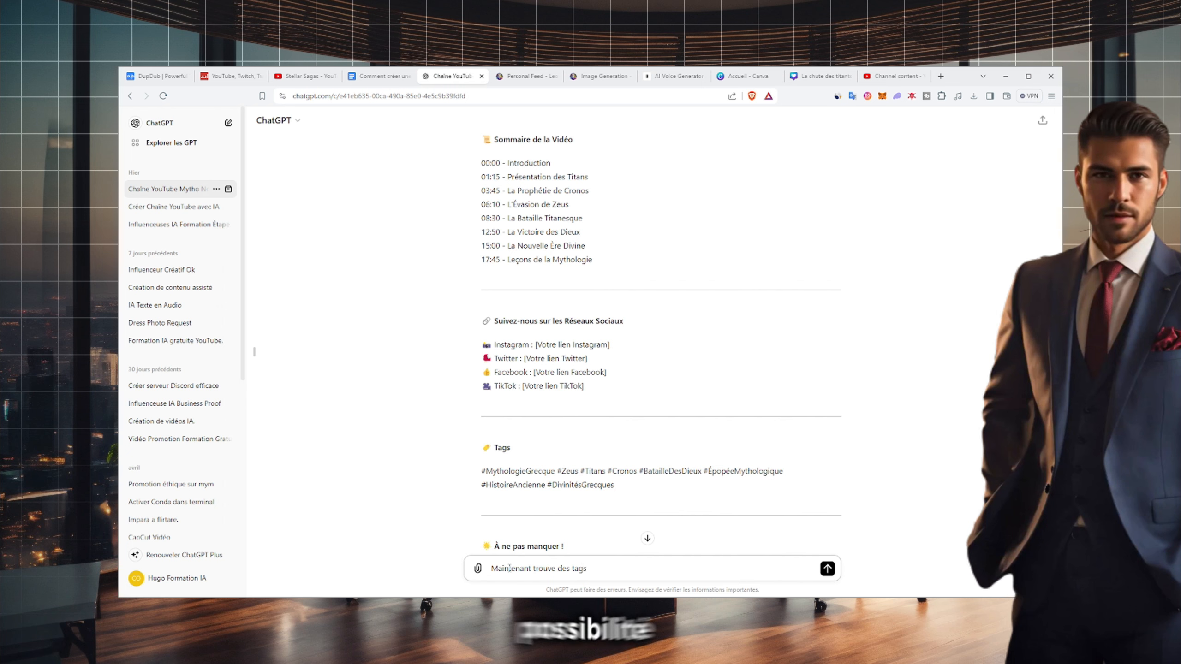
key(Return)
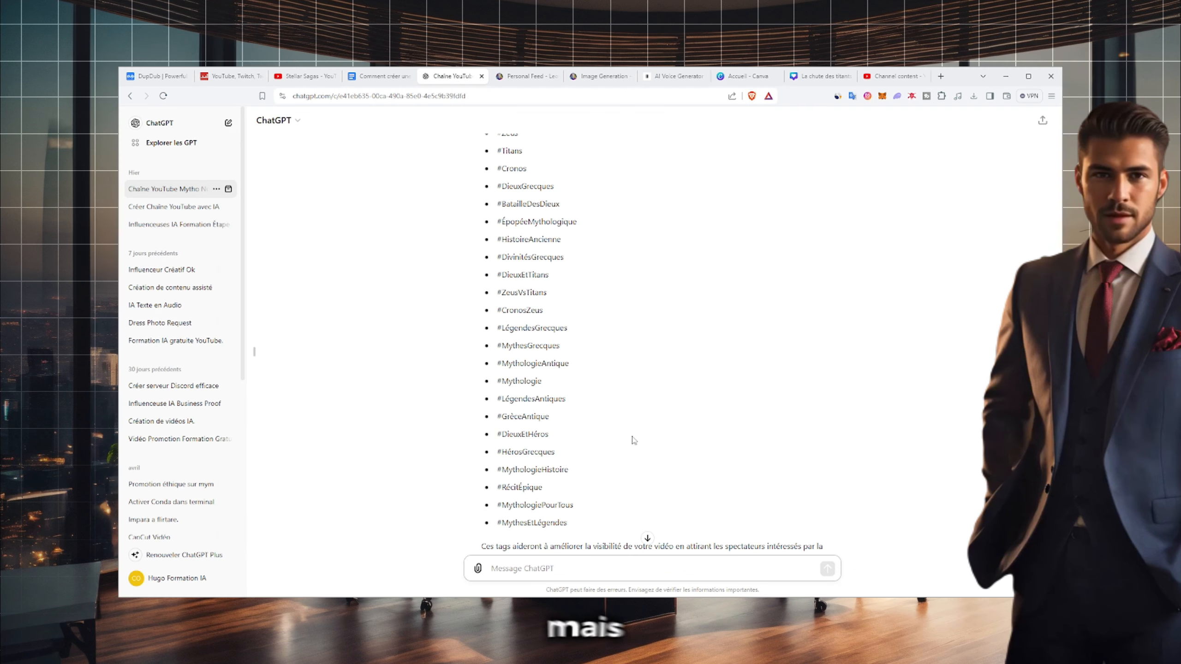
drag(594, 495, 553, 301)
click(616, 302)
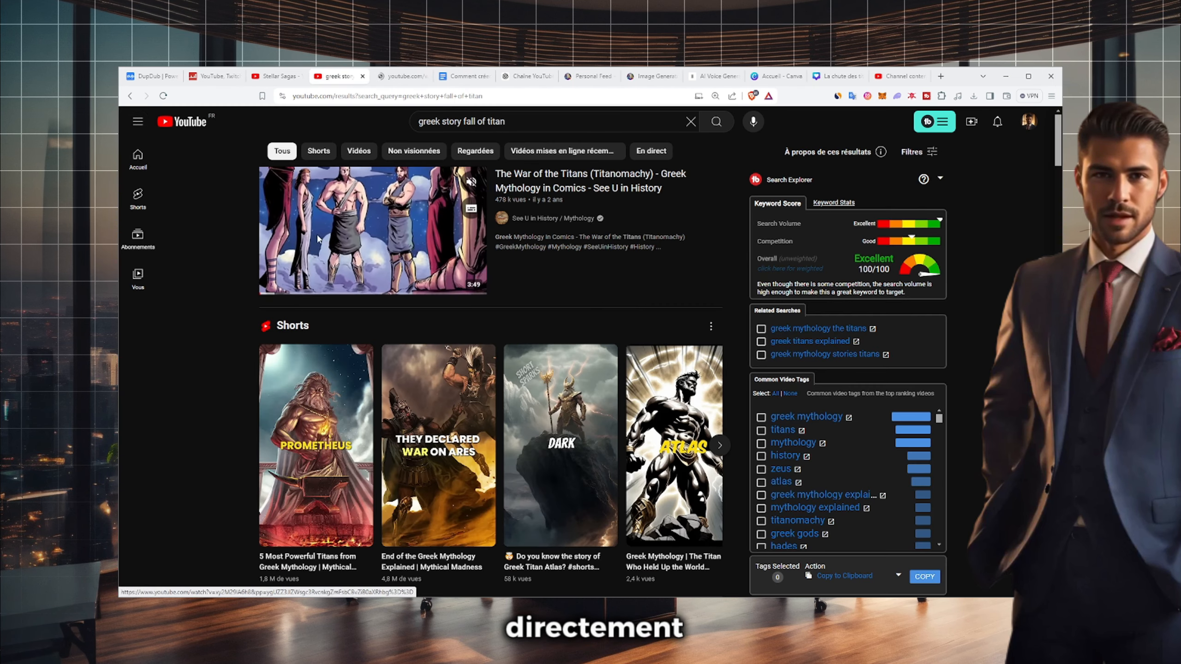
- On YouTube's "The War of the Titans (Titanomachy)" video, open the copy options for all its tags
click(395, 82)
scroll(884, 370, down, 2)
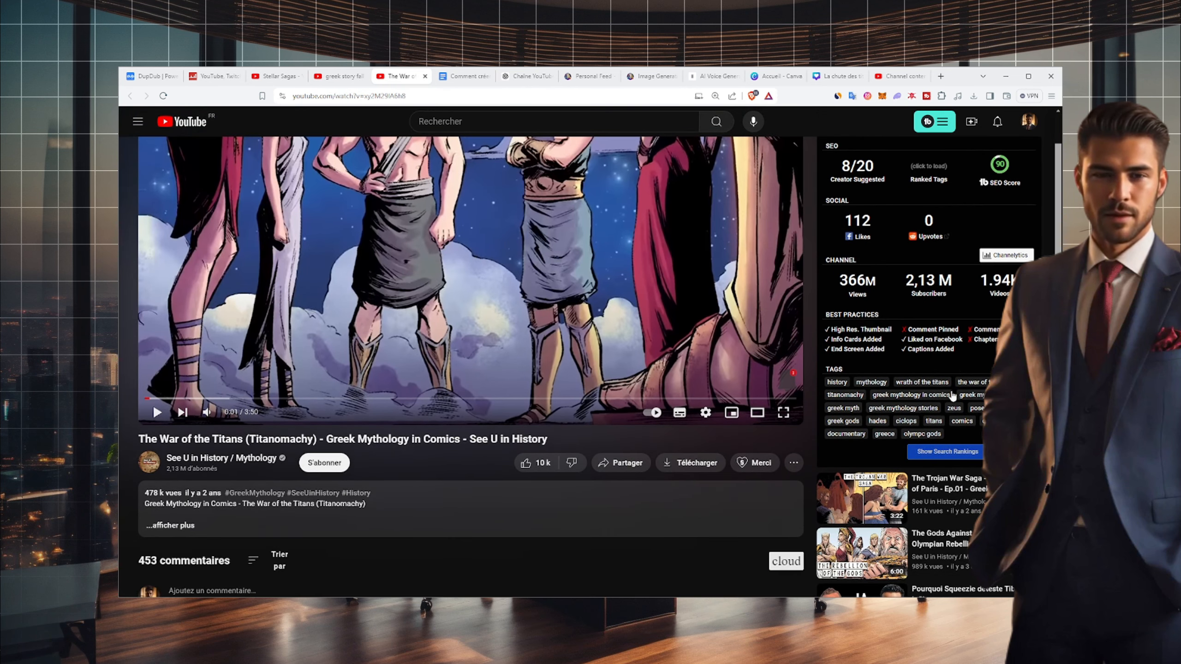
click(1017, 451)
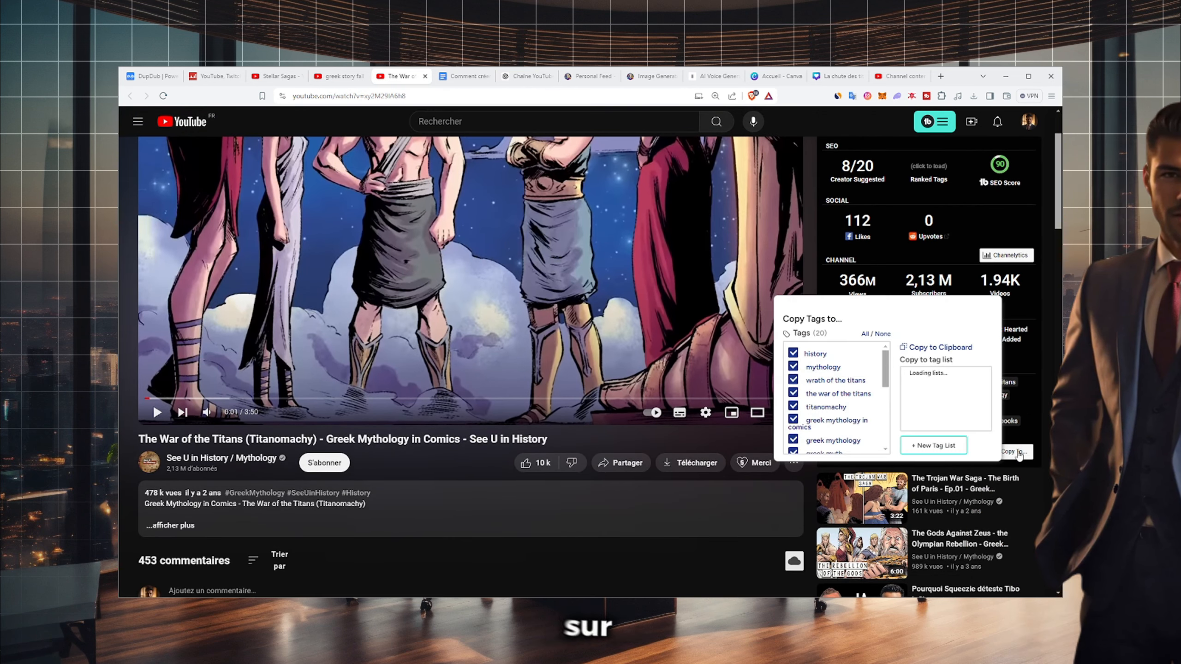